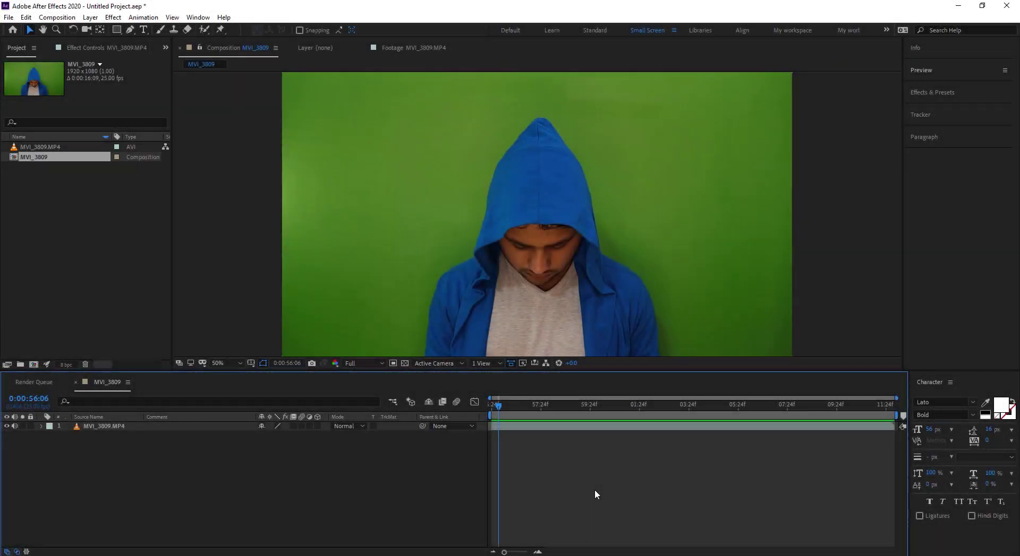
Preview the MVI_3809 green-screen clip and move the playhead to 0:01:02:04
key("space")
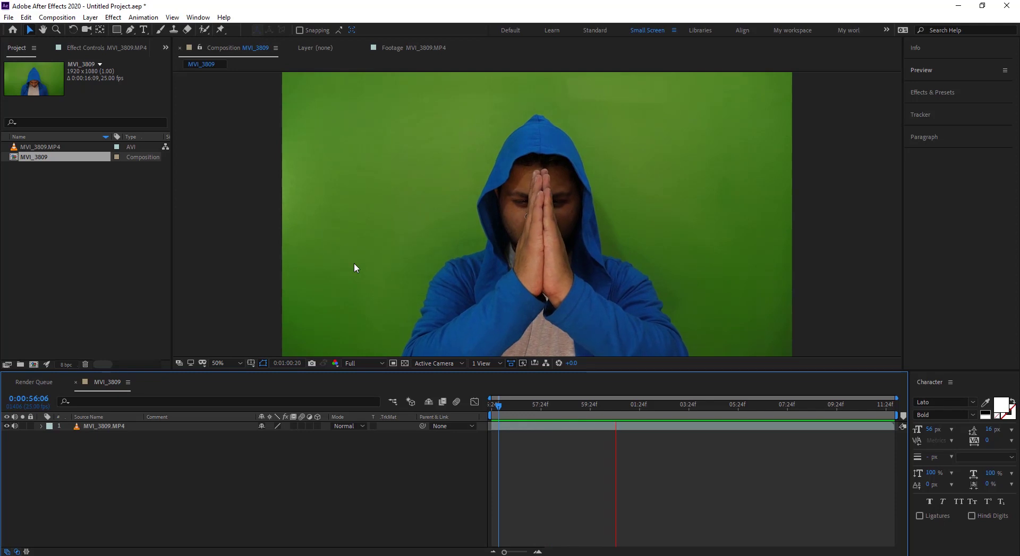
left_click_drag(630, 405, 644, 405)
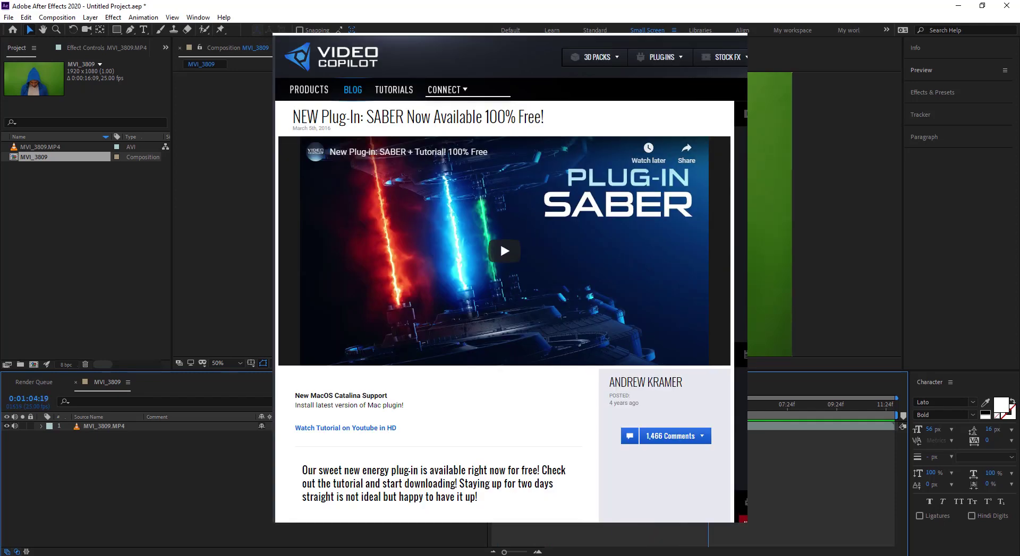
Add a new adjustment layer above the footage and apply Video Copilot Saber to it
left_click(929, 93)
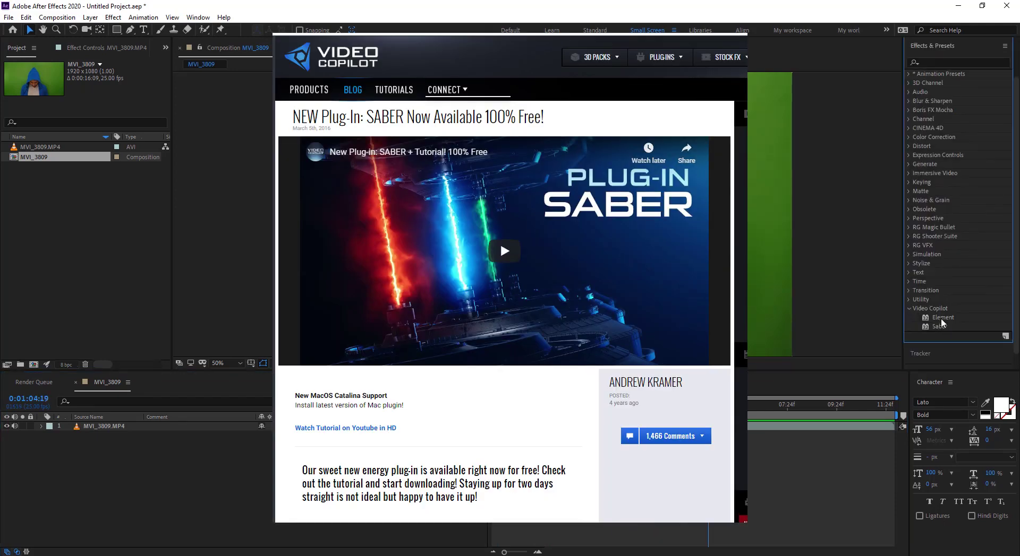
left_click(222, 449)
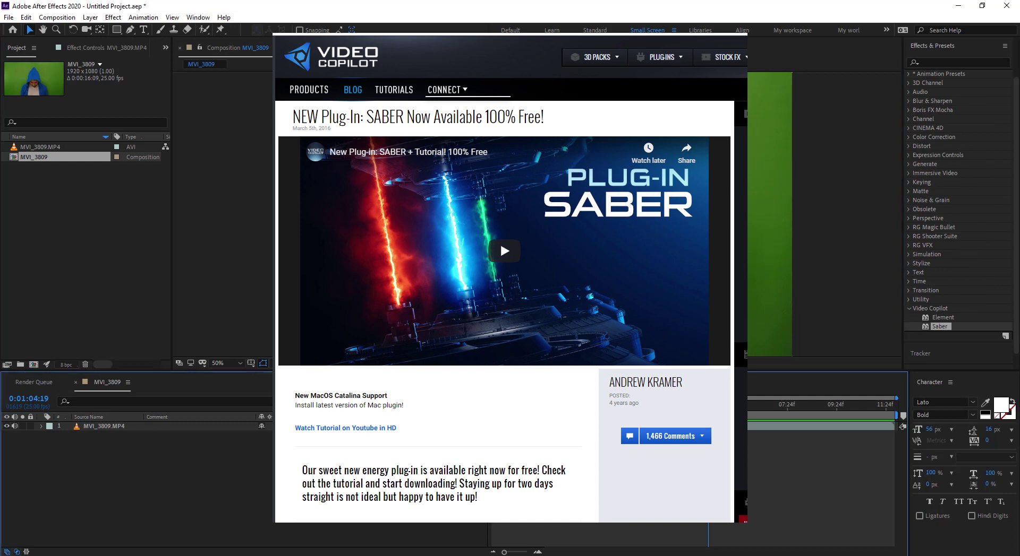
key("ctrl+alt+y")
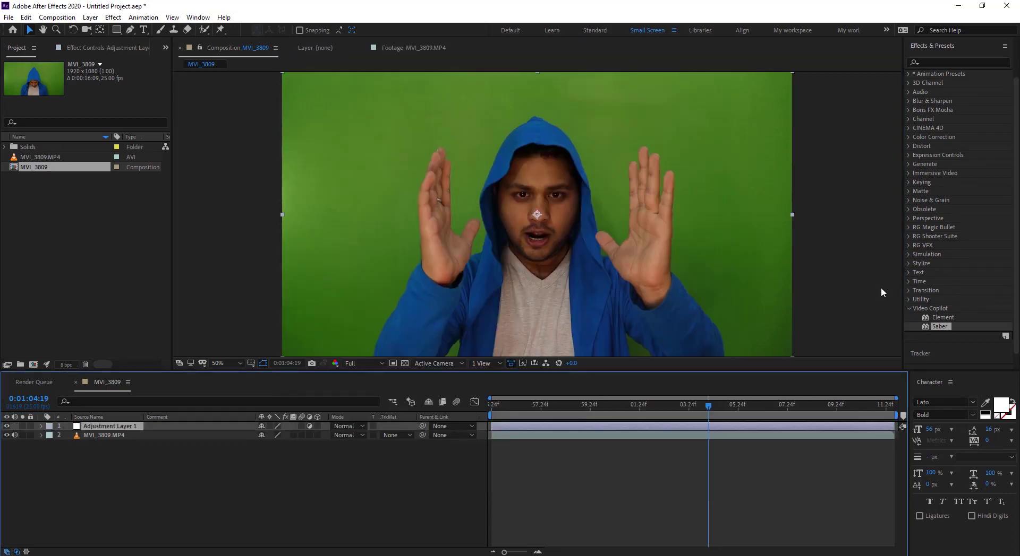
left_click_drag(854, 344, 630, 427)
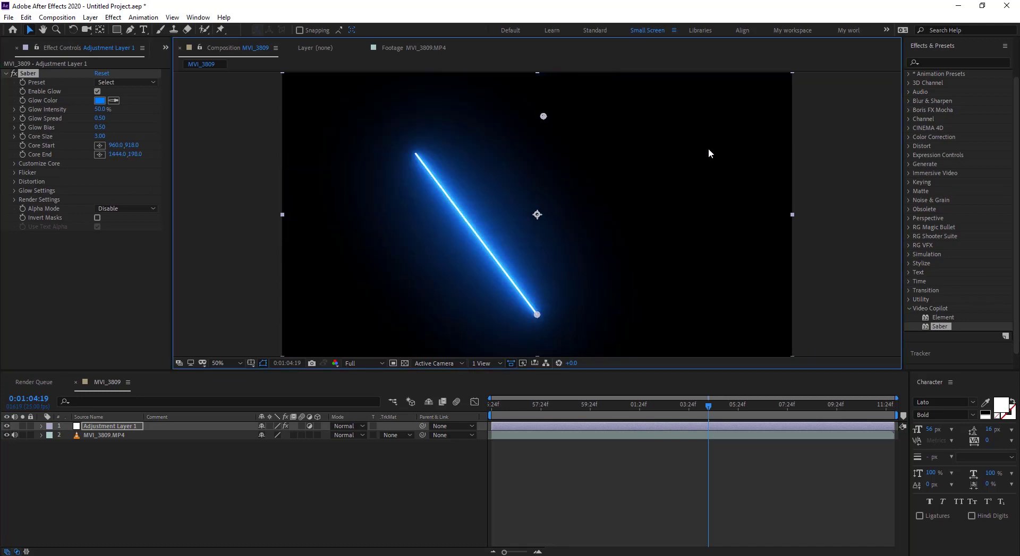
Drag the Saber core start and end points so the blue beam angles toward the upper right
left_click_drag(537, 115, 458, 161)
left_click_drag(538, 317, 504, 304)
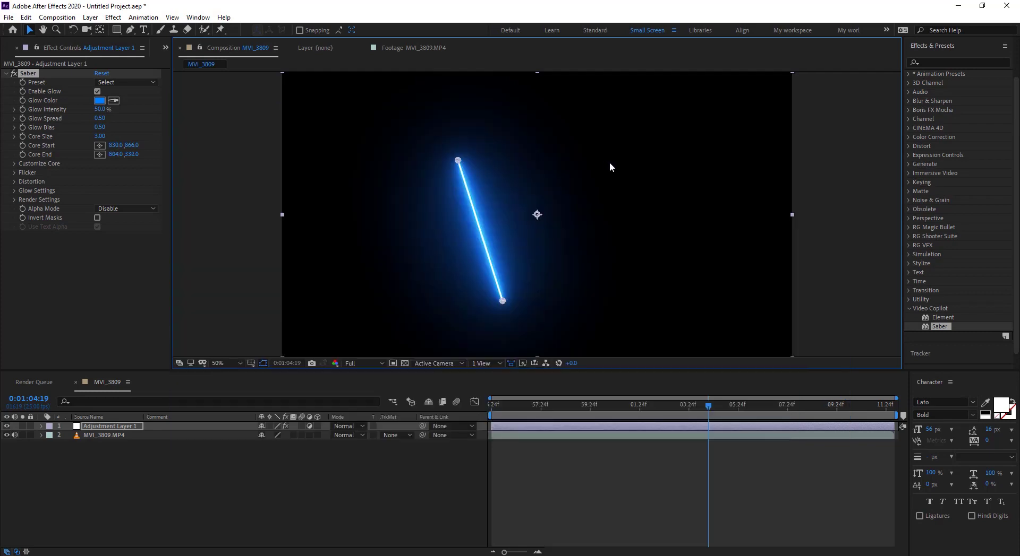
left_click(608, 162)
left_click_drag(589, 160, 540, 147)
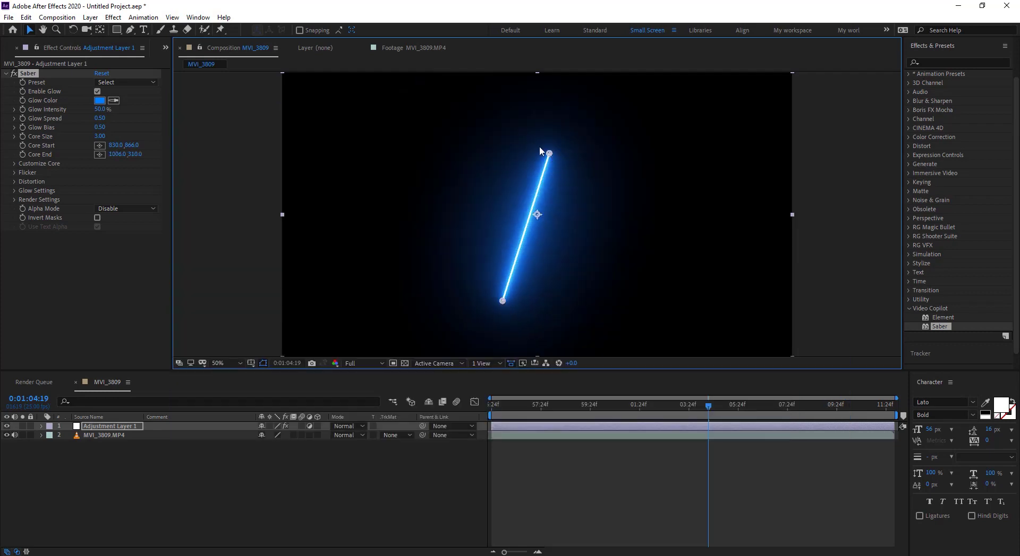
left_click(126, 82)
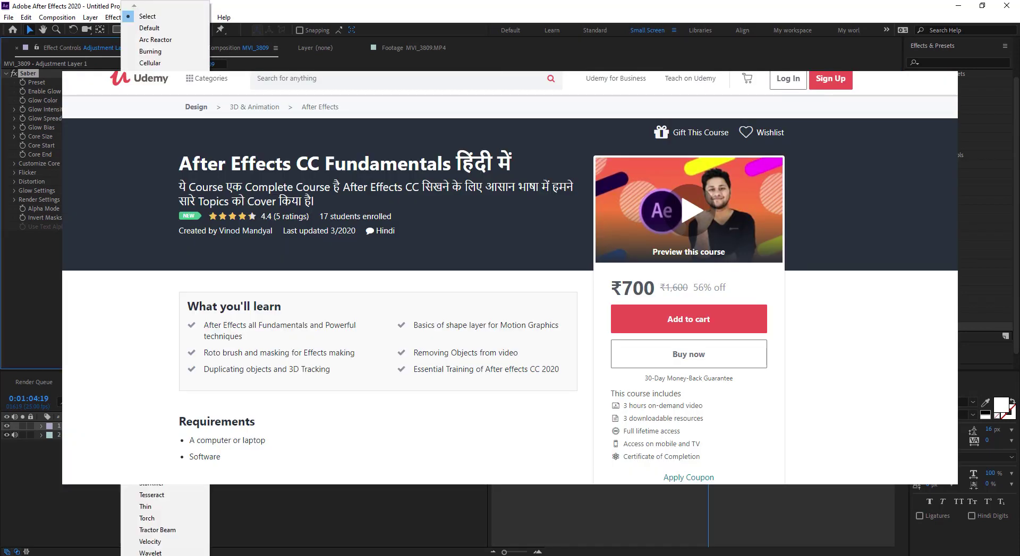
Play back the fiery MVI_3660 example, then return to MVI_3809 with the adjustment layer deselected
key("Escape")
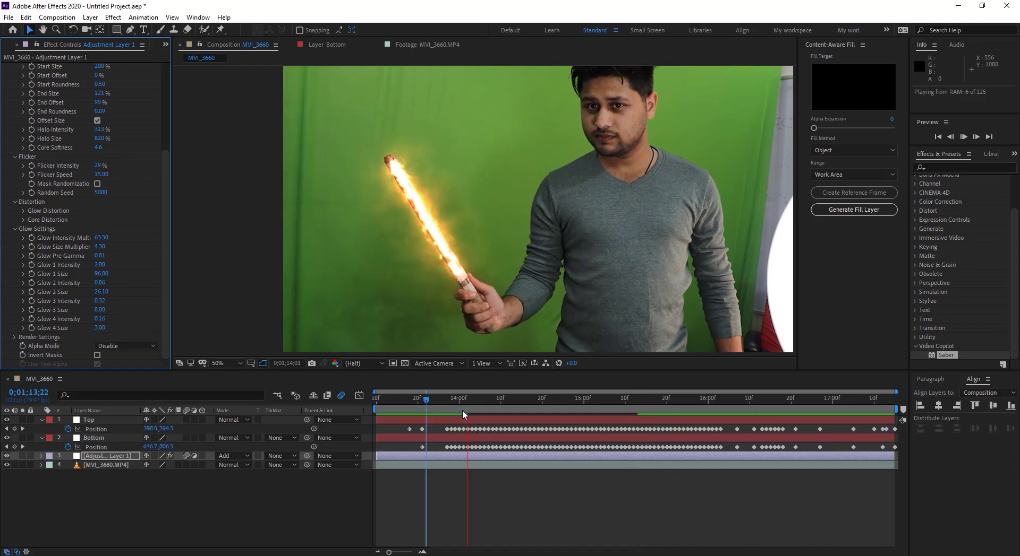
key("space")
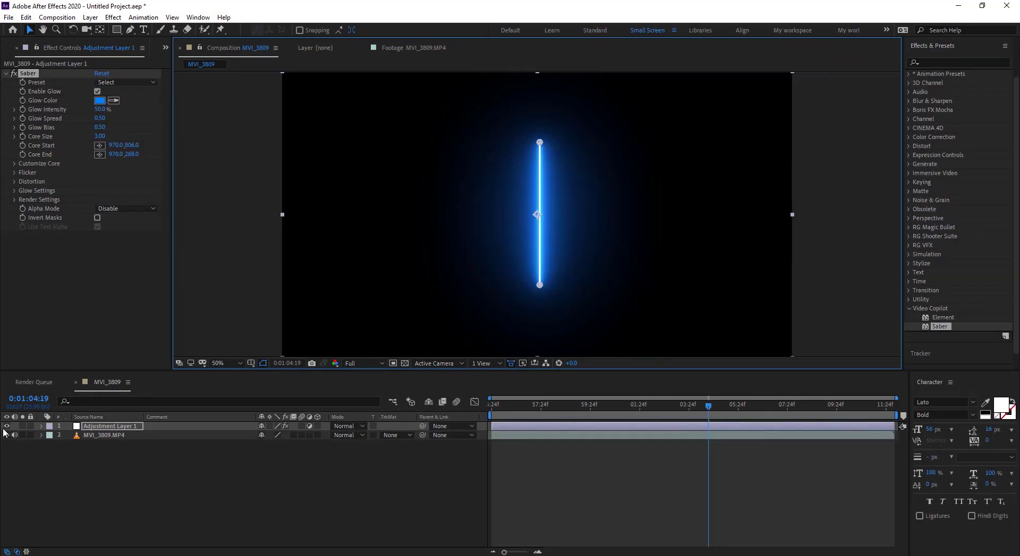
left_click(61, 420)
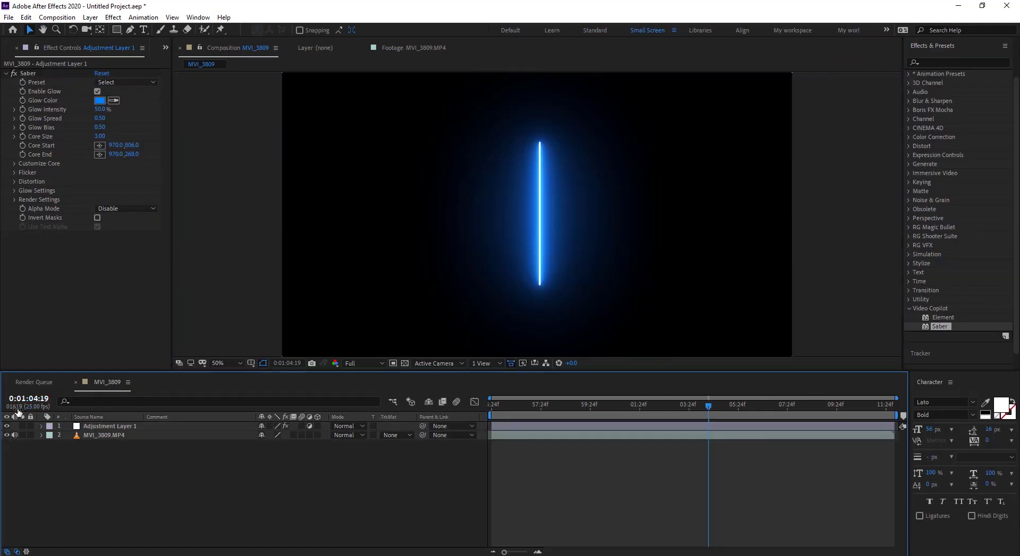
Check the footage underneath, then set Adjustment Layer 1's blending mode to Add
left_click(6, 426)
left_click_drag(628, 404, 747, 407)
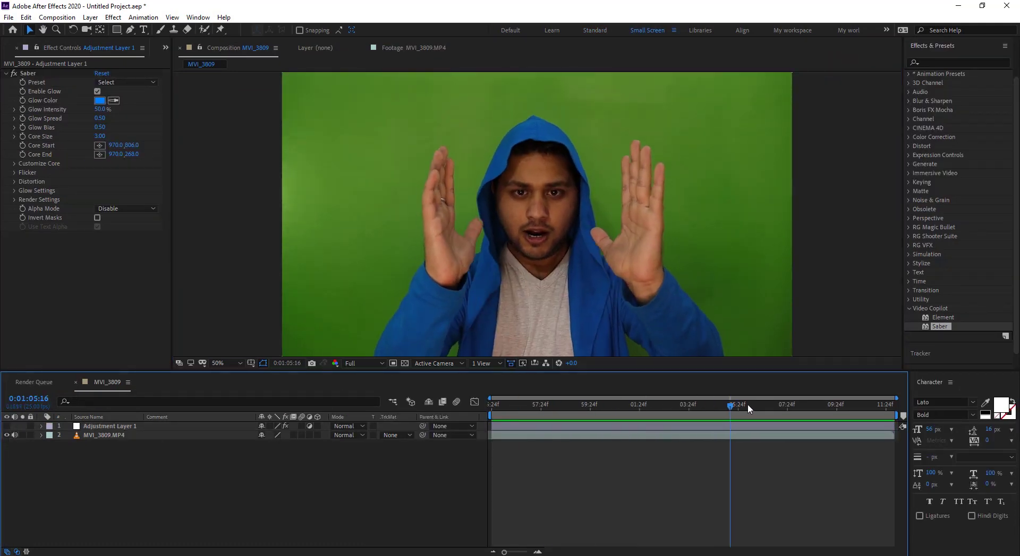
left_click_drag(598, 402, 726, 405)
left_click(102, 429)
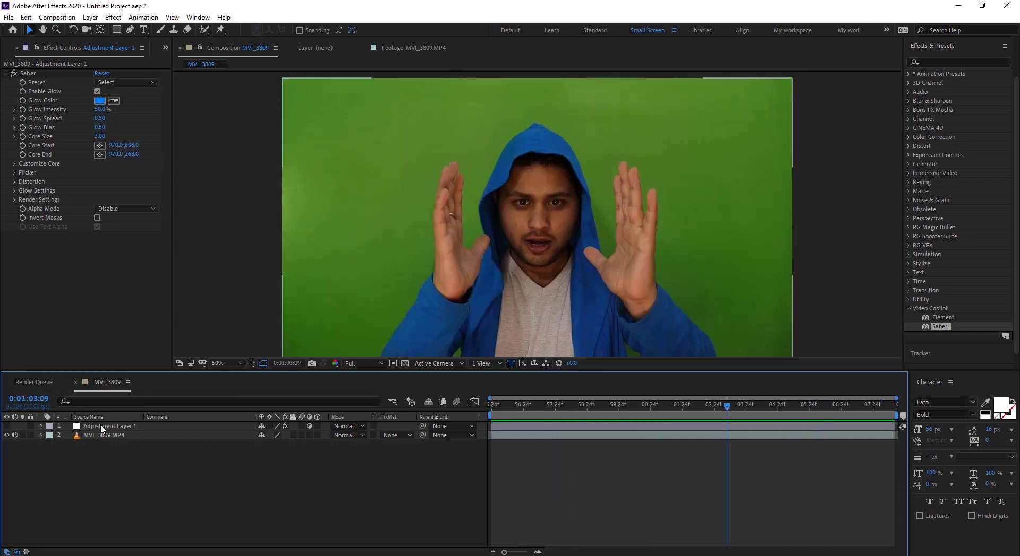
left_click(6, 427)
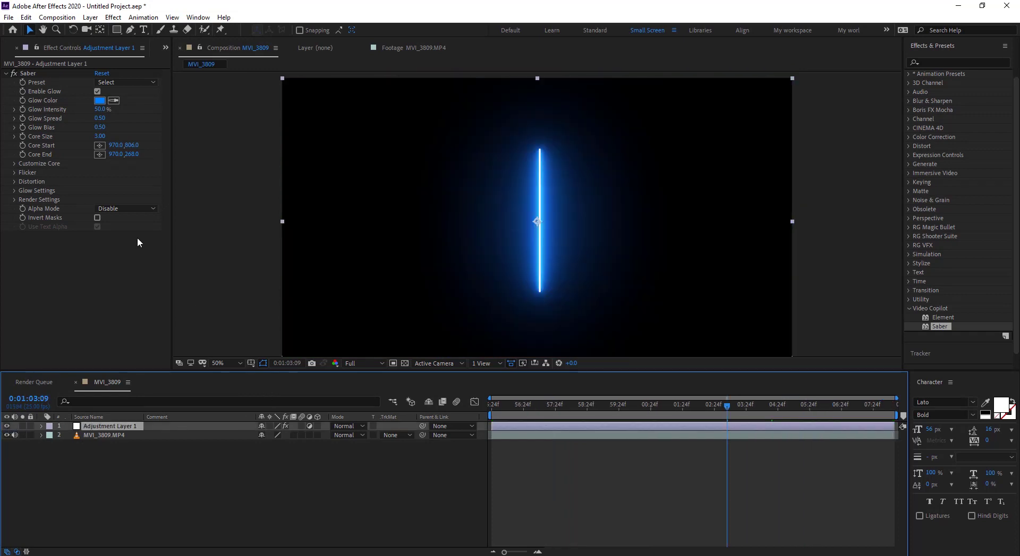
left_click(348, 427)
left_click(382, 210)
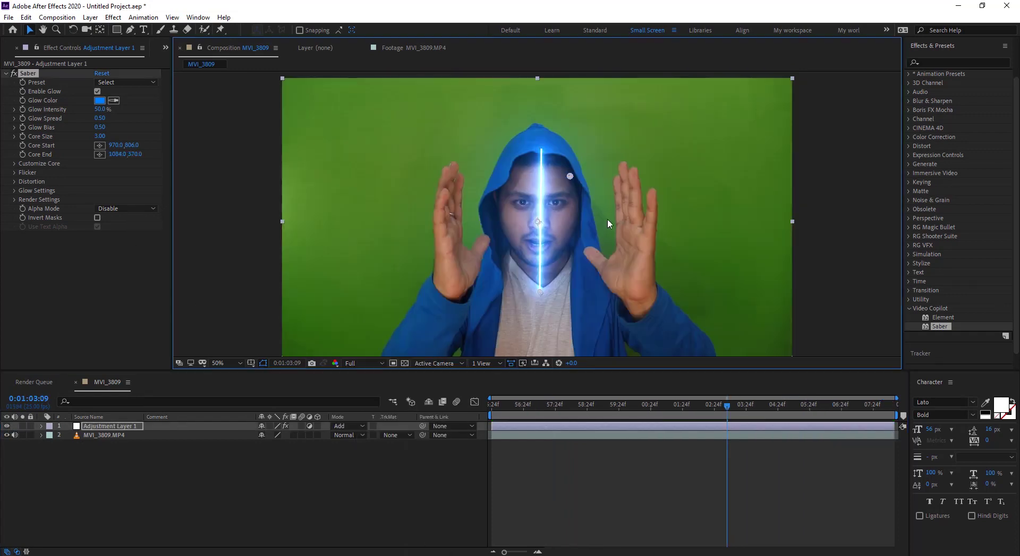
Keyframe the beam short at the pressed hands, then extended at a later frame
left_click(653, 416)
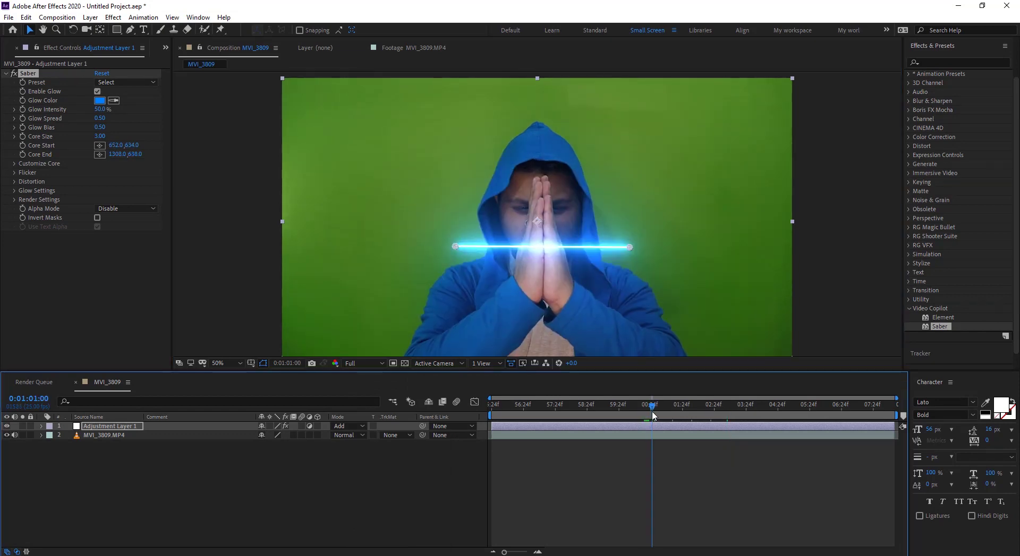
left_click_drag(628, 247, 544, 247)
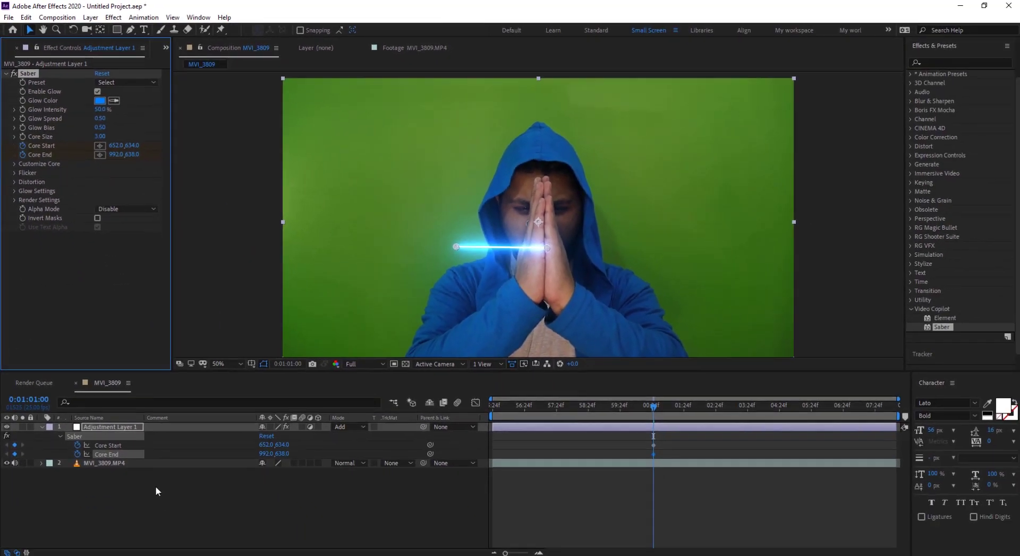
left_click(638, 408)
left_click_drag(639, 407, 706, 408)
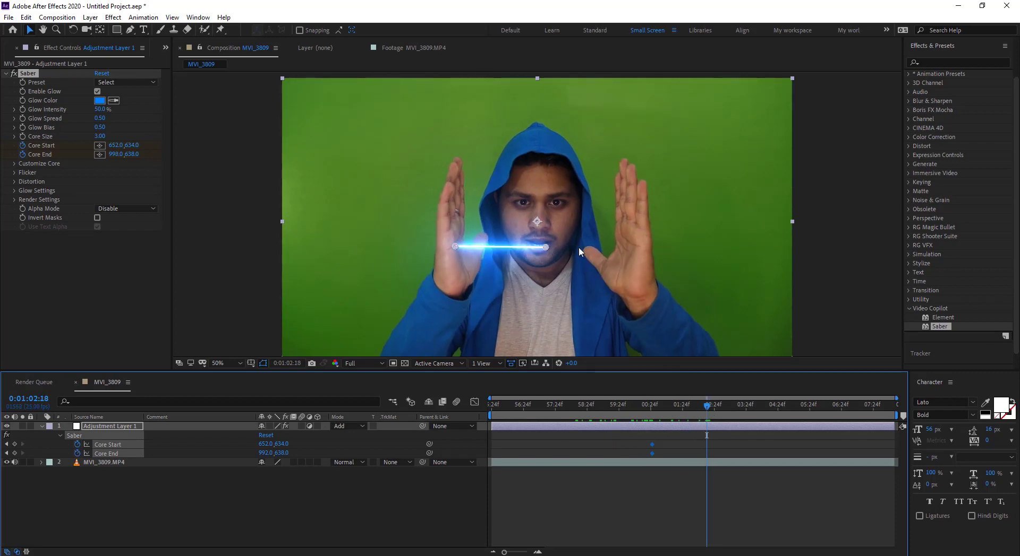
left_click_drag(546, 248, 633, 251)
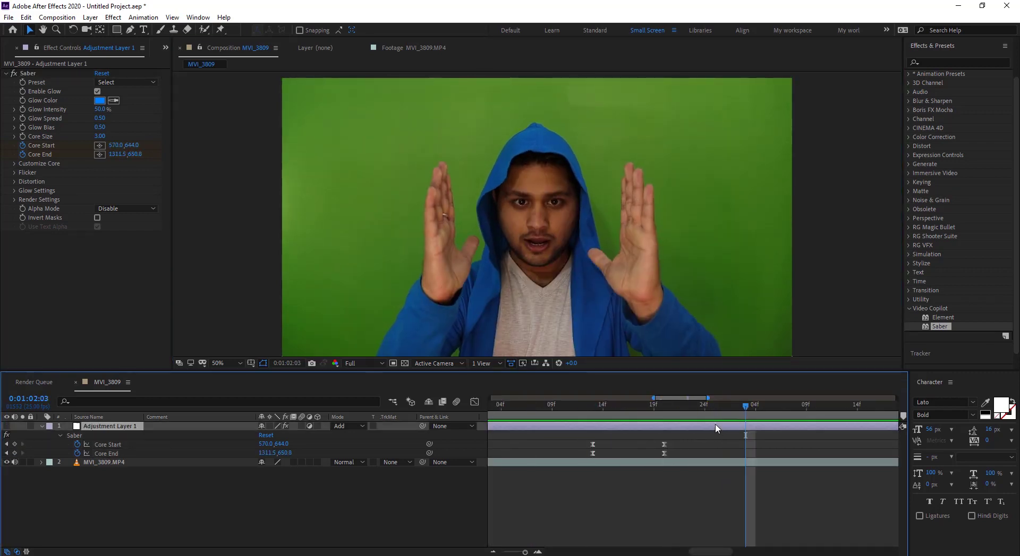
key("space")
Open MVI_3809.MP4 in the Layer panel at 100% and place both Track Motion points on the joined hands
double_click(538, 460)
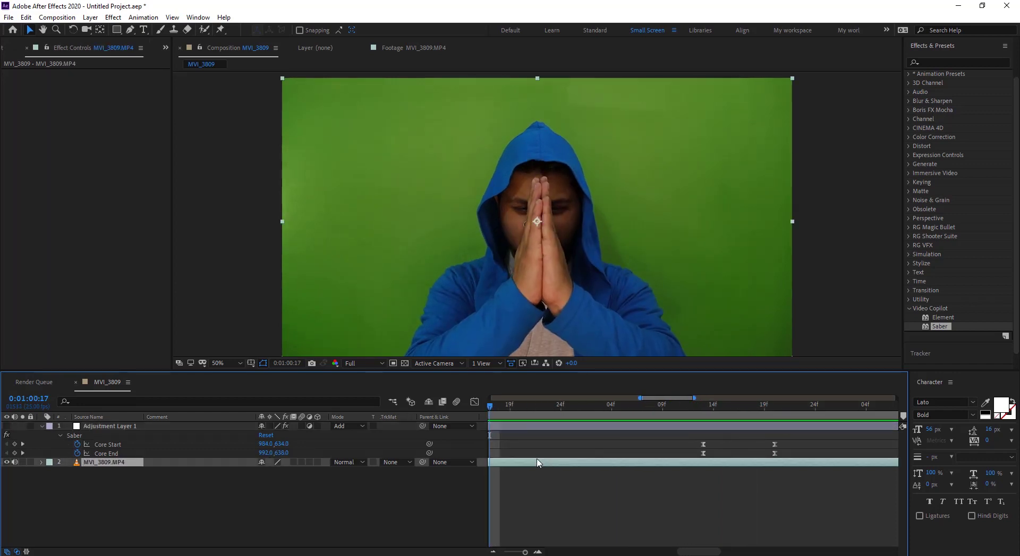
key("slash")
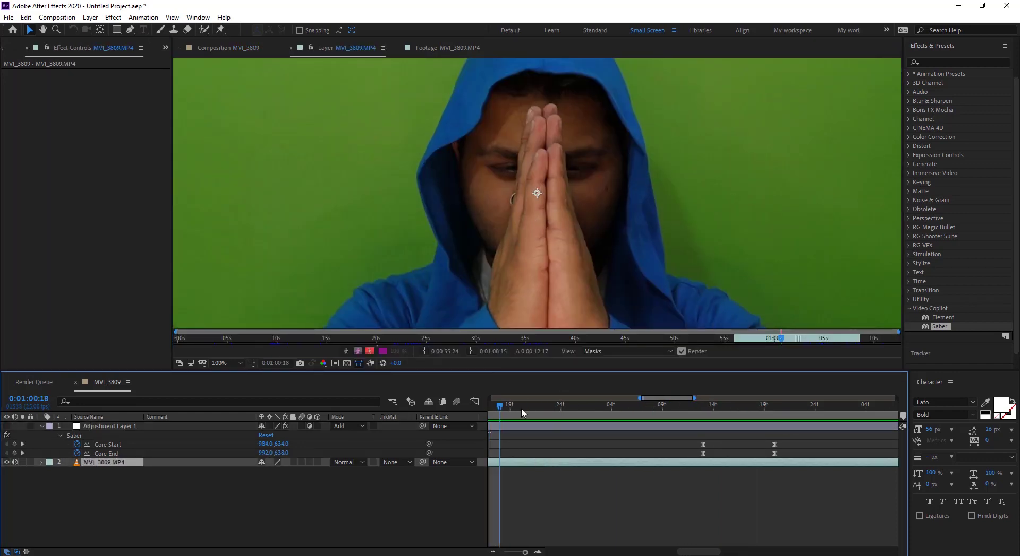
left_click_drag(523, 413, 650, 416)
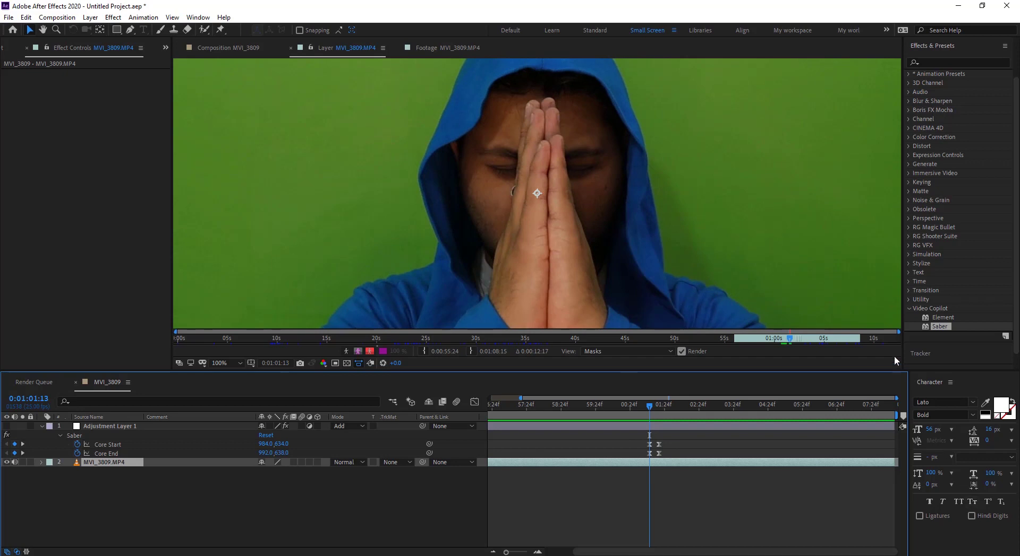
left_click(921, 355)
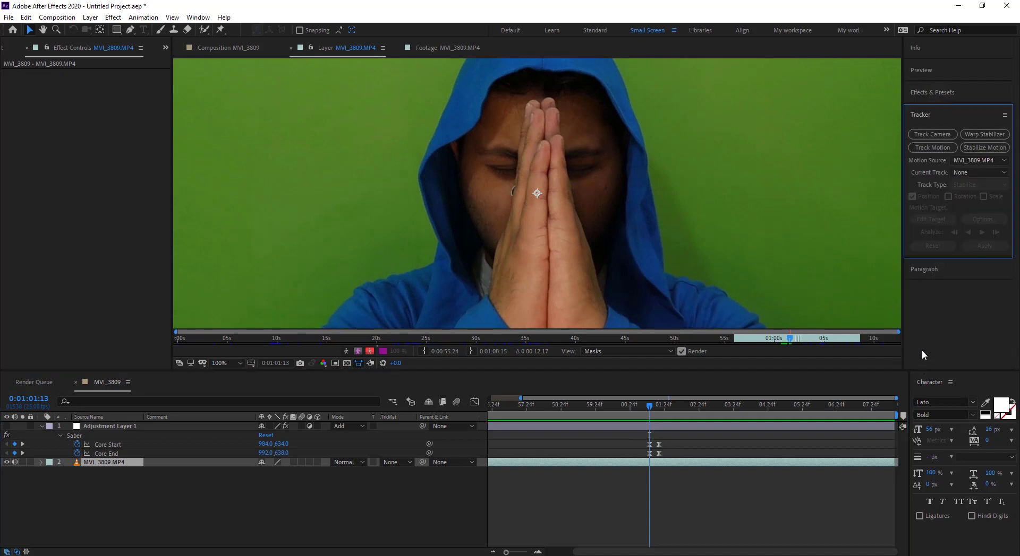
left_click(928, 144)
left_click_drag(545, 195, 483, 202)
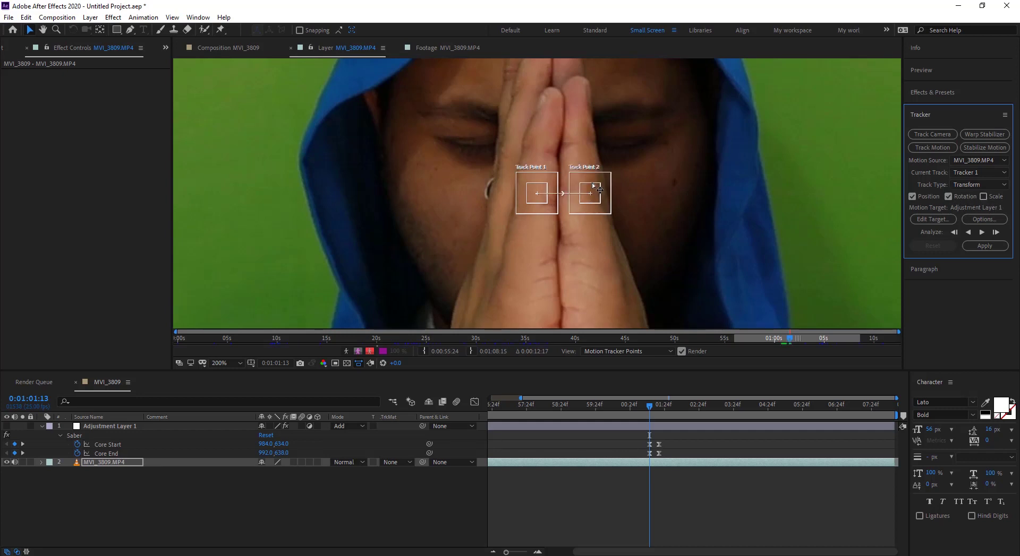
left_click_drag(541, 190, 547, 263)
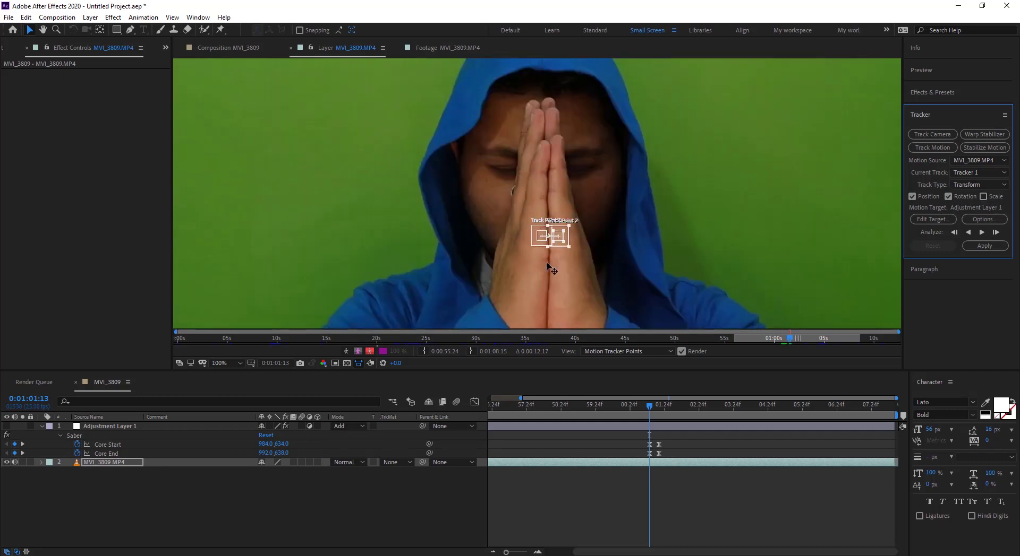
Analyze the track a few frames forward and shift Track Point 2 further right onto the palm
left_click(995, 233)
left_click(995, 233)
left_click(995, 232)
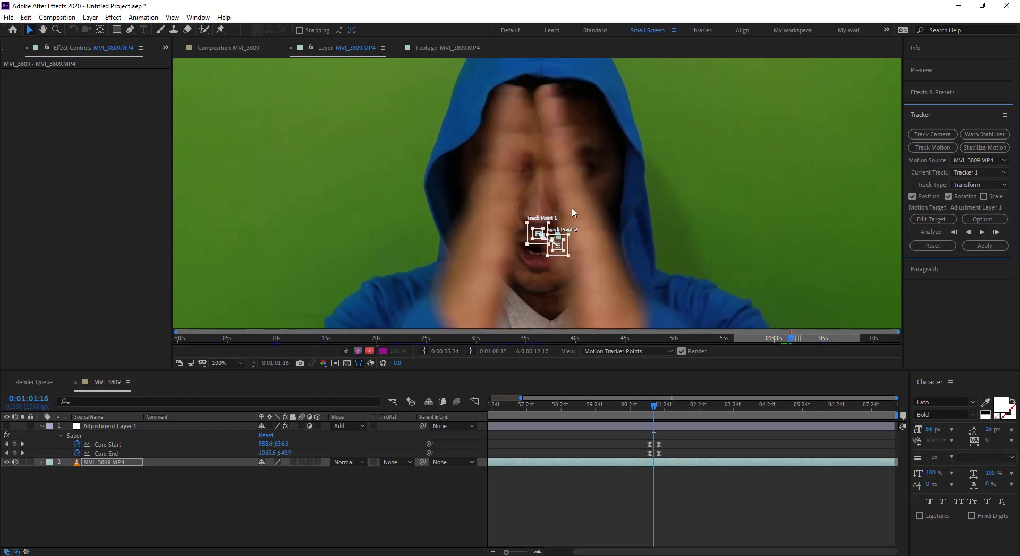
left_click(995, 232)
mouse_move(535, 194)
left_mouse_down()
mouse_move(776, 196)
mouse_move(619, 198)
left_mouse_up()
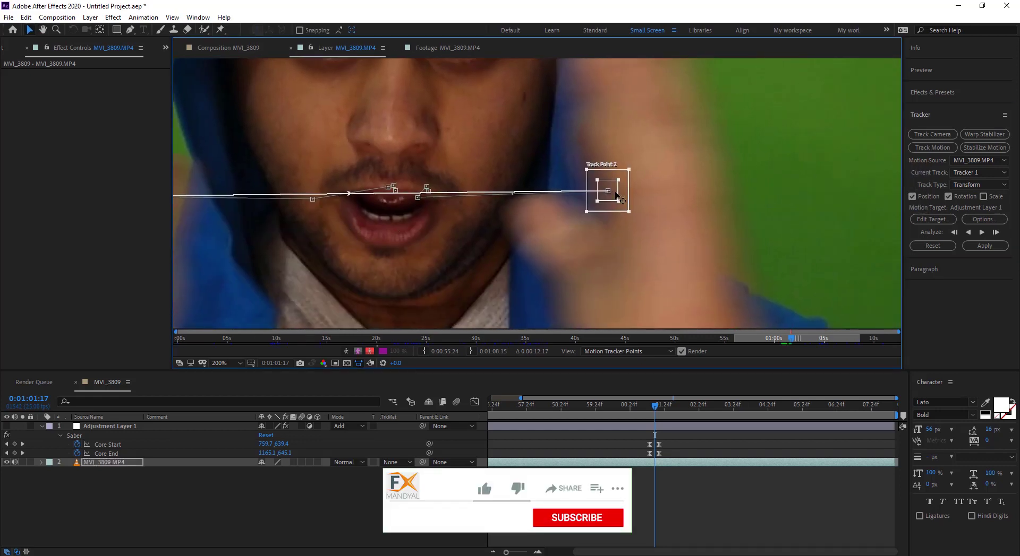
Analyze Tracker 1 forward to about 0:01:05:20, then scrub back to 0:01:05:14 to inspect the paths
key("alt+Page_Down")
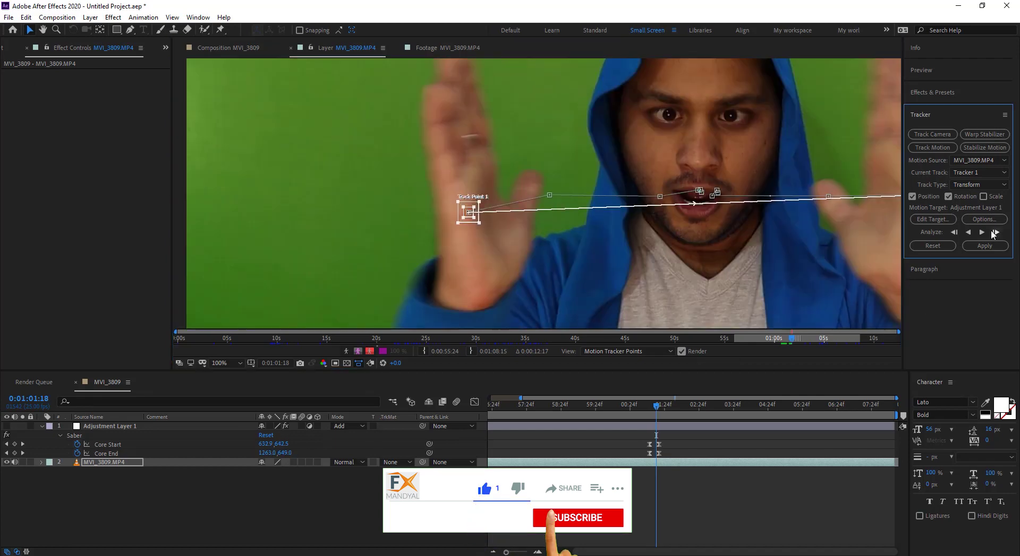
scroll(589, 185, "down", 2)
left_click(996, 233)
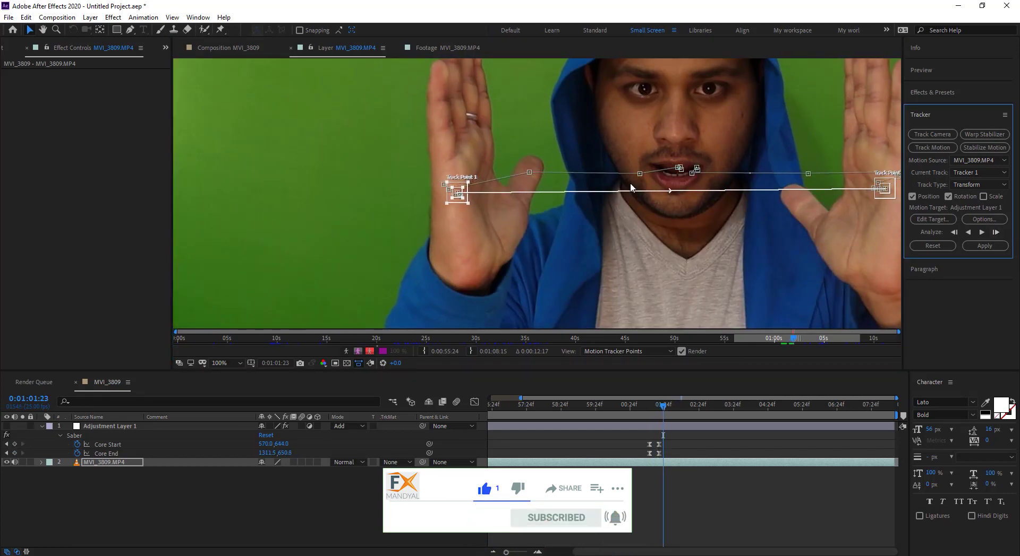
scroll(631, 186, "down", 1)
left_click(980, 233)
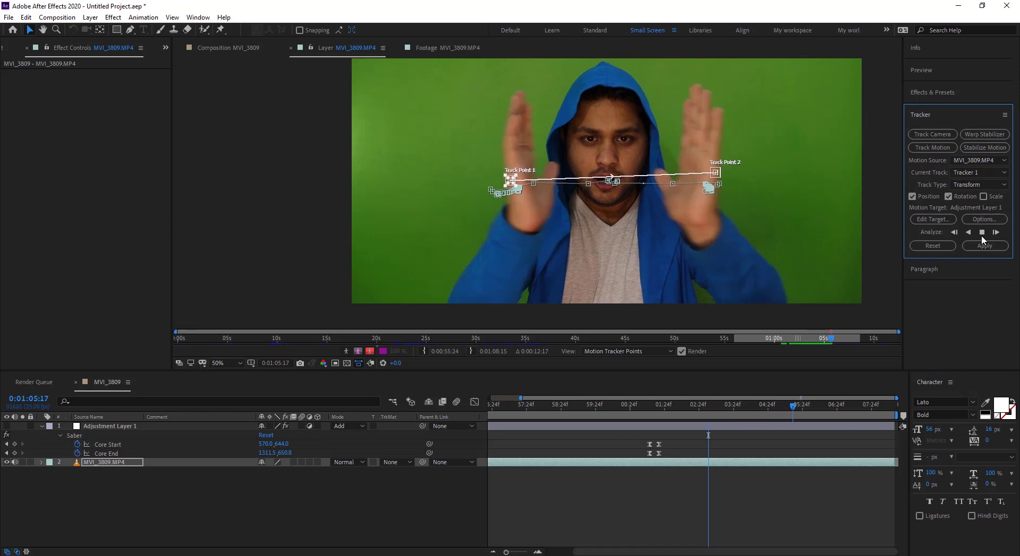
left_click(982, 237)
left_click_drag(800, 406, 792, 410)
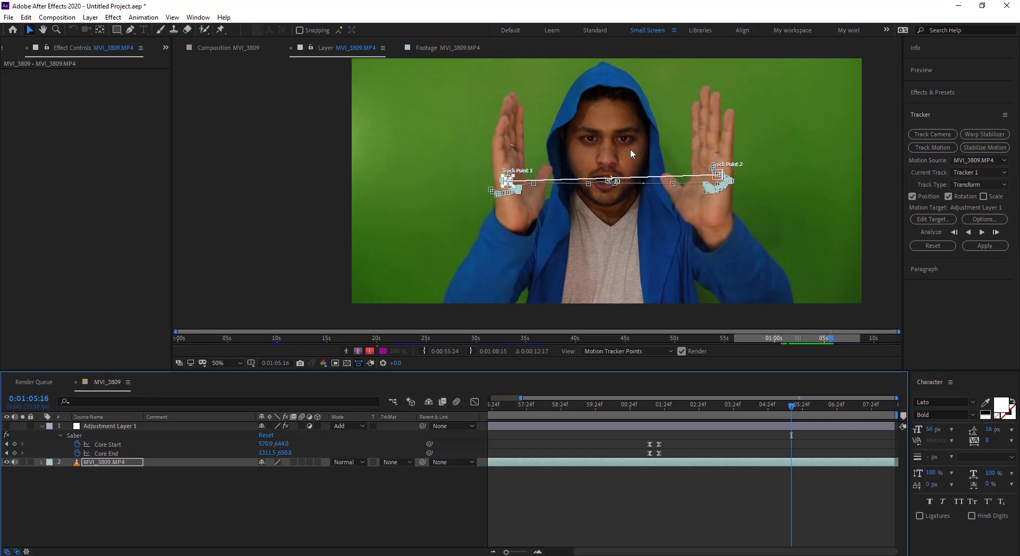
scroll(624, 151, "up", 2)
scroll(537, 191, "up", 2)
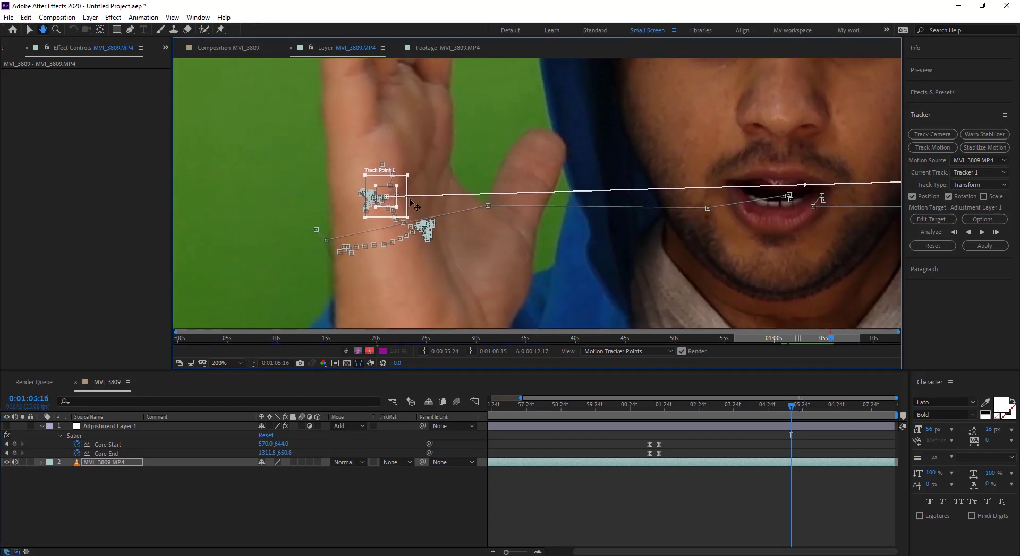
Delete the drifting tracker keyframes from both track points
key("u")
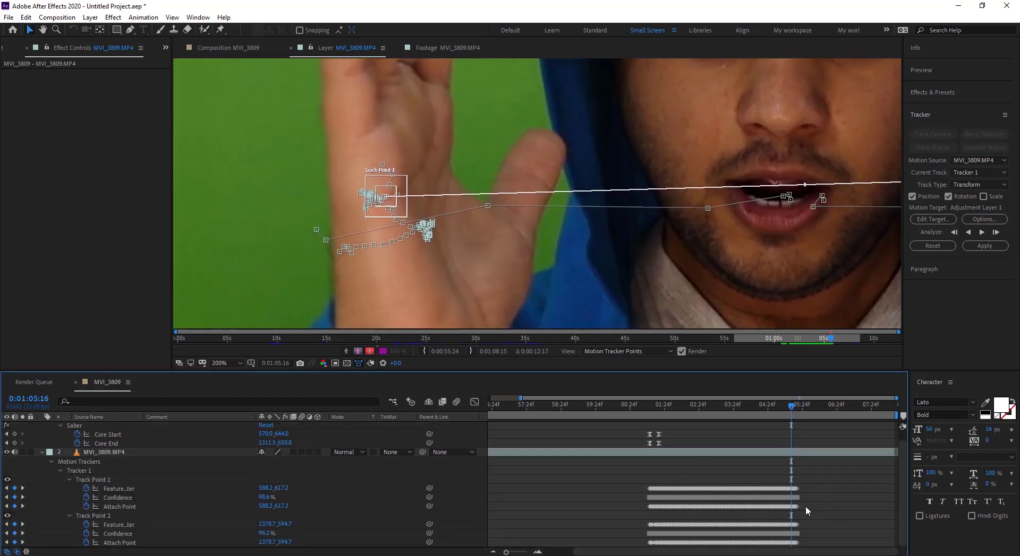
left_click_drag(818, 482, 777, 547)
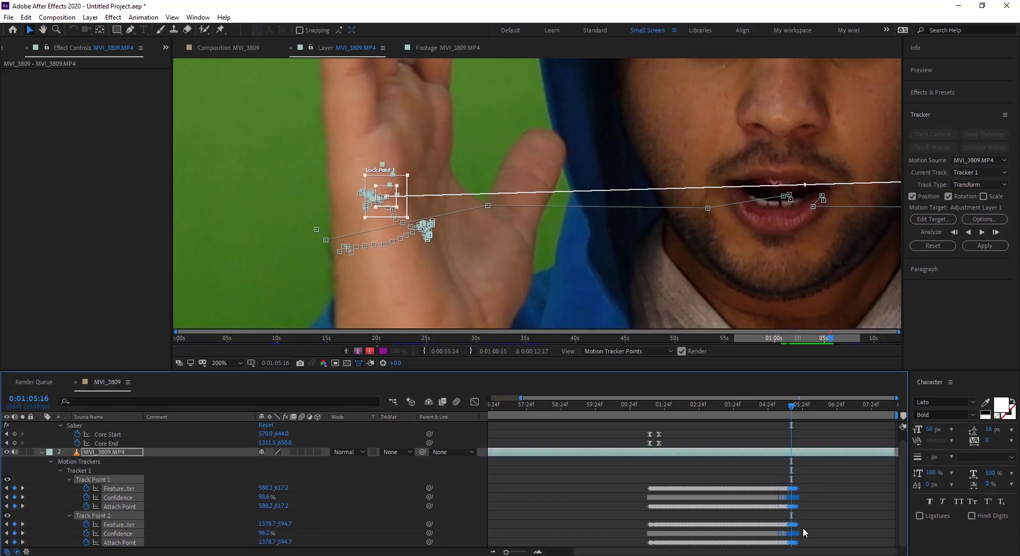
key(";")
left_click_drag(667, 474, 578, 549)
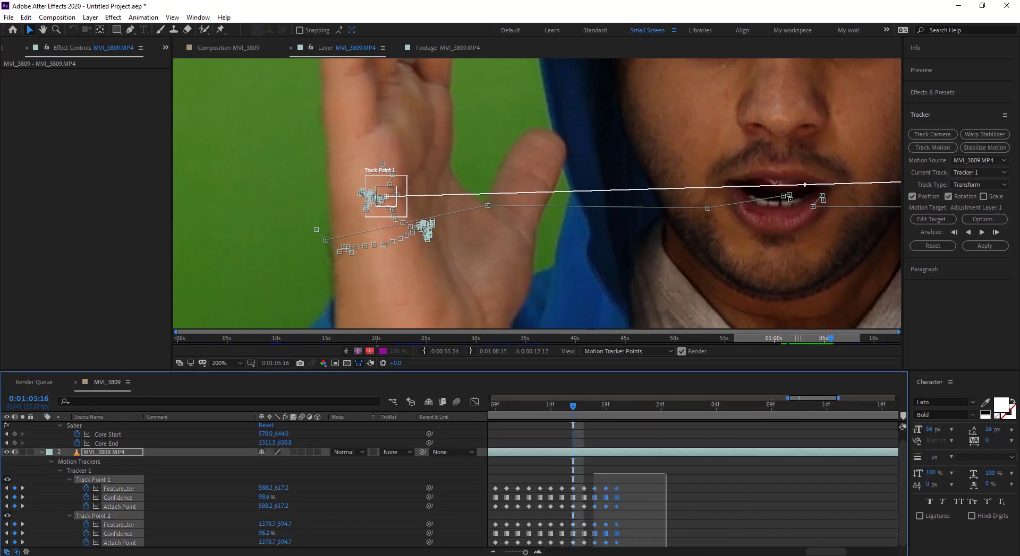
key("Delete")
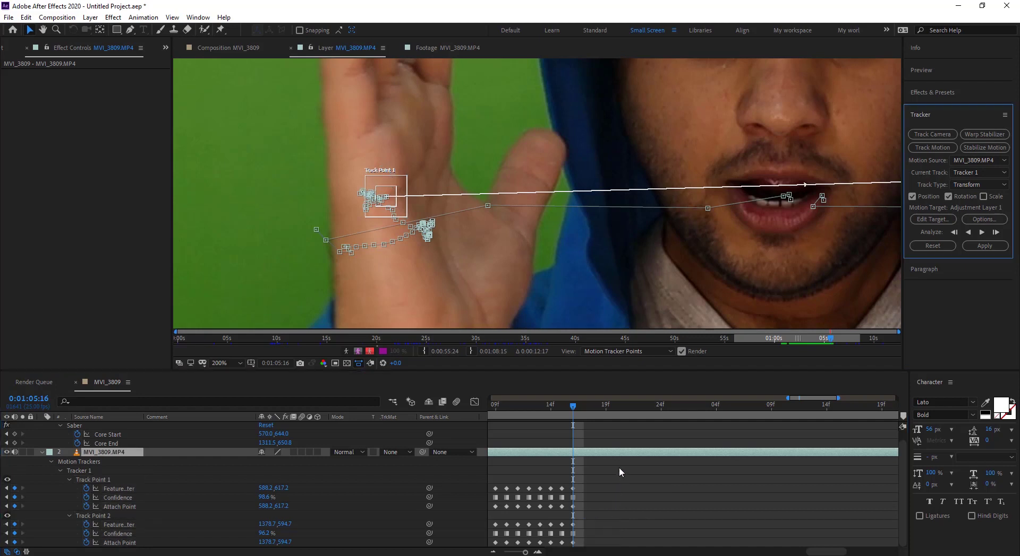
Reposition Track Point 1 back onto the left palm frame by frame
key("Page_Down")
left_click(396, 196)
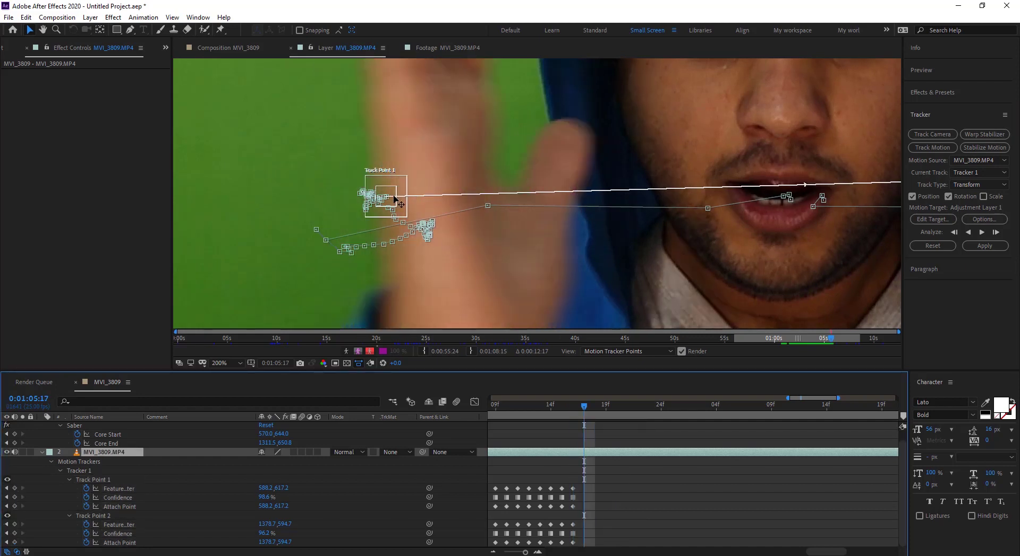
left_click_drag(395, 196, 458, 196)
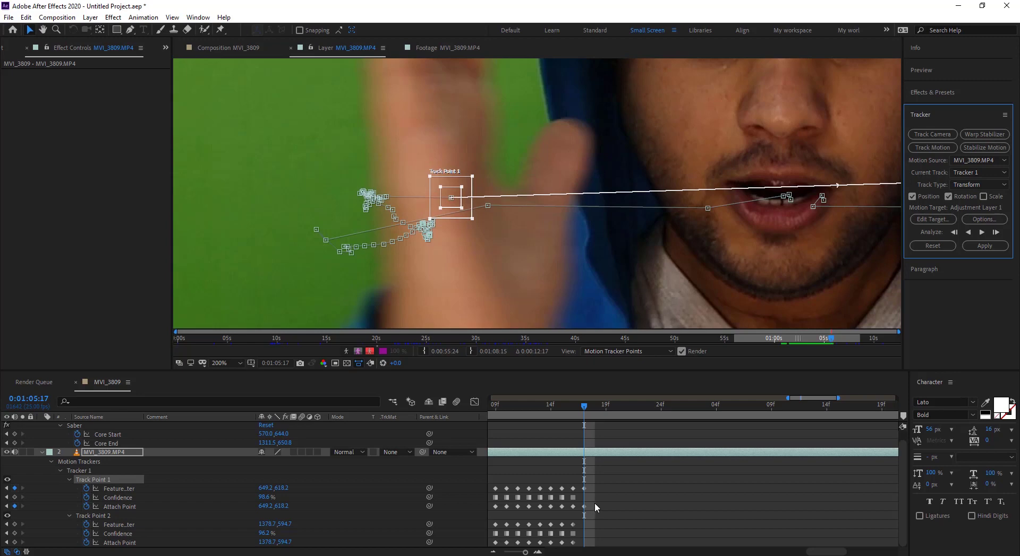
key("alt+Page_Down")
mouse_move(510, 181)
left_mouse_down()
mouse_move(335, 206)
mouse_move(706, 133)
mouse_move(539, 199)
left_mouse_up()
key("alt+Page_Down")
Scrub the composition to confirm the Saber beam stays stretched between both palms
left_click(543, 495)
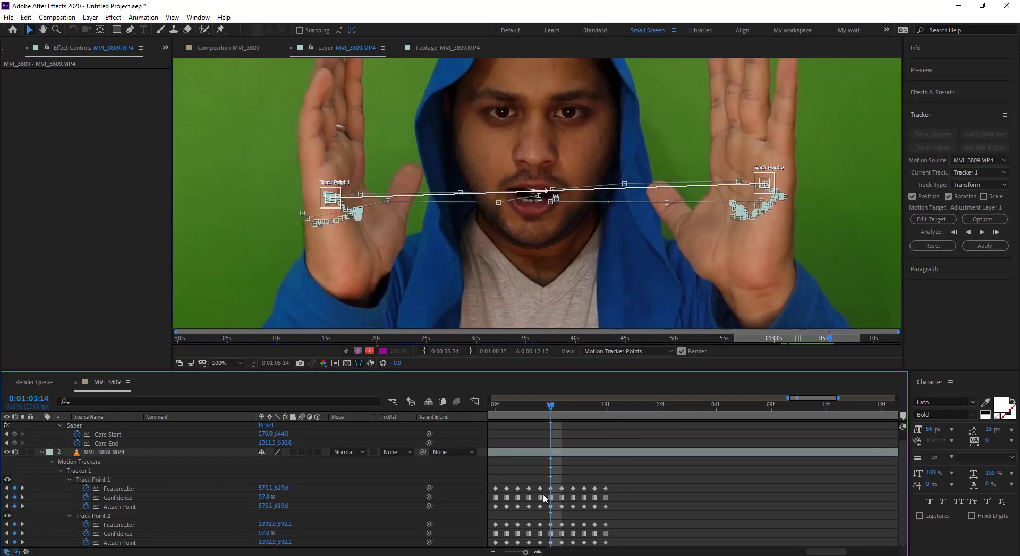
key("minus")
key("minus")
key("minus")
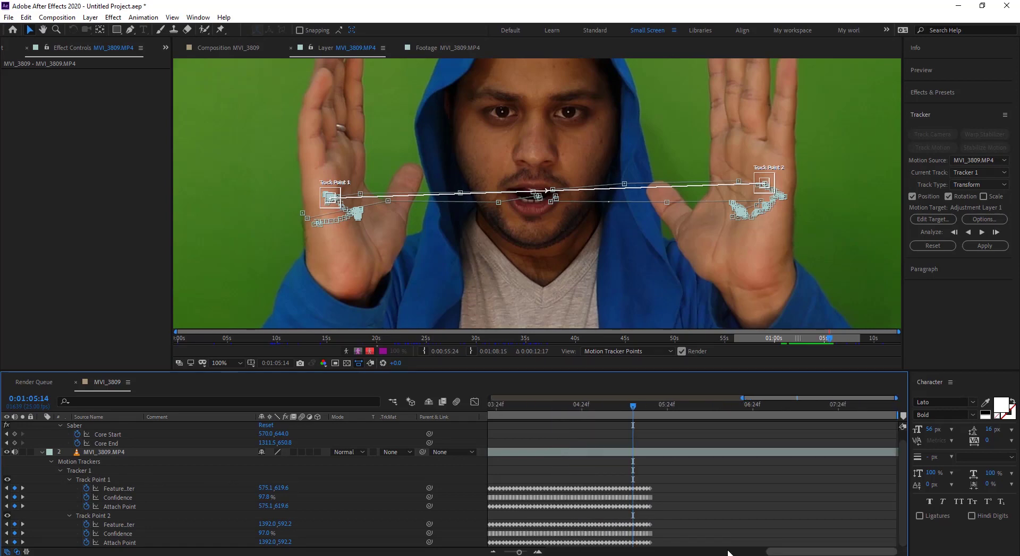
left_click_drag(786, 407, 671, 407)
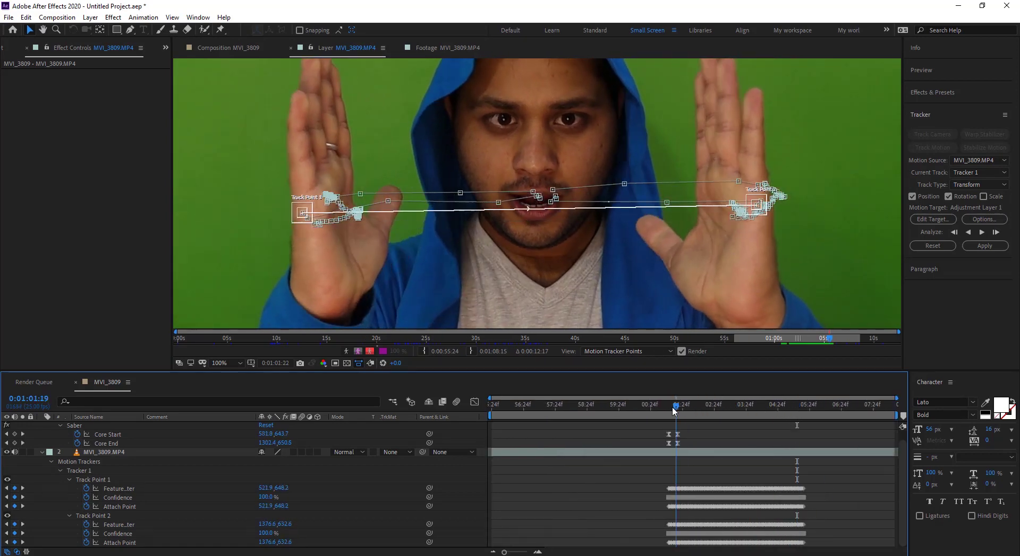
scroll(659, 435, "up", 1)
left_click(659, 427)
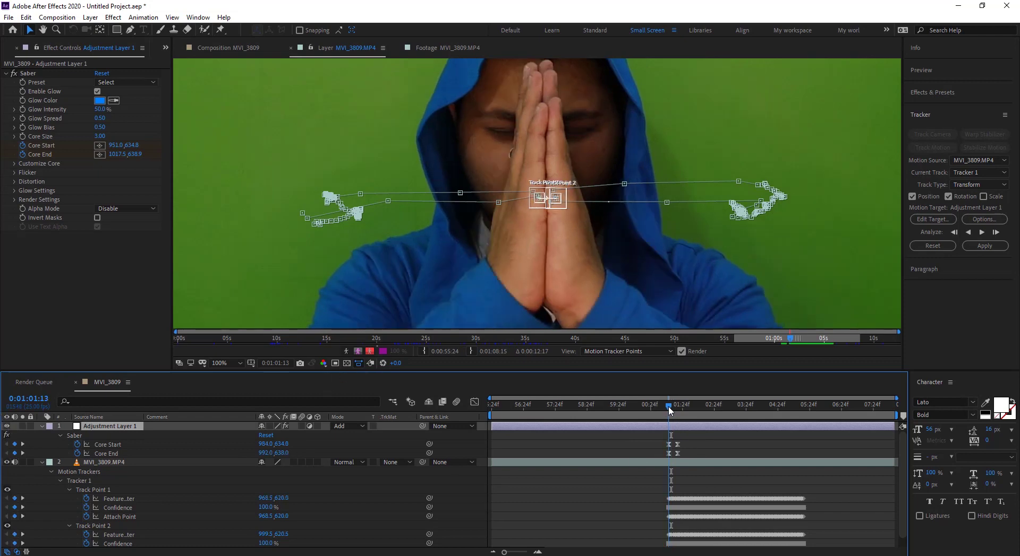
left_click_drag(671, 407, 688, 407)
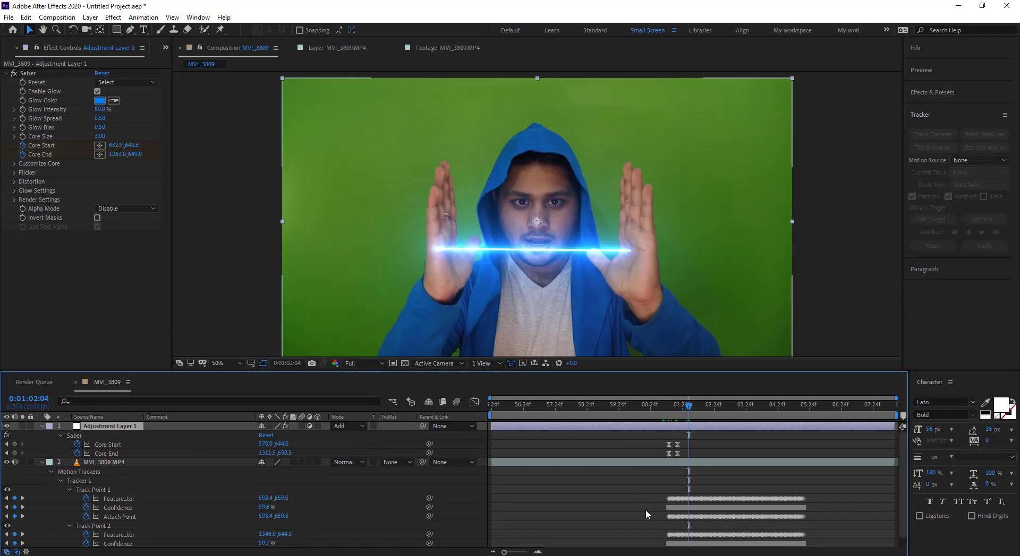
Add two null object layers above the Saber adjustment layer
left_click(41, 463)
right_click(124, 502)
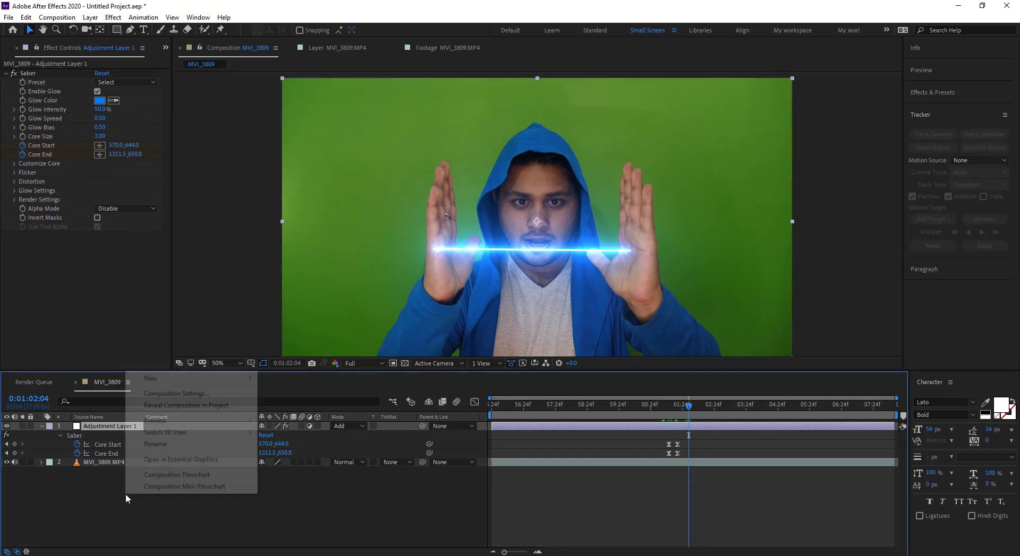
left_click(271, 441)
right_click(268, 451)
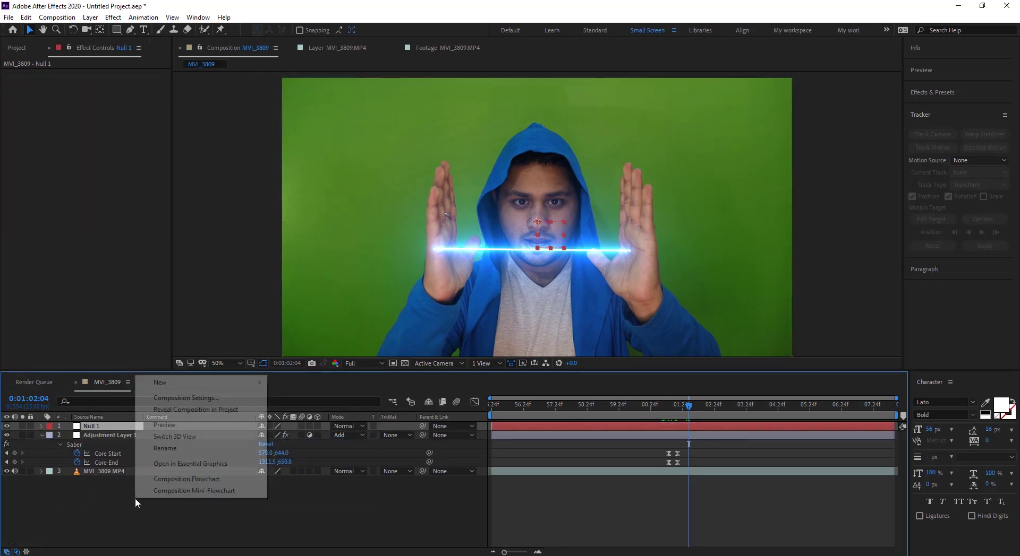
mouse_move(212, 380)
left_click(298, 445)
Rename the nulls H1 and H2, then select the Saber's Core Start and Core End keyframes
right_click(103, 435)
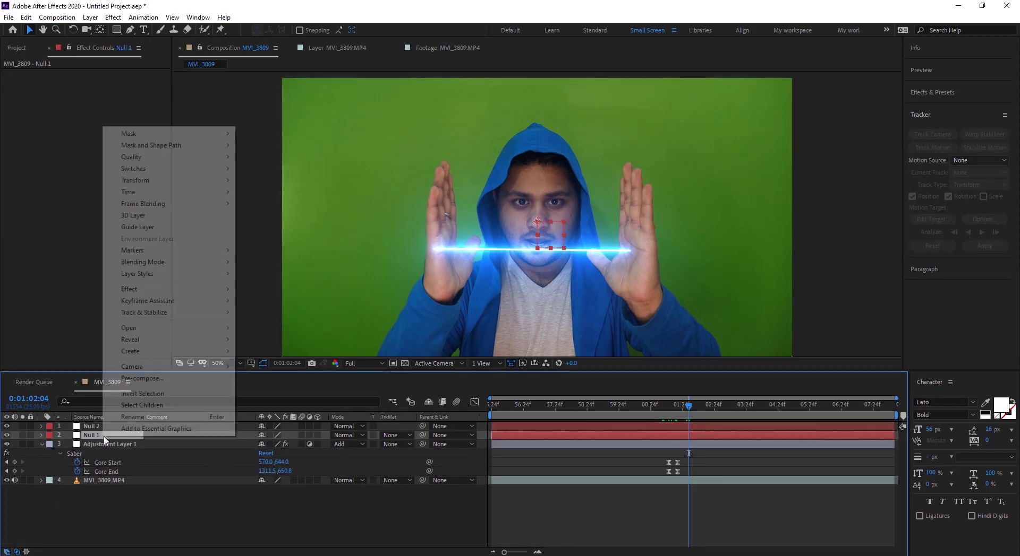
left_click(154, 431)
type("H1")
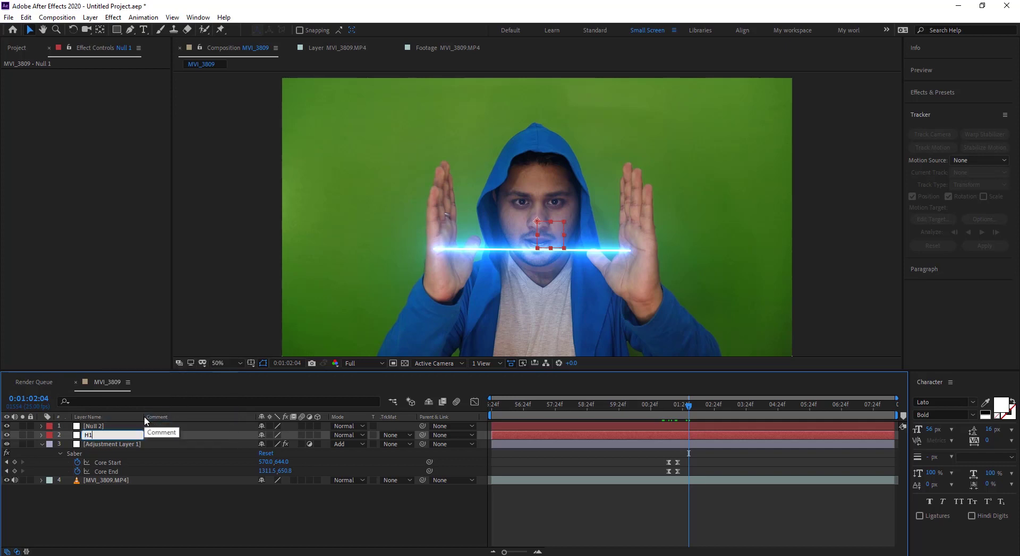
right_click(115, 427)
left_click(143, 410)
type("H2")
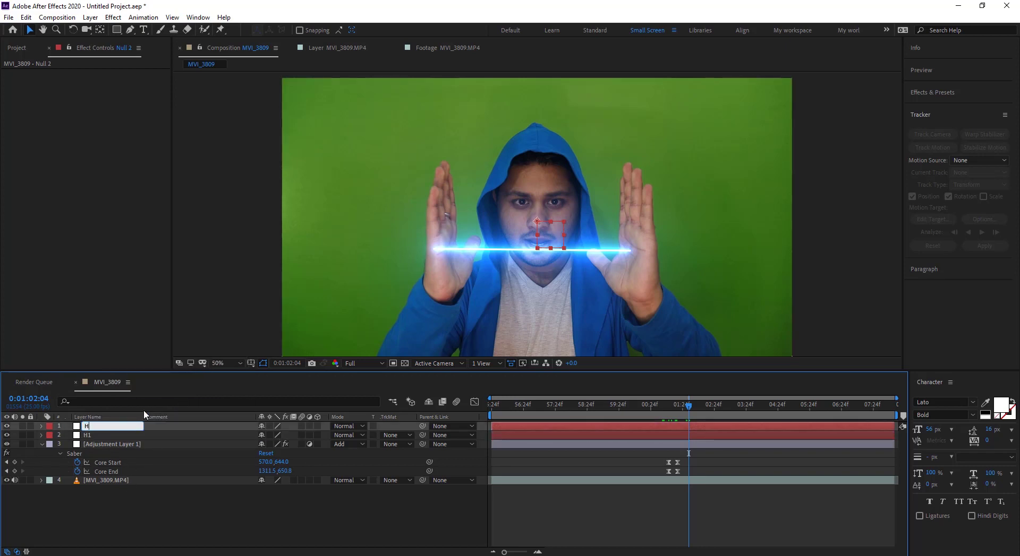
left_click(111, 444)
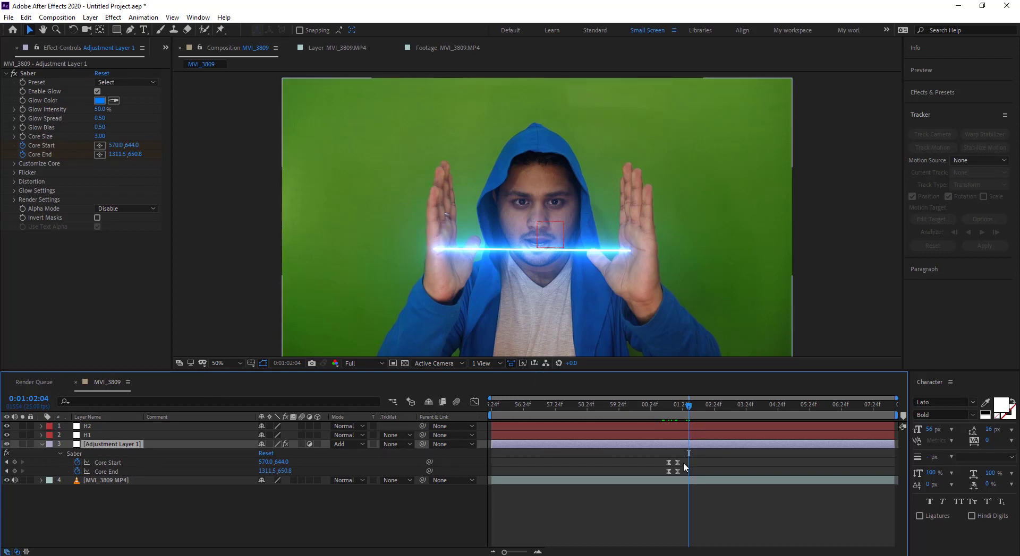
left_click_drag(683, 463, 641, 480)
Reopen the footage's Layer view with Tracker 1 current and collapse its track point properties
double_click(577, 482)
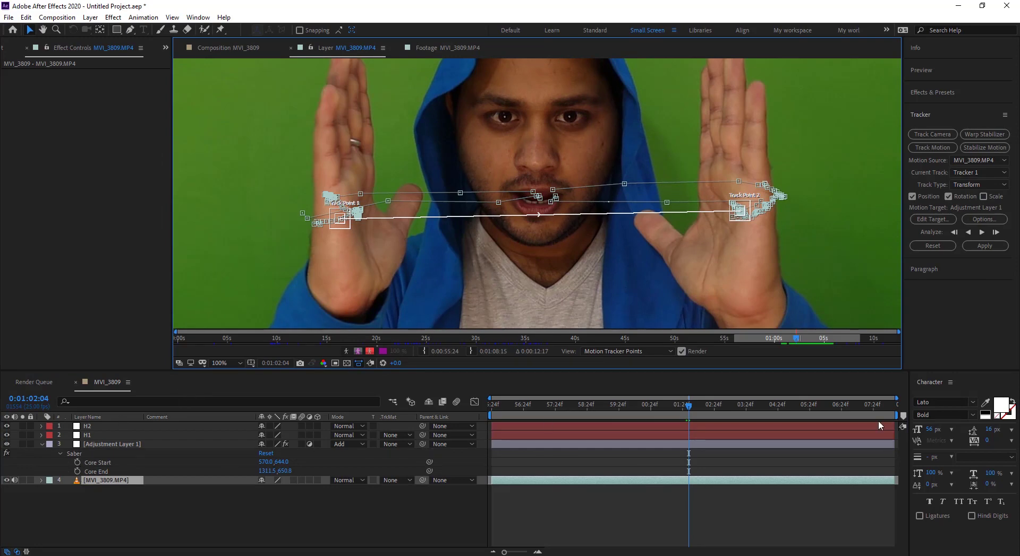
left_click(973, 196)
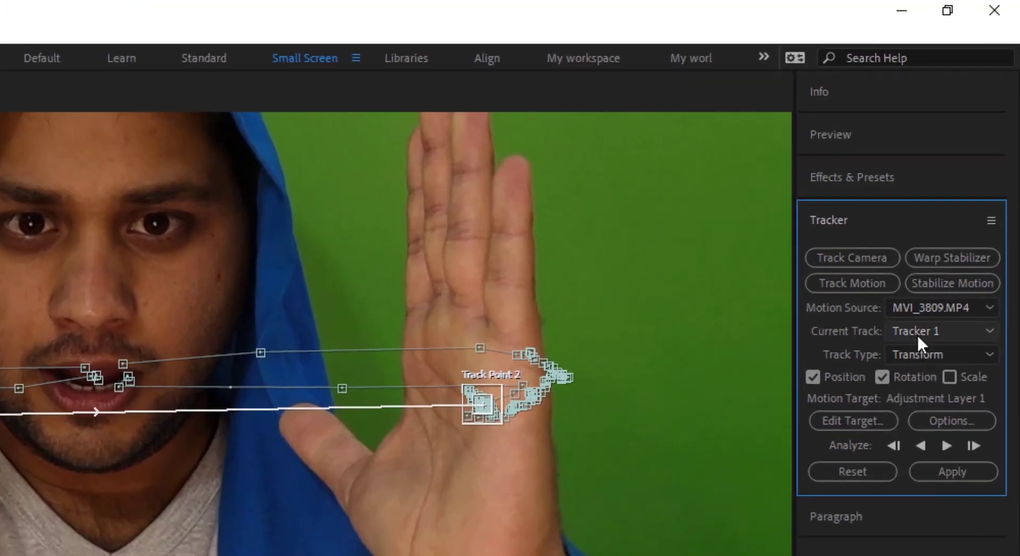
left_click(916, 333)
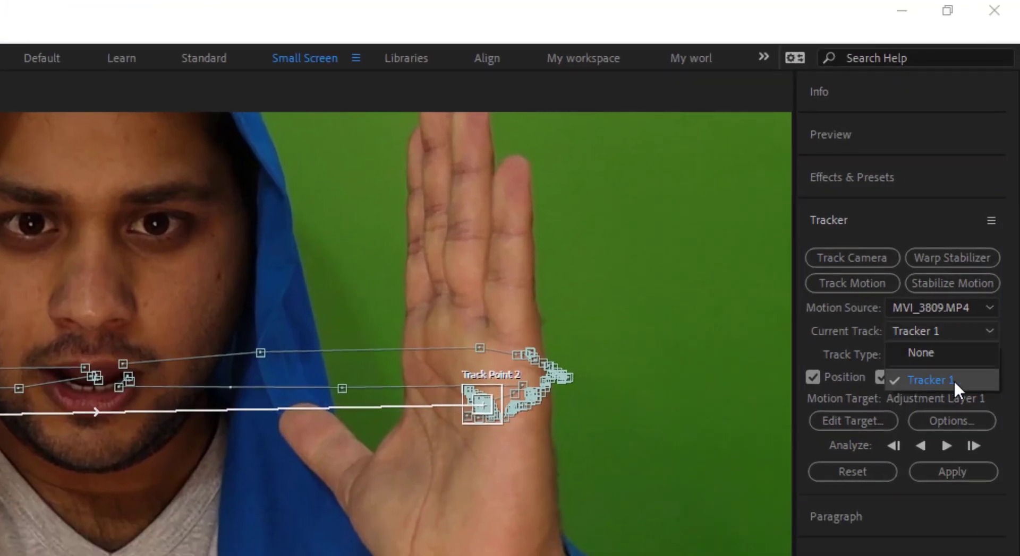
left_click(846, 341)
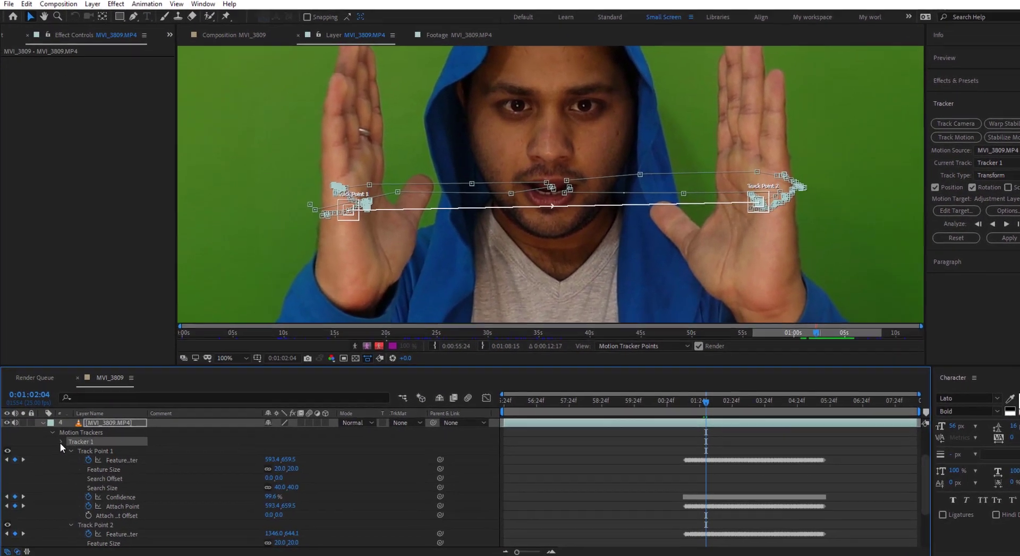
left_click(60, 445)
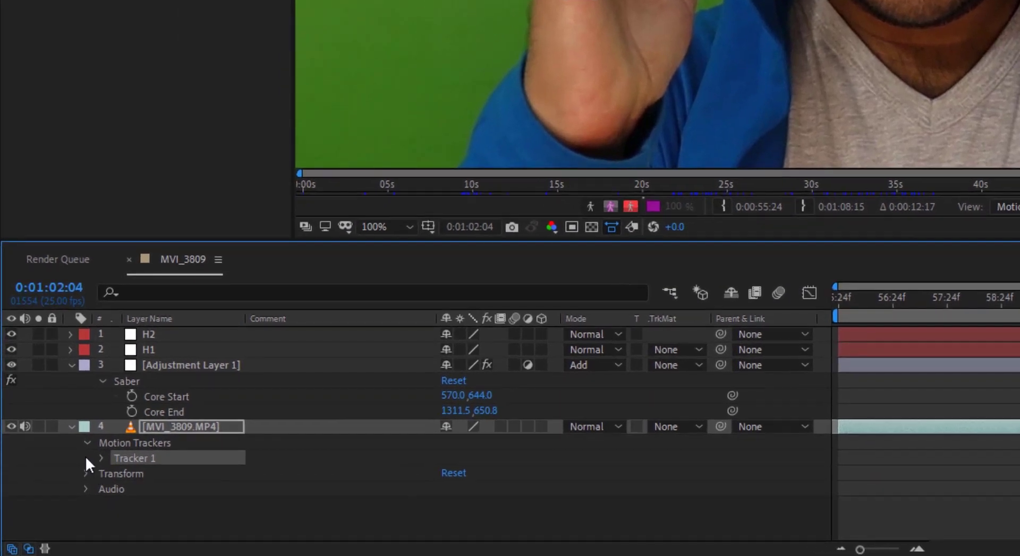
scroll(149, 502, "down", 5)
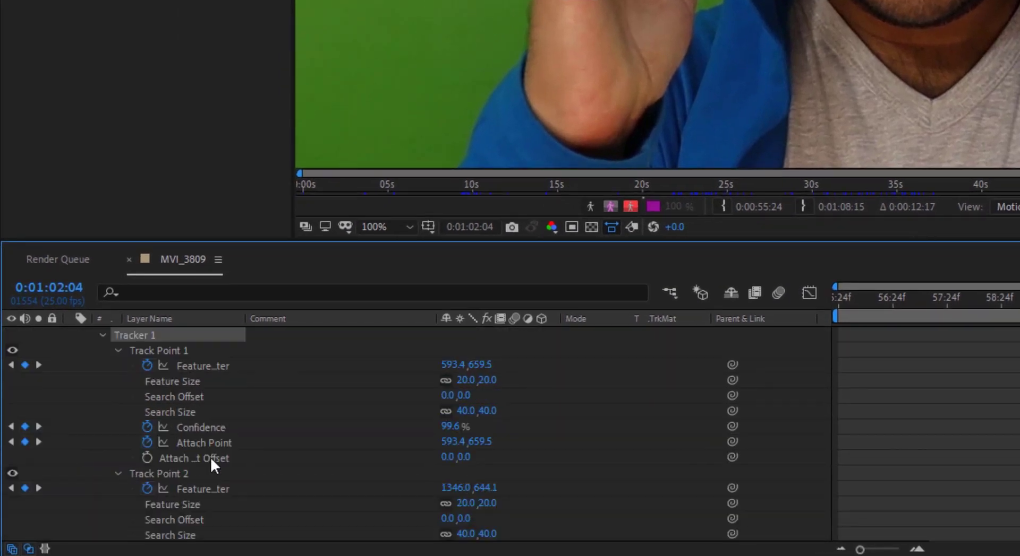
left_click(179, 351)
left_click(117, 351)
left_click(119, 397)
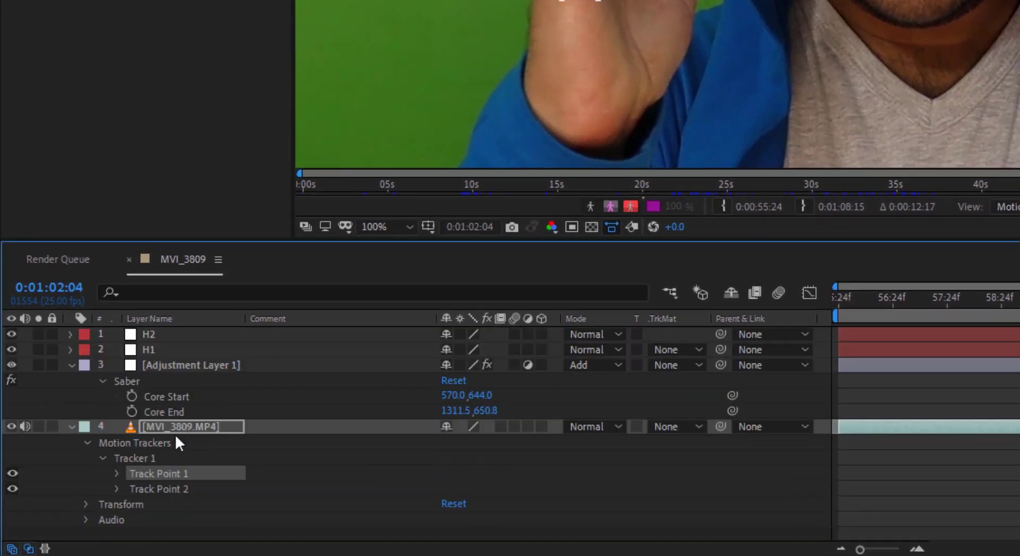
Duplicate Tracker 1 into Tracker 2 and expand its track points
left_click(154, 459)
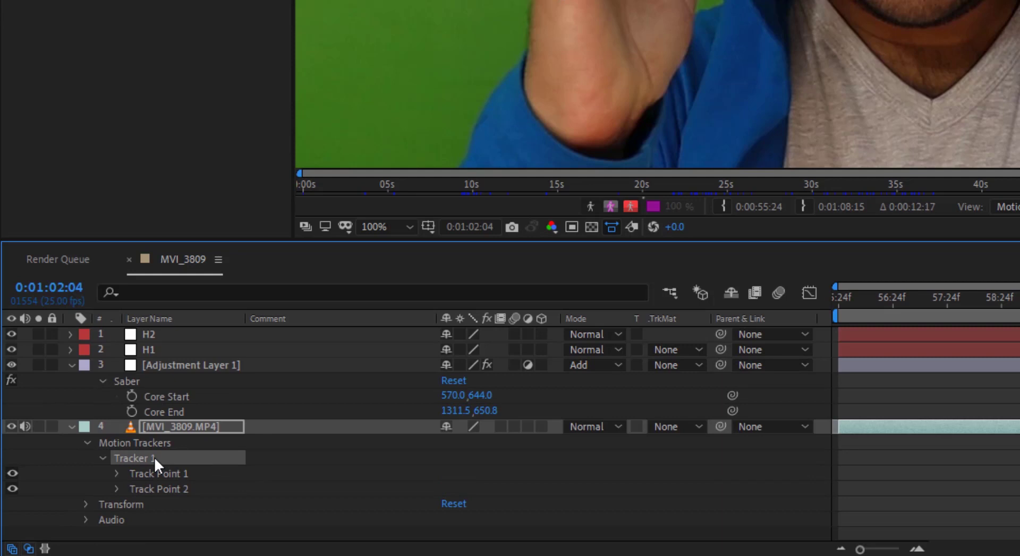
key("ctrl+d")
left_click(144, 507)
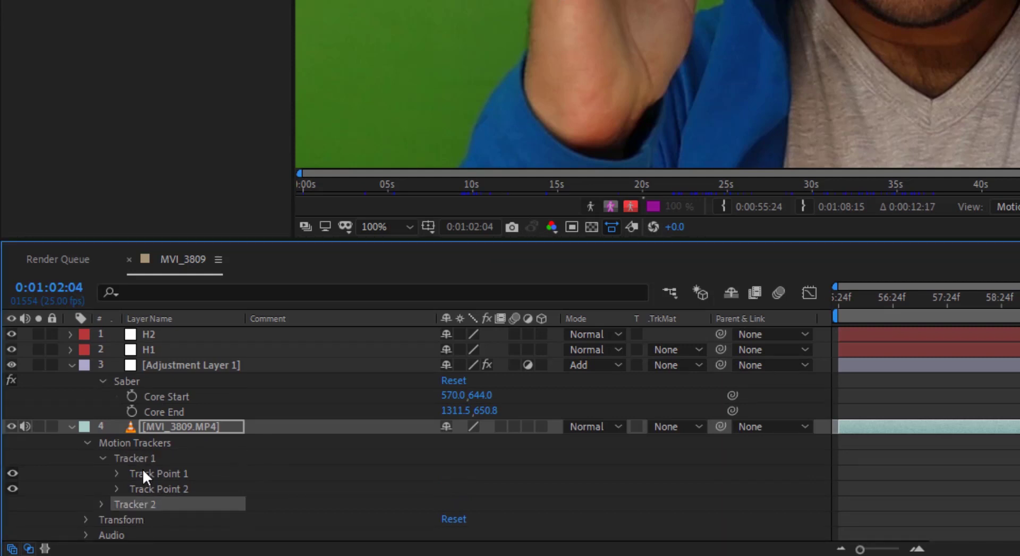
left_click(143, 472)
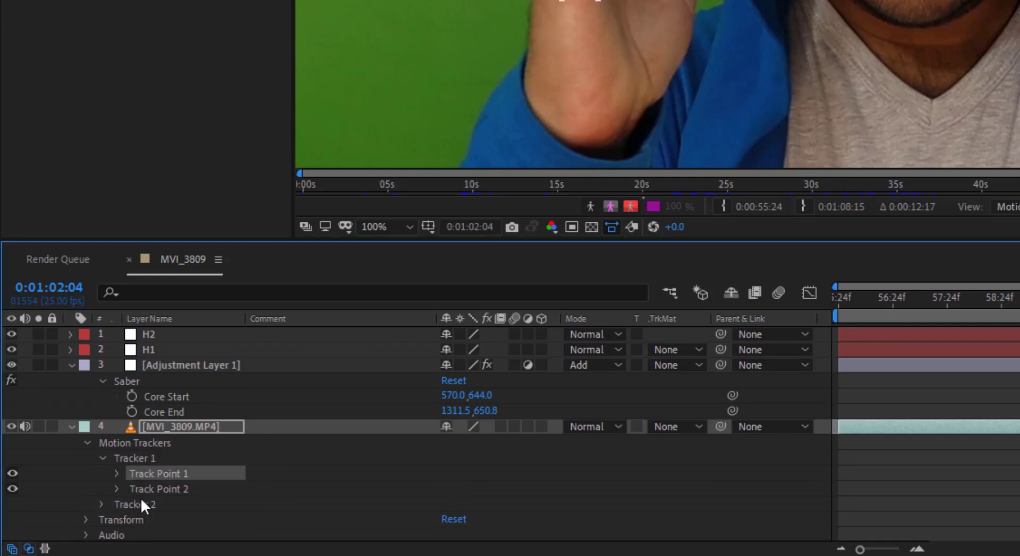
left_click(144, 494)
left_click(157, 459)
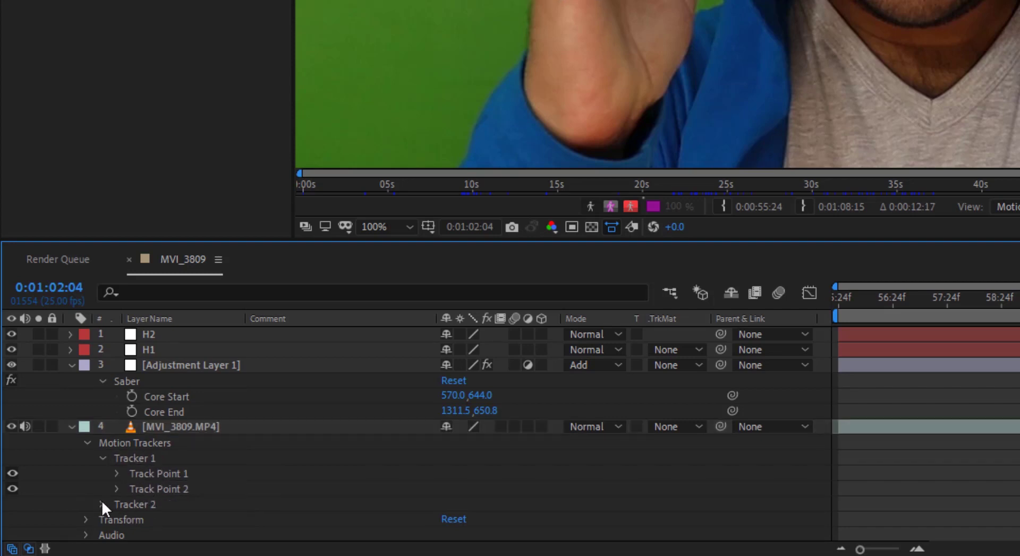
left_click(101, 503)
left_click(164, 473)
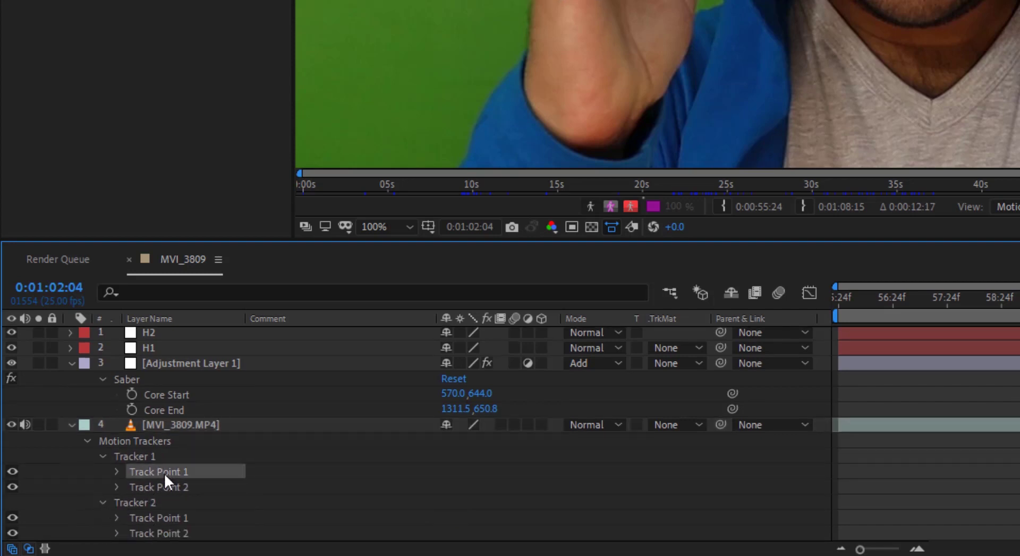
scroll(170, 473, "down", 1)
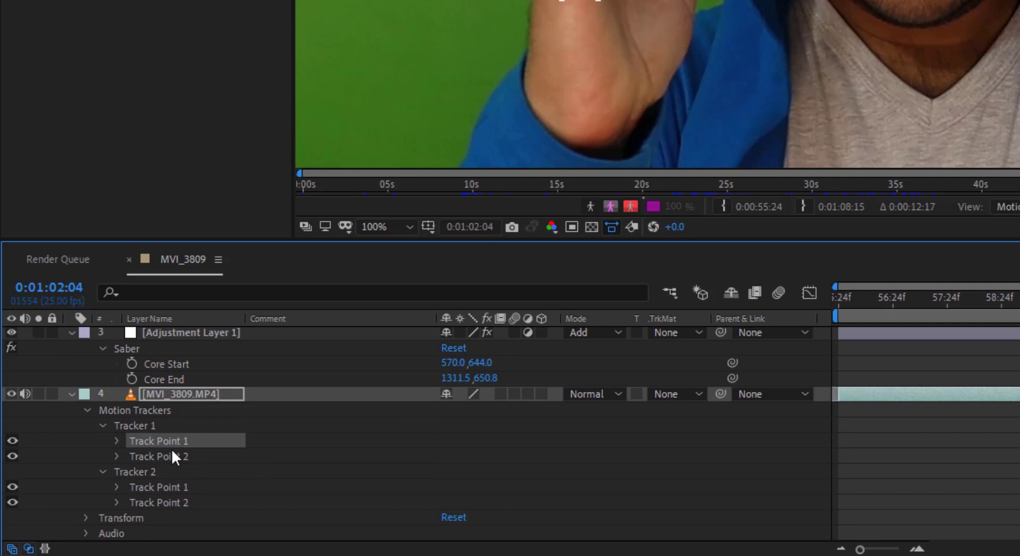
Delete Tracker 2's Track Point 1, keeping its right-hand point, and make Tracker 1 current
left_click(171, 456)
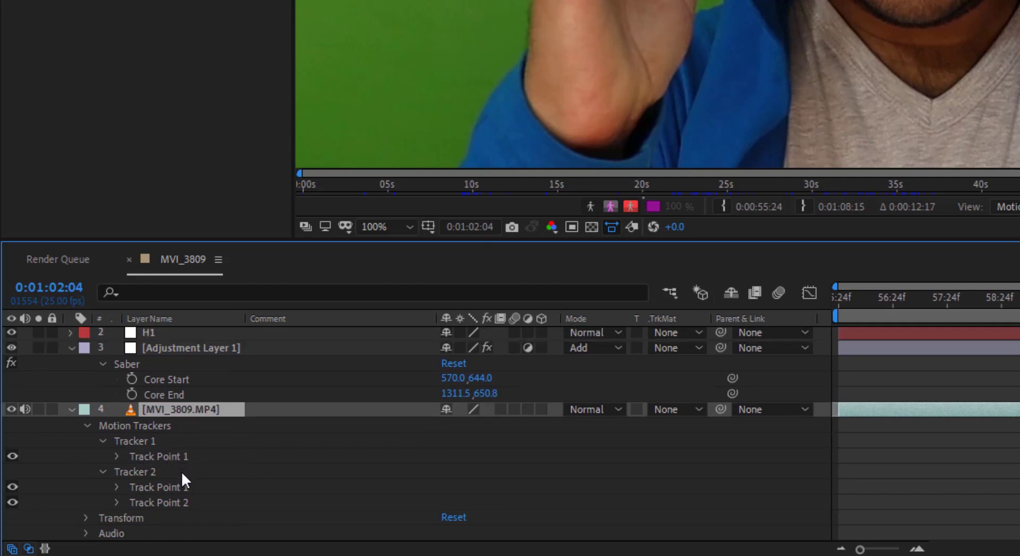
left_click(99, 468)
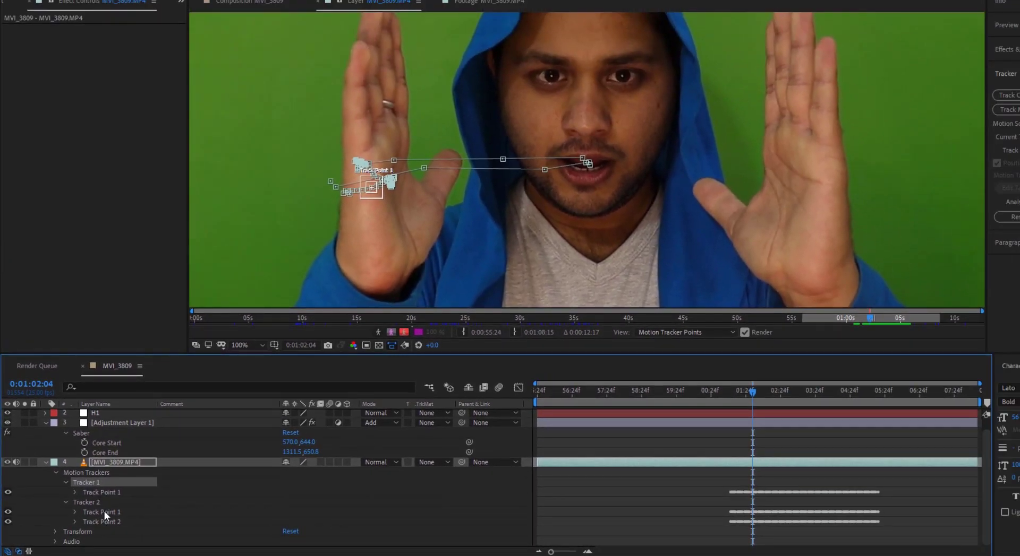
left_click(104, 512)
key("Delete")
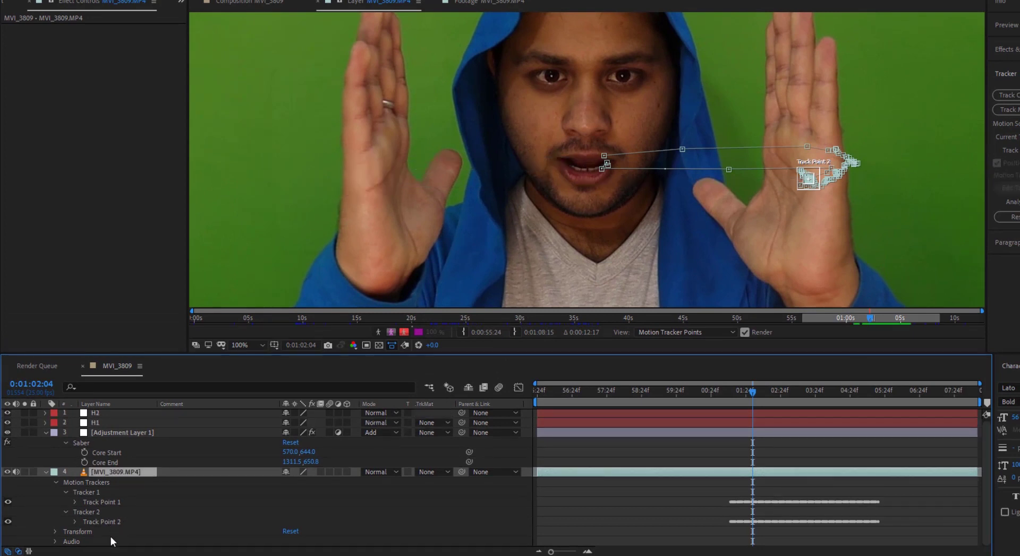
left_click(105, 493)
left_click(100, 522)
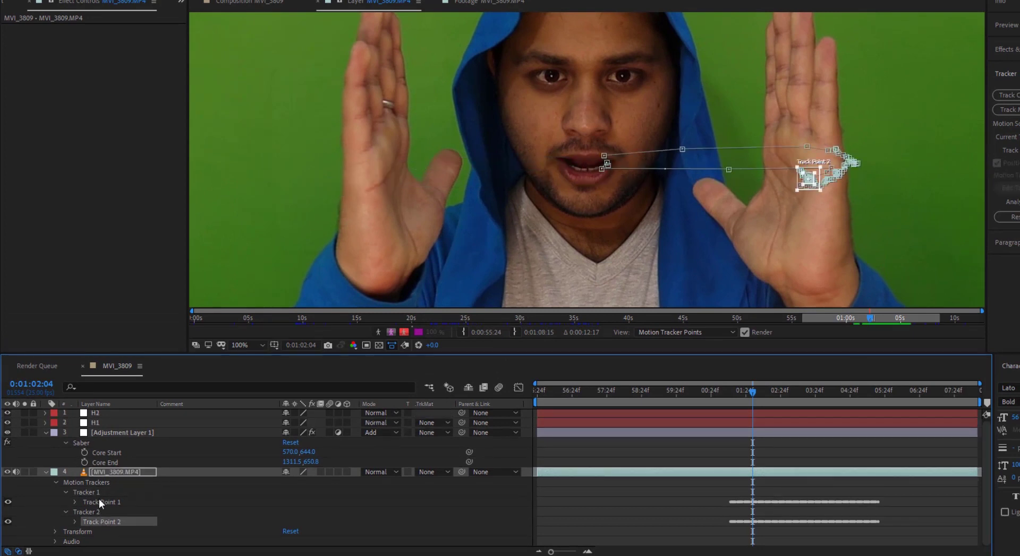
left_click(96, 512)
left_click(87, 509)
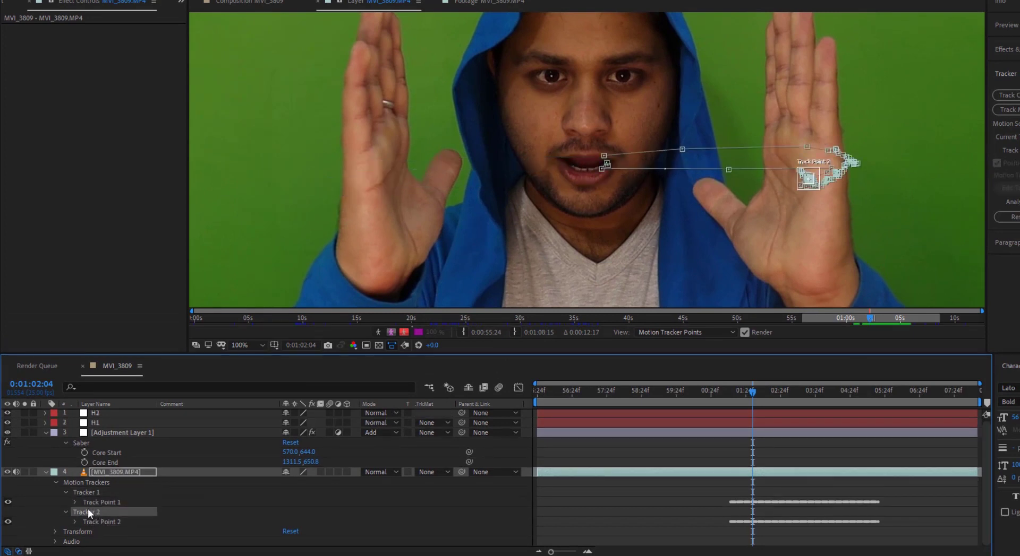
left_click(85, 494)
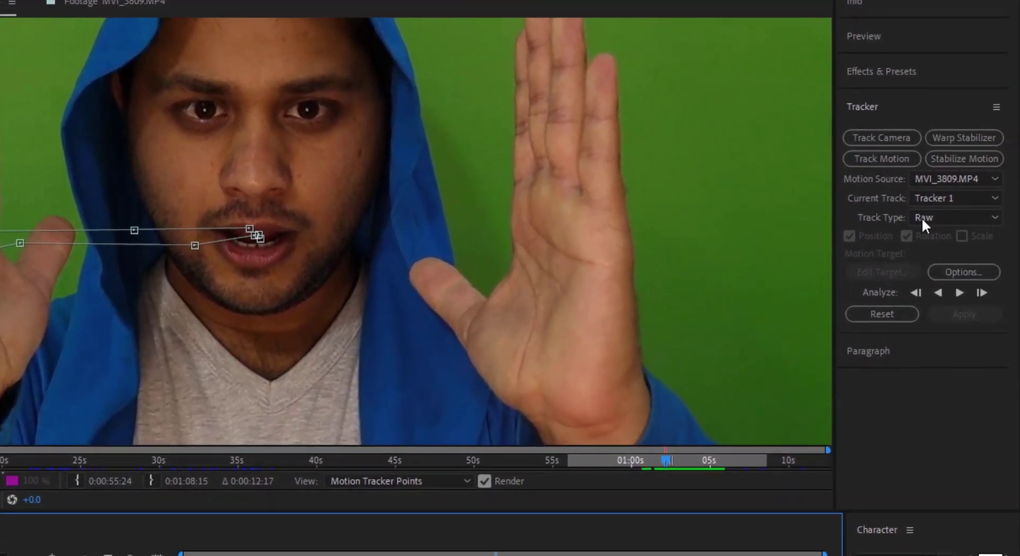
Set Tracker 1 to a Transform track with Position only, and delete its extra Track Point 2
left_click(936, 202)
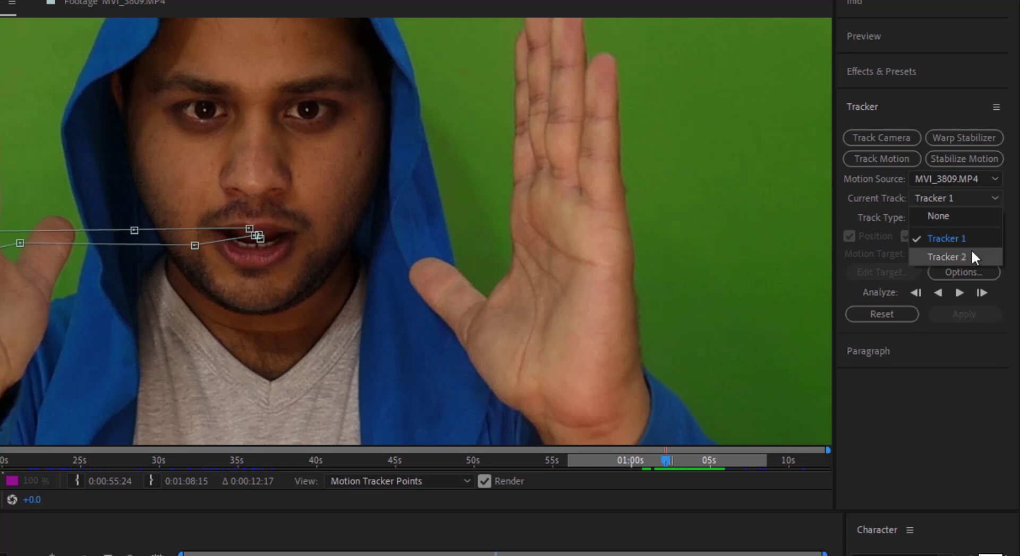
left_click(883, 208)
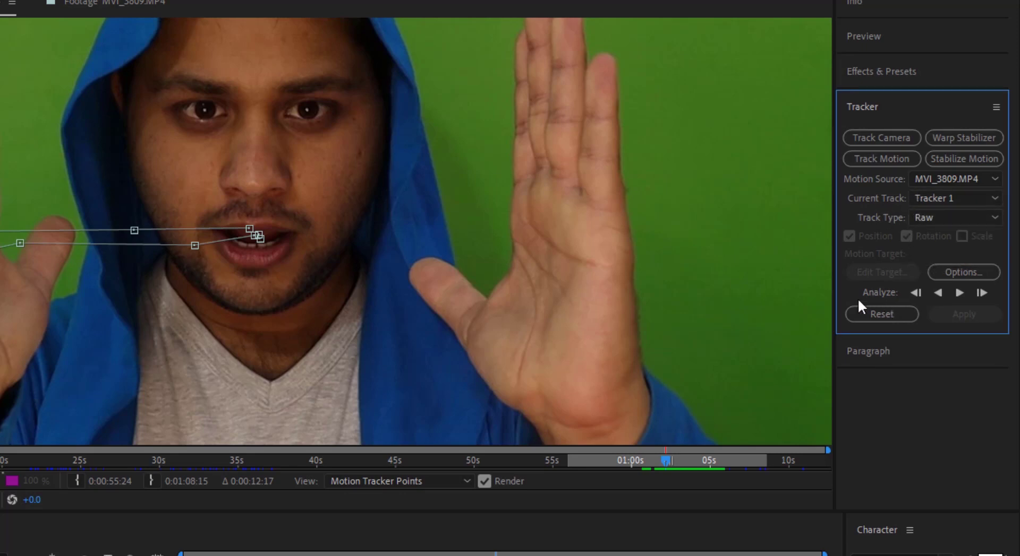
left_click(425, 531)
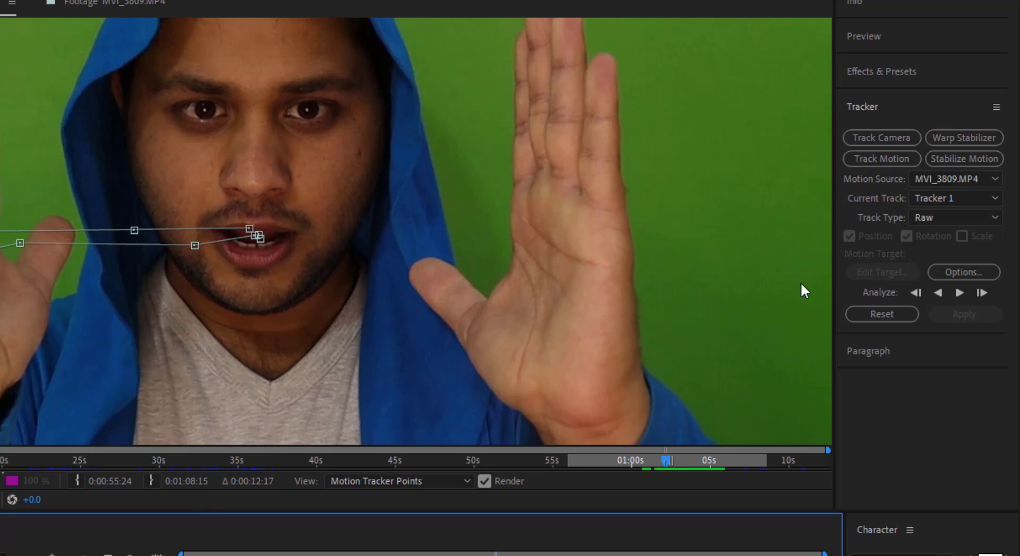
left_click(935, 212)
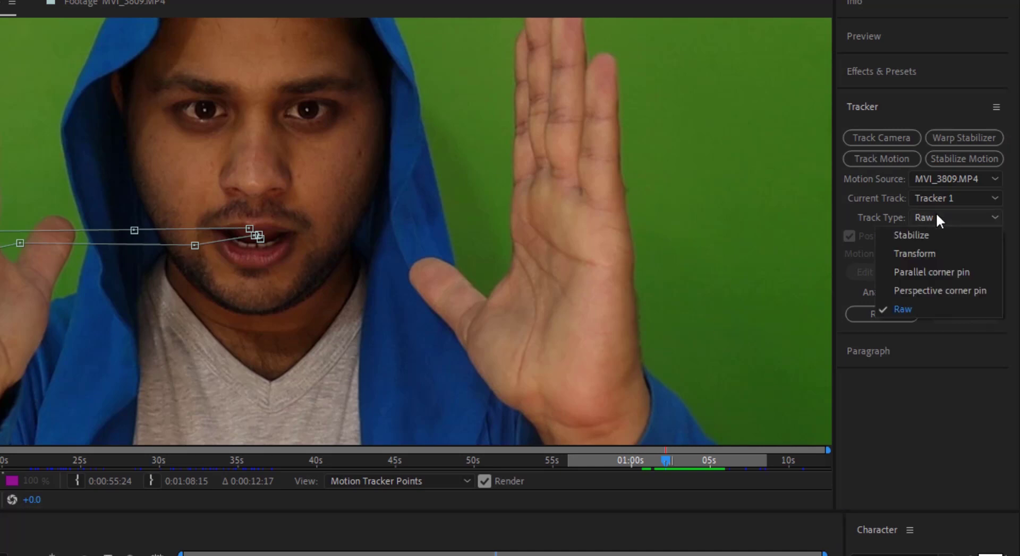
left_click(934, 253)
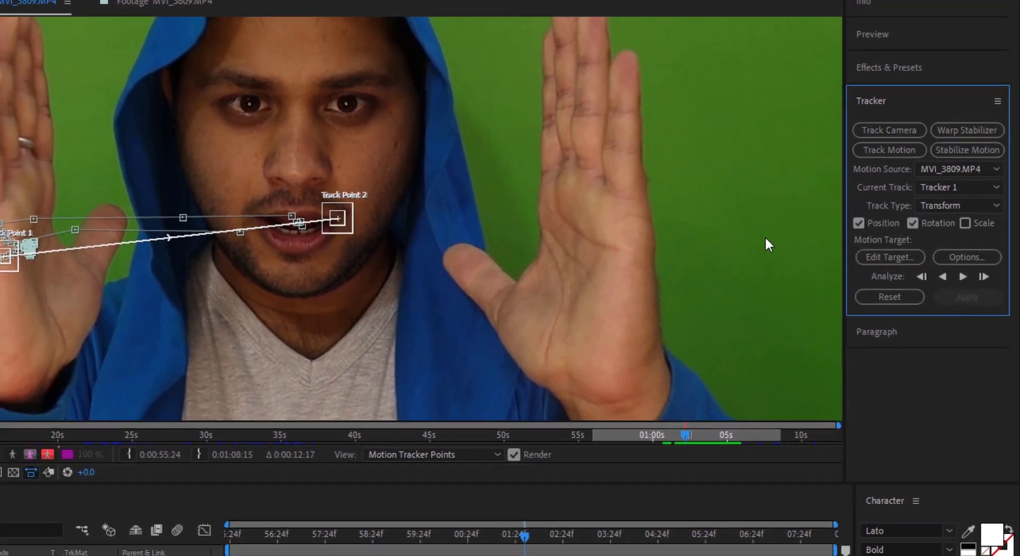
left_click(911, 223)
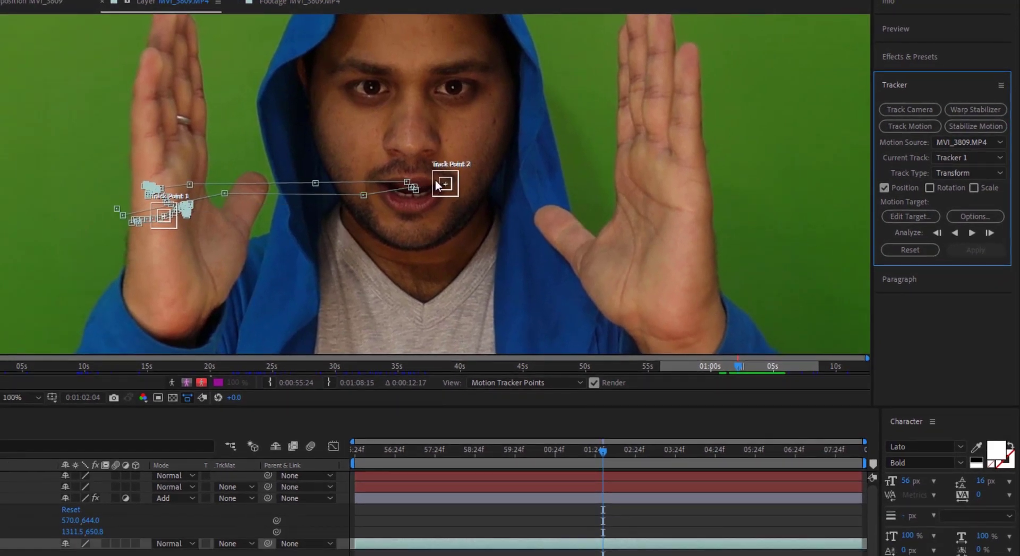
left_click(446, 186)
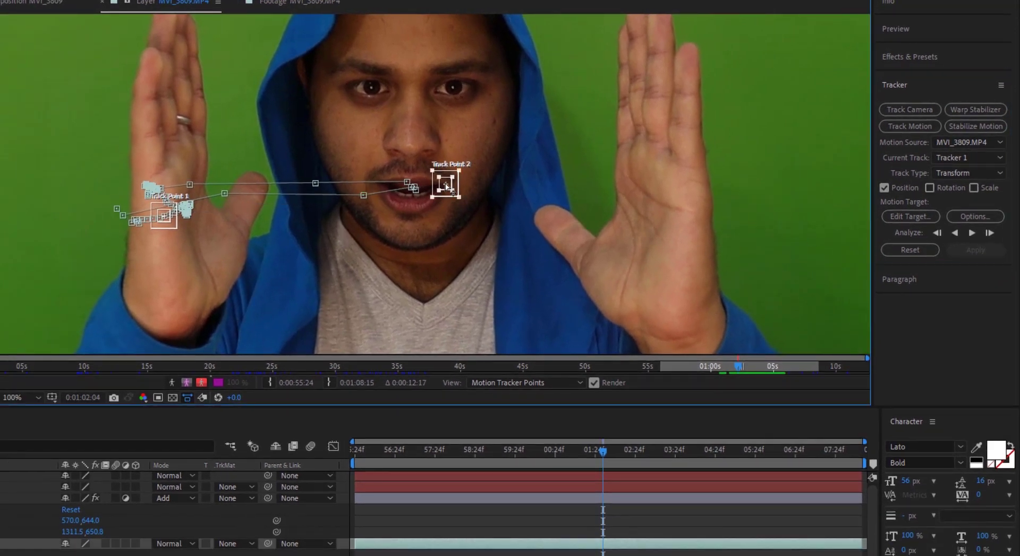
key("Delete")
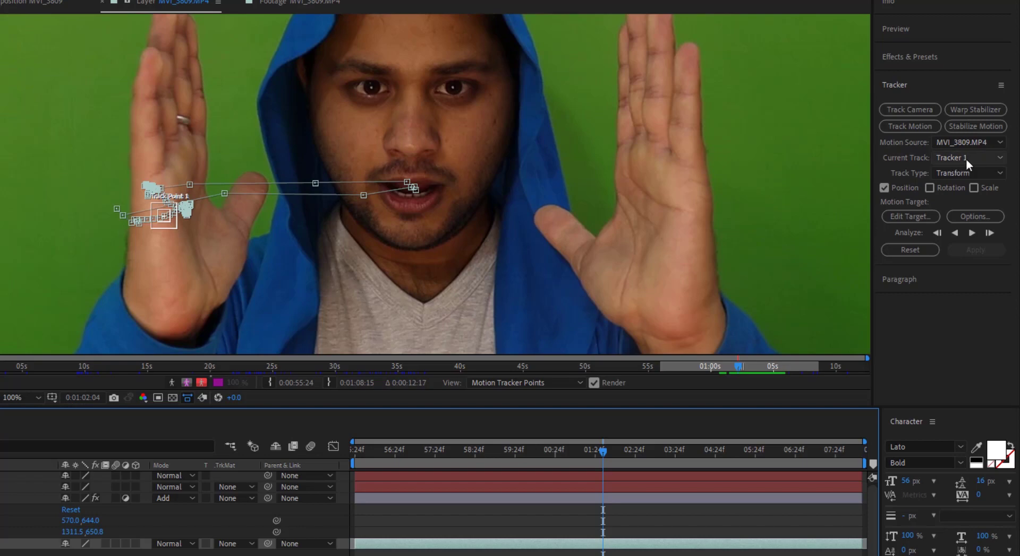
Begin setting H1 as Tracker 1's motion target, then cancel the dialog
left_click(910, 215)
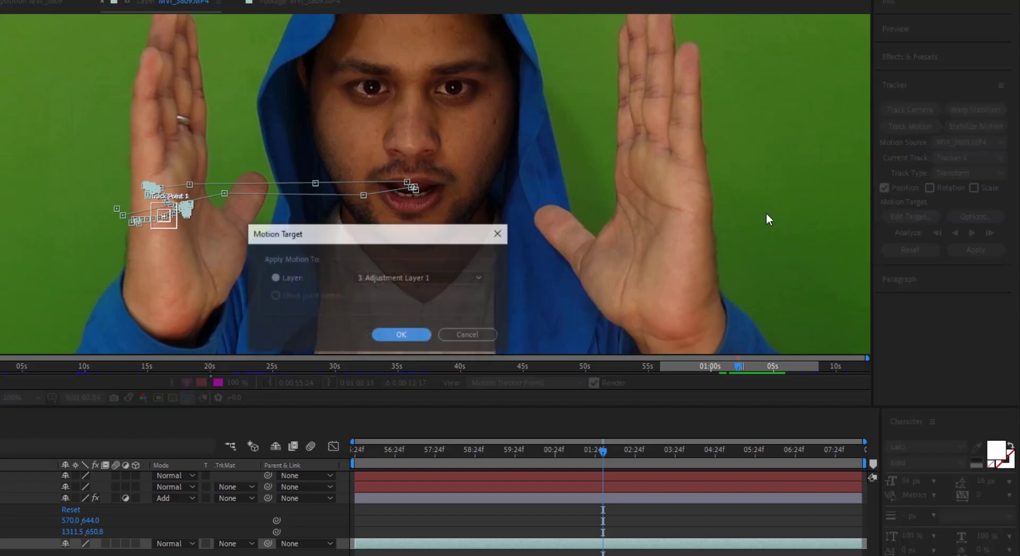
left_click(383, 275)
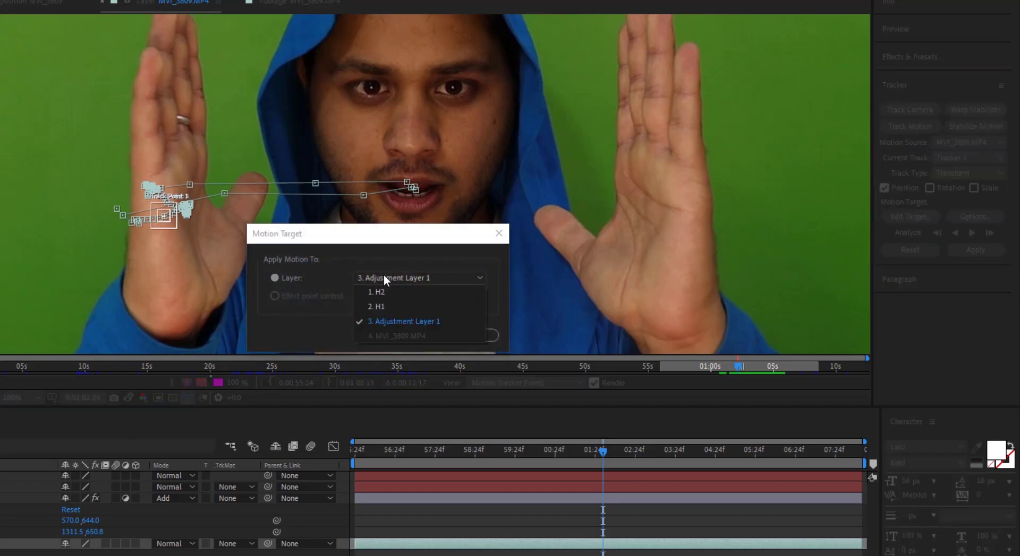
left_click(382, 303)
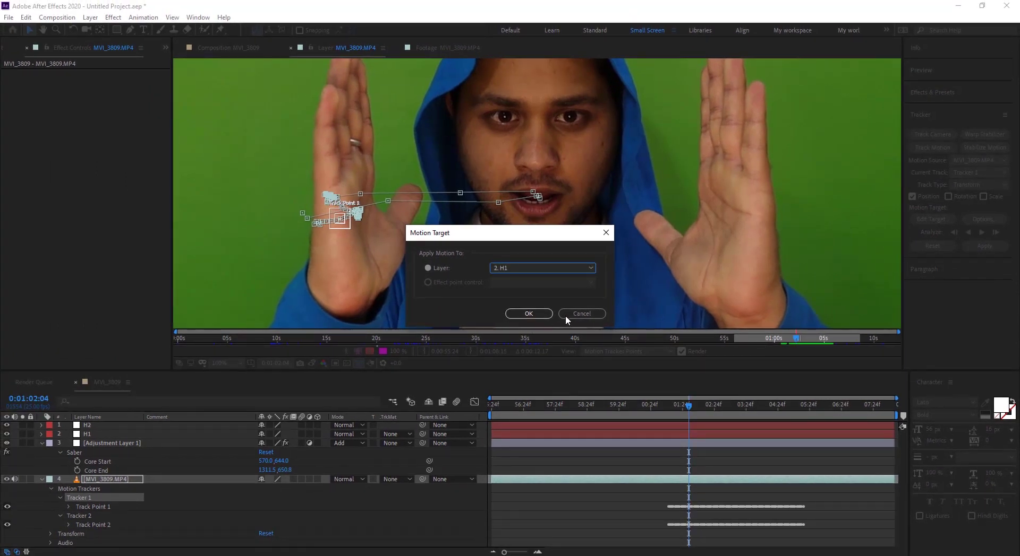
left_click(590, 314)
Nudge the H1 null, and with it the saber's start, slightly to the right
left_click(234, 48)
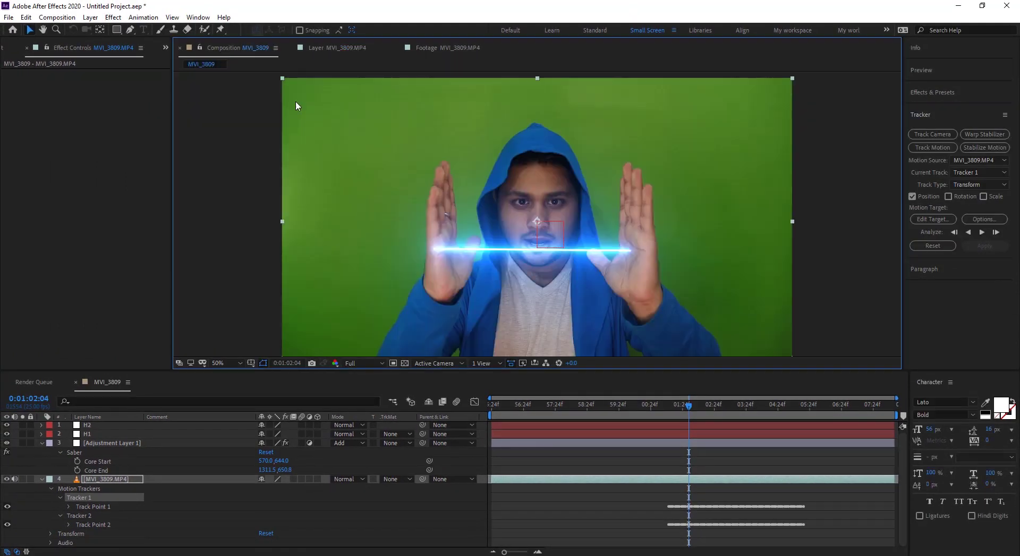
left_click(91, 435)
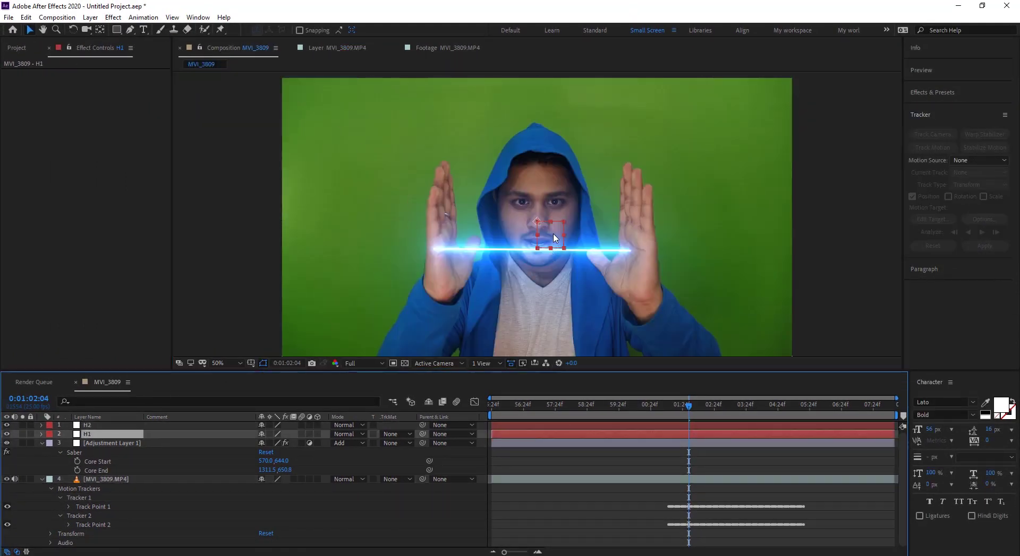
left_click_drag(449, 266, 462, 265)
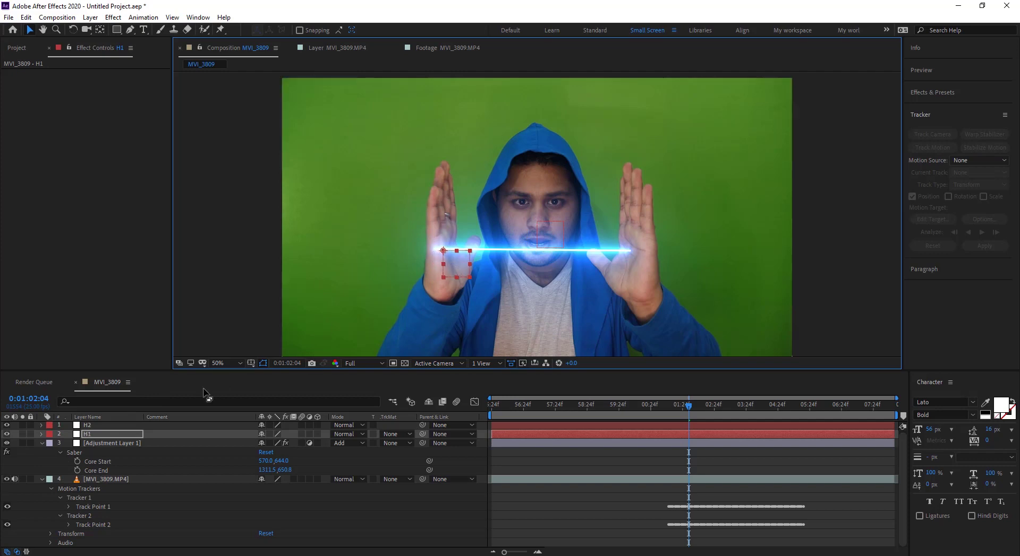
left_click(84, 426)
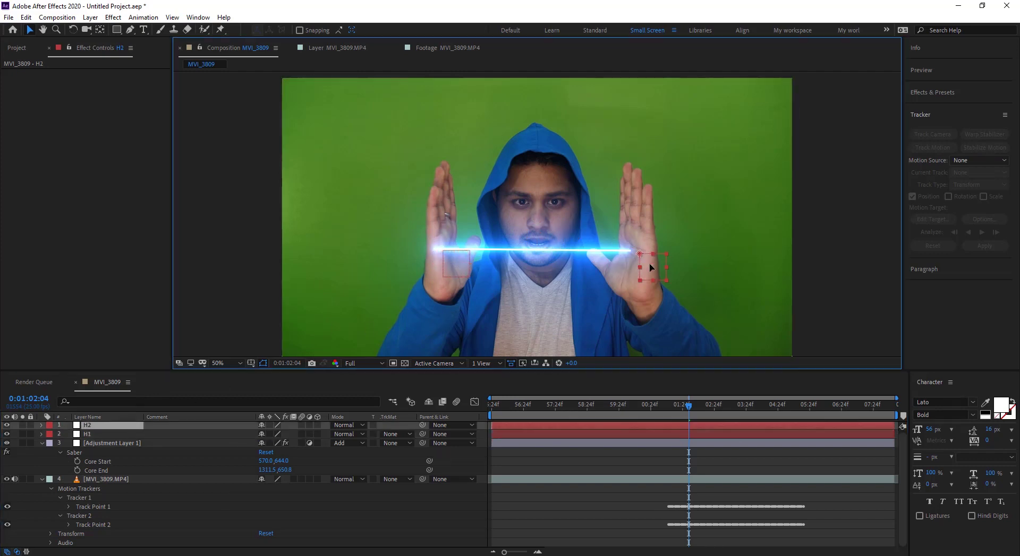
double_click(113, 480)
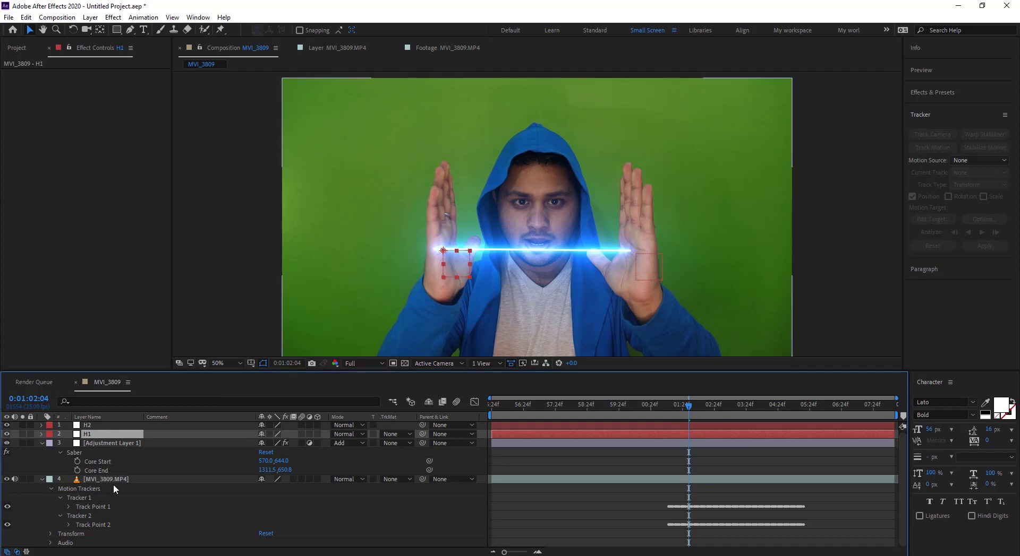
Apply Tracker 1's left-palm motion to layer H1 in X and Y
left_click(933, 219)
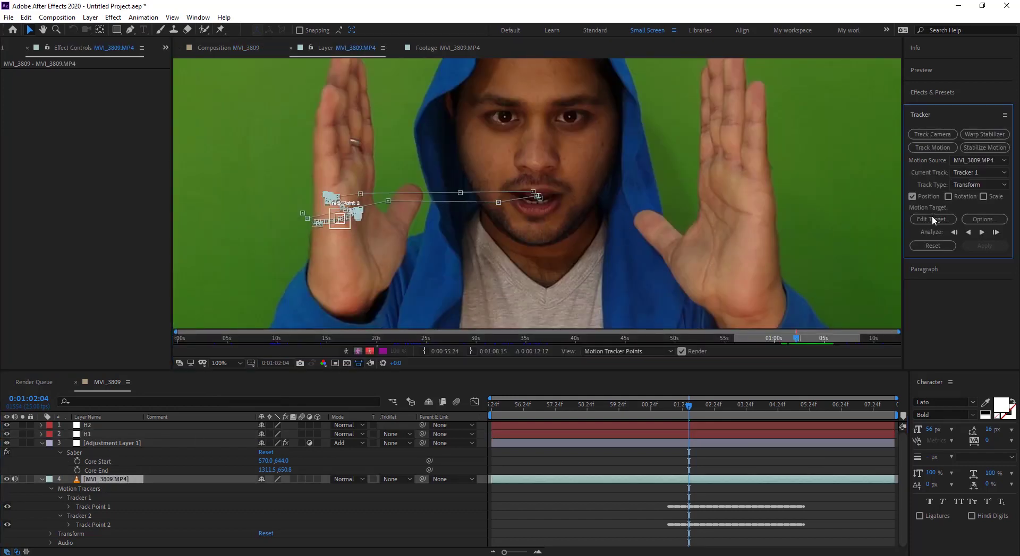
left_click(521, 268)
left_click(520, 291)
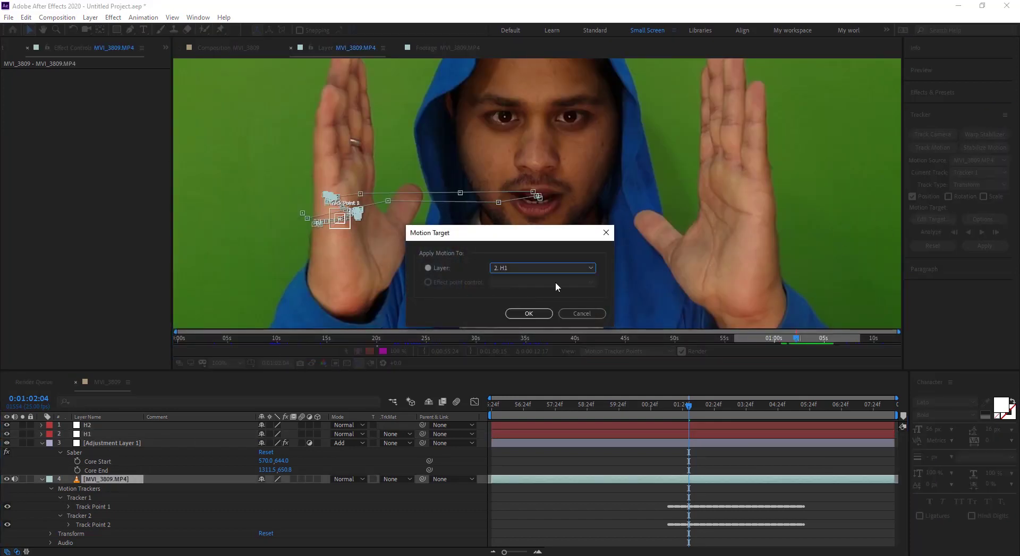
left_click(529, 314)
left_click(993, 247)
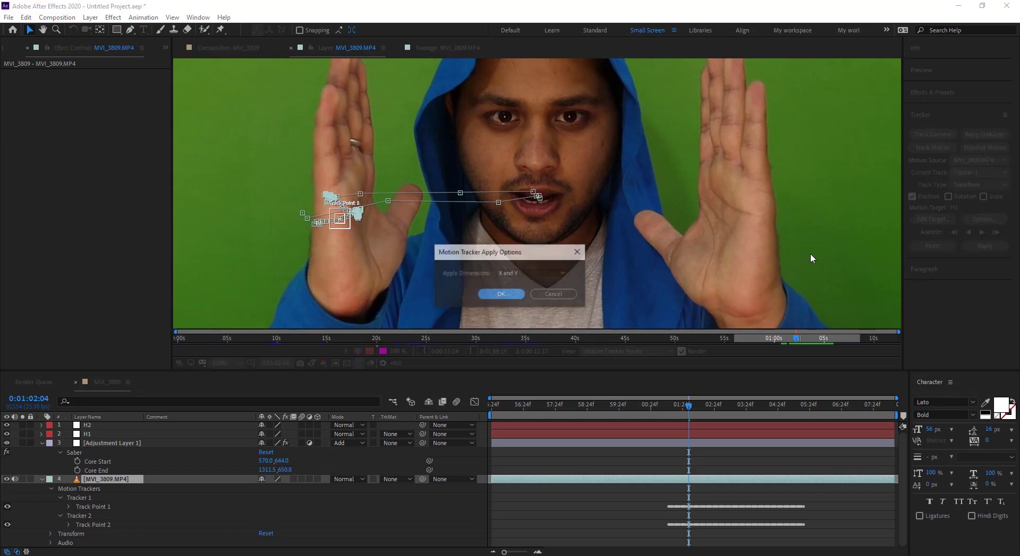
left_click(500, 295)
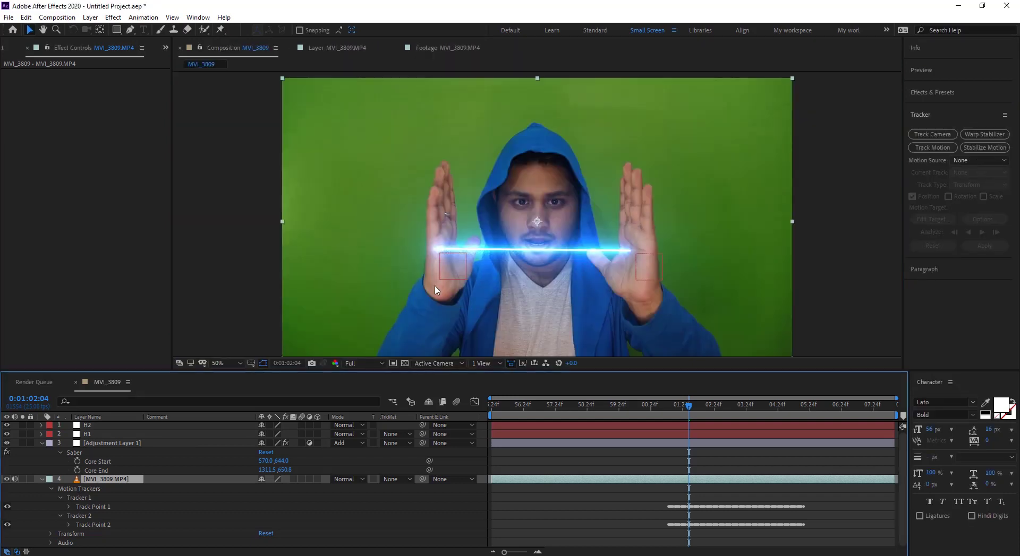
Scrub back and preview the saber start following the left hand
left_click(459, 273)
left_click_drag(692, 413, 682, 409)
key("space")
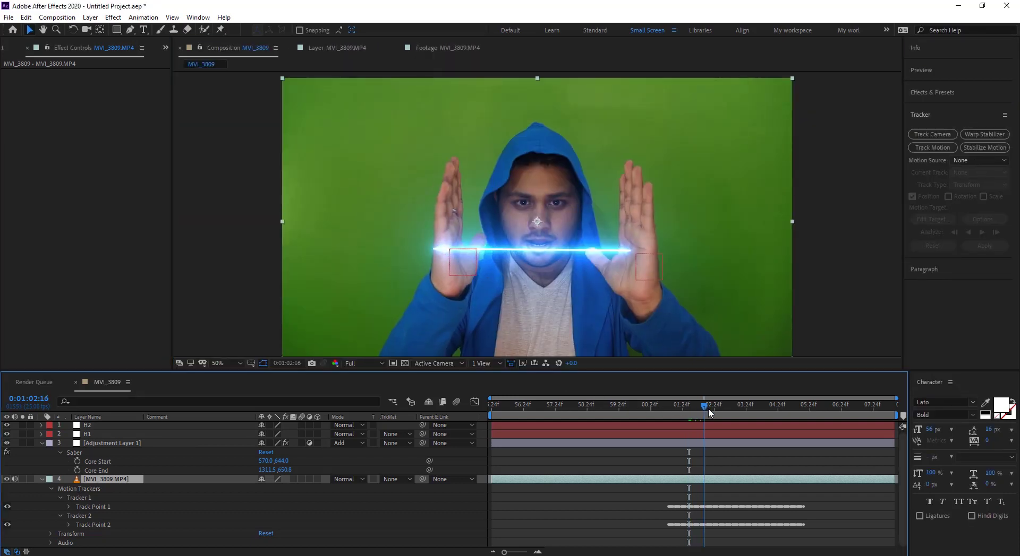
key("space")
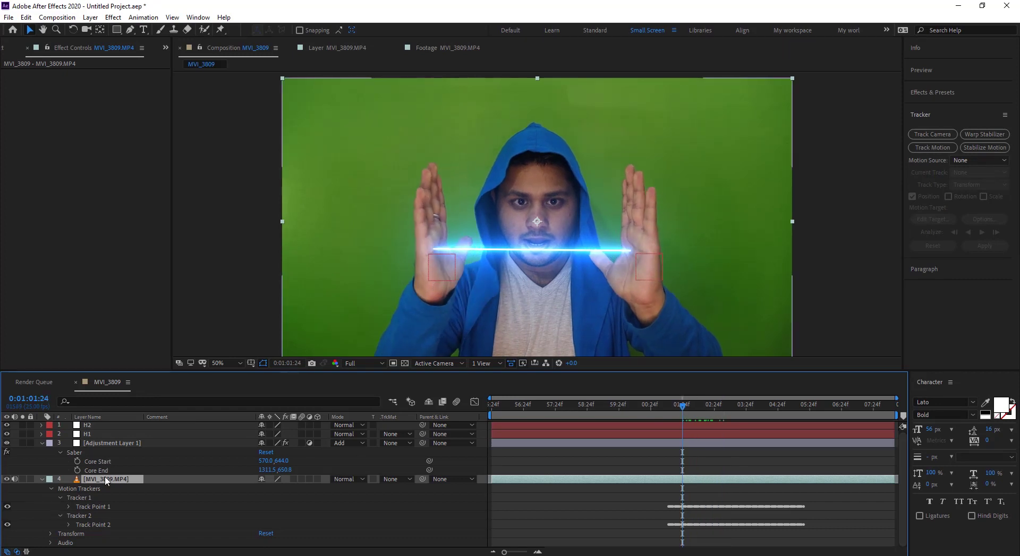
Make Tracker 2 the current track and switch its type to Transform
left_click(336, 47)
left_click(982, 173)
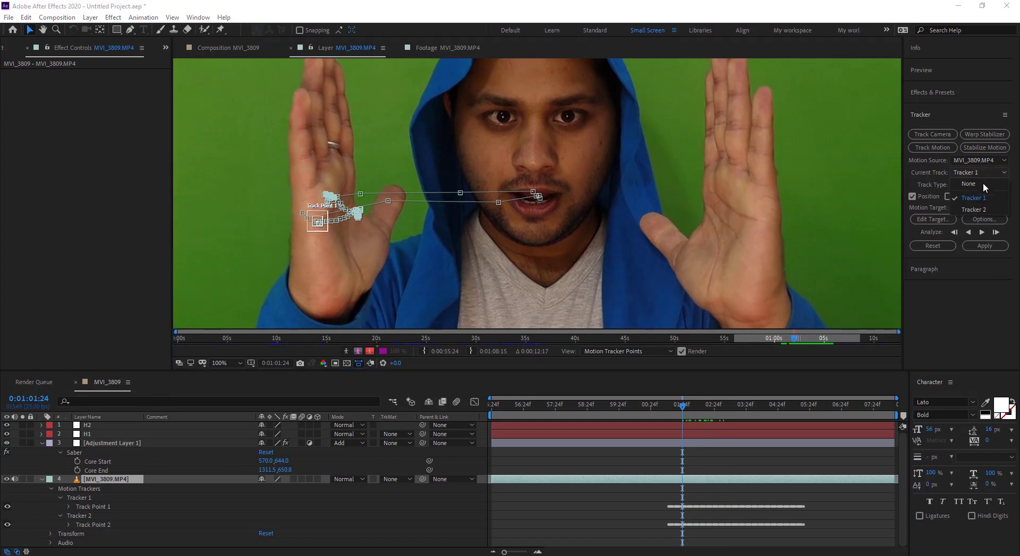
left_click(970, 209)
left_click(970, 184)
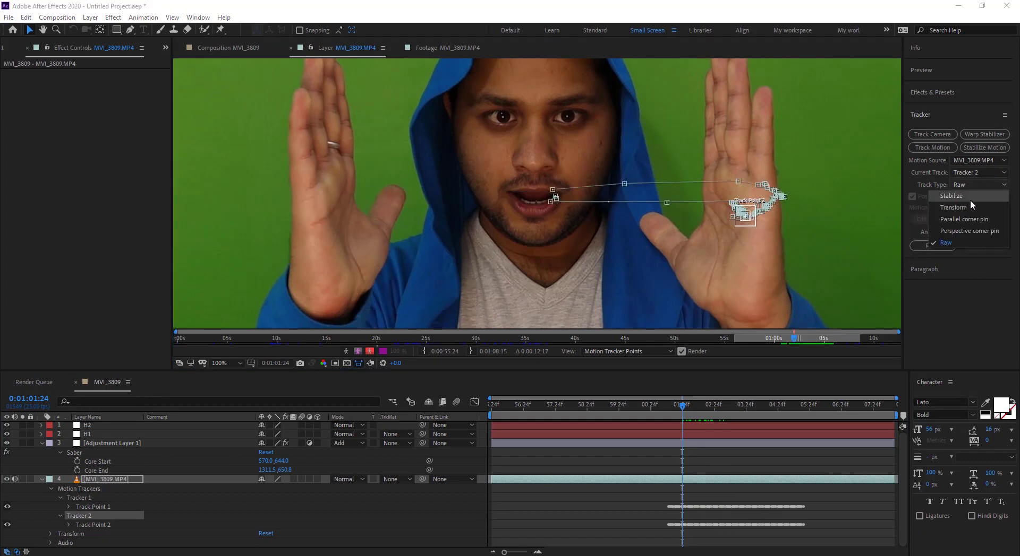
left_click(955, 206)
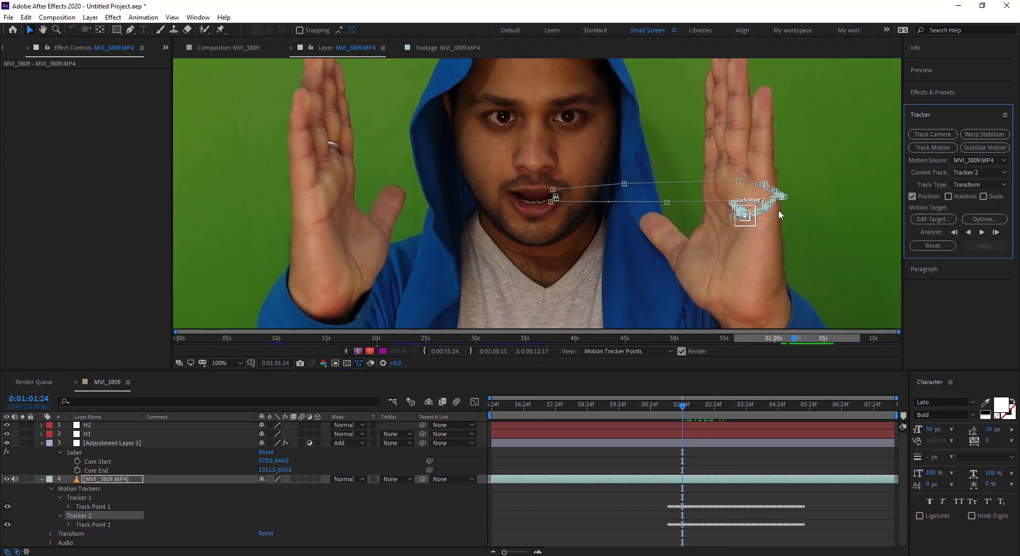
Apply Tracker 2's right-palm motion to H2 in X and Y, then scrub to verify
left_click(934, 221)
left_click(520, 268)
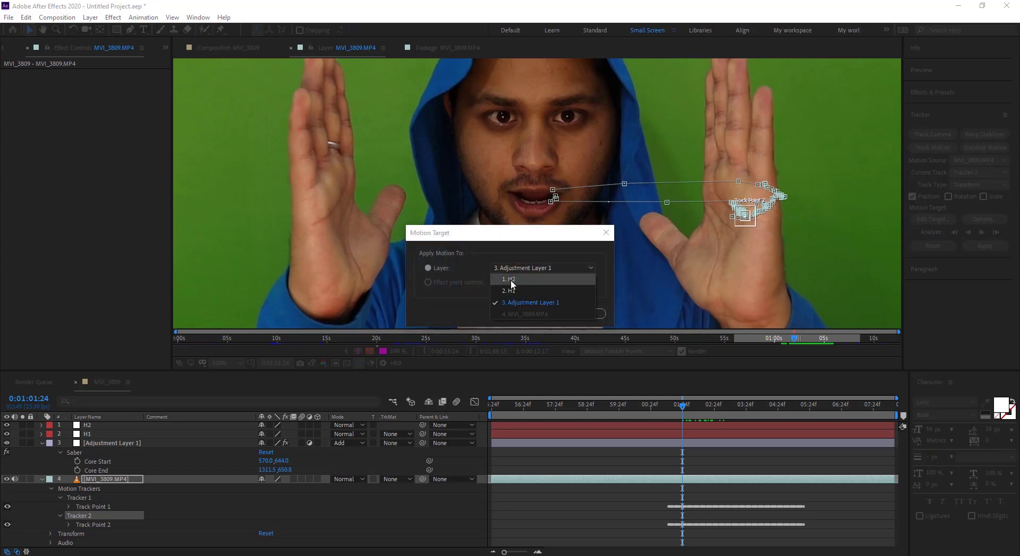
left_click(511, 280)
left_click(523, 315)
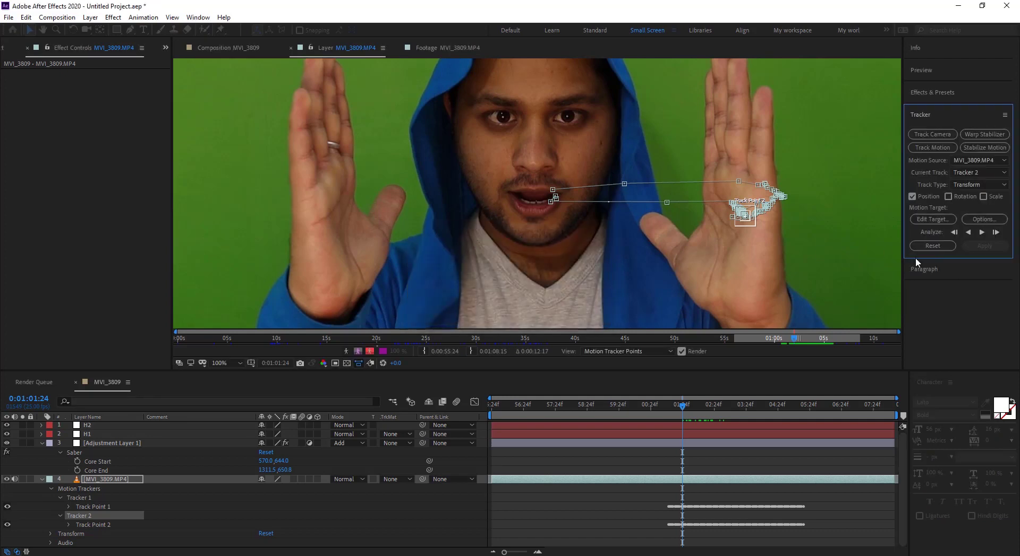
left_click(984, 246)
left_click(509, 294)
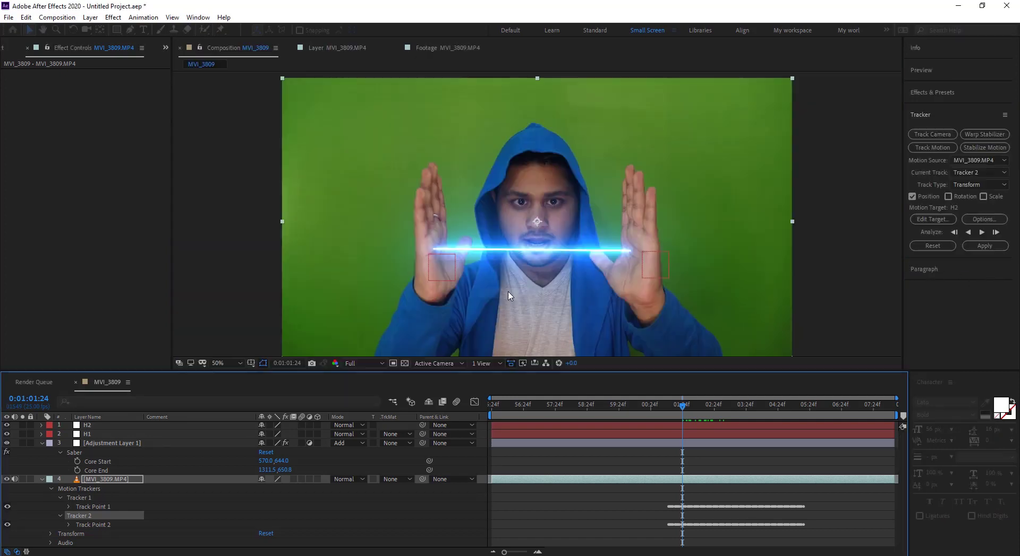
left_click_drag(693, 412, 737, 412)
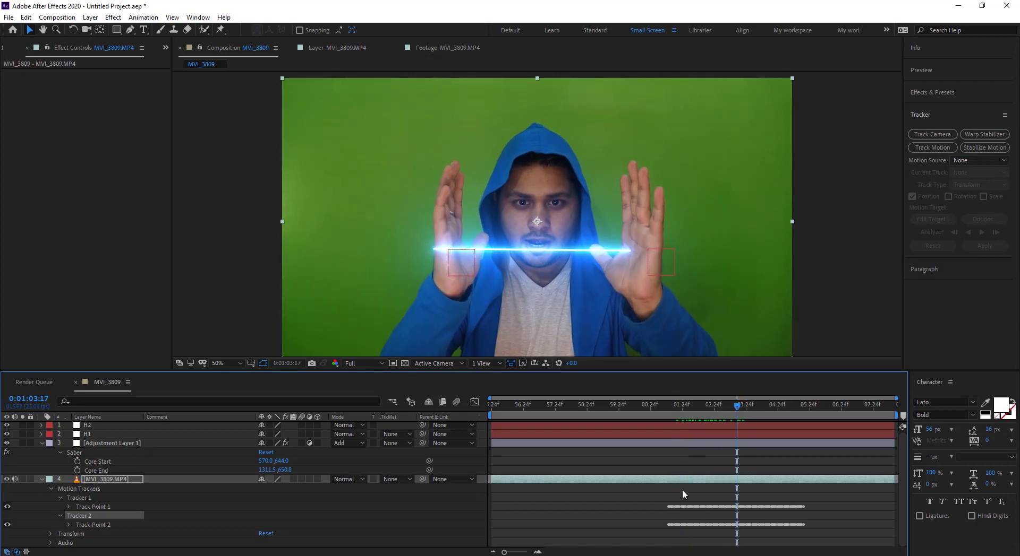
left_click(685, 494)
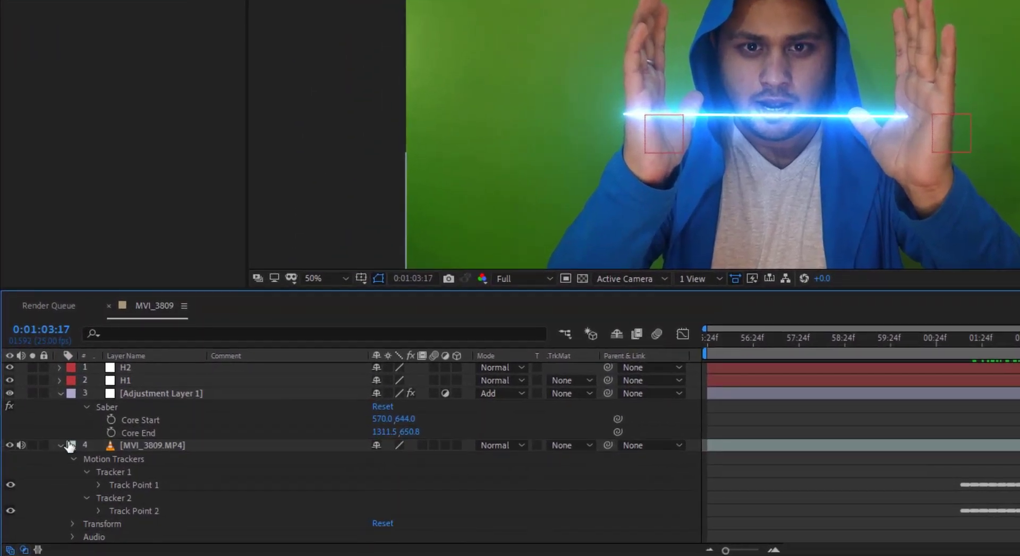
Reveal the tracked Position keyframes of the H1 and H2 layers
left_click(42, 480)
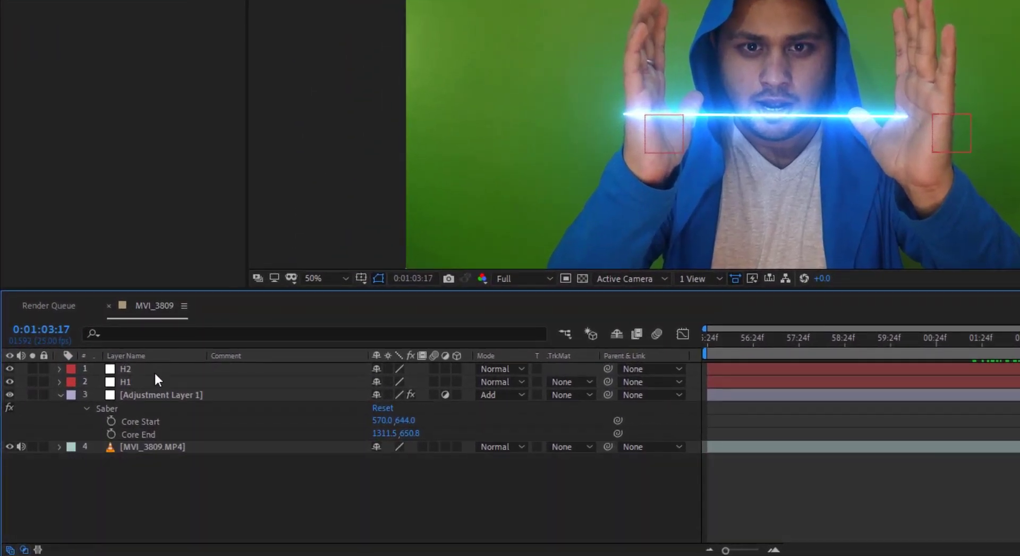
left_click(155, 374)
left_click(142, 381)
left_click(142, 373)
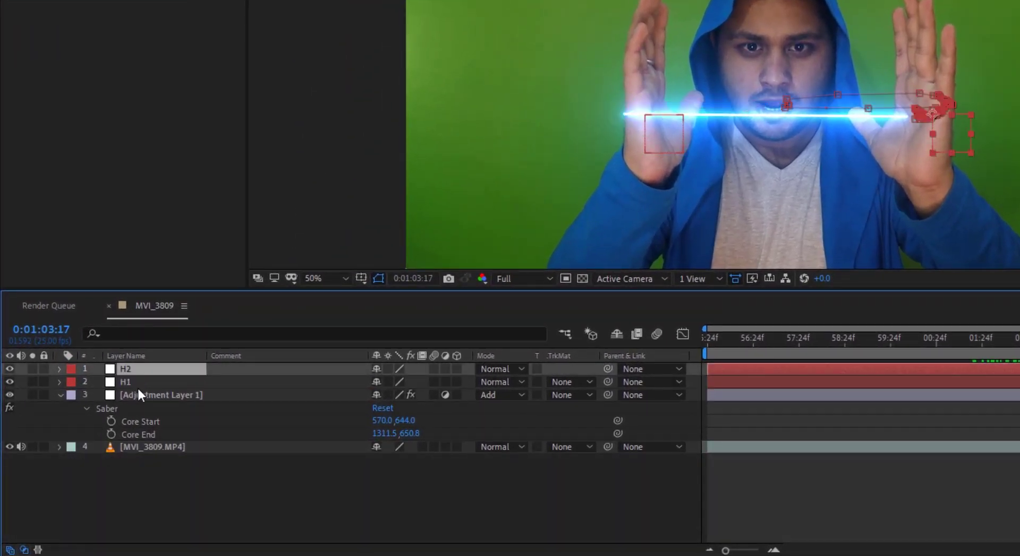
key("p")
left_click(131, 395)
key("p")
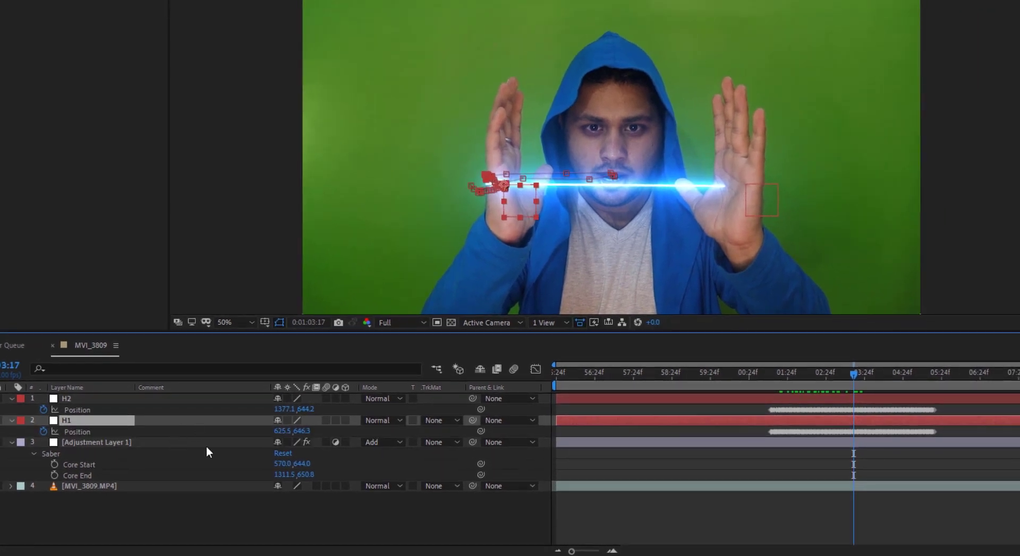
left_click(712, 410)
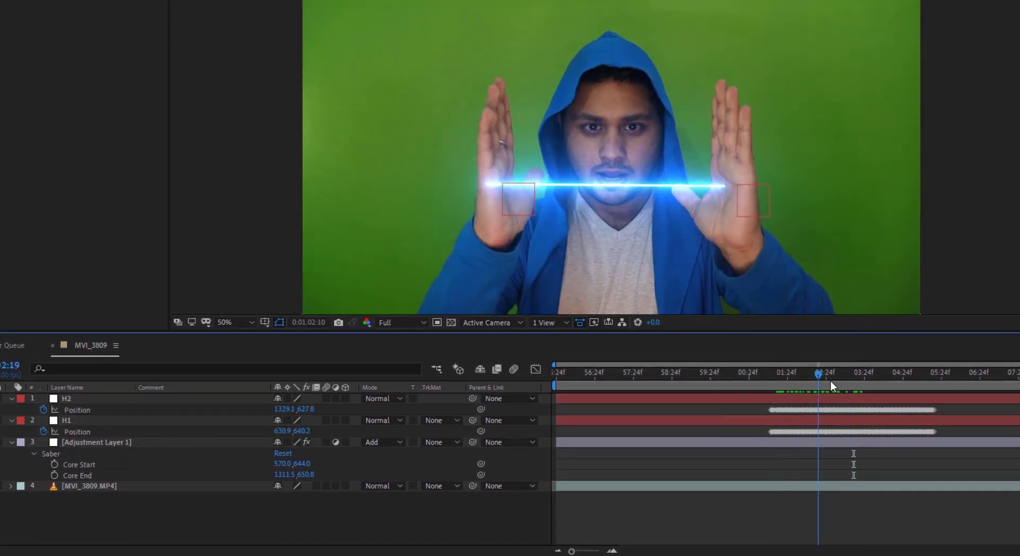
left_click_drag(830, 380, 805, 381)
Show the Saber Core Start property on Adjustment Layer 1 and pick-whip it toward H2 Position
left_click(63, 443)
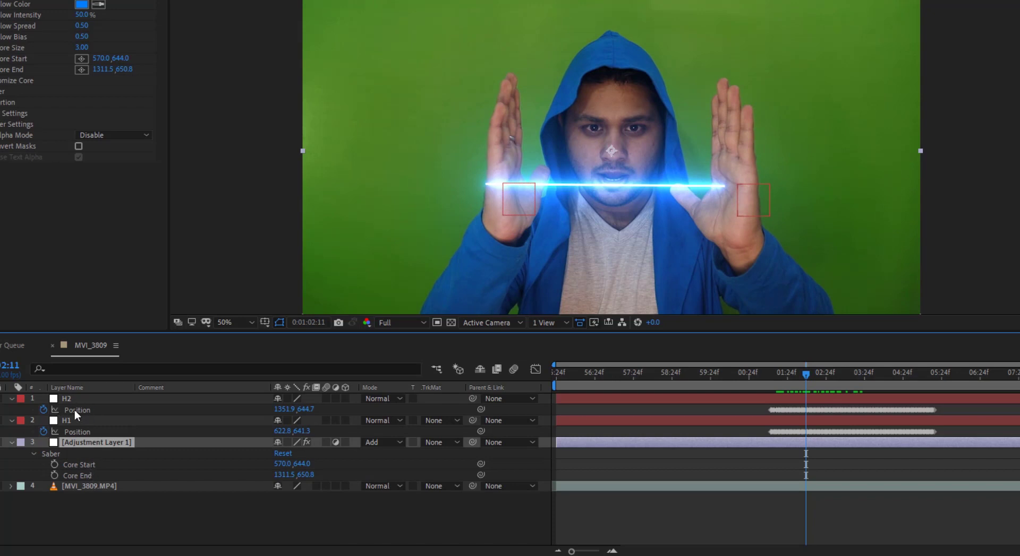
left_click_drag(123, 451, 454, 466)
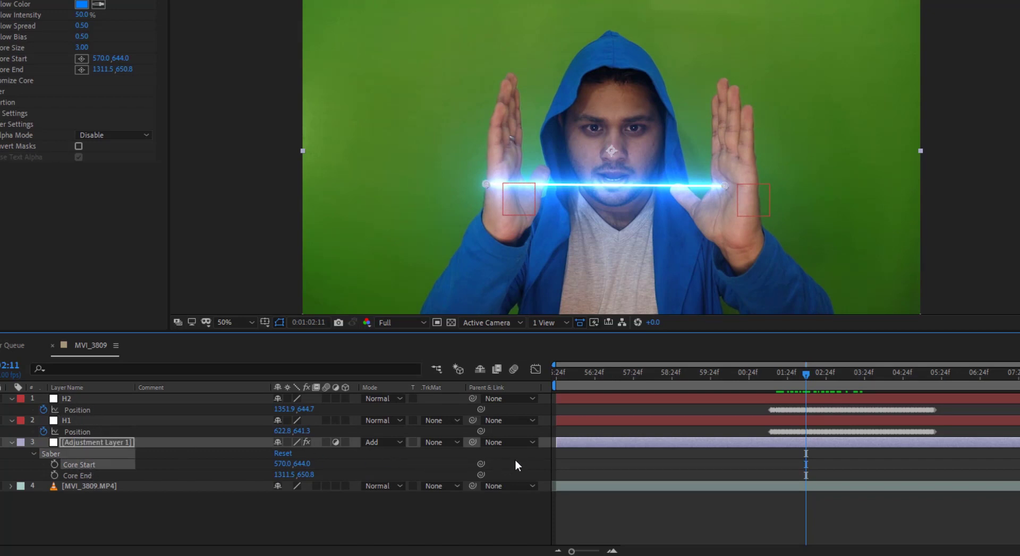
left_click(66, 441)
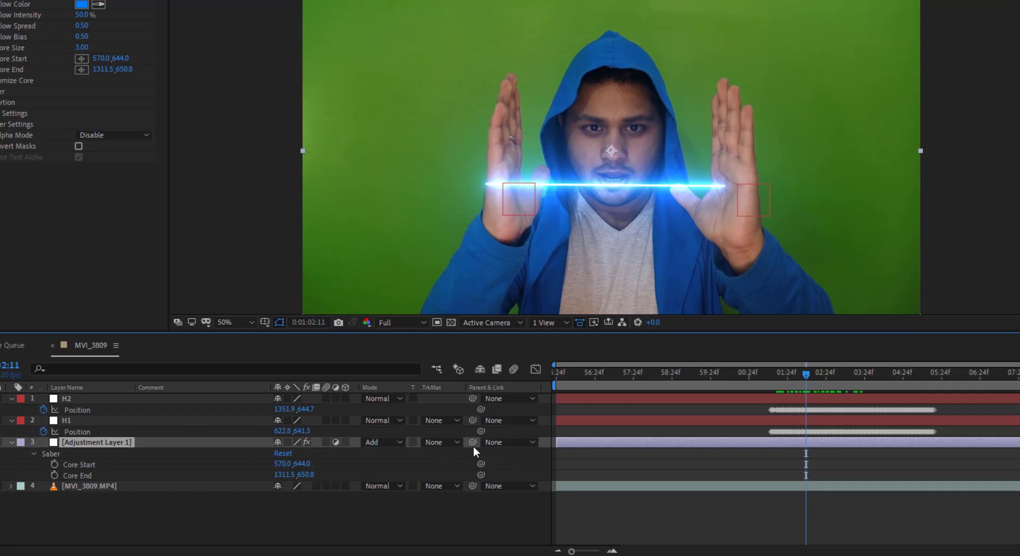
left_click(85, 470)
left_click(454, 470)
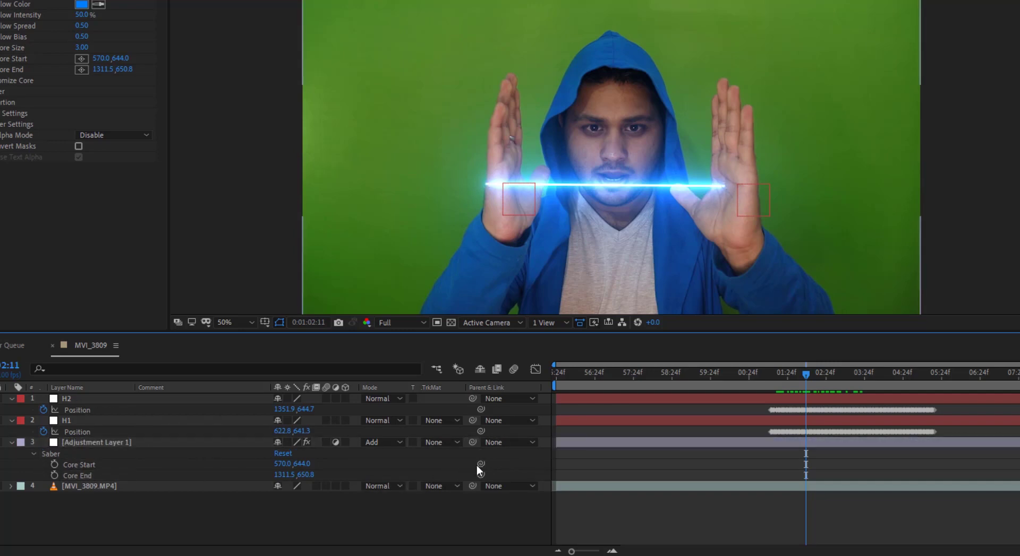
left_click_drag(479, 466, 85, 412)
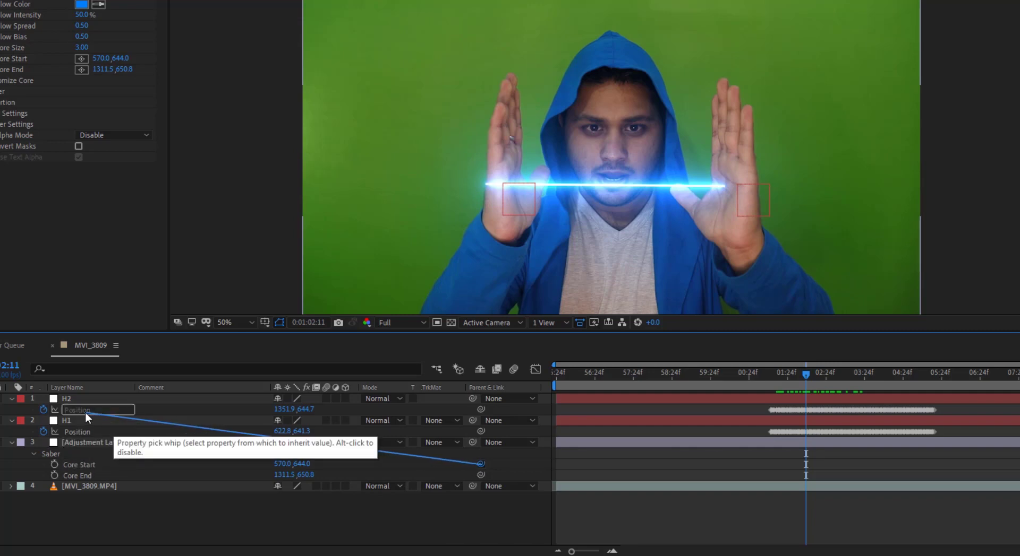
Link Core Start to H2 Position and Core End to H1 Position, then scrub and preview
left_click_drag(85, 412, 85, 412)
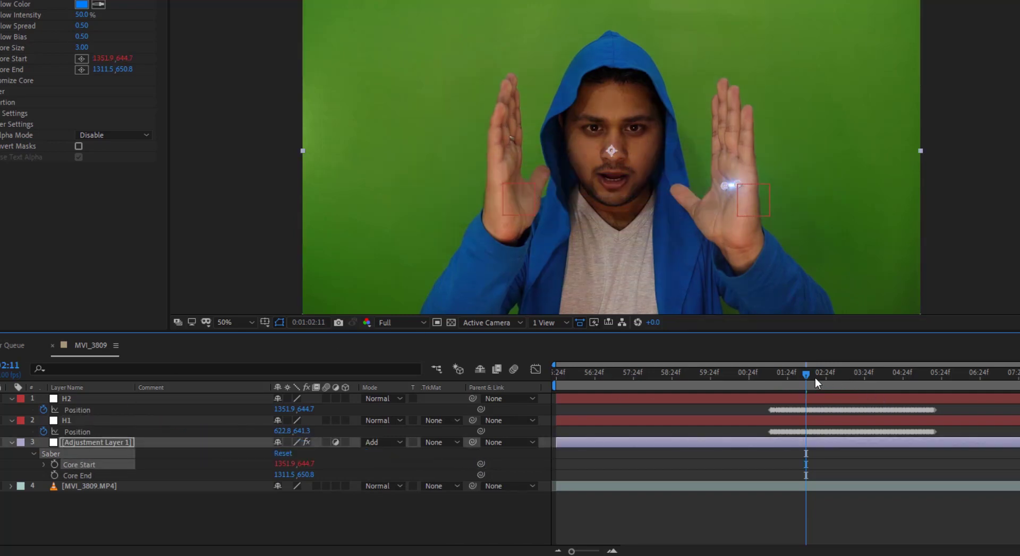
left_click_drag(815, 378, 848, 382)
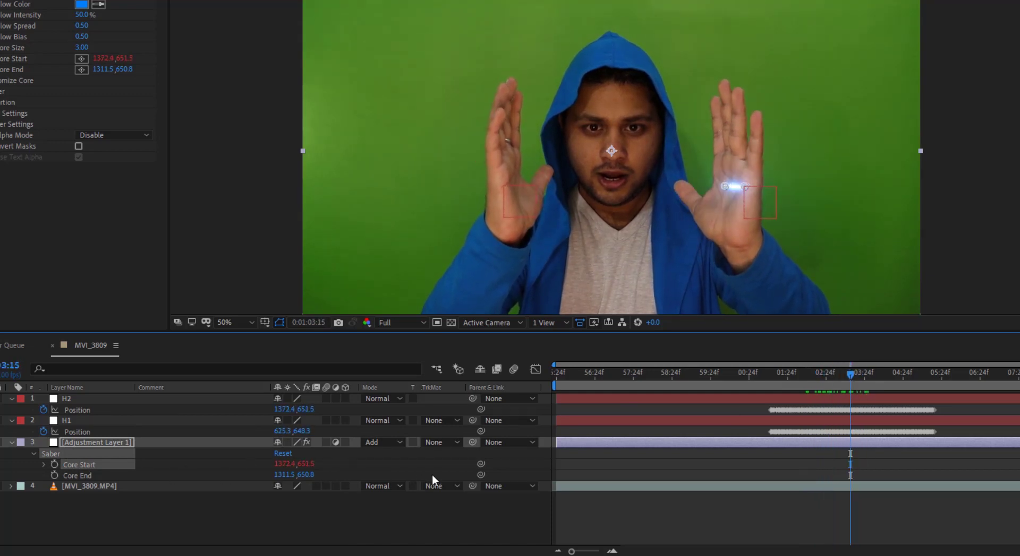
left_click_drag(481, 475, 75, 434)
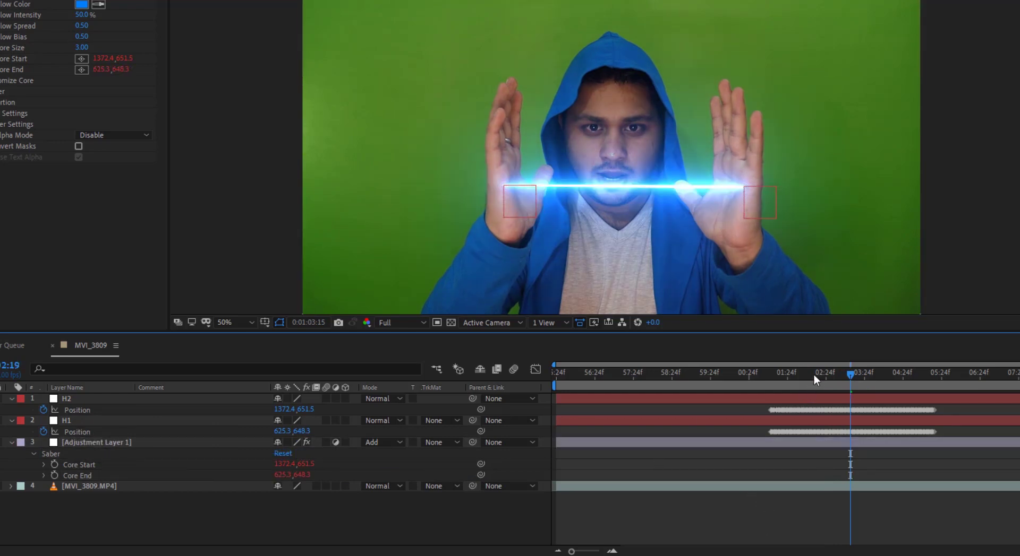
left_click_drag(814, 373, 753, 377)
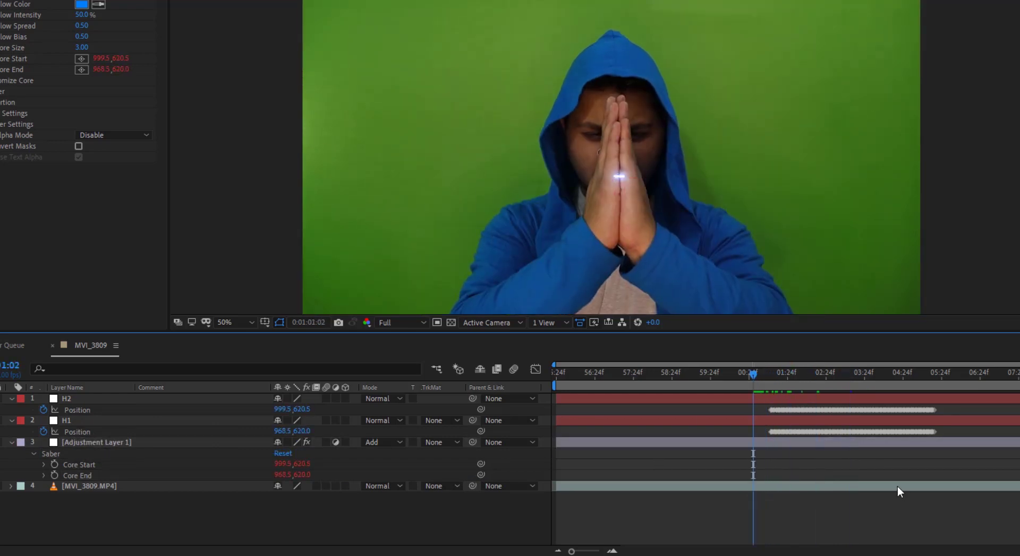
key("space")
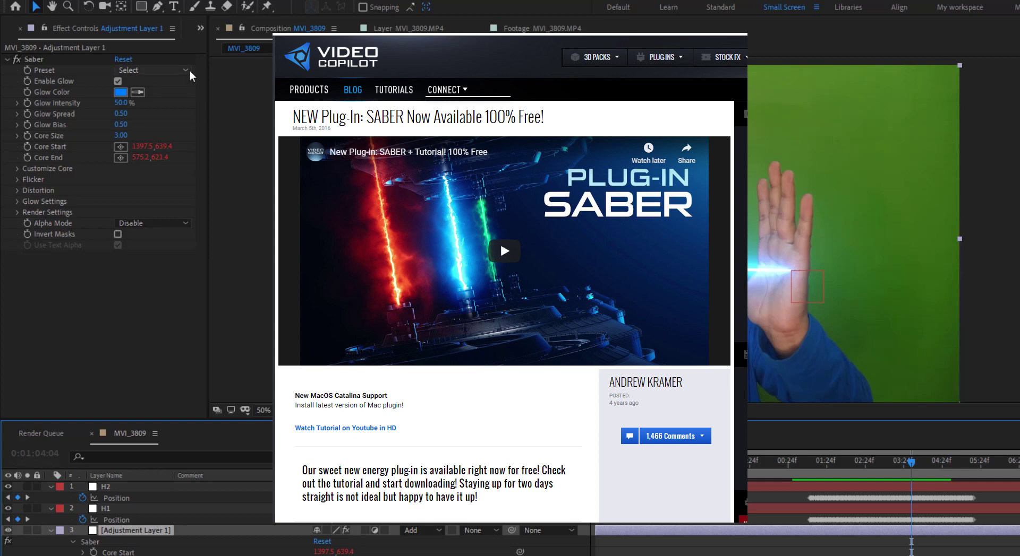
Open the Saber Preset dropdown in Effect Controls
left_click(154, 70)
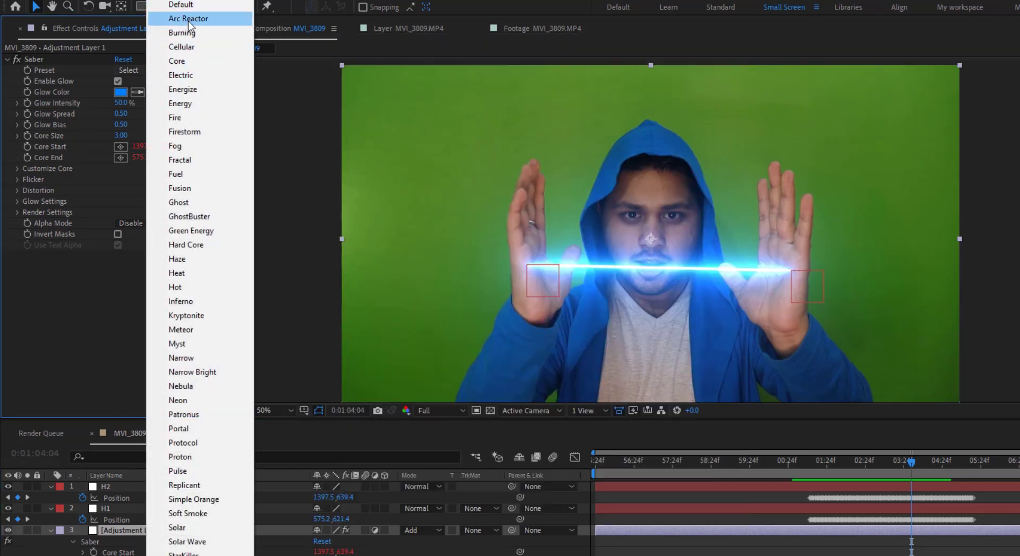
Try the Arc Reactor, Burning and Cellular presets, settle on Energy, and zoom to inspect
left_click(187, 19)
left_click(144, 71)
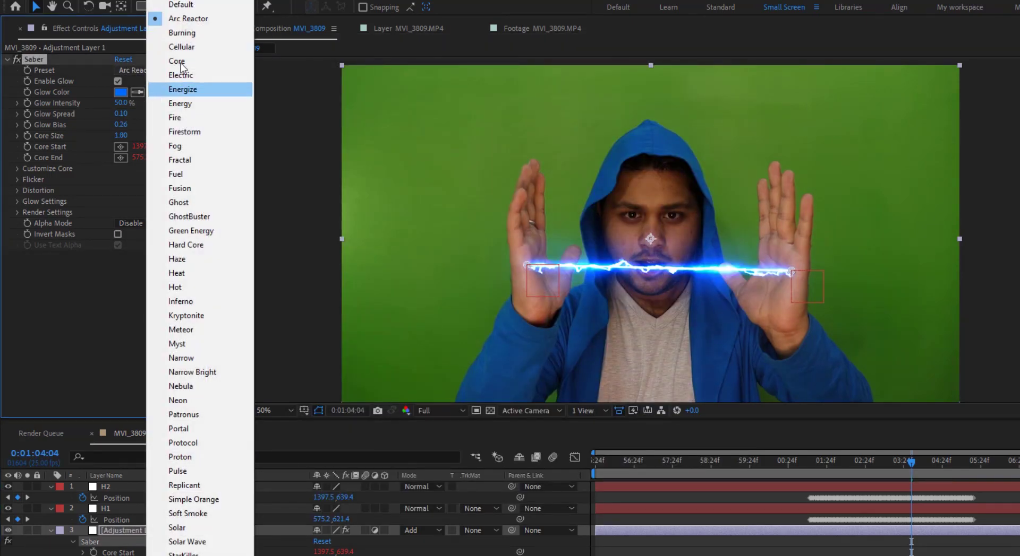
left_click(160, 31)
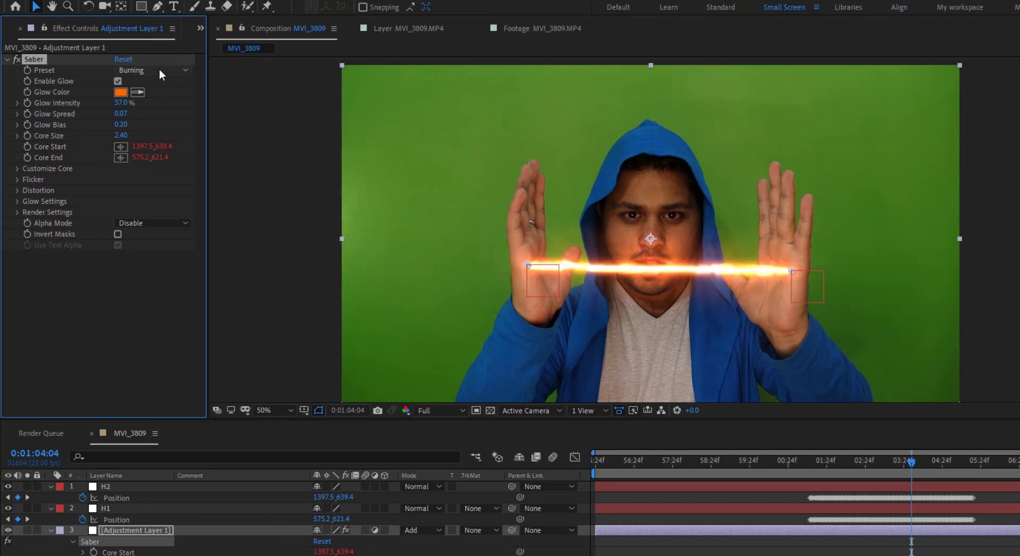
left_click(158, 68)
left_click(168, 46)
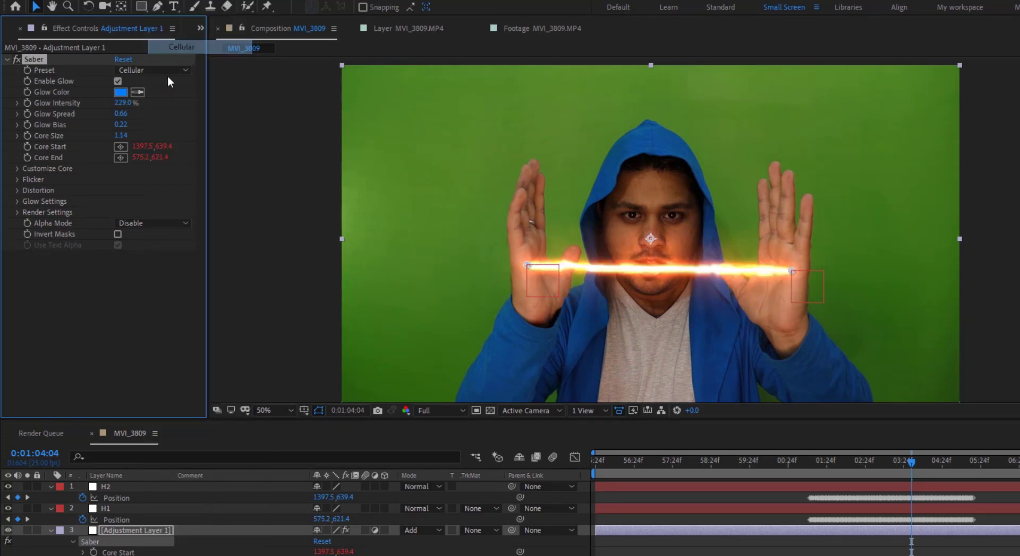
left_click(167, 68)
left_click(176, 89)
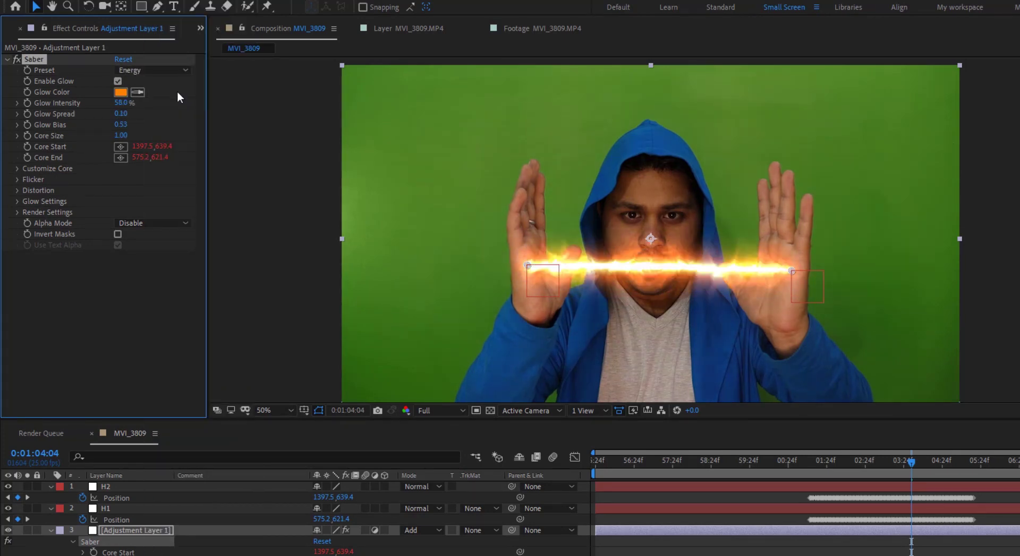
key("period")
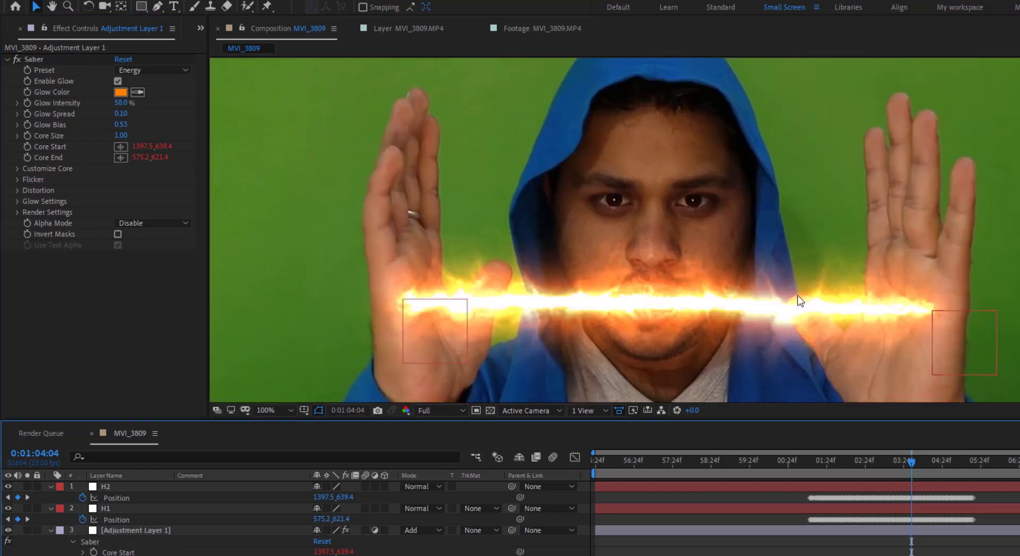
key("comma")
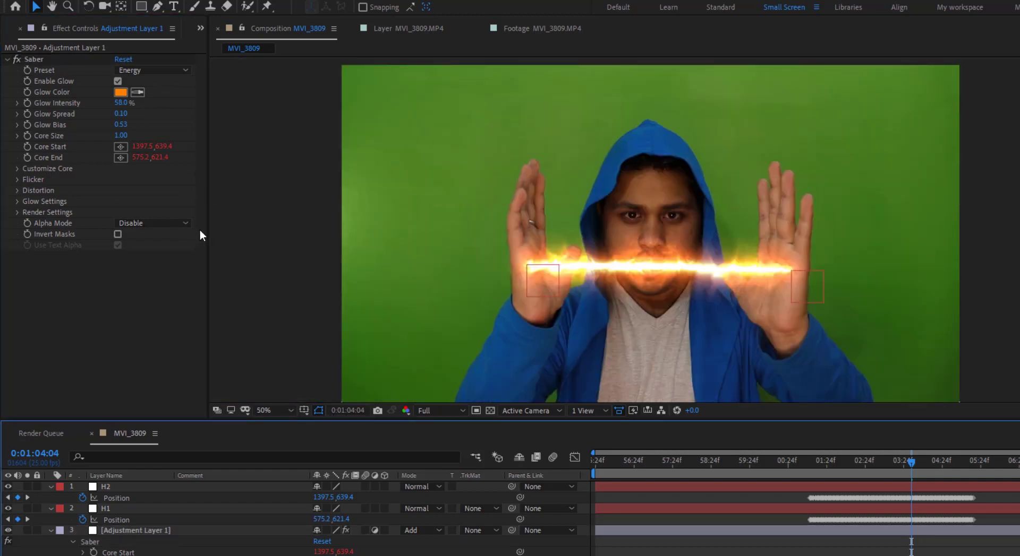
Raise the Saber's Glow Distortion Amount for heat distortion and scrub to check the beam
left_click(17, 190)
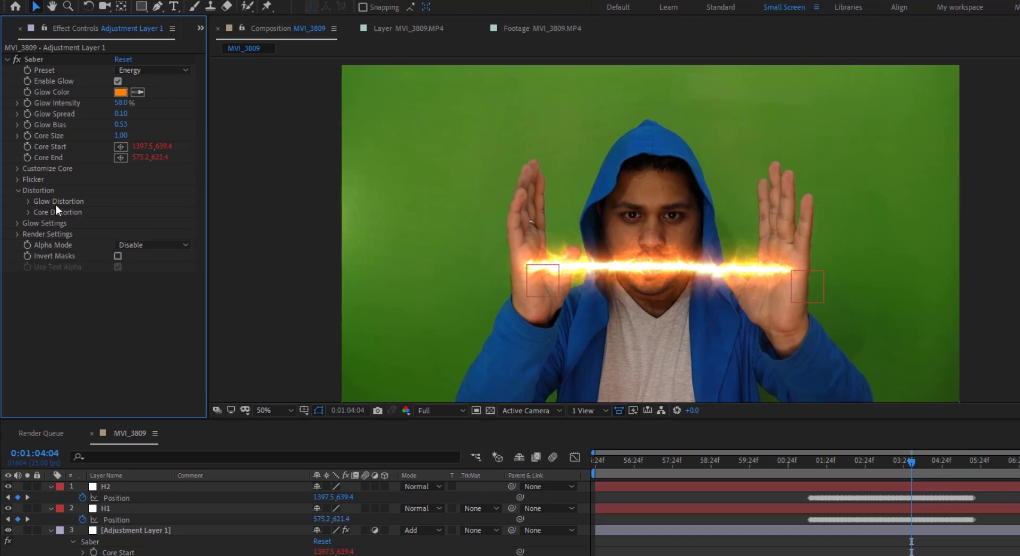
left_click(27, 202)
left_click_drag(121, 212, 138, 213)
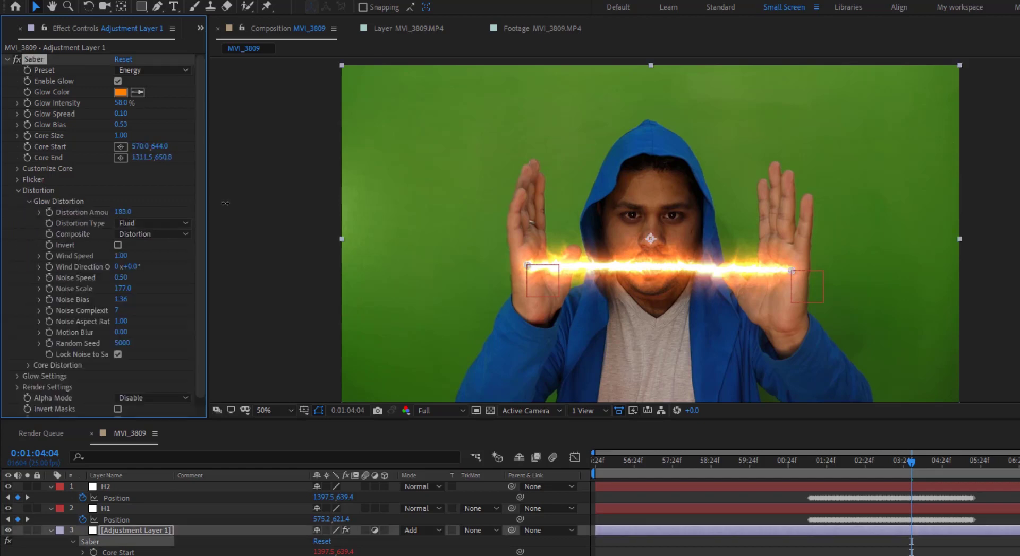
left_click(18, 165)
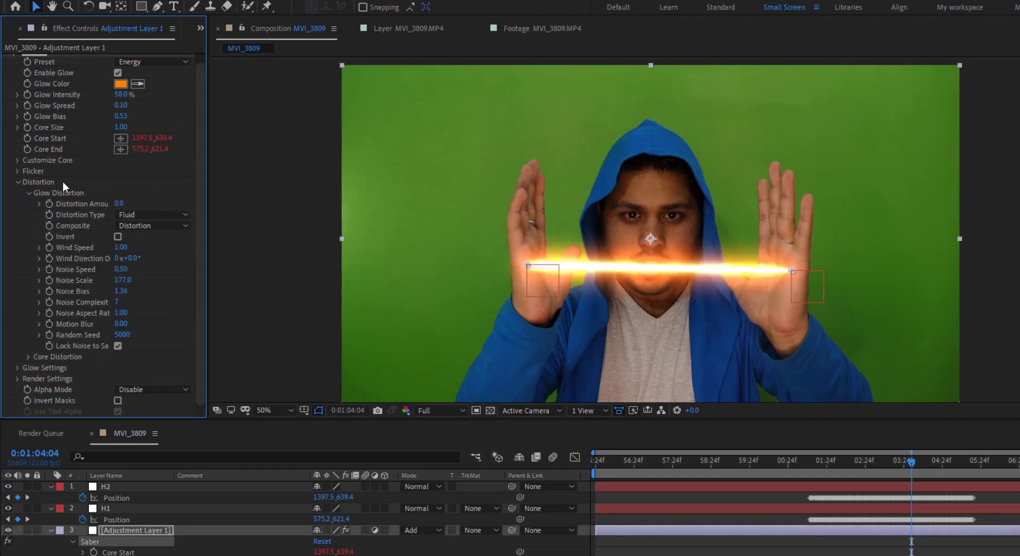
scroll(139, 179, "down", 1)
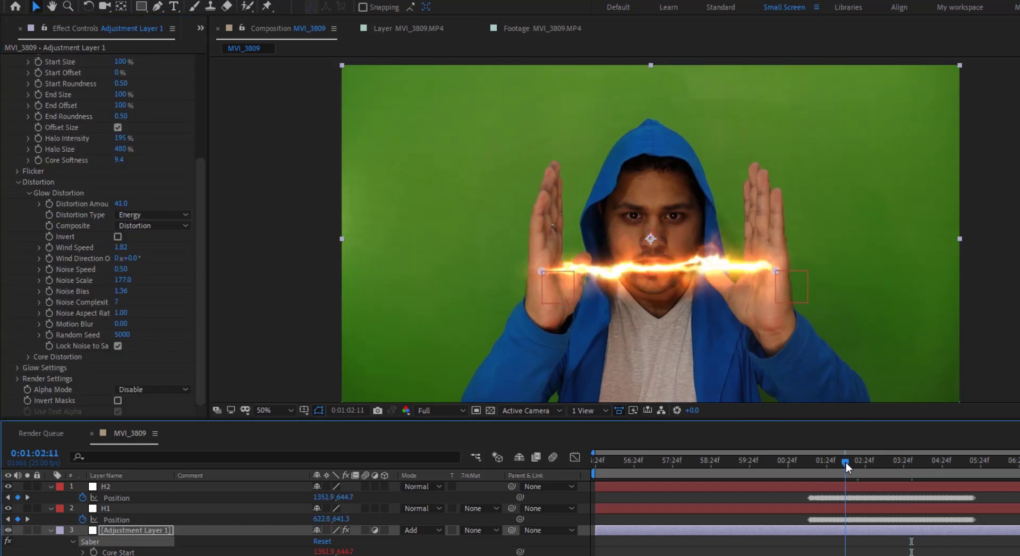
left_click_drag(842, 461, 889, 462)
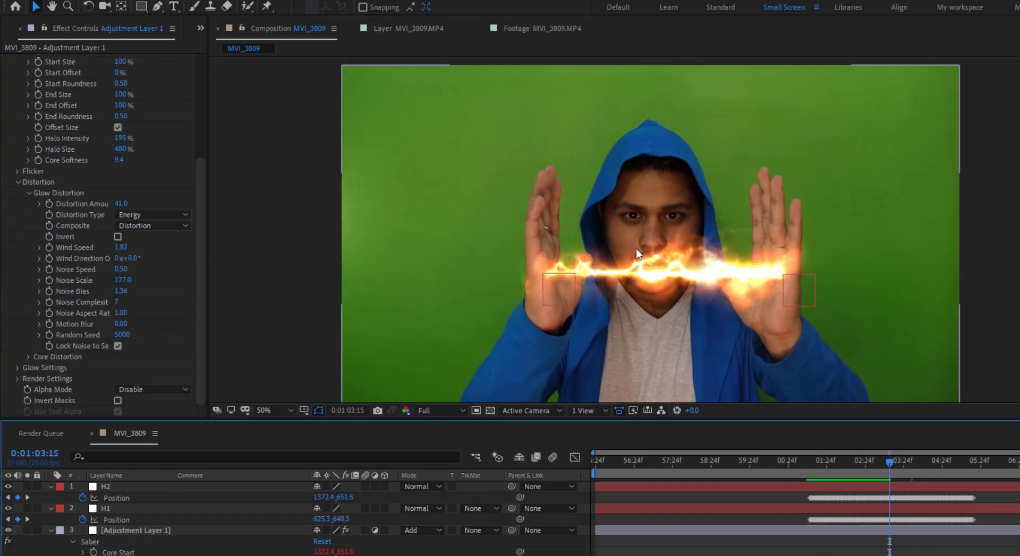
left_click(277, 180)
scroll(77, 212, "up", 5)
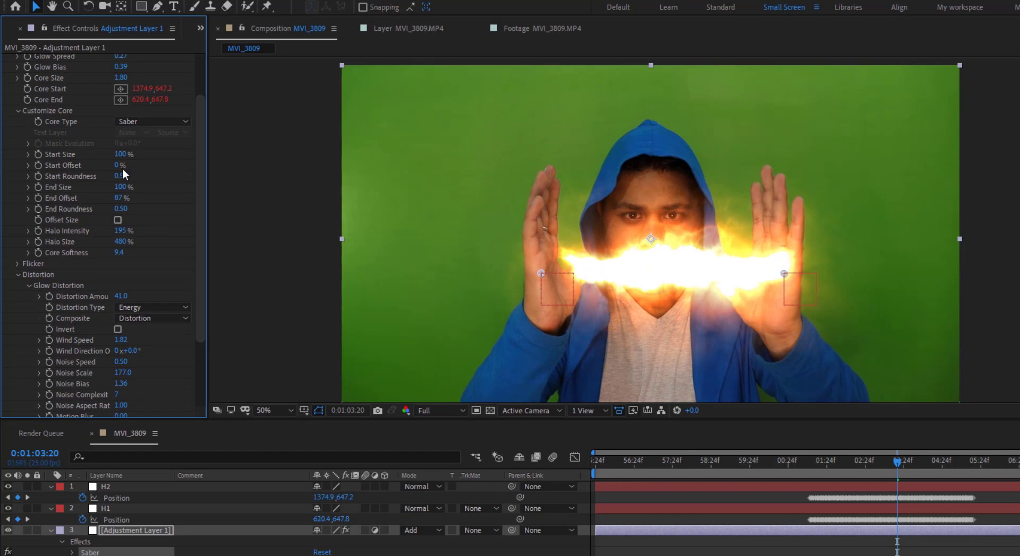
Shorten the beam and enlarge its halo (Start Size 162%, Halo Size 750%), then preview
left_click_drag(120, 165, 132, 167)
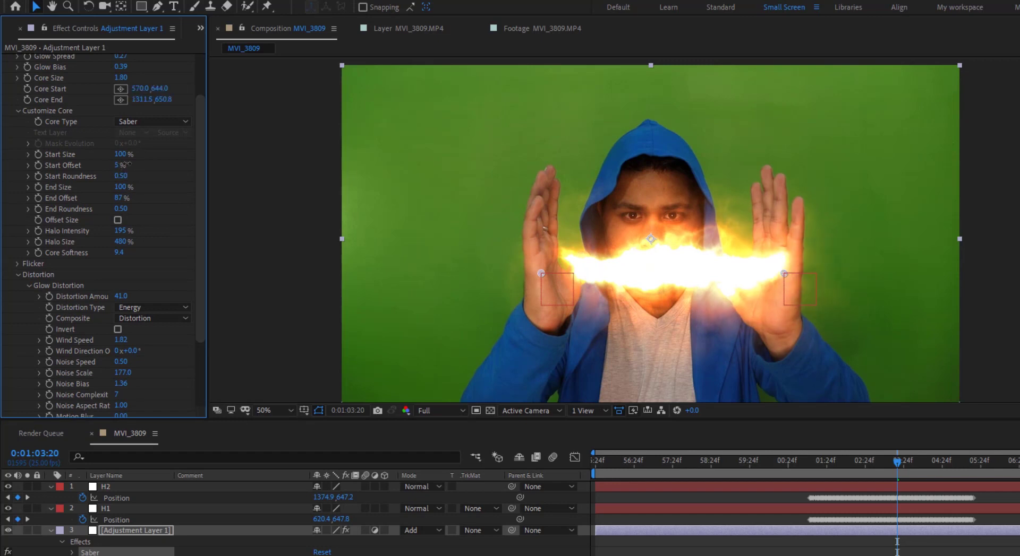
left_click_drag(119, 242, 137, 243)
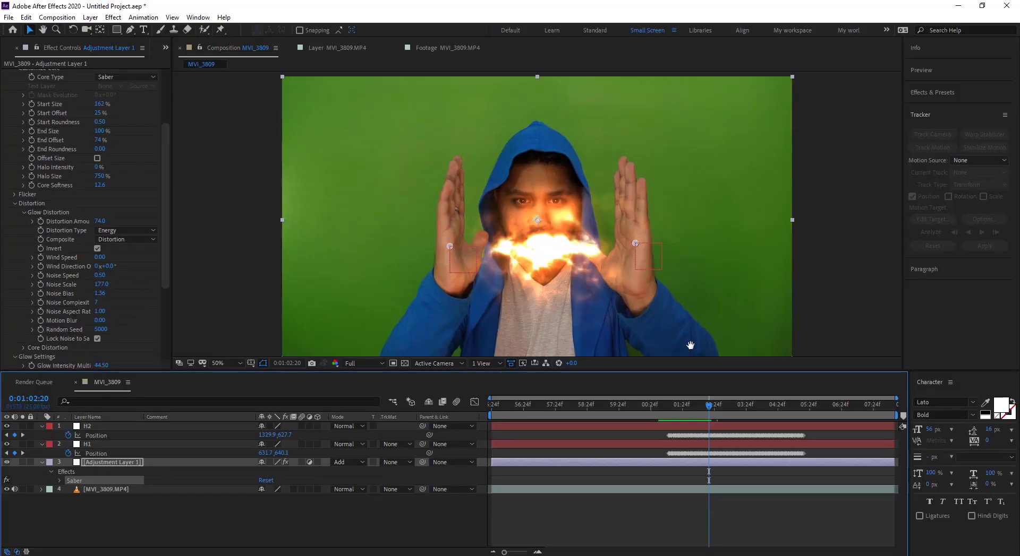
key("space")
scroll(76, 313, "down", 5)
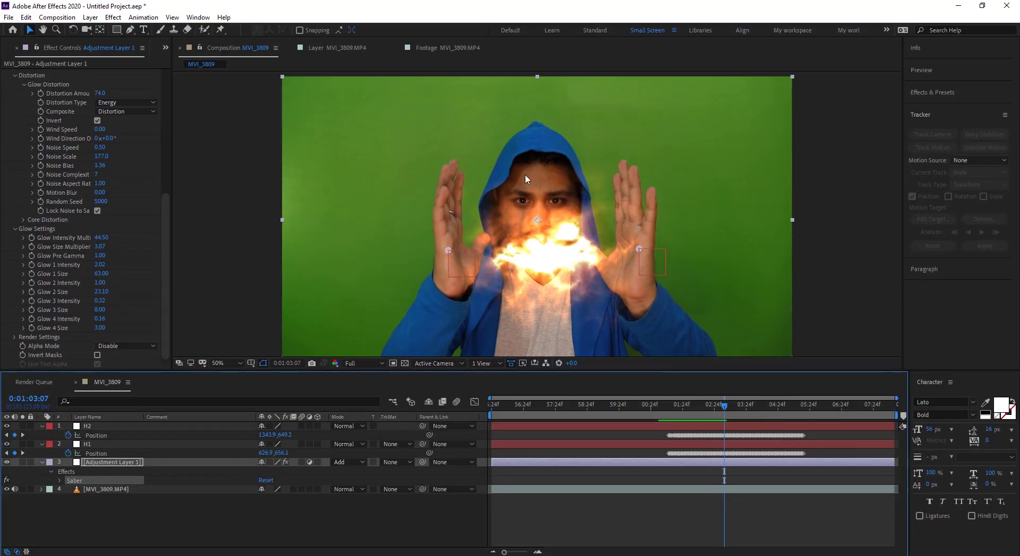
left_click(132, 494)
left_click(131, 492)
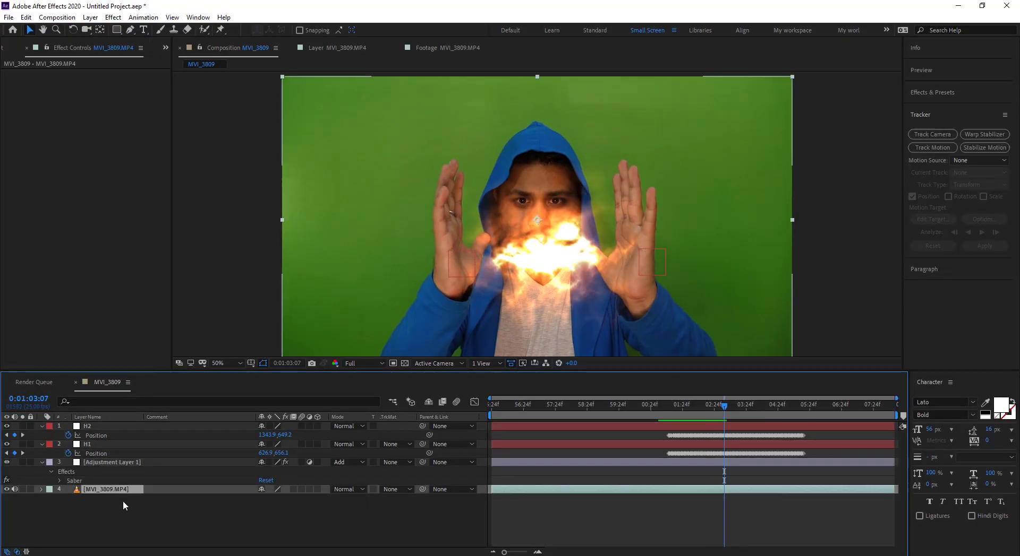
Duplicate MVI_3809.MP4 and apply Turbulent Displace, found via 'displ', to the top copy
key("ctrl+d")
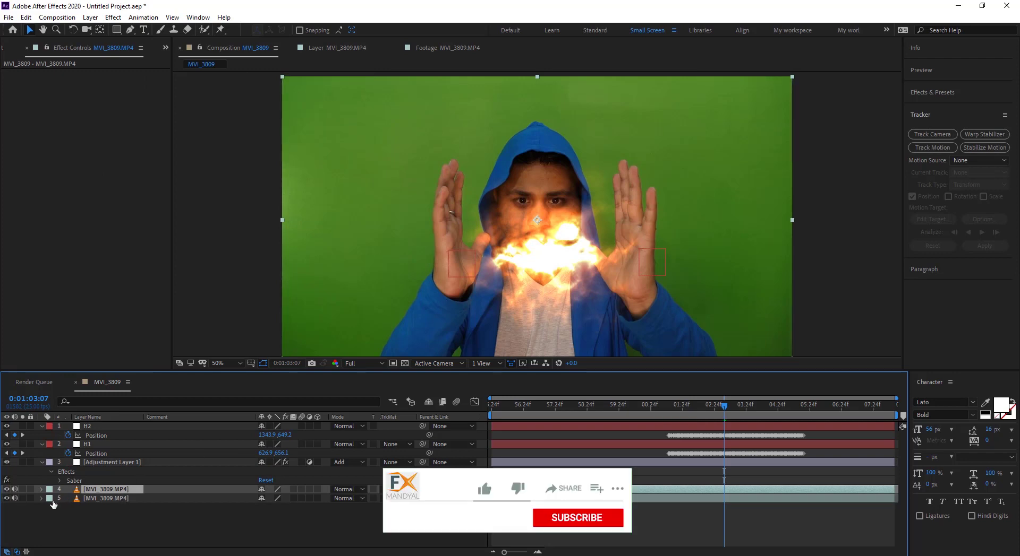
left_click(932, 93)
left_click(943, 110)
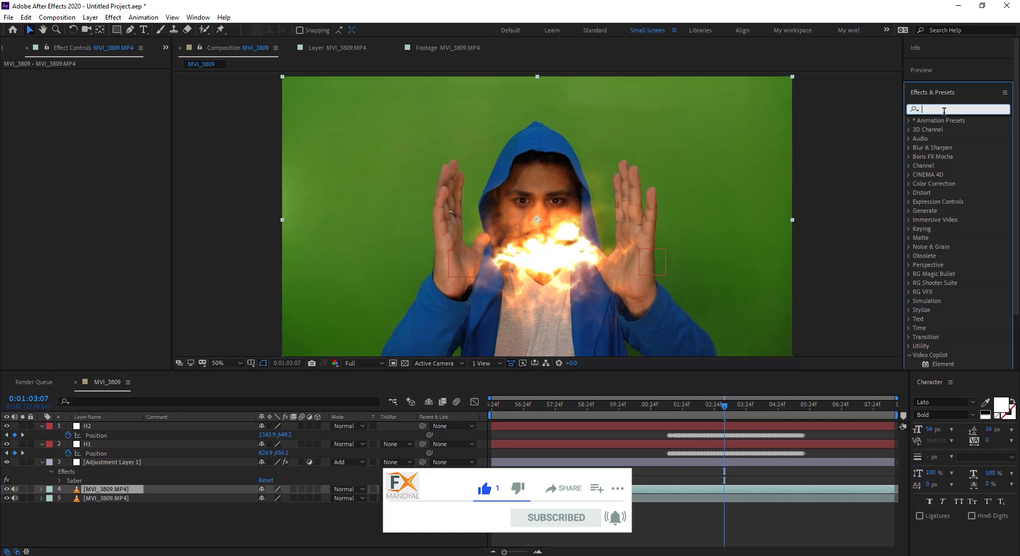
type("displ")
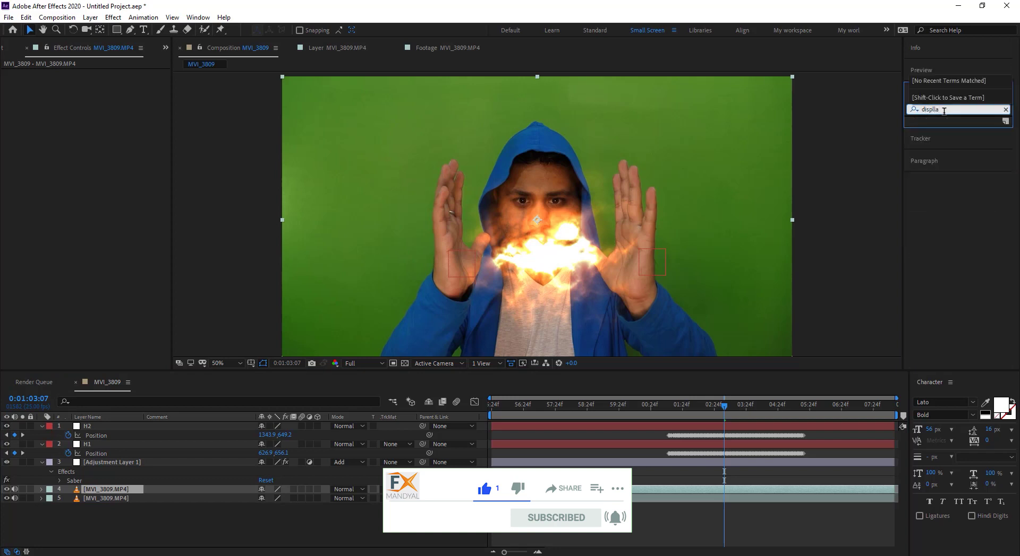
left_click(961, 175)
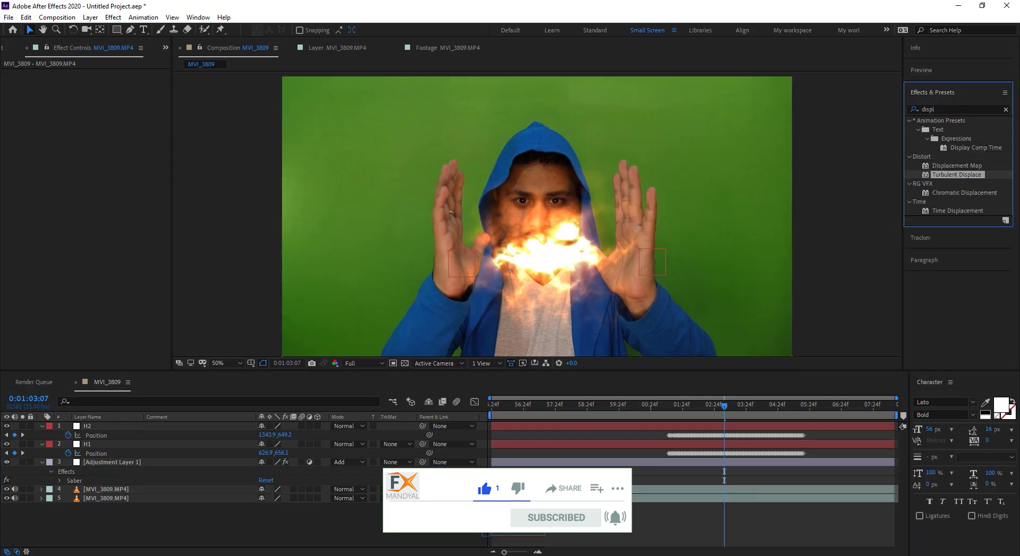
left_click_drag(941, 190, 544, 481)
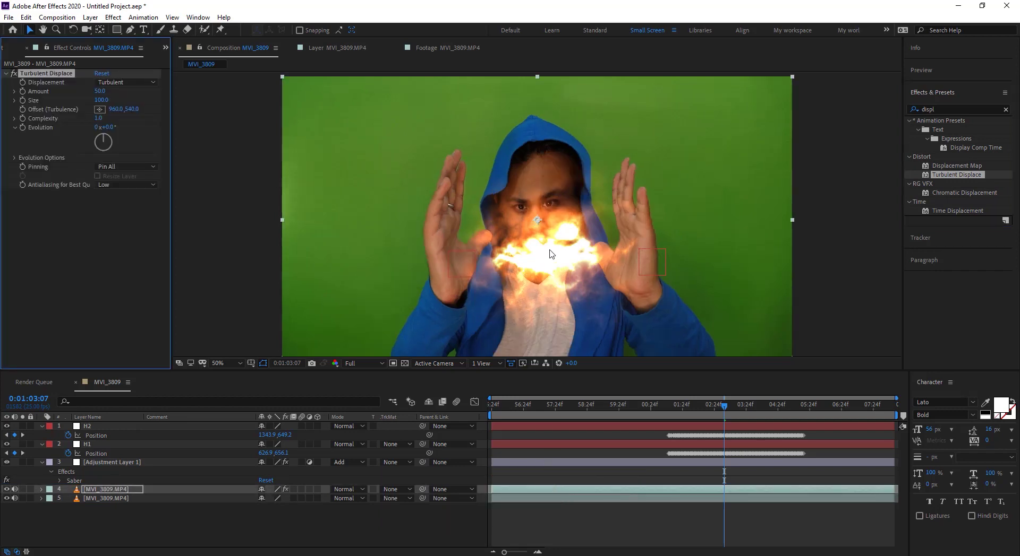
Keyframe Turbulent Displace Evolution at two frames as the hands move apart
key("space")
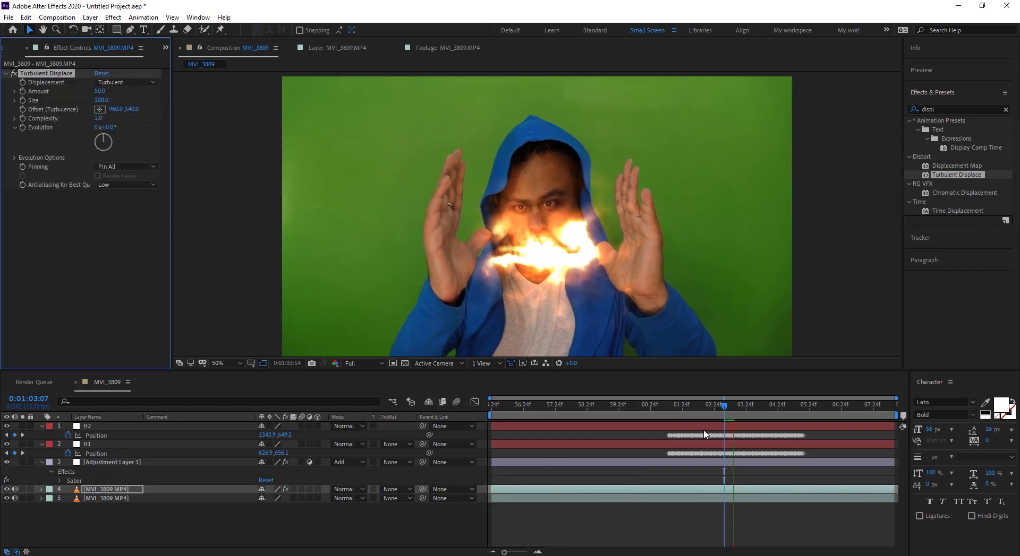
left_click(696, 413)
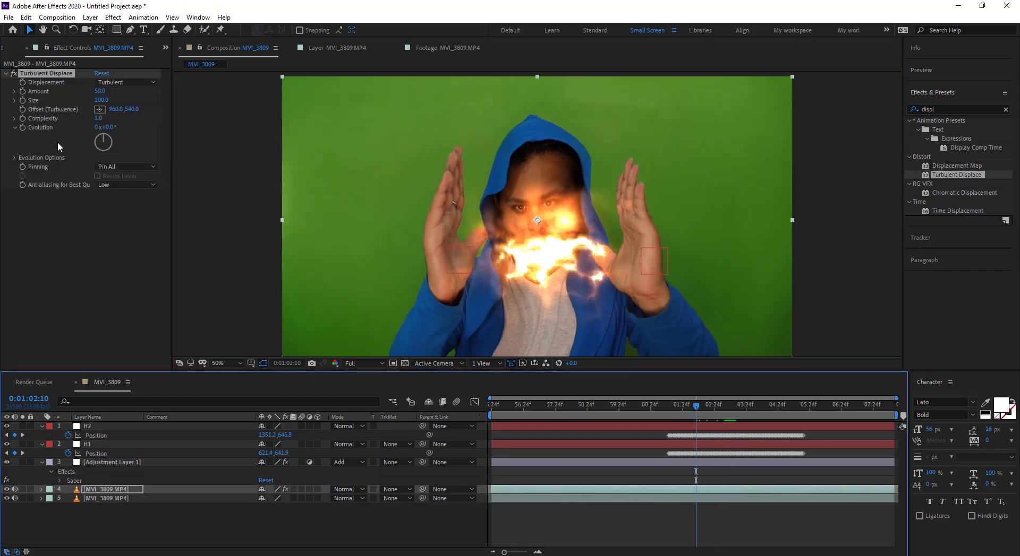
left_click_drag(114, 127, 181, 123)
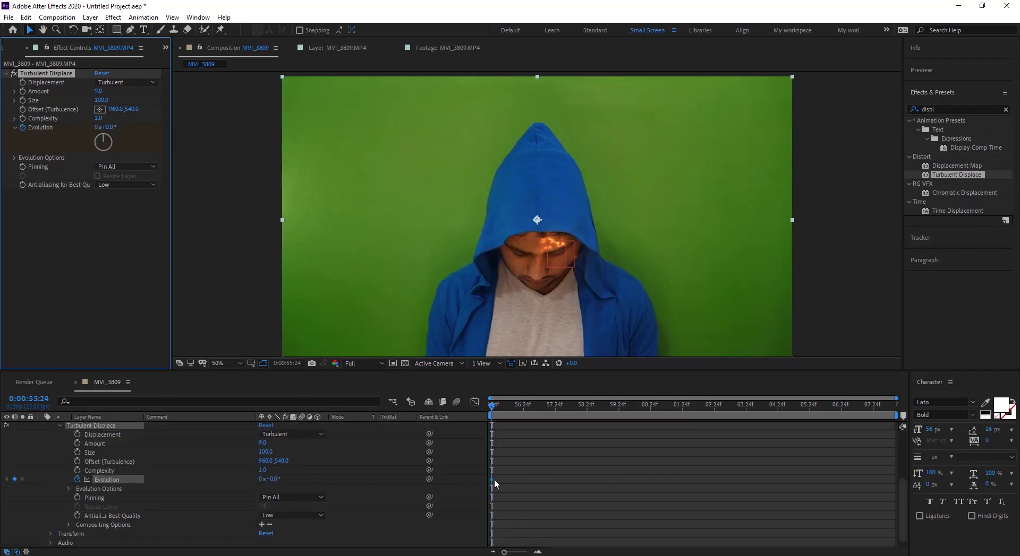
left_click_drag(494, 479, 573, 477)
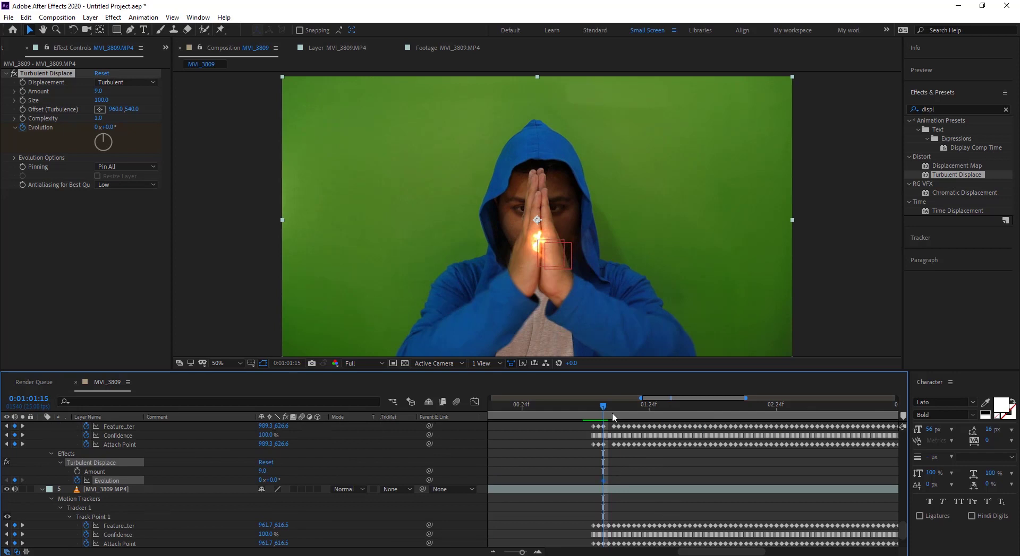
left_click_drag(612, 413, 716, 406)
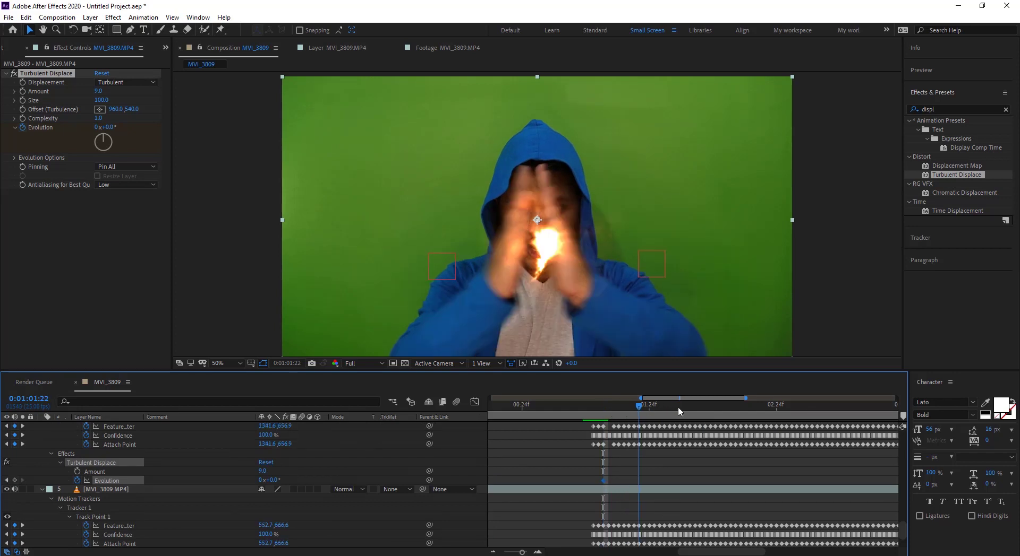
left_click_drag(112, 128, 218, 132)
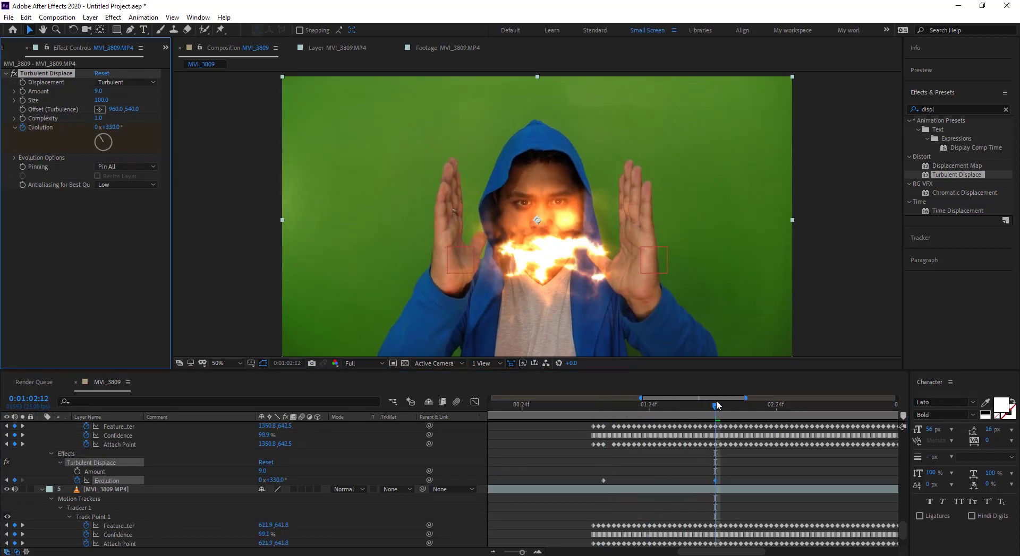
left_click_drag(715, 480, 845, 481)
Set displacement Amount to 44.9 and Size to 17, then replay the preview
scroll(699, 412, "down", 5)
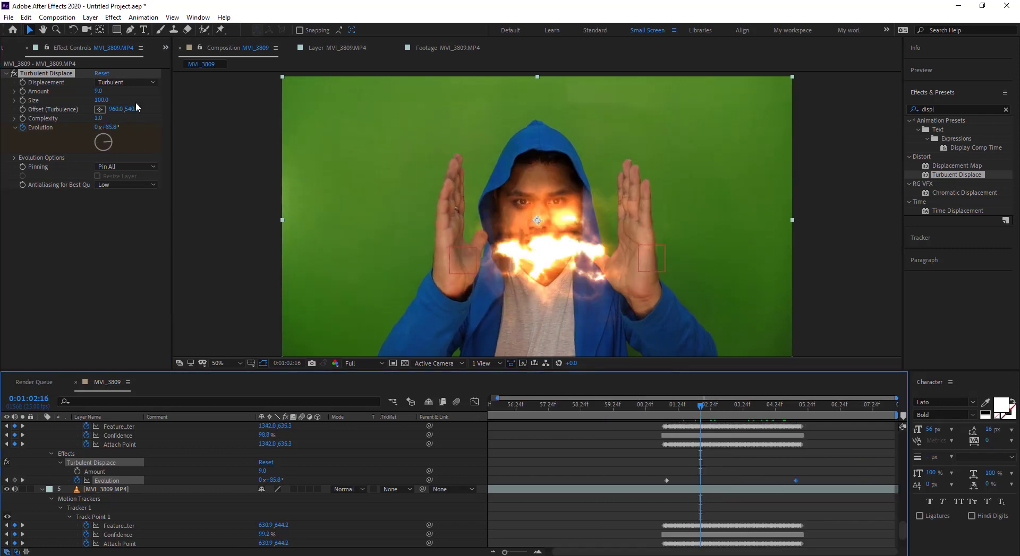
mouse_move(98, 91)
left_mouse_down()
mouse_move(195, 95)
mouse_move(176, 98)
left_mouse_up()
left_click_drag(101, 100, 82, 111)
key("i")
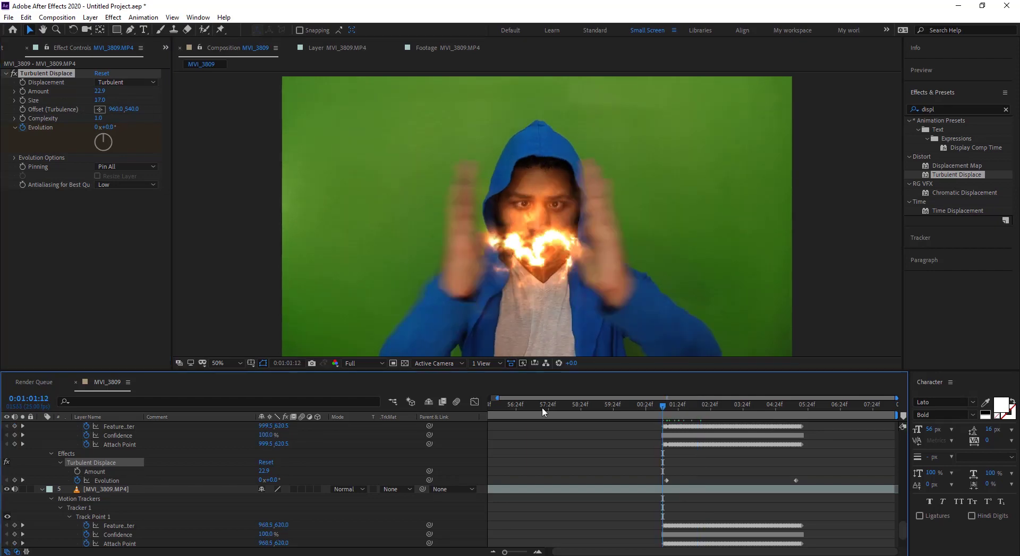
key("slash")
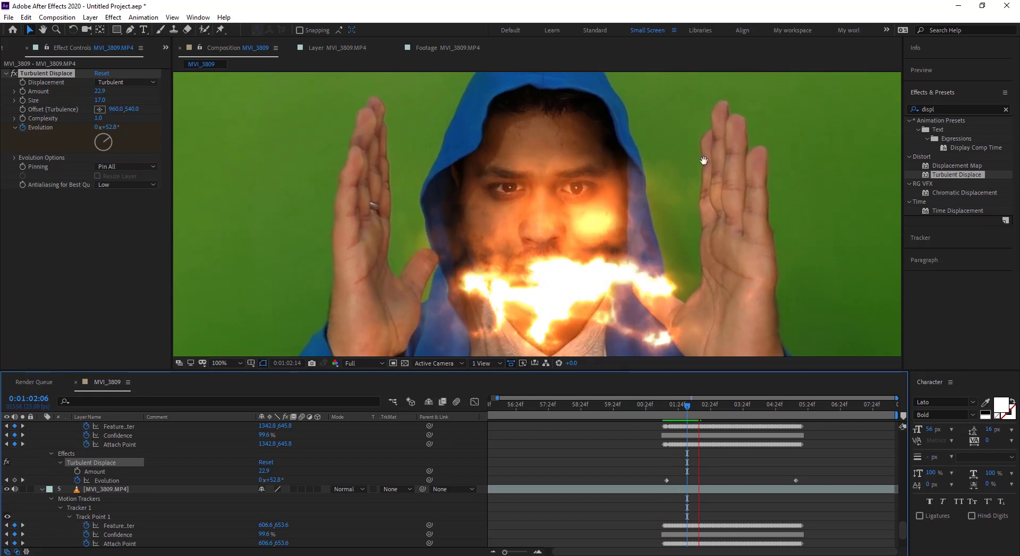
left_click_drag(99, 91, 119, 92)
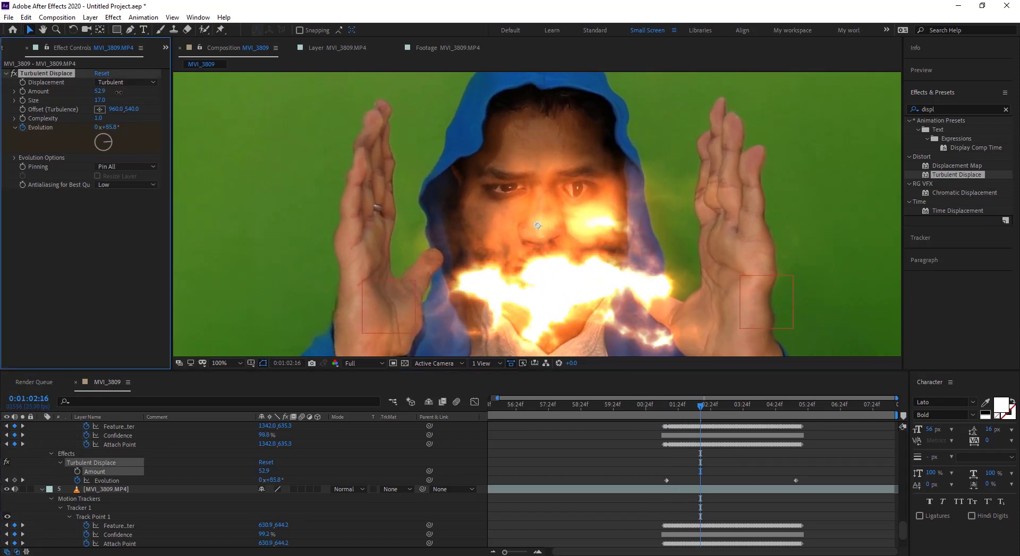
left_click(600, 420)
key("space")
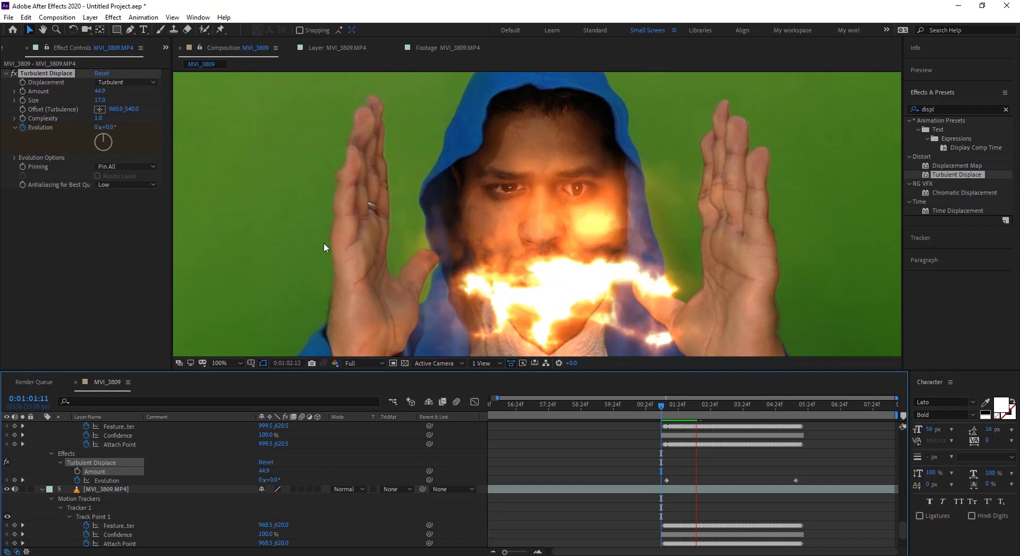
Stop playback and undo the accidental deletion of the lower footage layer
left_click(118, 491)
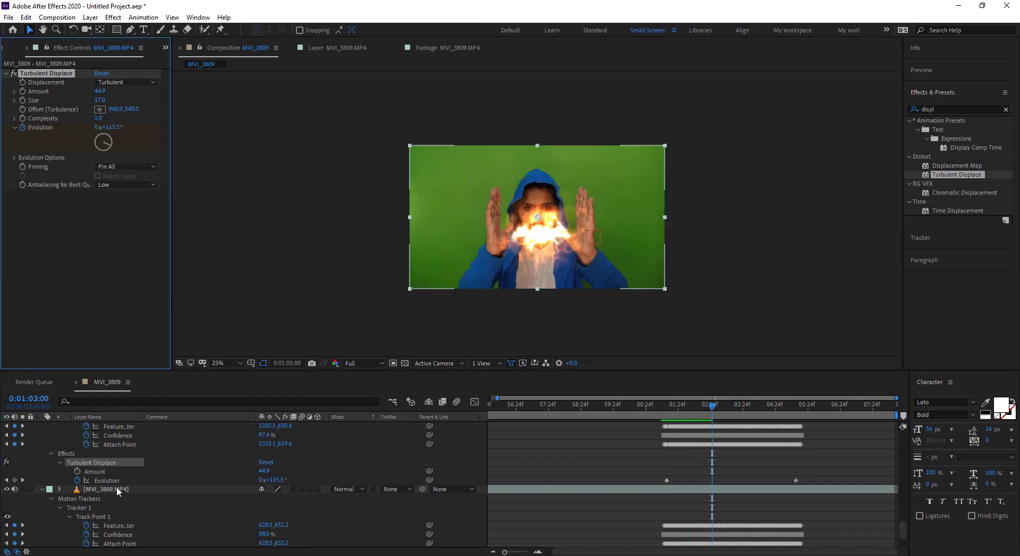
key("Delete")
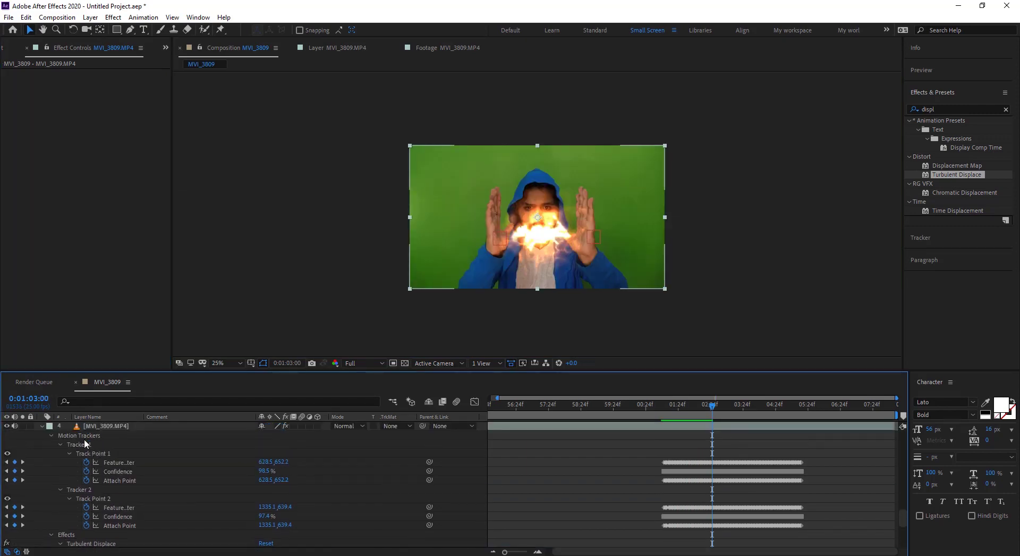
left_click(86, 445)
left_click(106, 436)
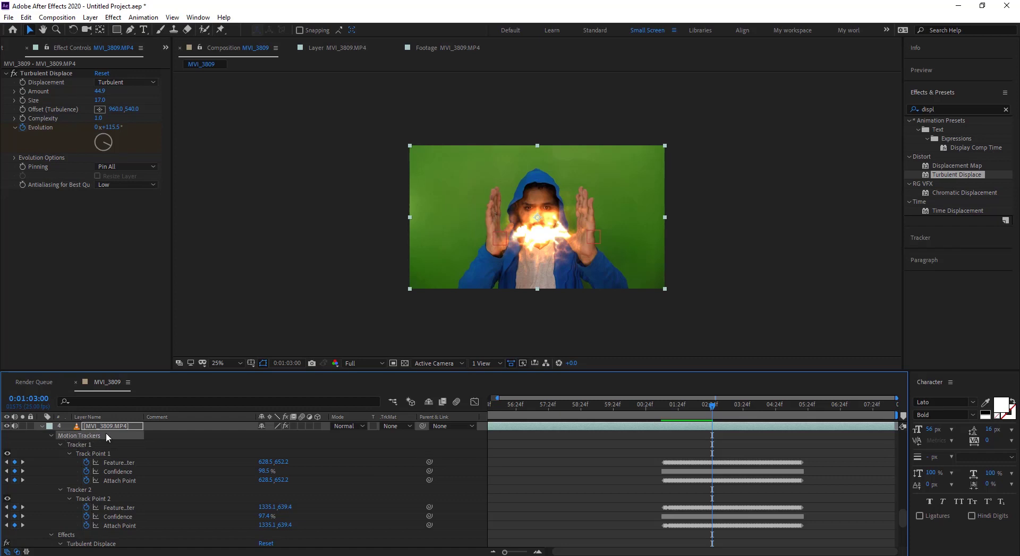
key("ctrl+z")
scroll(610, 222, "up", 2)
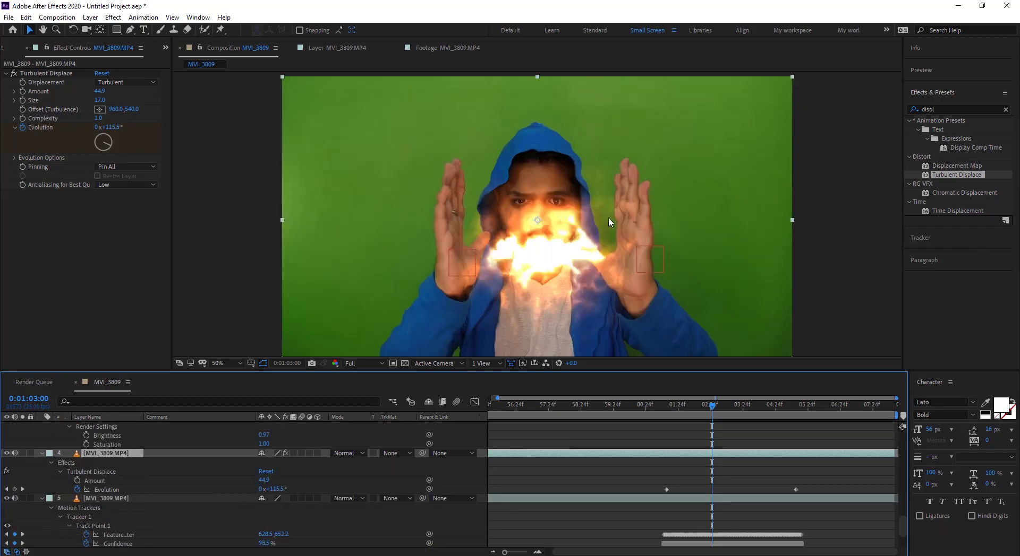
Draw an elliptical mask around the figure on the displaced copy and feather it 56 pixels
left_click_drag(117, 30, 151, 55)
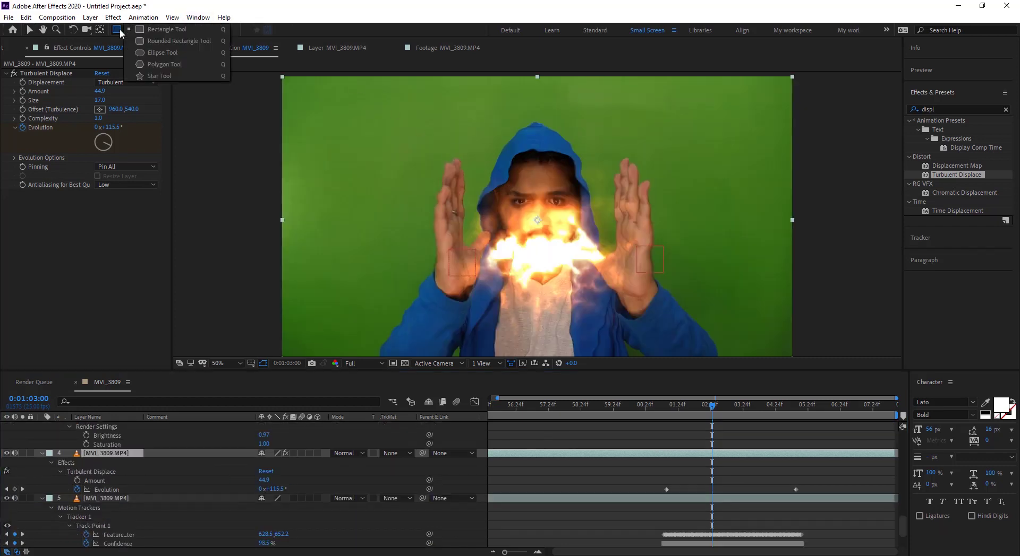
left_click(150, 54)
mouse_move(438, 102)
left_mouse_down()
mouse_move(635, 397)
mouse_move(639, 381)
left_mouse_up()
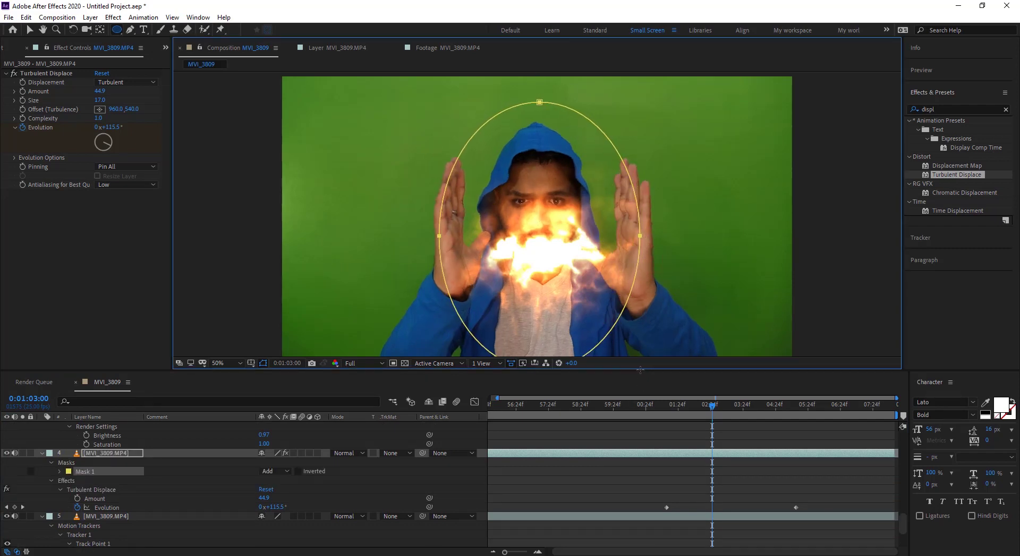
key("v")
double_click(449, 238)
key("Return")
key("f")
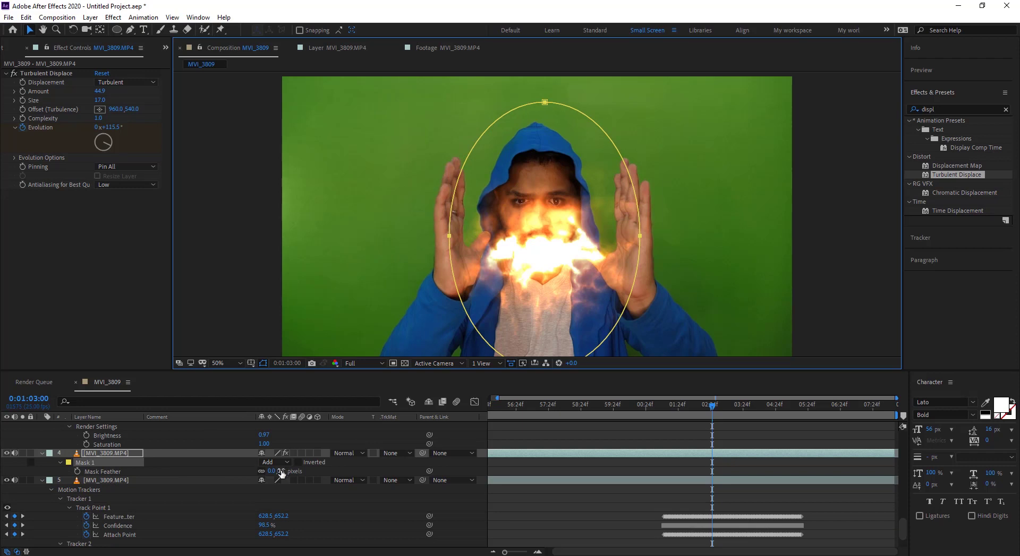
left_click_drag(281, 472, 313, 471)
left_click_drag(712, 405, 665, 405)
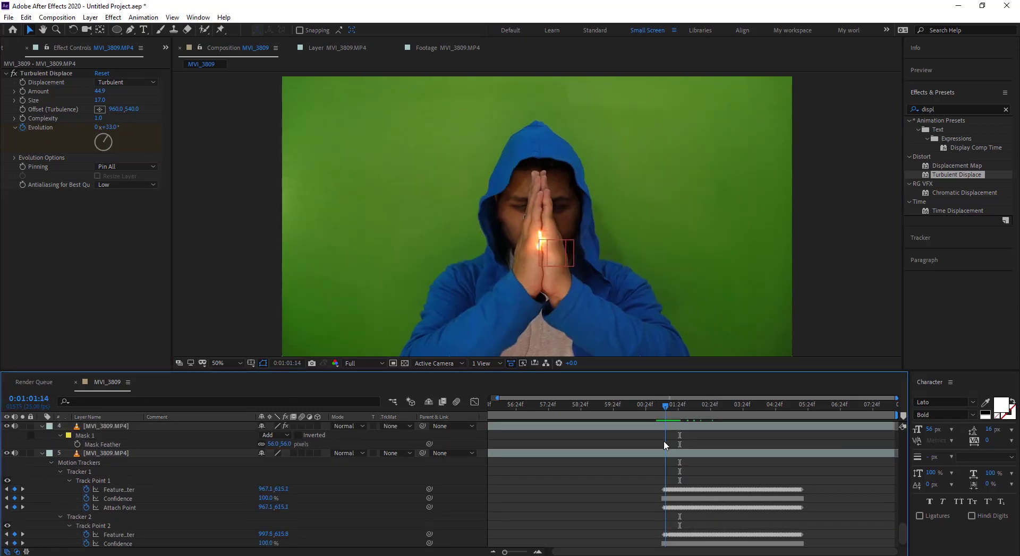
scroll(664, 452, "down", 1)
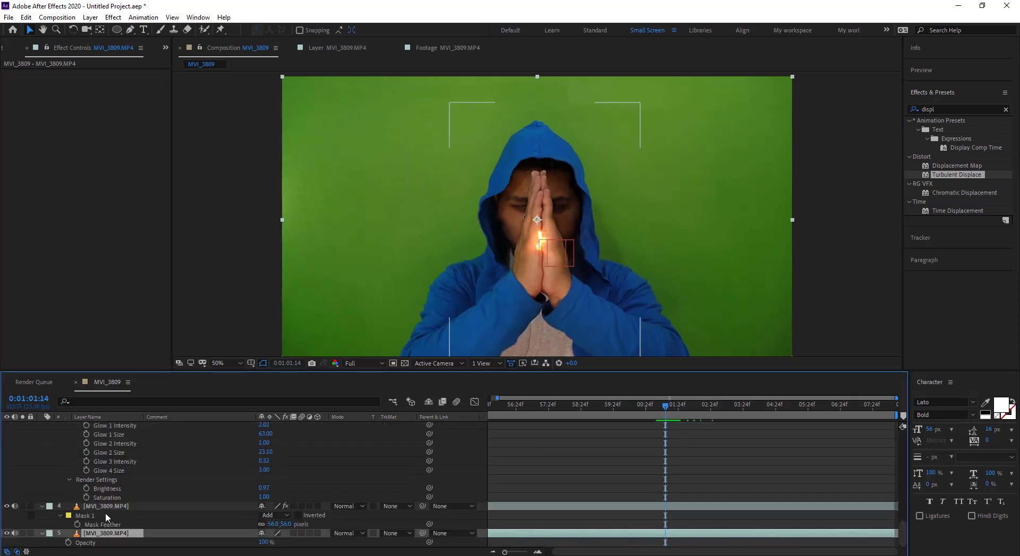
Retime the footage copy's 0%–100% Opacity fade to match the fire beam, then preview it
left_click(105, 524)
key("u")
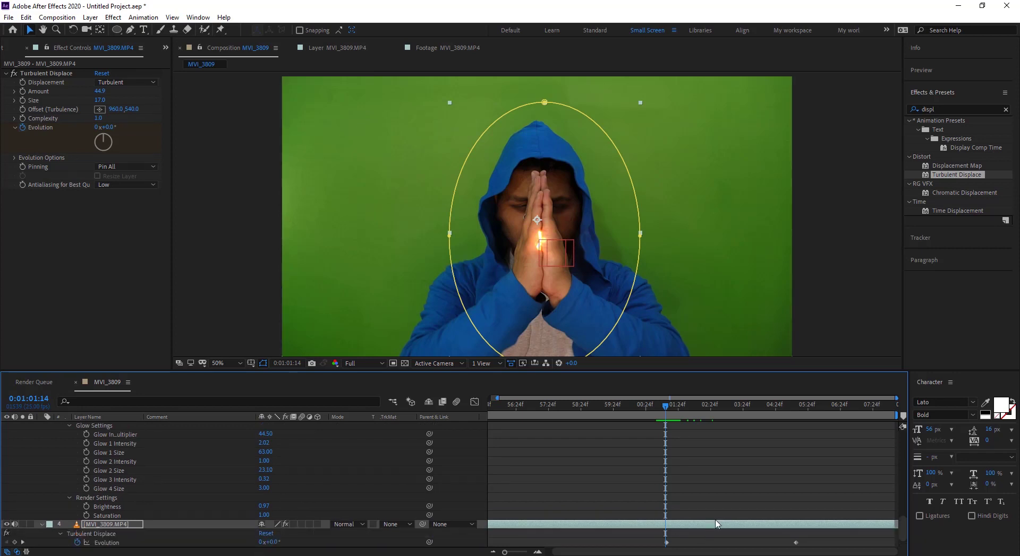
key("alt+shift+t")
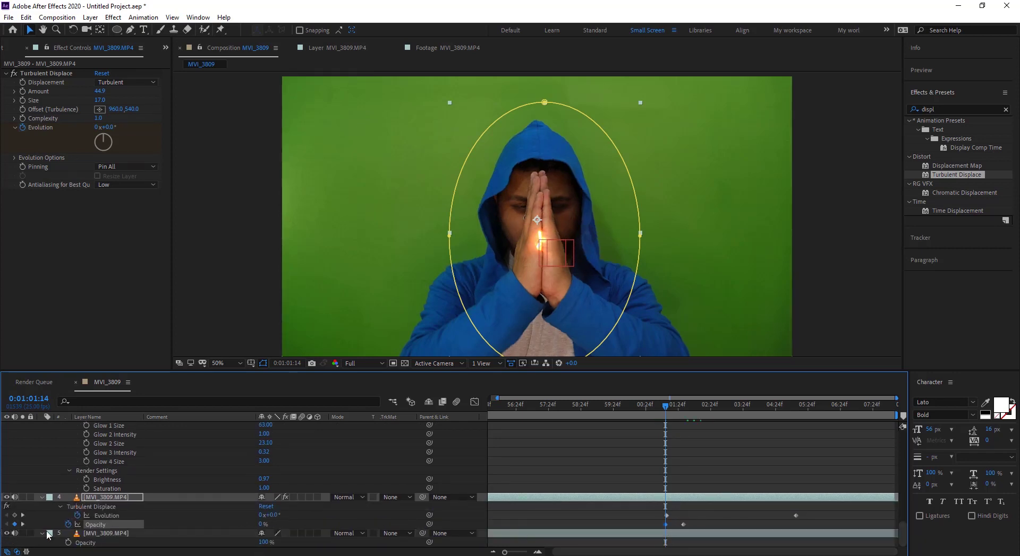
left_click(569, 526)
mouse_move(667, 416)
left_mouse_down()
mouse_move(613, 414)
mouse_move(681, 418)
left_mouse_up()
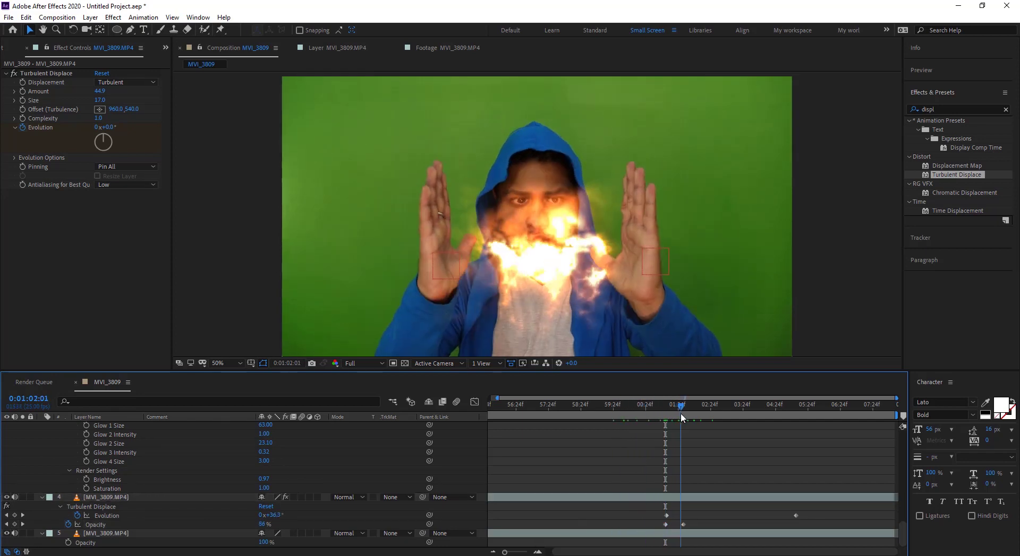
left_click(685, 525)
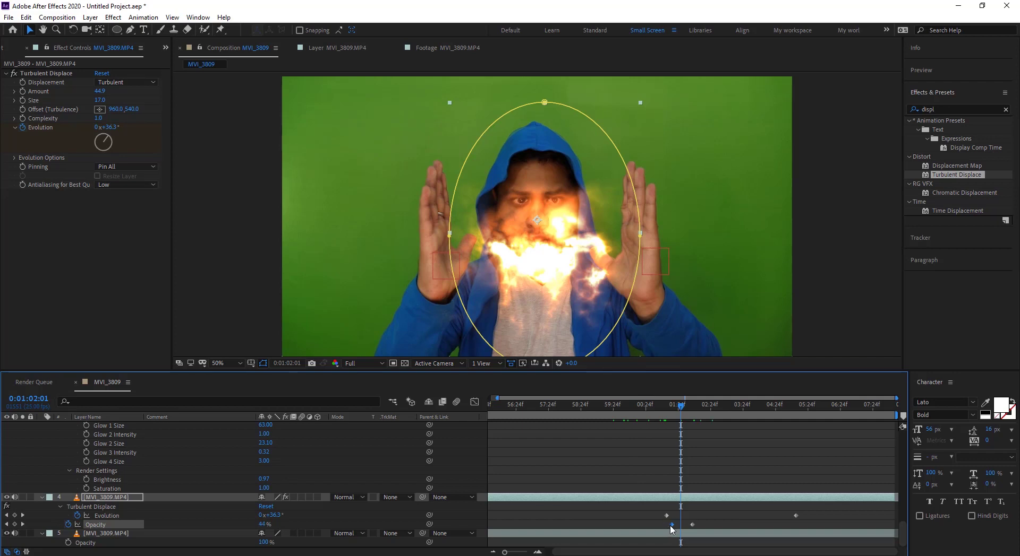
scroll(477, 206, "up", 2)
key("space")
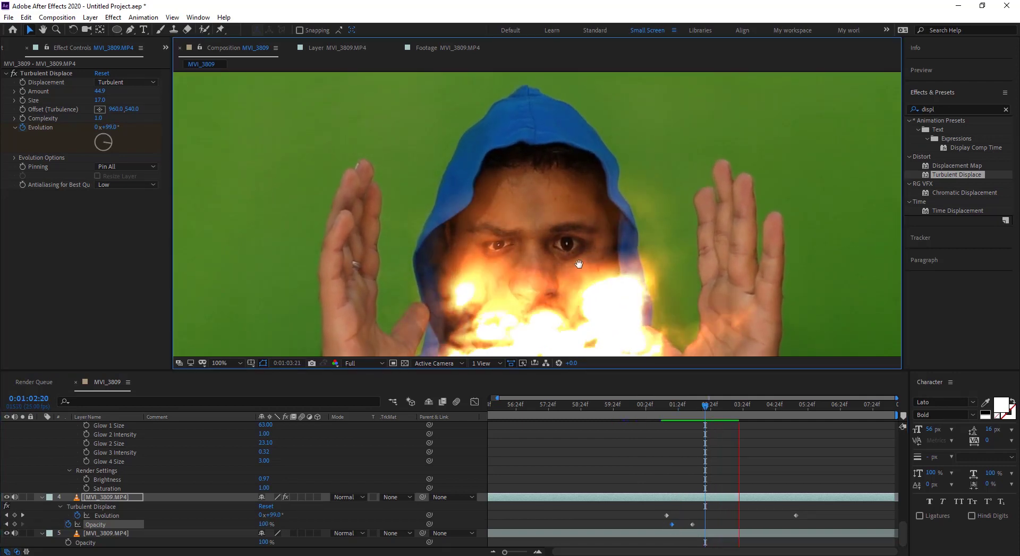
Drag the Turbulent Displace offset upward toward the presenter's face
key("space")
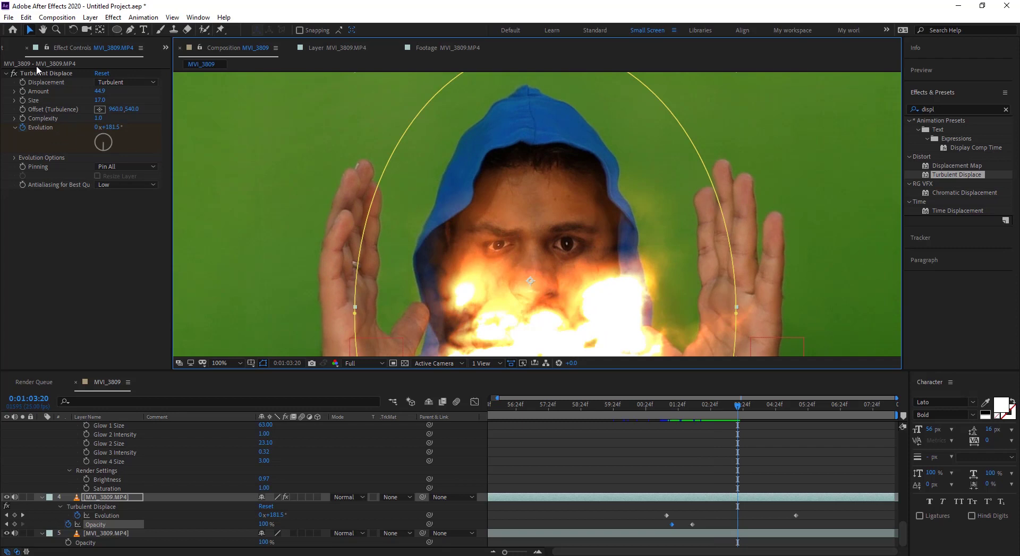
left_click(39, 73)
left_click_drag(529, 255, 529, 170)
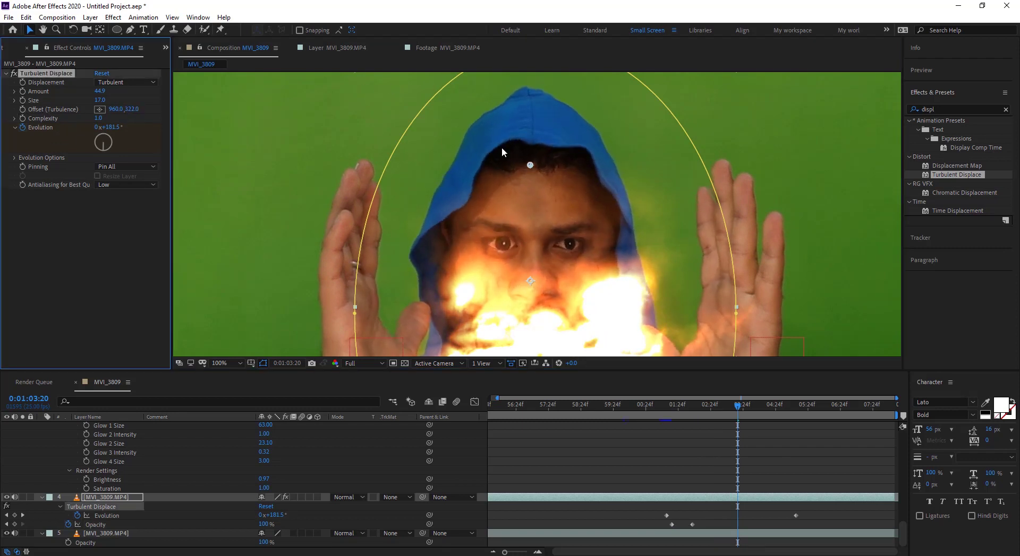
left_click_drag(530, 167, 536, 176)
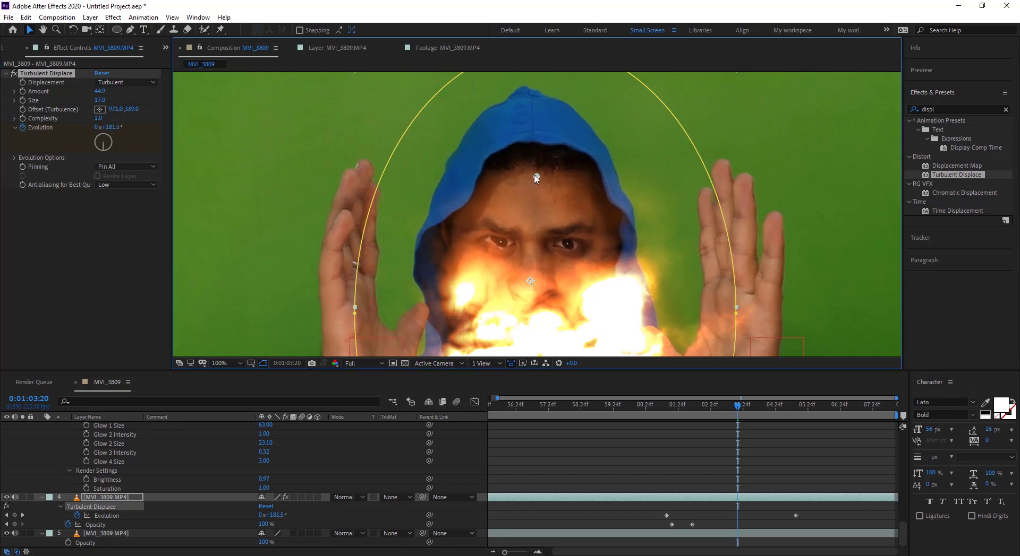
key("period")
key("space")
Set Turbulent Displace Amount to 20 and Displacement to Turbulent Smoother, then preview
left_click(100, 91)
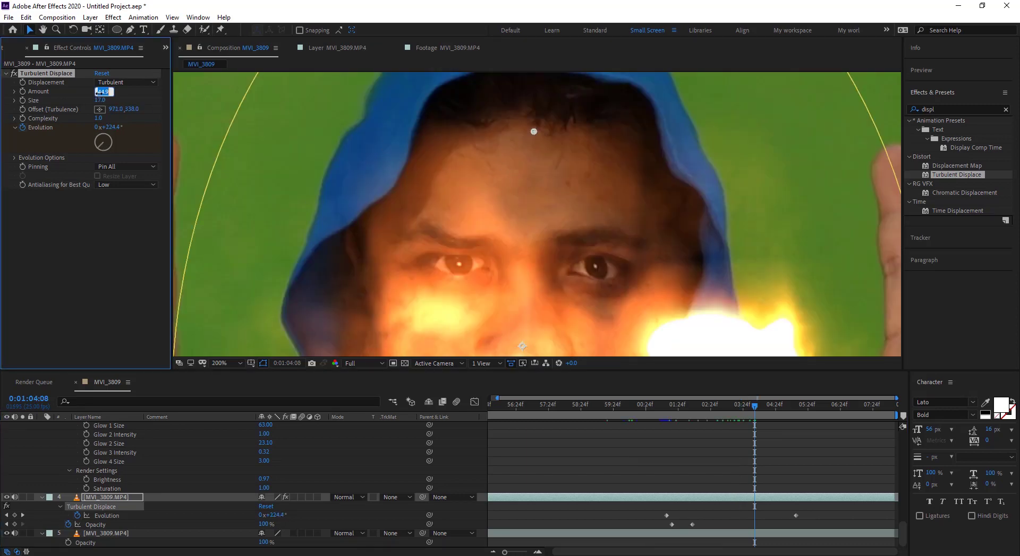
type("30")
type("20")
key("Return")
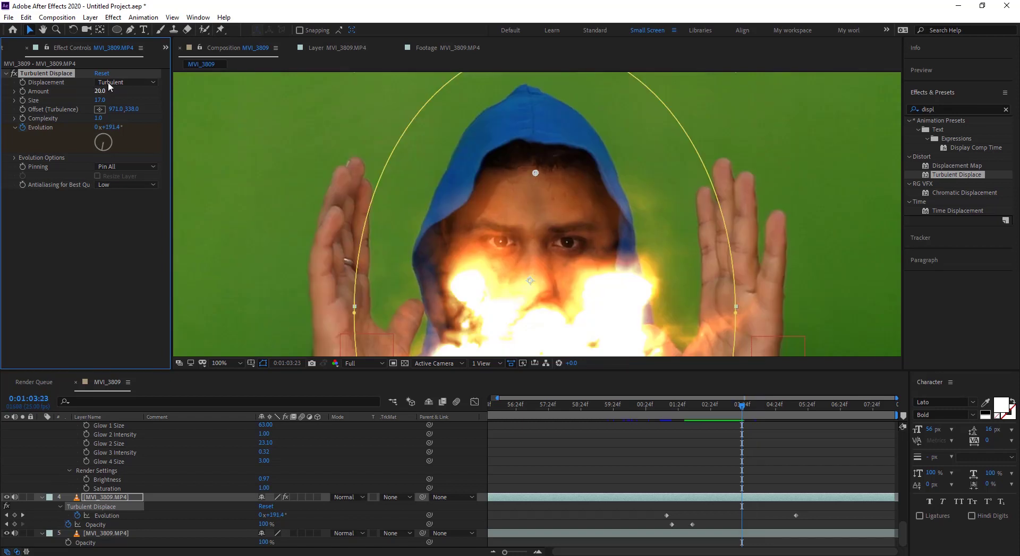
left_click(126, 82)
left_click(134, 118)
left_click(128, 83)
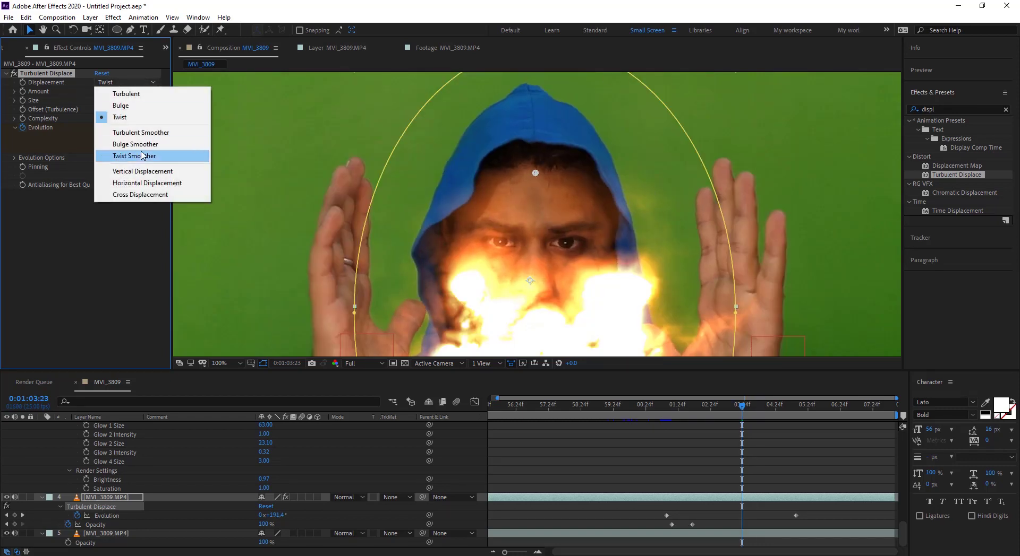
left_click(144, 134)
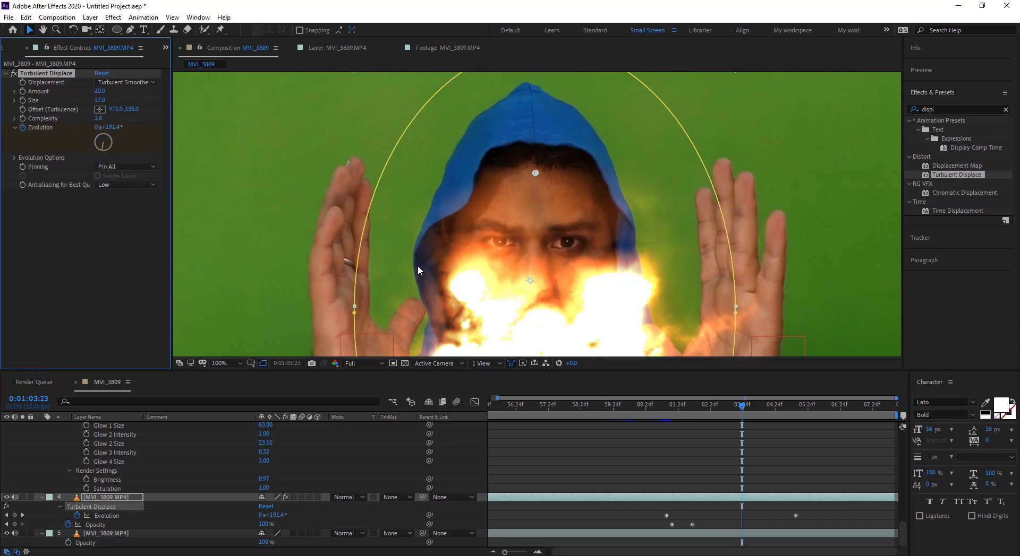
left_click(664, 404)
key("space")
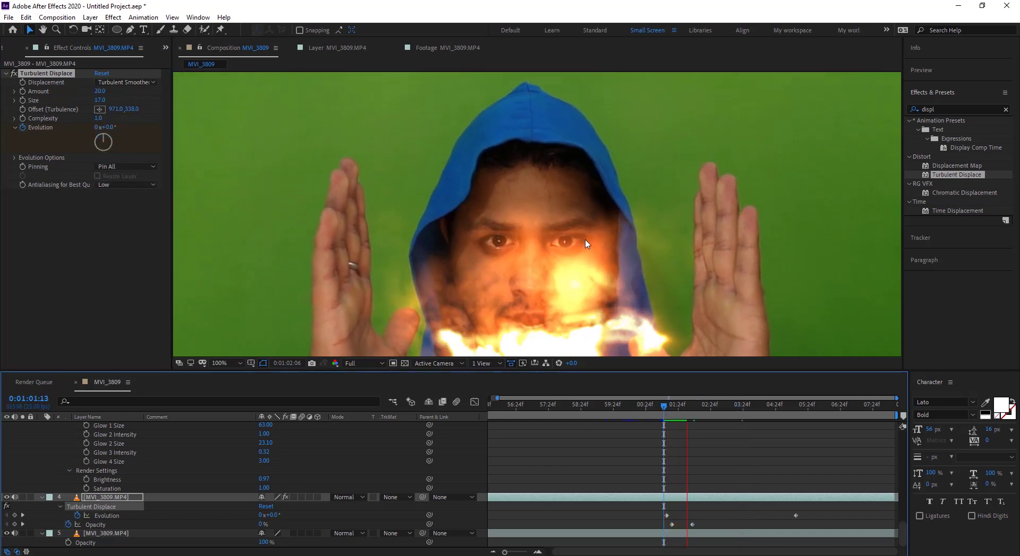
On Adjustment Layer 1, set Saber Start Offset to 17% and End Offset to 90%, checking keyframes
scroll(651, 307, "down", 4)
scroll(687, 470, "up", 3)
scroll(689, 467, "up", 2)
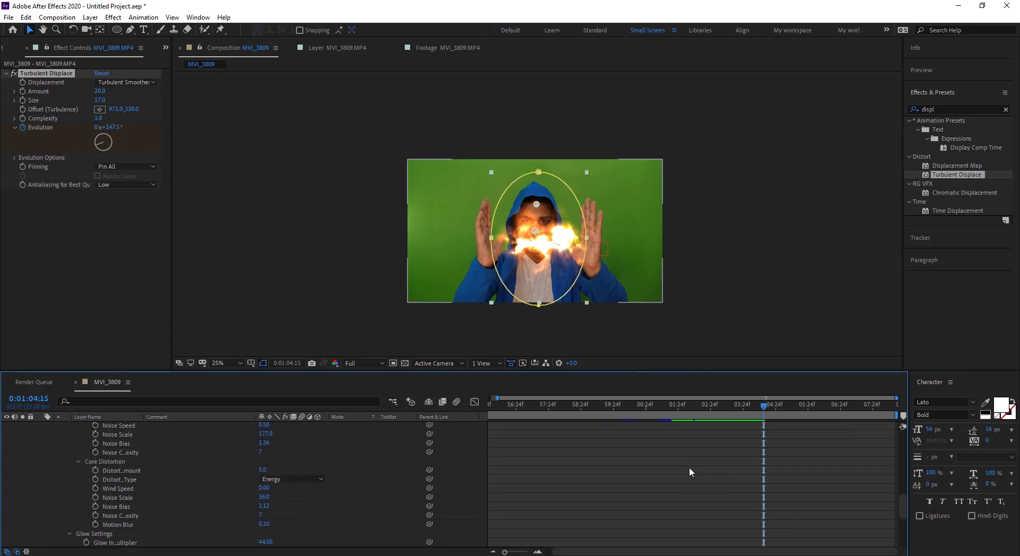
scroll(689, 467, "up", 2)
scroll(689, 466, "up", 3)
scroll(689, 467, "up", 3)
left_click(675, 480)
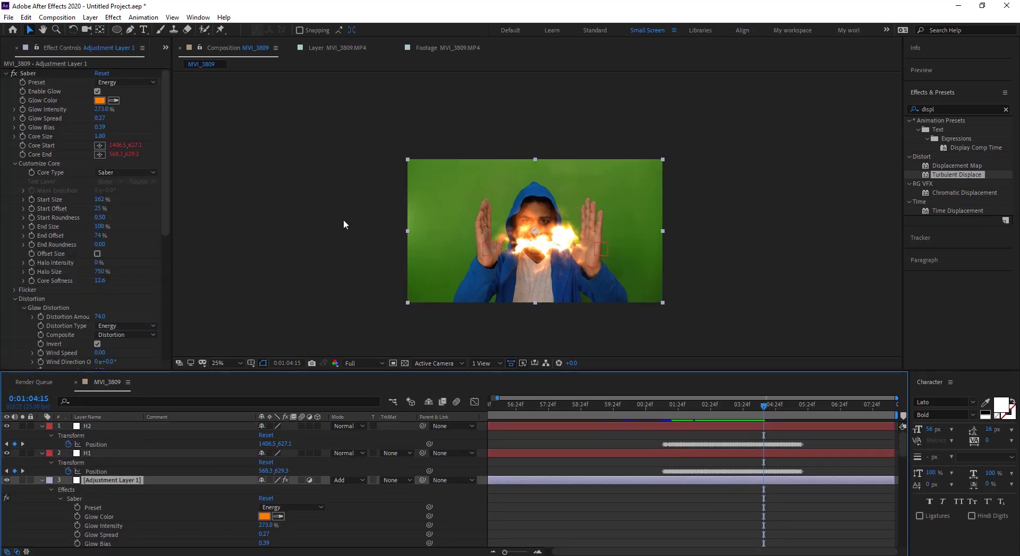
scroll(50, 231, "down", 2)
scroll(54, 238, "up", 2)
mouse_move(101, 212)
left_mouse_down()
mouse_move(126, 234)
mouse_move(191, 240)
left_mouse_up()
key("k")
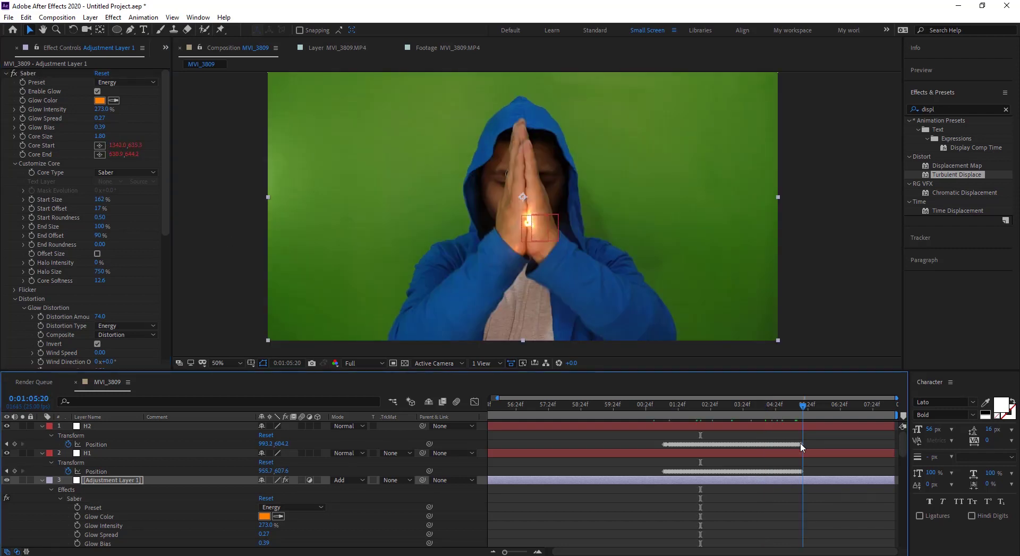
left_click(686, 407)
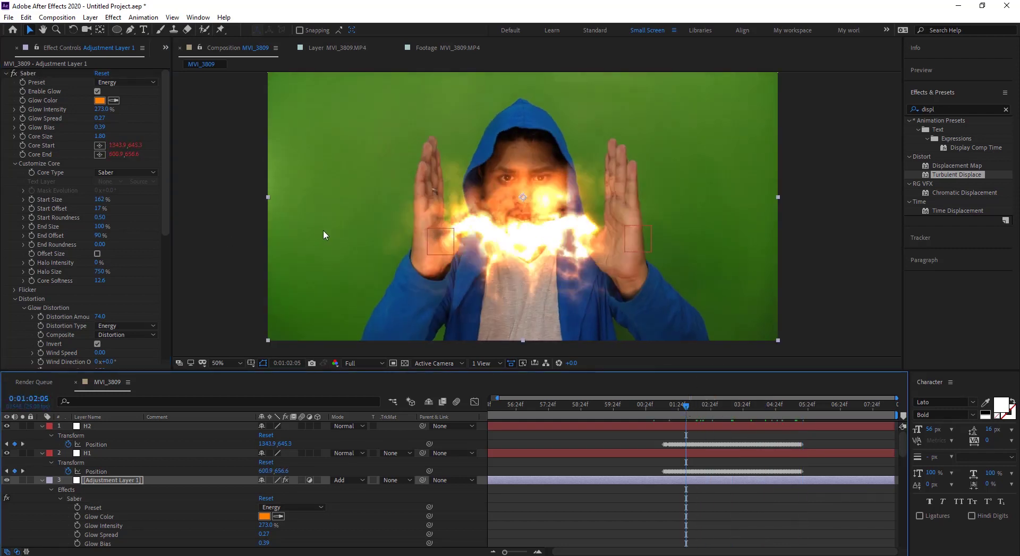
key("comma")
Pre-compose both MVI_3809.MP4 footage layers into one composition named 'Footage'
left_click(6, 73)
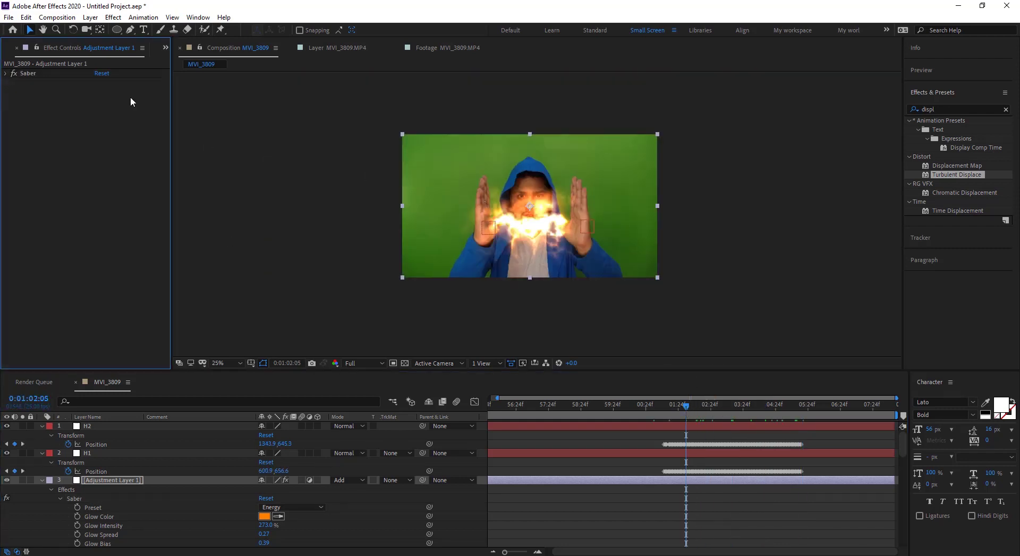
left_click(338, 177)
key("period")
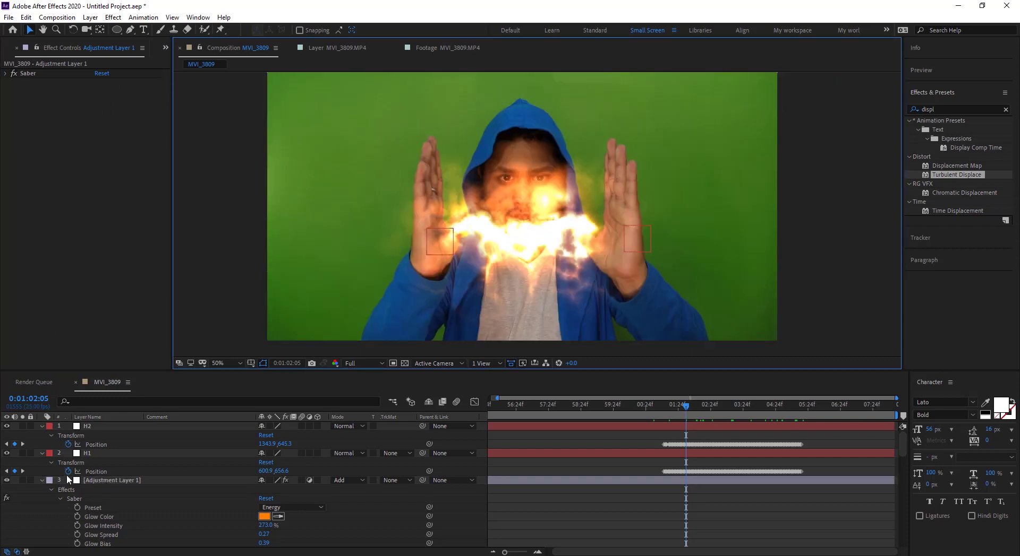
left_click(42, 480)
left_click(85, 524)
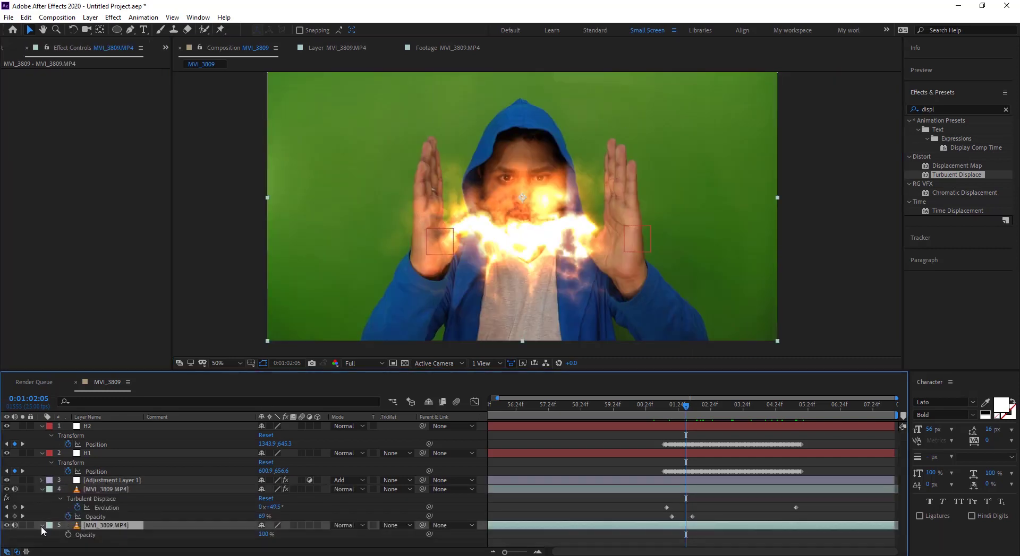
left_click(41, 526)
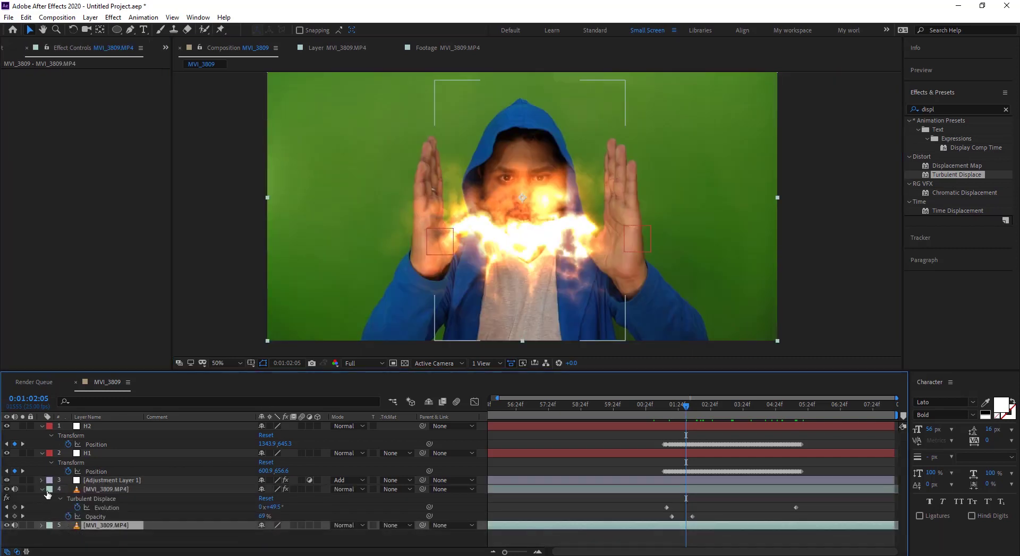
left_click(106, 490, "ctrl")
right_click(111, 494)
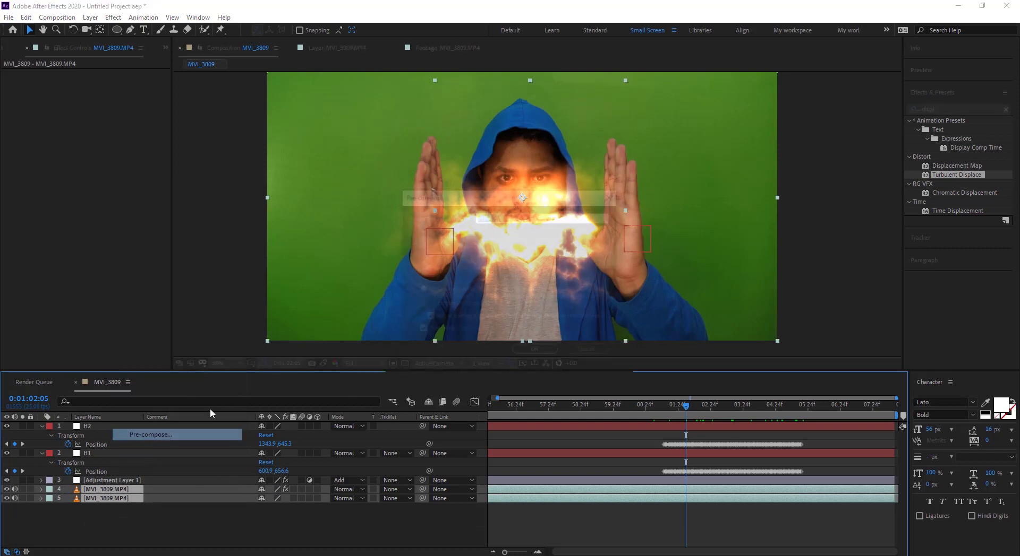
left_click(133, 467)
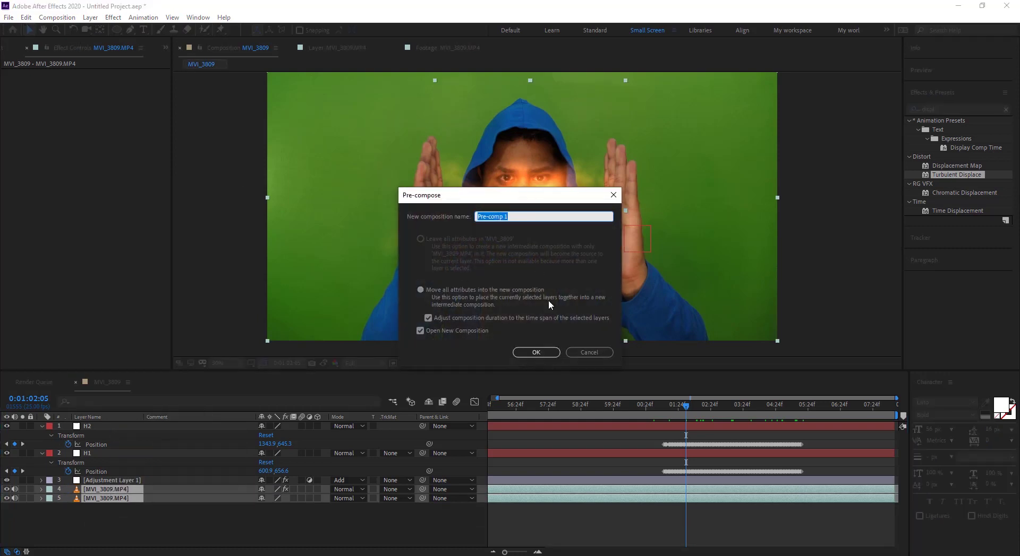
type("Footage")
key("Return")
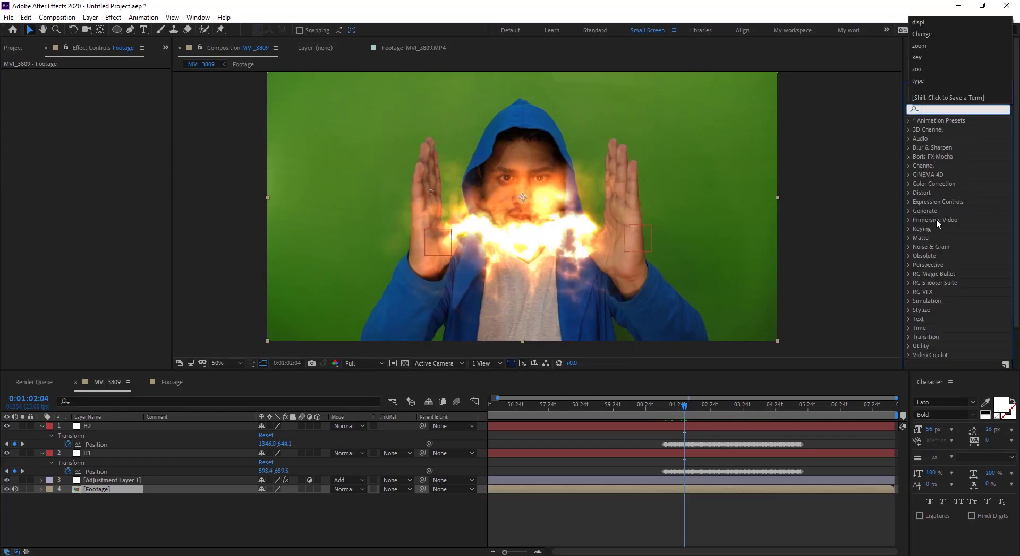
Find Primatte Keyer 6 under the RG effect categories and apply it to the Footage layer
left_click(909, 229)
left_click(949, 301)
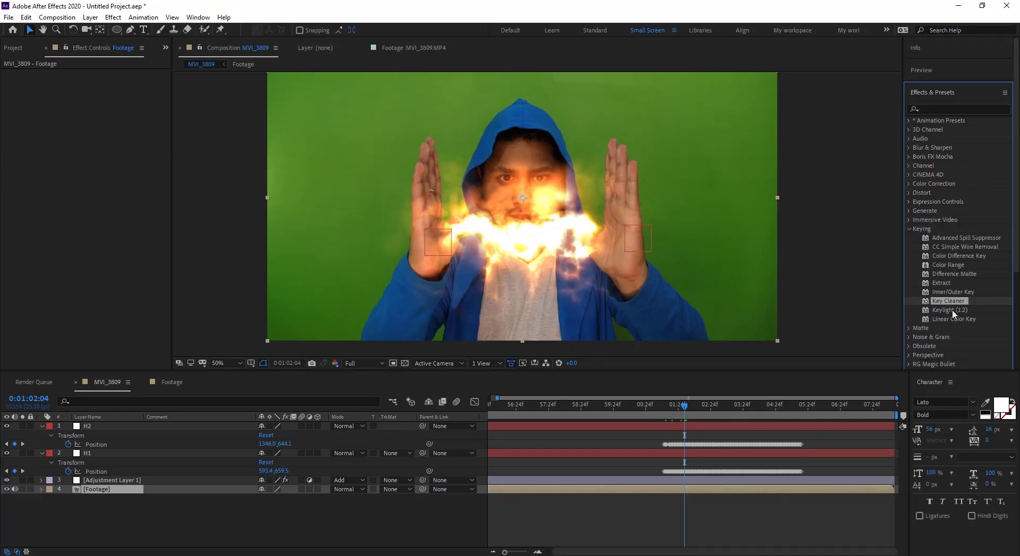
scroll(963, 310, "down", 3)
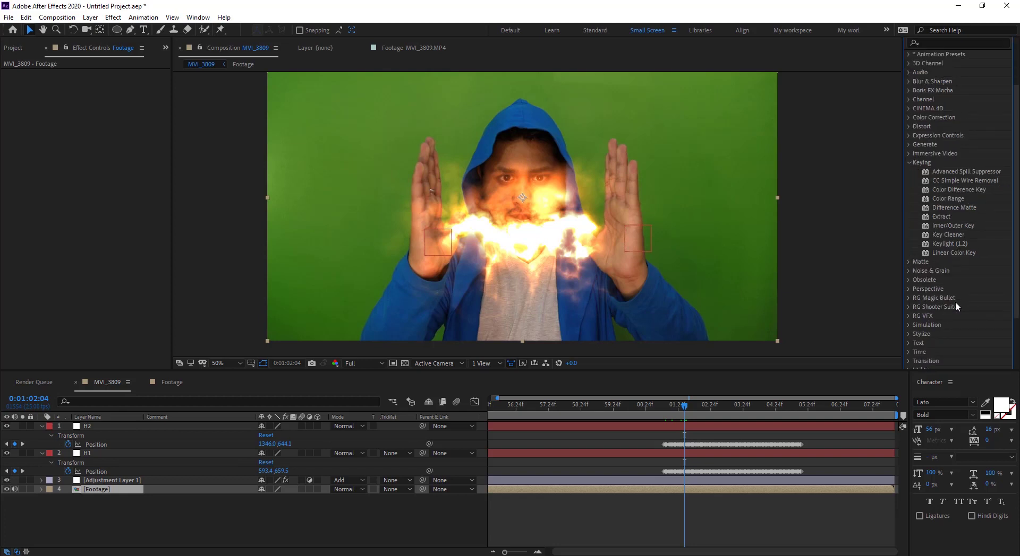
scroll(955, 303, "down", 2)
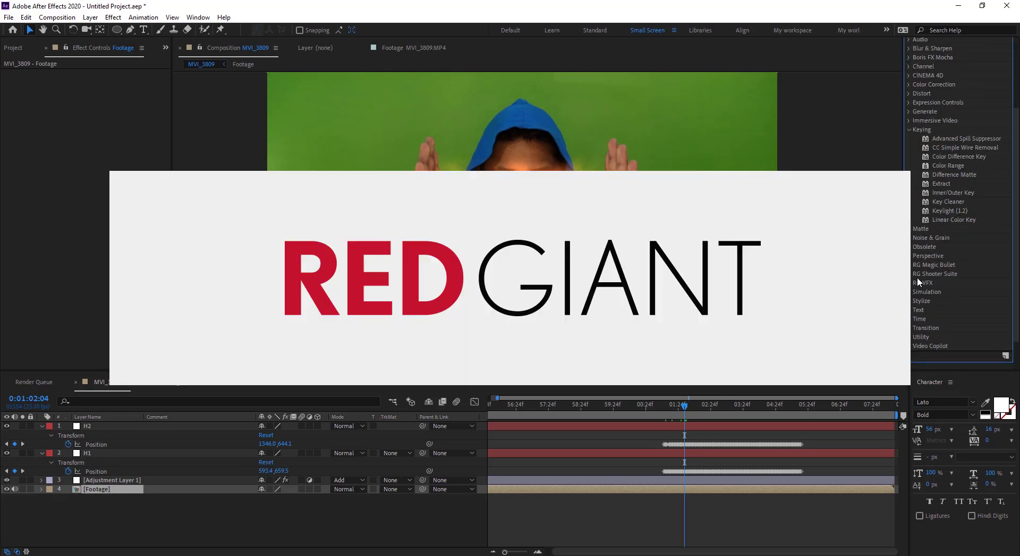
scroll(945, 285, "down", 1)
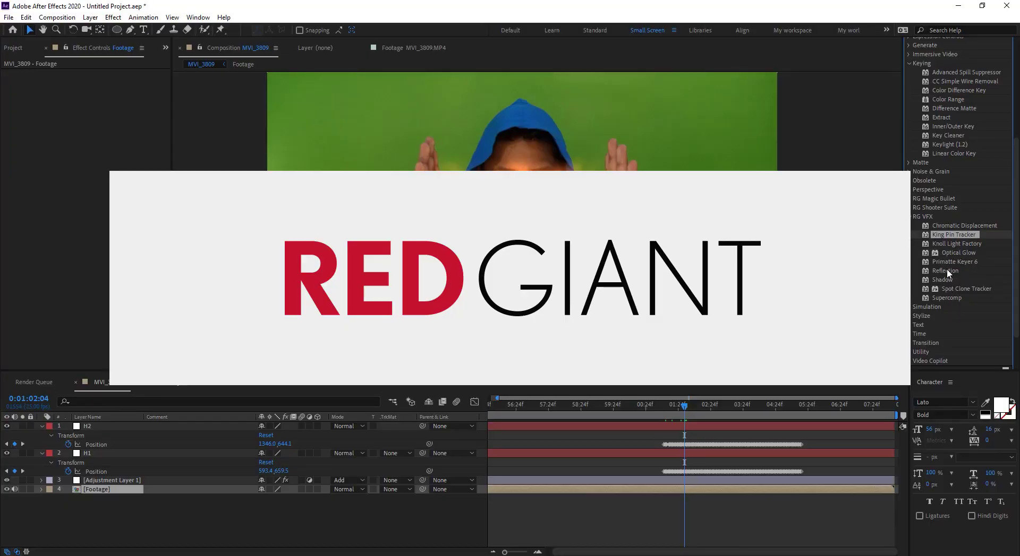
left_click(911, 209)
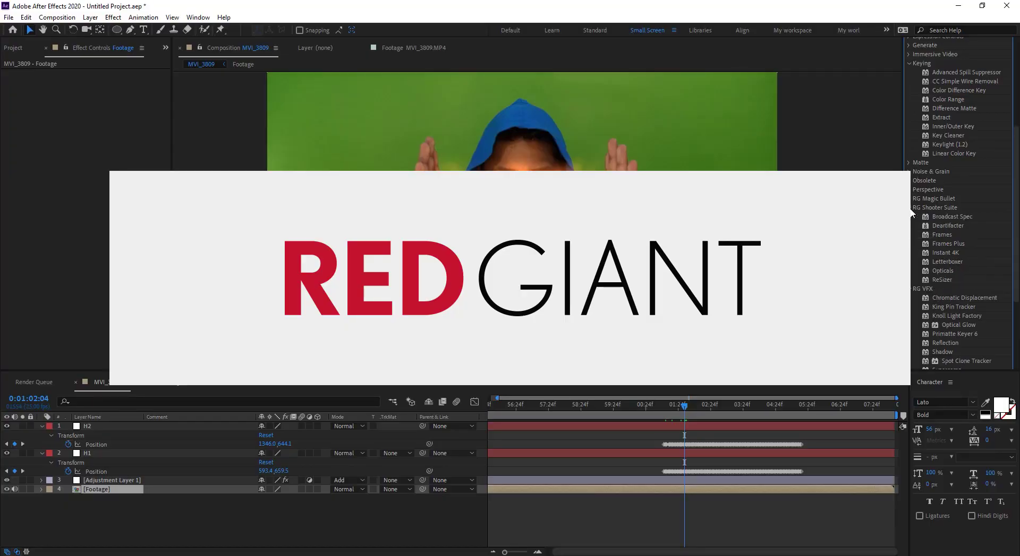
left_click(911, 199)
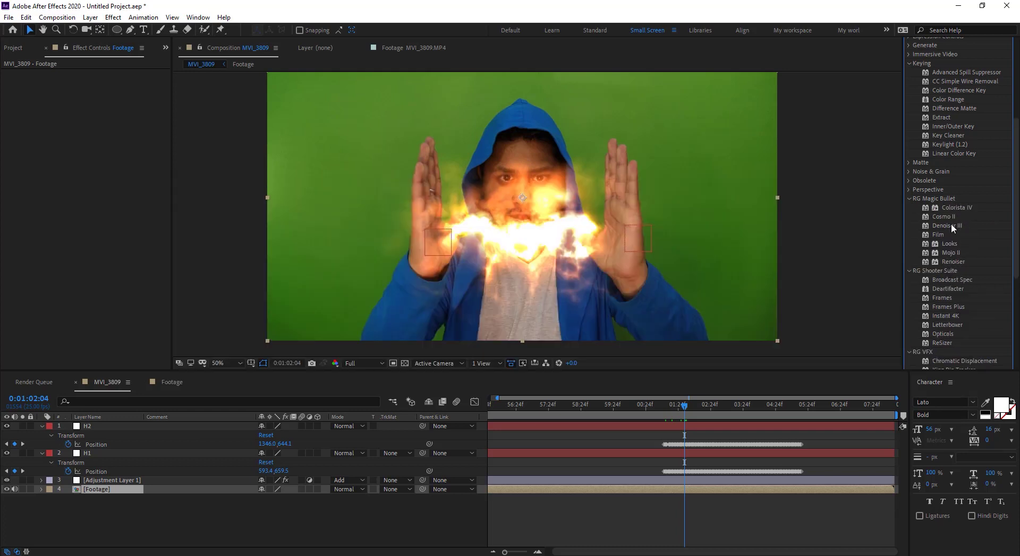
scroll(954, 224, "down", 1)
scroll(955, 224, "down", 2)
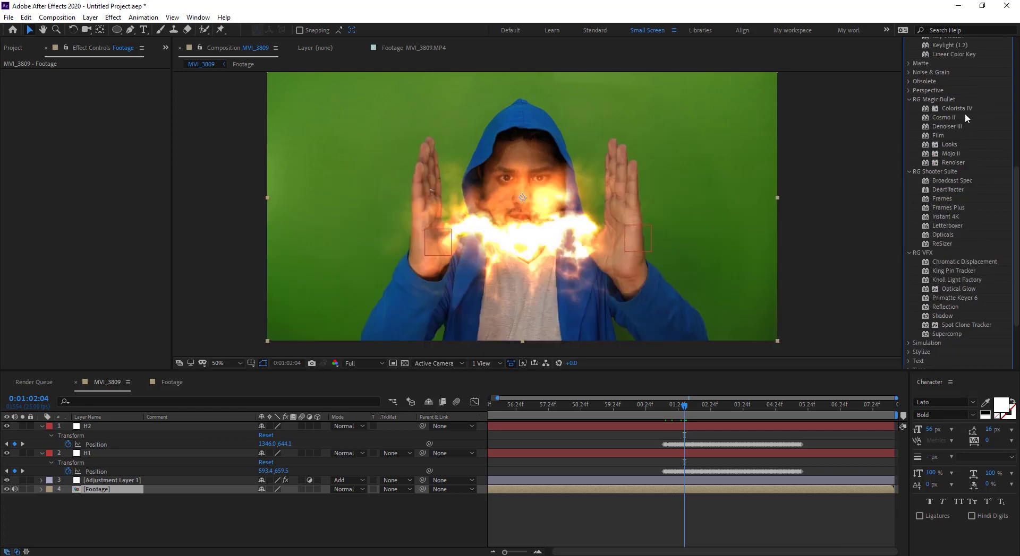
scroll(957, 219, "down", 2)
left_click(955, 231)
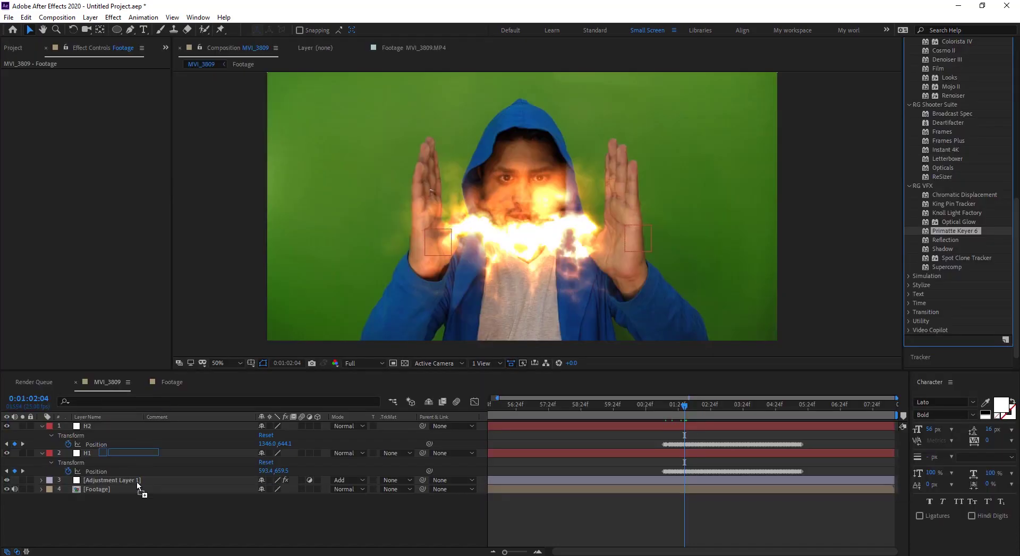
left_click_drag(956, 232, 104, 492)
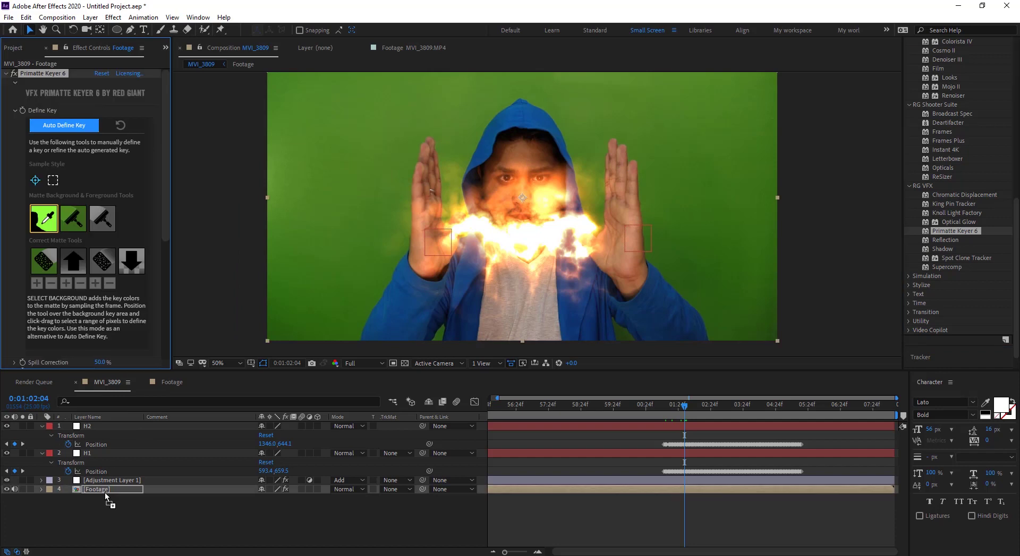
Solo the Footage layer and use Primatte's Spill Sponge and Matte Sponge on face and hands
left_click(23, 489)
left_click(15, 490)
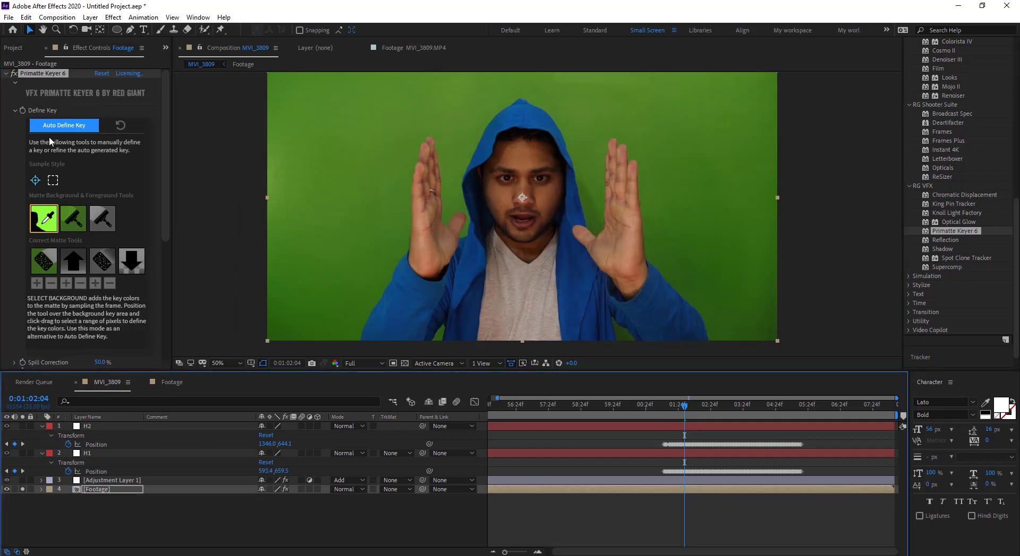
left_click(77, 128)
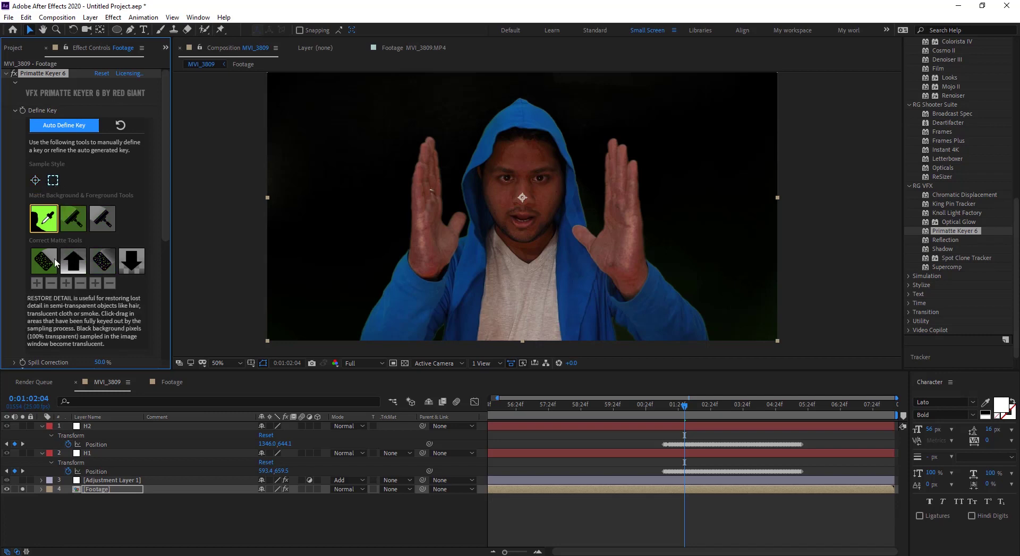
left_click(44, 261)
left_click_drag(492, 195, 546, 268)
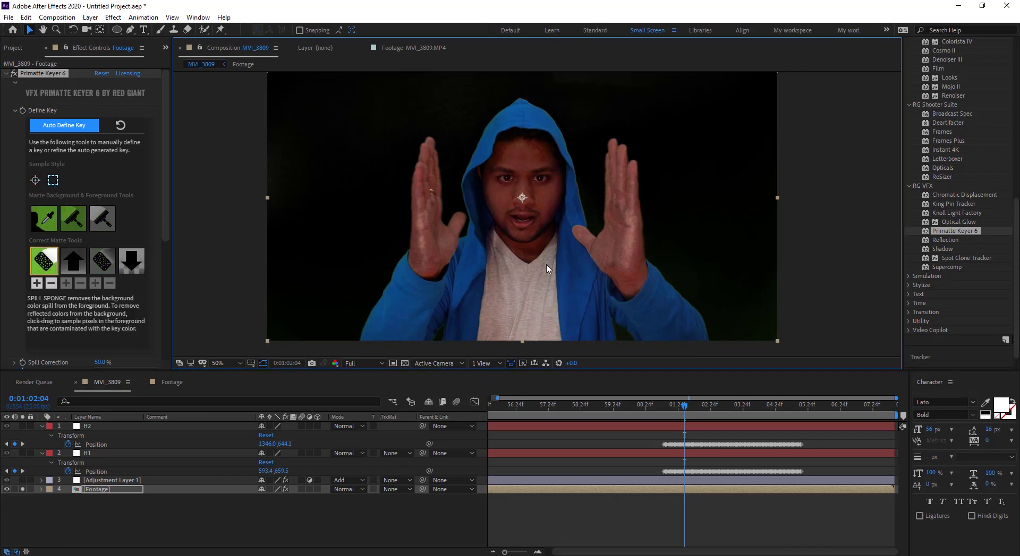
left_click(102, 261)
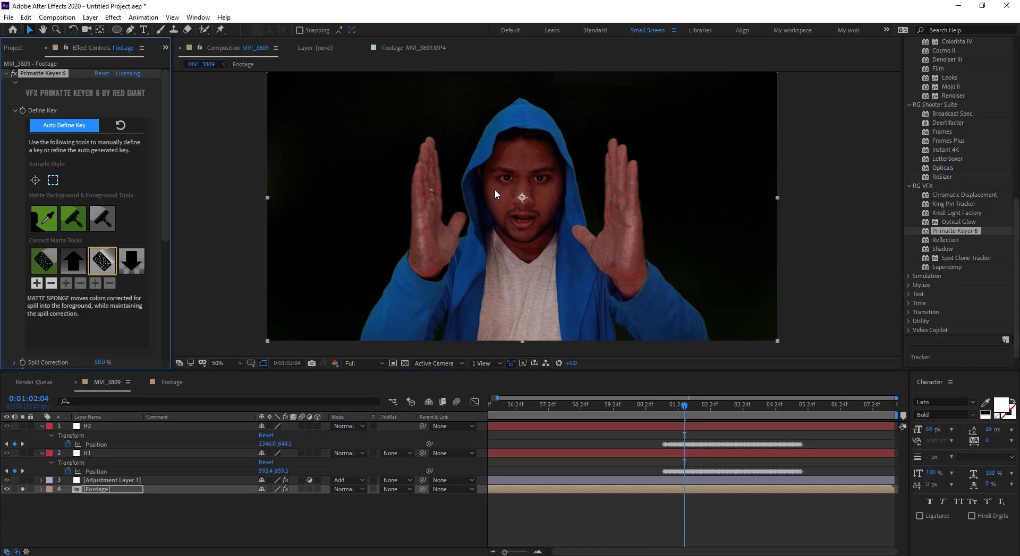
left_click_drag(498, 195, 548, 290)
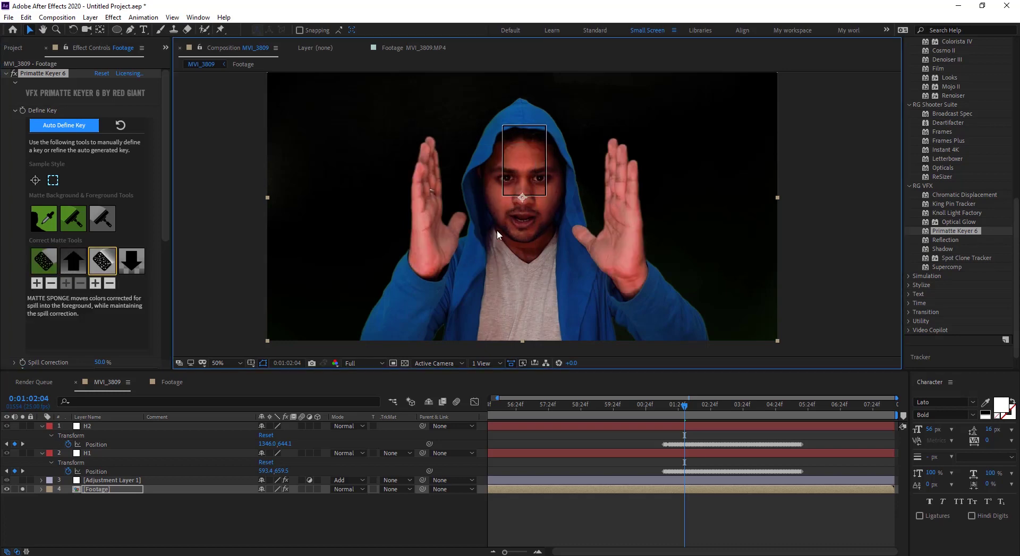
left_click(35, 180)
key("period")
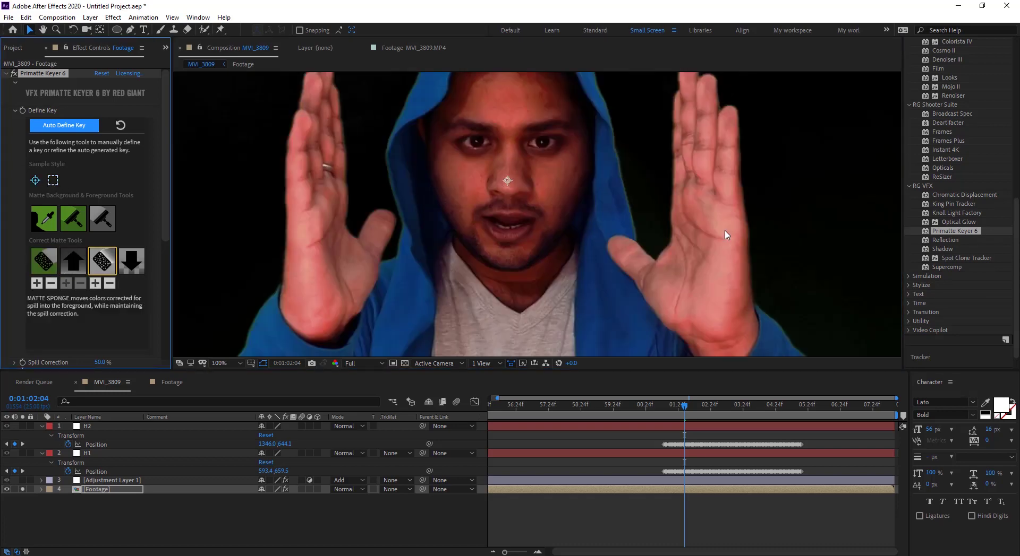
left_click(681, 288)
left_click_drag(687, 241, 701, 165)
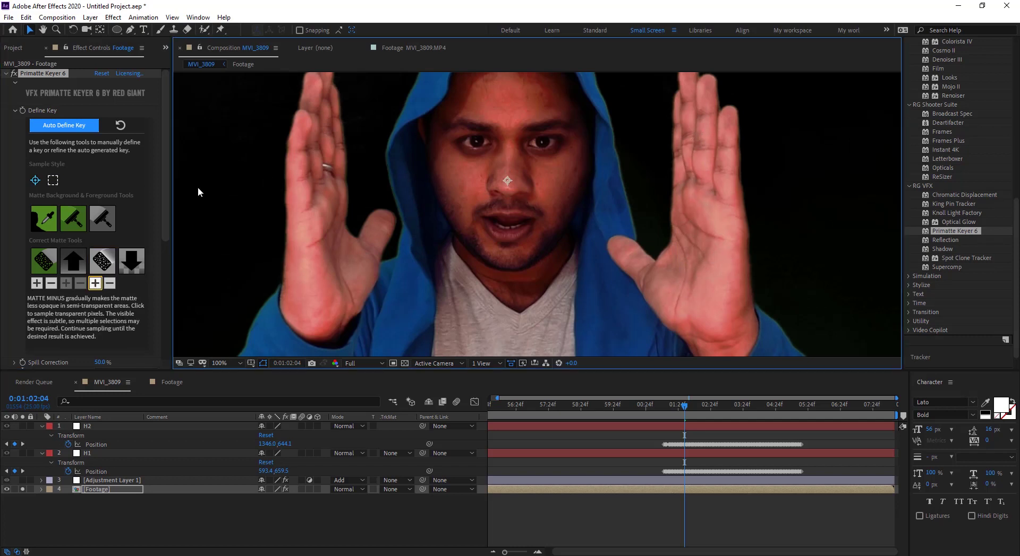
key("comma")
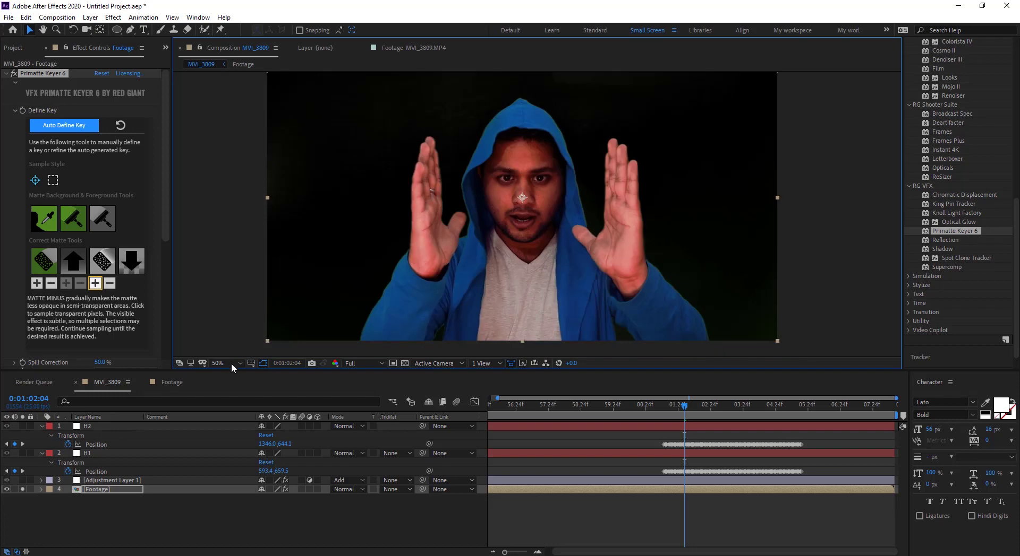
Compare keyed and unkeyed footage, then lower Primatte Spill Correction to 15%
left_click(102, 491)
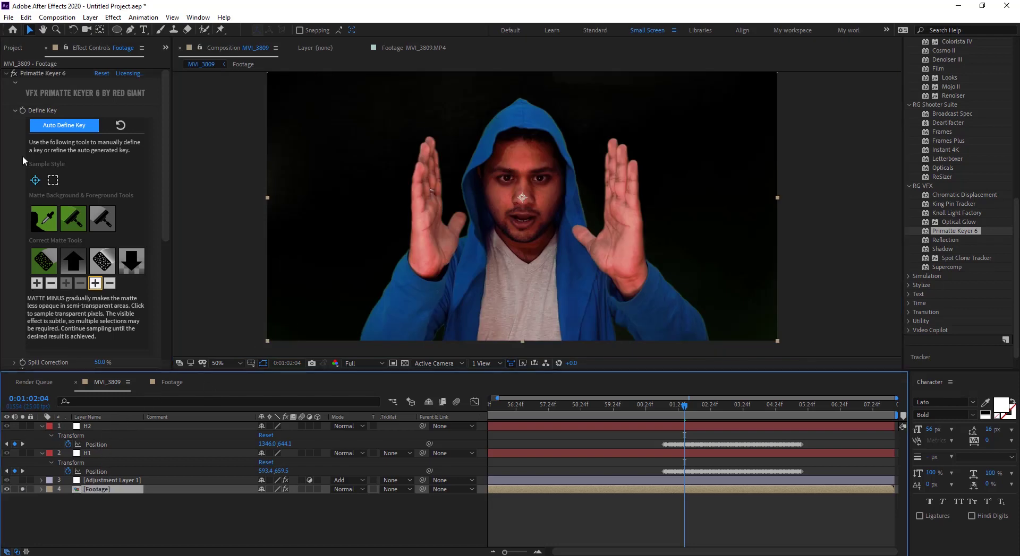
left_click(14, 74)
left_click(15, 74)
left_click(15, 74)
left_click(14, 74)
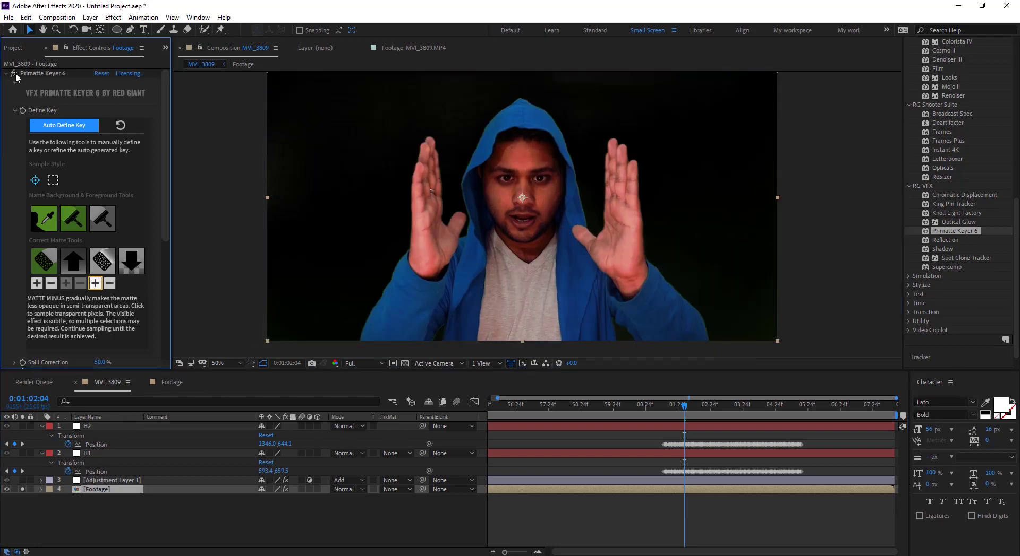
key("period")
key("period")
scroll(85, 289, "down", 5)
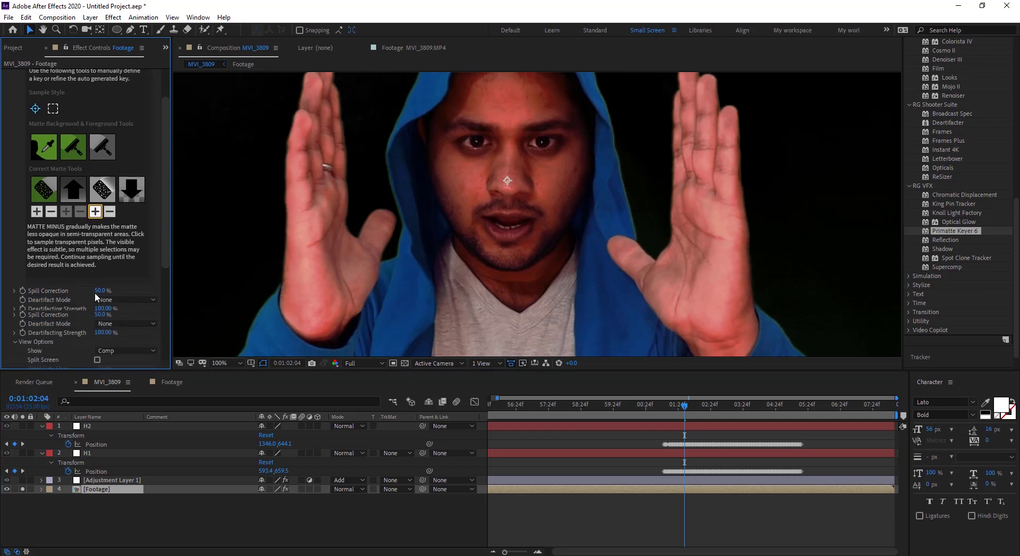
left_click_drag(114, 265, 89, 267)
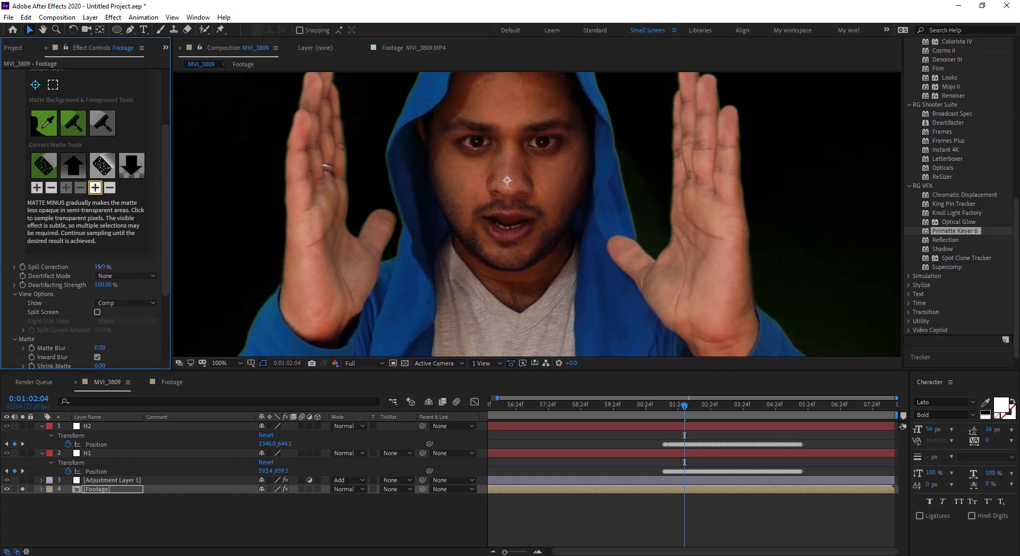
left_click(44, 122)
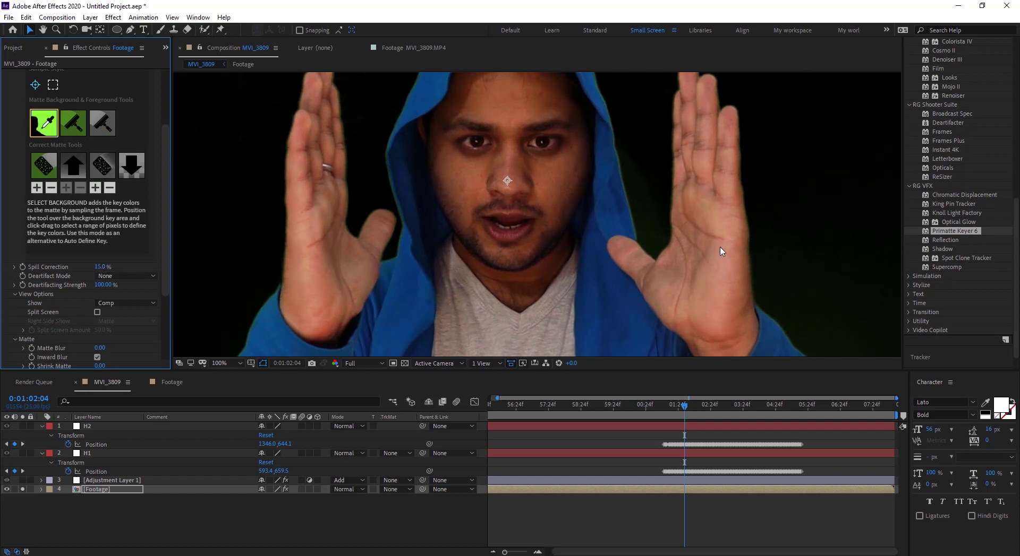
Remove leftover green noise from the background with Primatte's Clean Background tool
key("comma")
key("comma")
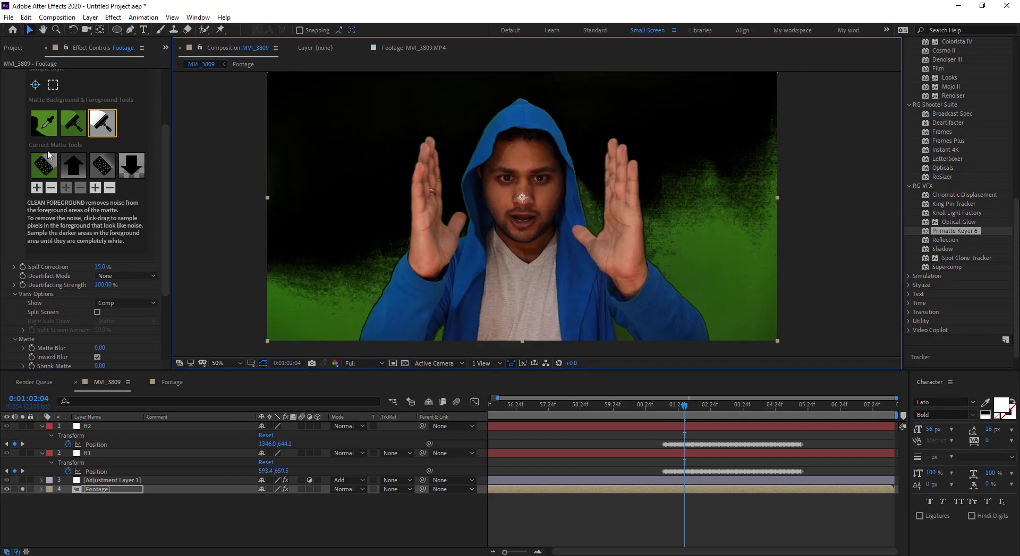
left_click(73, 122)
left_click_drag(747, 222, 775, 354)
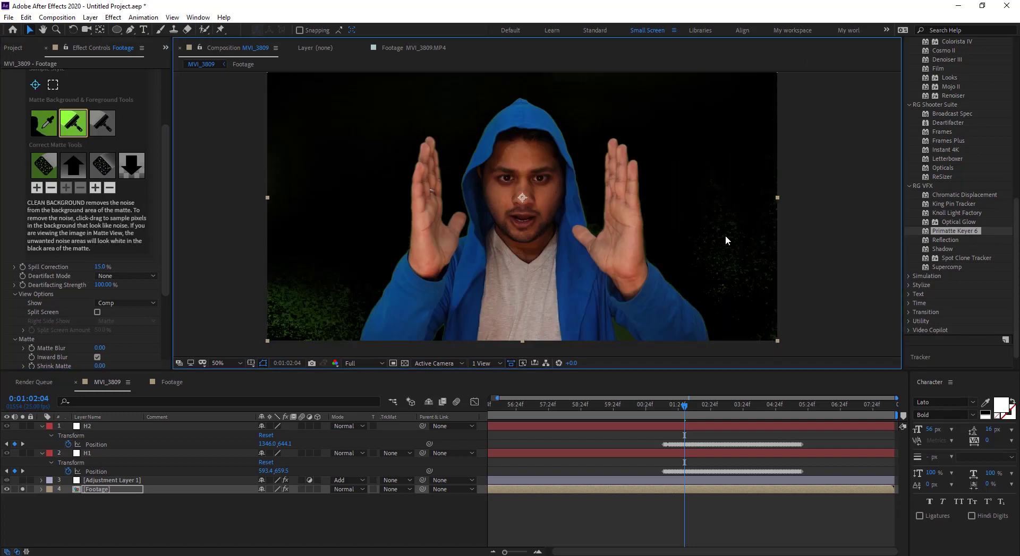
left_click_drag(726, 240, 754, 274)
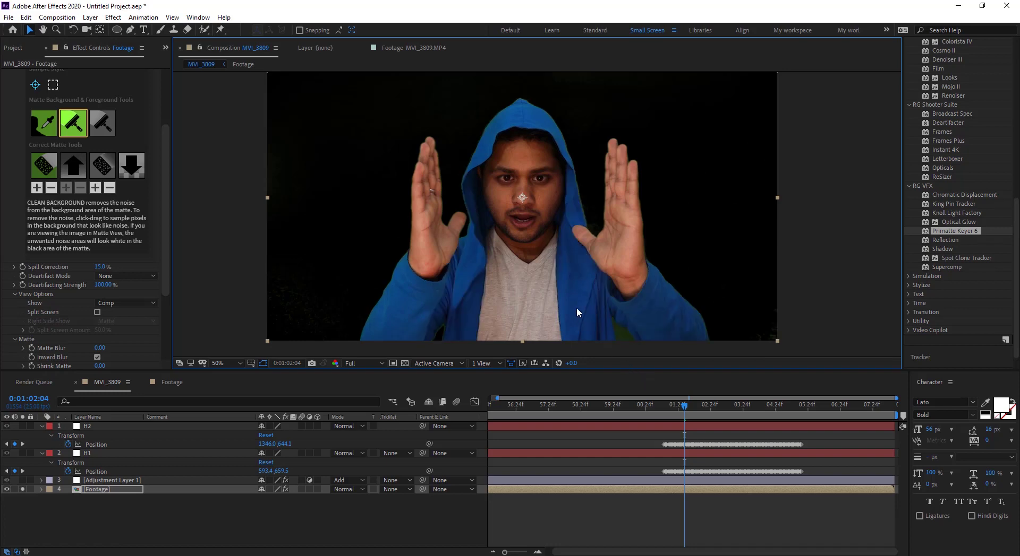
scroll(577, 312, "up", 1)
scroll(562, 243, "up", 1)
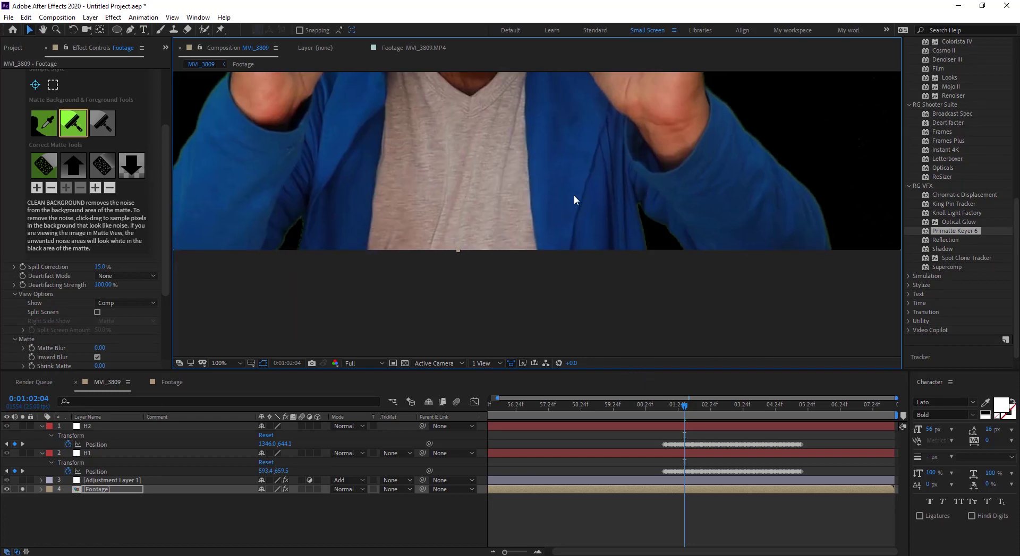
scroll(574, 200, "down", 2)
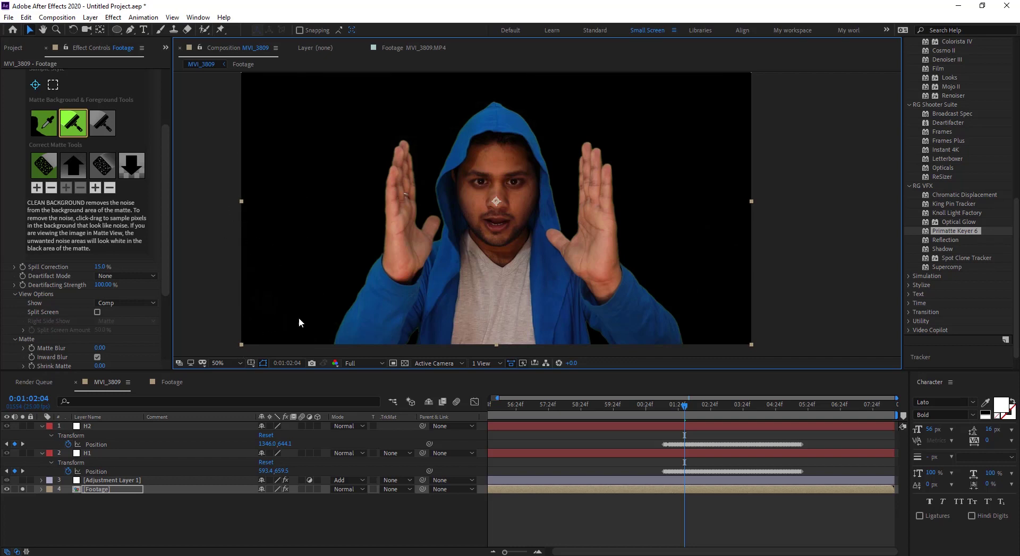
scroll(578, 180, "down", 2)
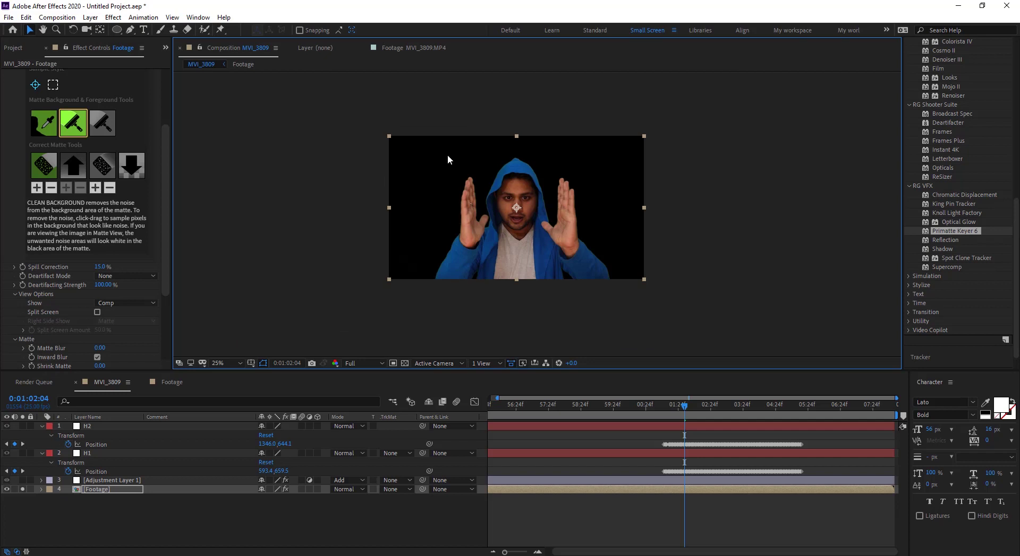
key("period")
key("period")
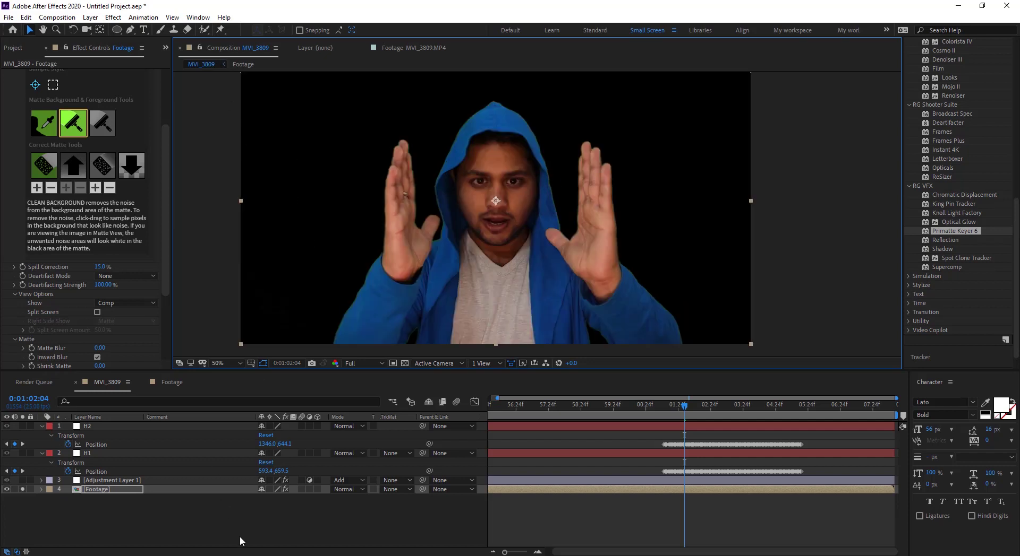
Unsolo the Footage layer so the fiery beam and forest backdrop reappear
left_click(240, 542)
mouse_move(684, 406)
left_mouse_down()
mouse_move(640, 416)
mouse_move(755, 425)
mouse_move(721, 425)
left_mouse_up()
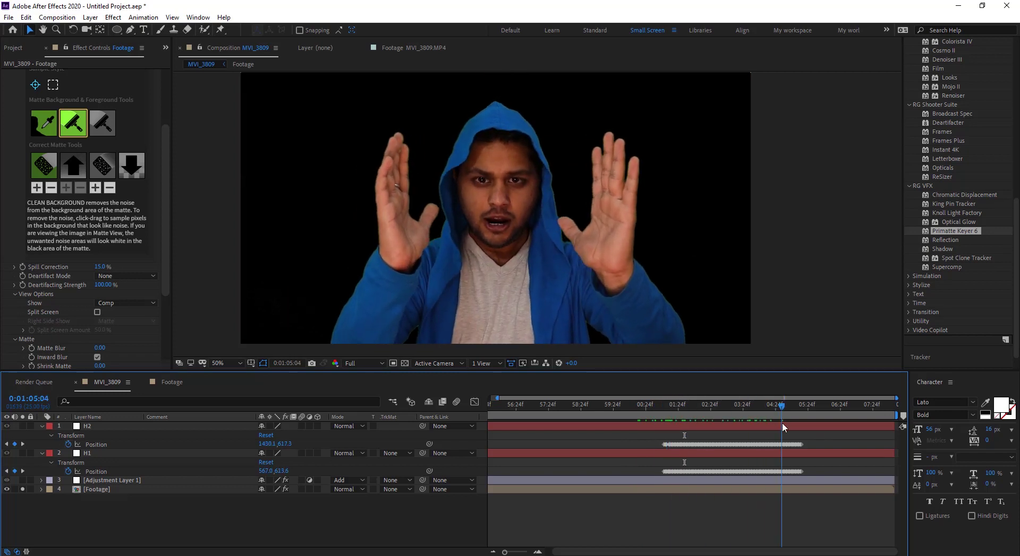
left_click(22, 489)
left_click(713, 415)
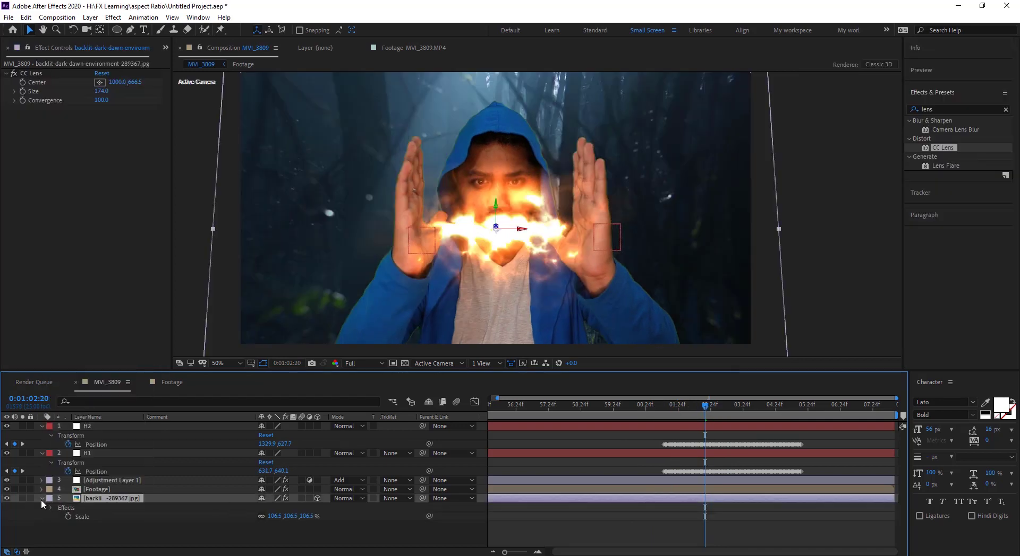
Inspect Adjustment Layer 1's keyframed Saber Enable Glow around frame 0:01:01:13
left_click(42, 499)
mouse_move(705, 425)
left_mouse_down()
mouse_move(645, 426)
mouse_move(671, 428)
left_mouse_up()
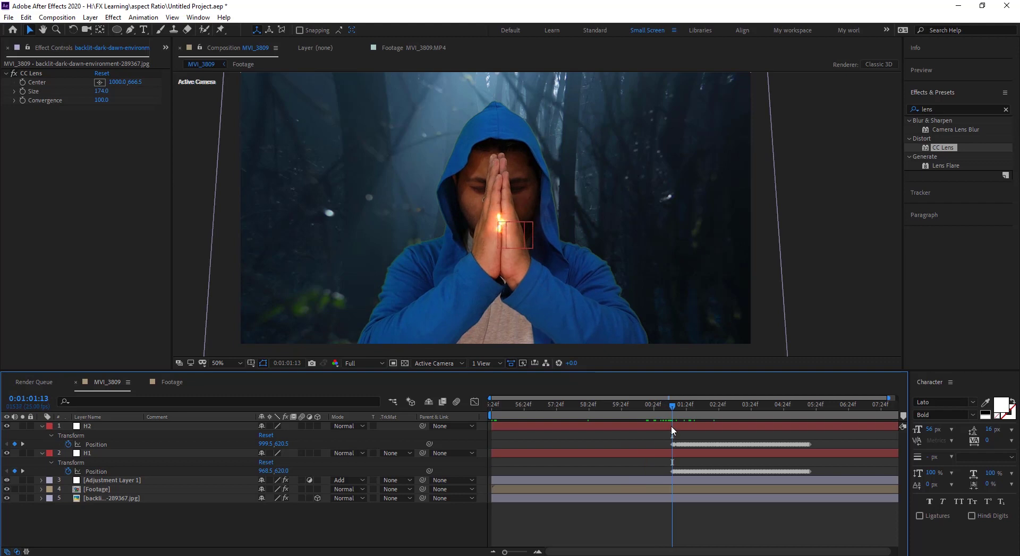
left_click(671, 425)
left_click(675, 483)
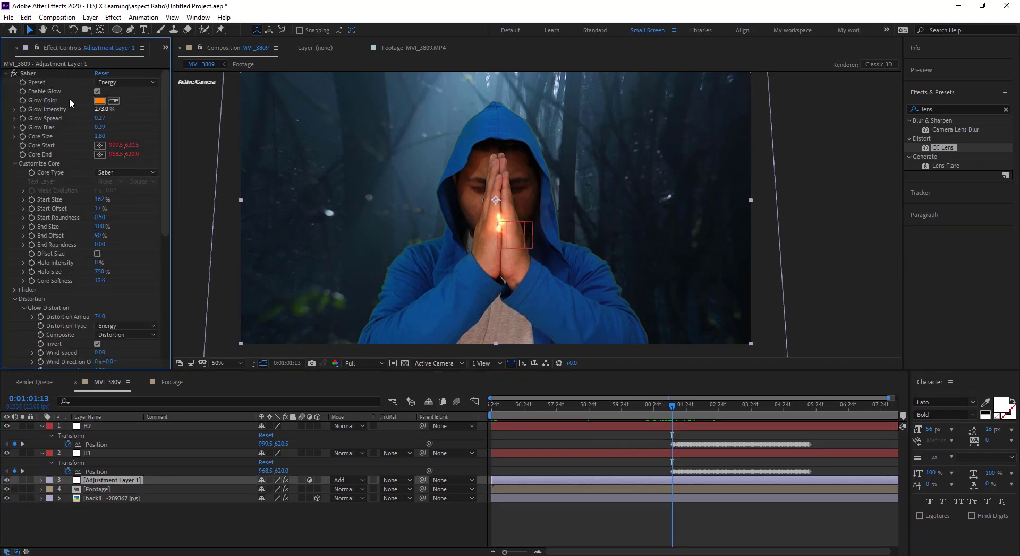
left_click(21, 92)
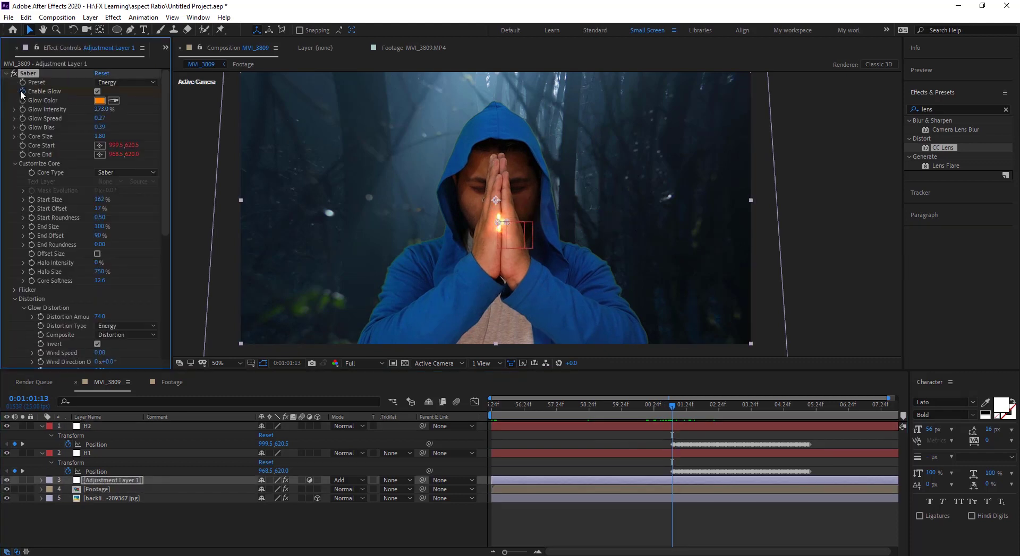
key("u")
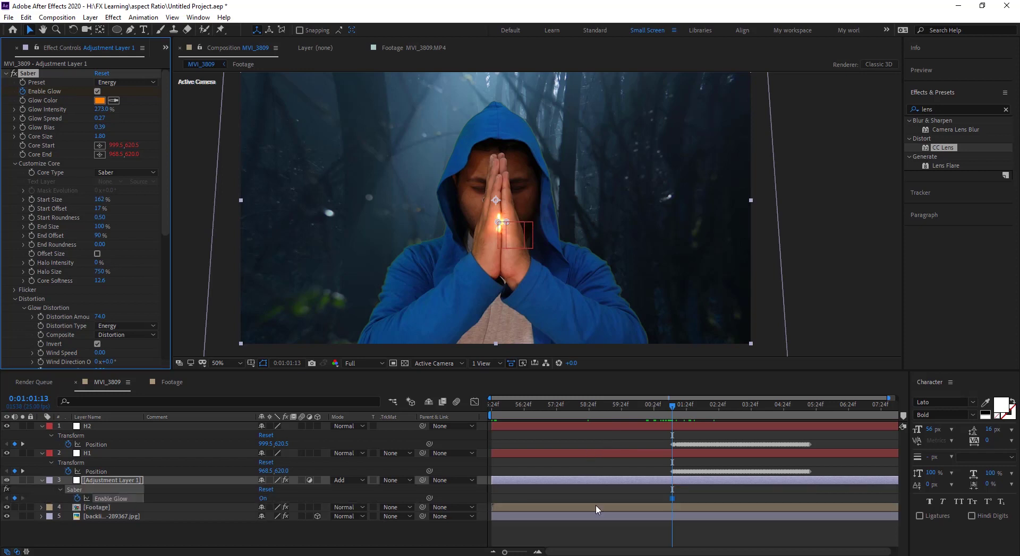
scroll(682, 496, "up", 5)
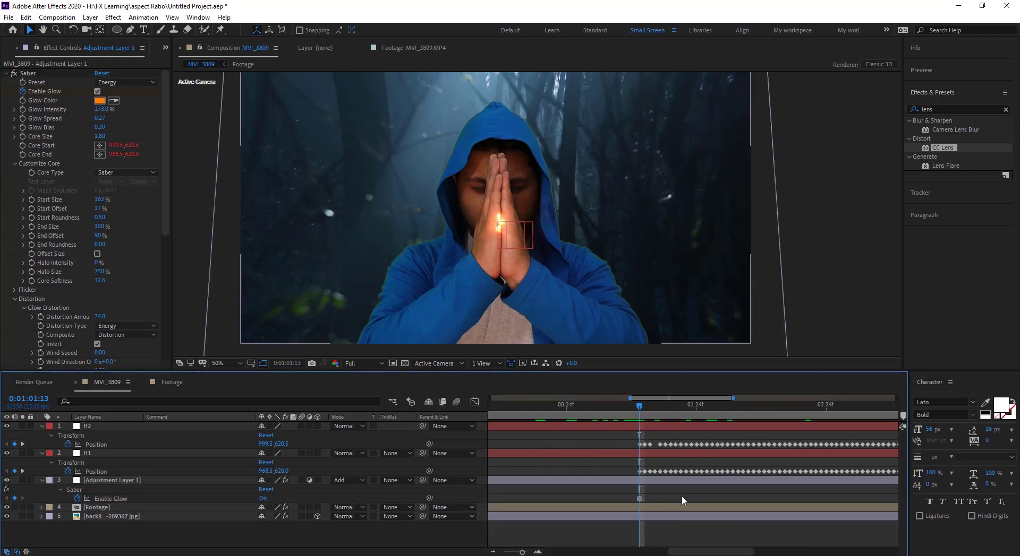
left_click_drag(642, 499, 650, 500)
scroll(678, 486, "up", 4)
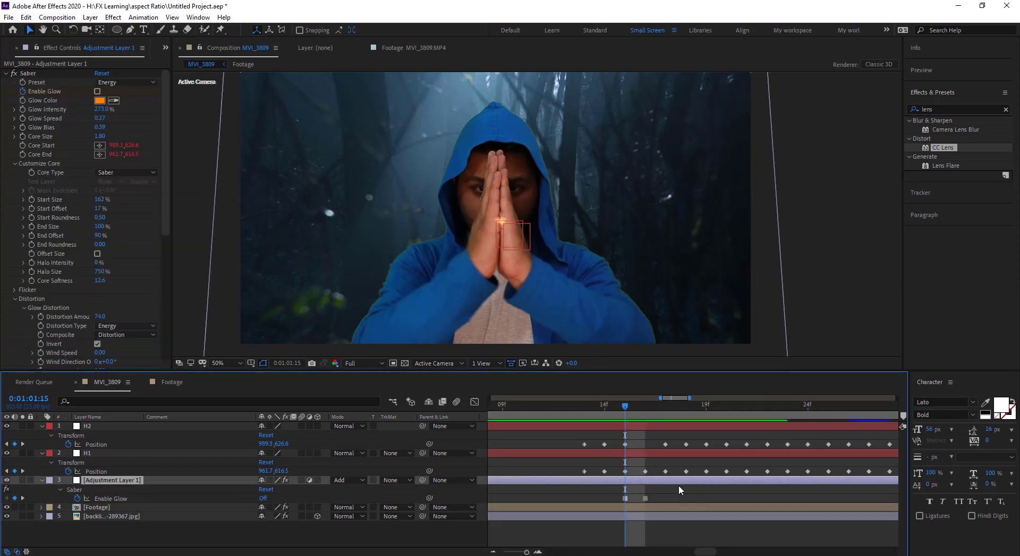
Delete the extra duplicate adjustment layer, leaving five layers, and scrub to preview the beam
left_click(25, 17)
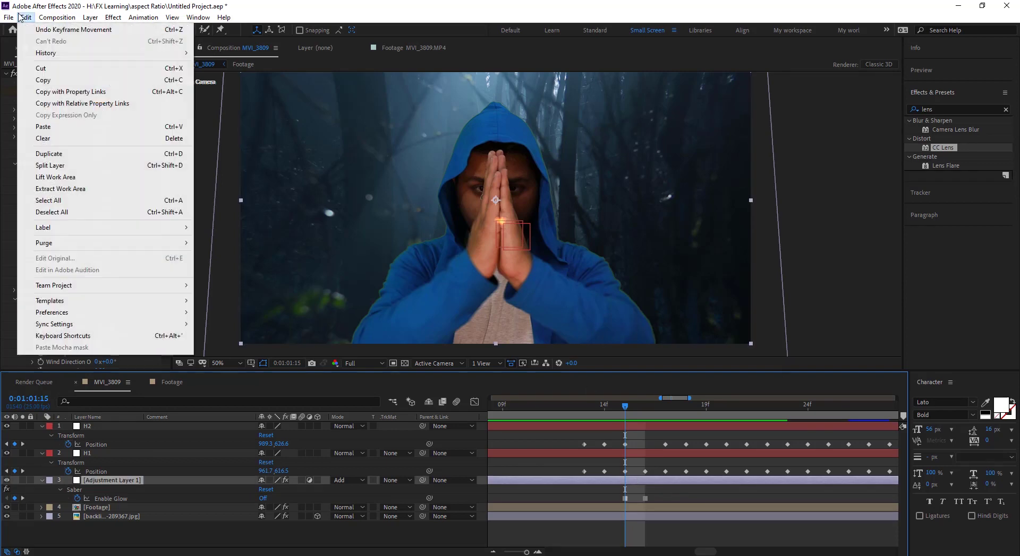
left_click(59, 151)
left_click(581, 484)
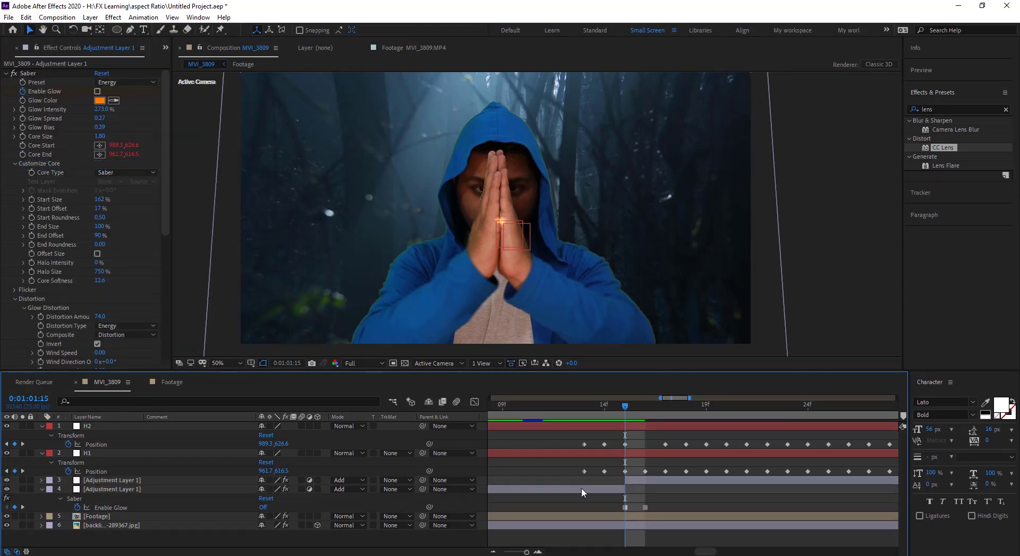
left_click(509, 494)
key("Delete")
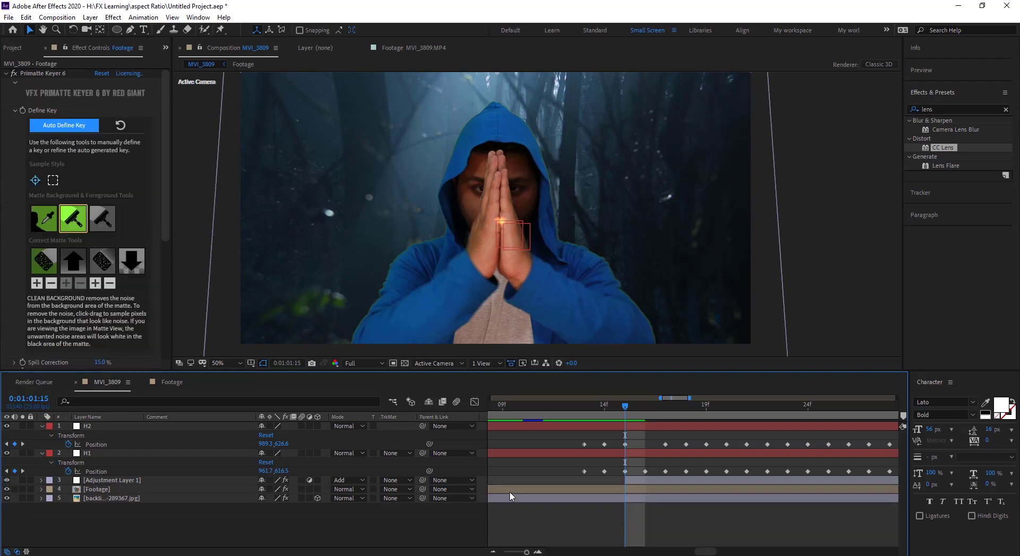
left_click(584, 412)
left_click_drag(584, 413, 522, 412)
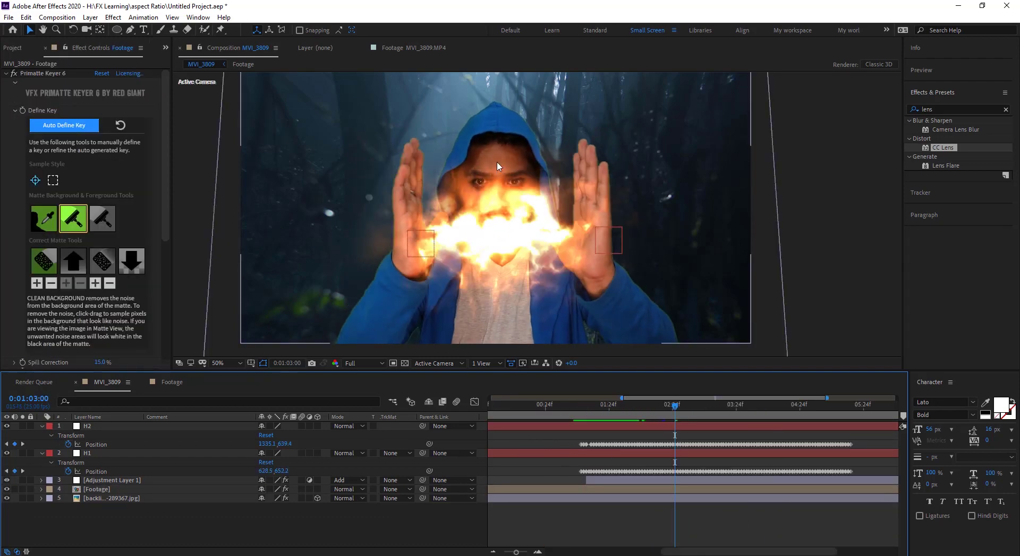
left_click(106, 491)
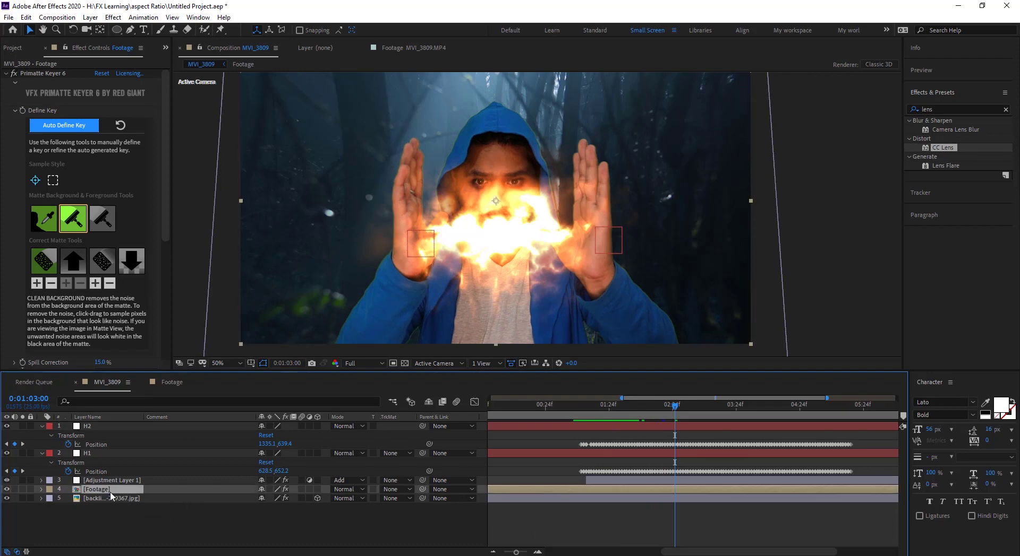
Inside the Footage precomp, apply Color Balance to the top MVI_3809.MP4 layer
double_click(106, 489)
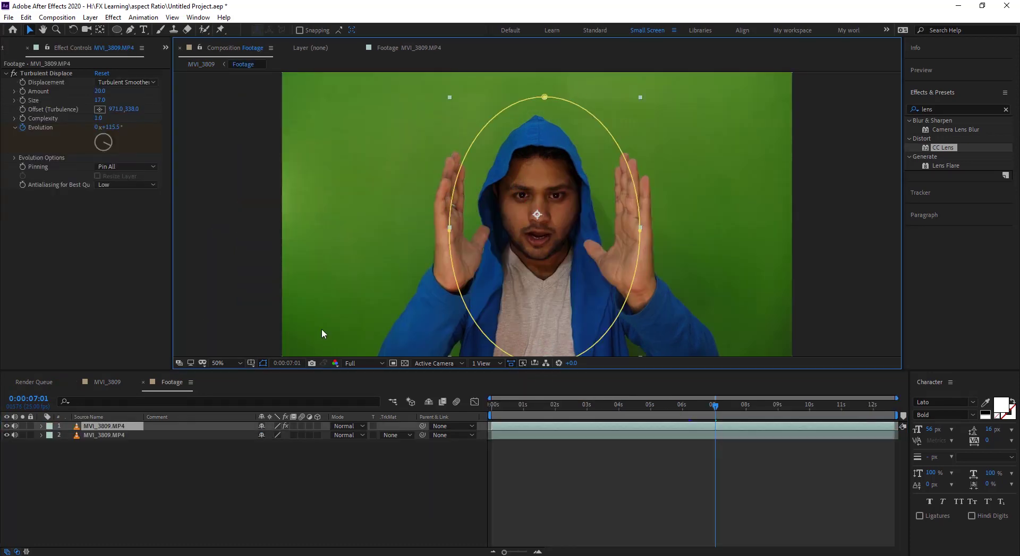
left_click(51, 72)
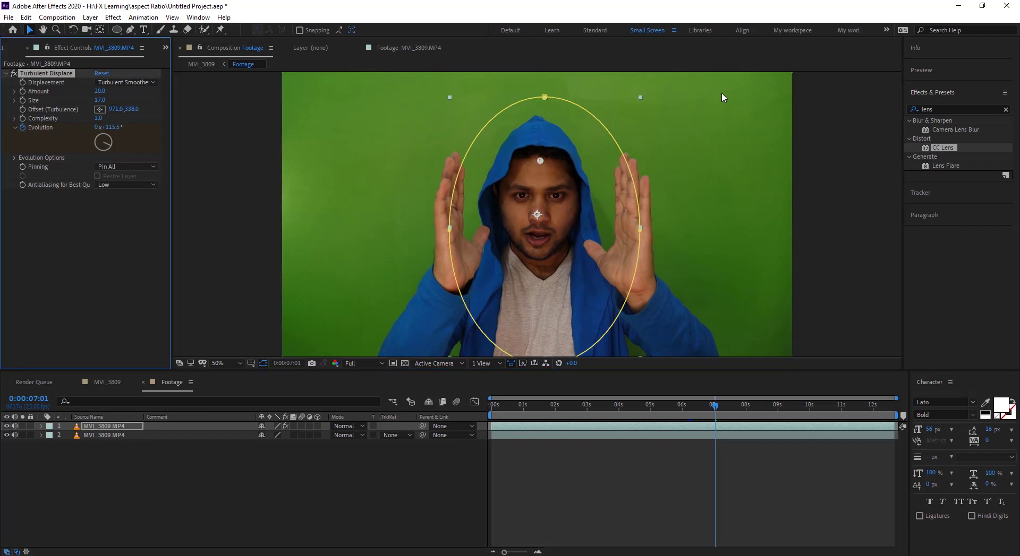
left_click(1005, 109)
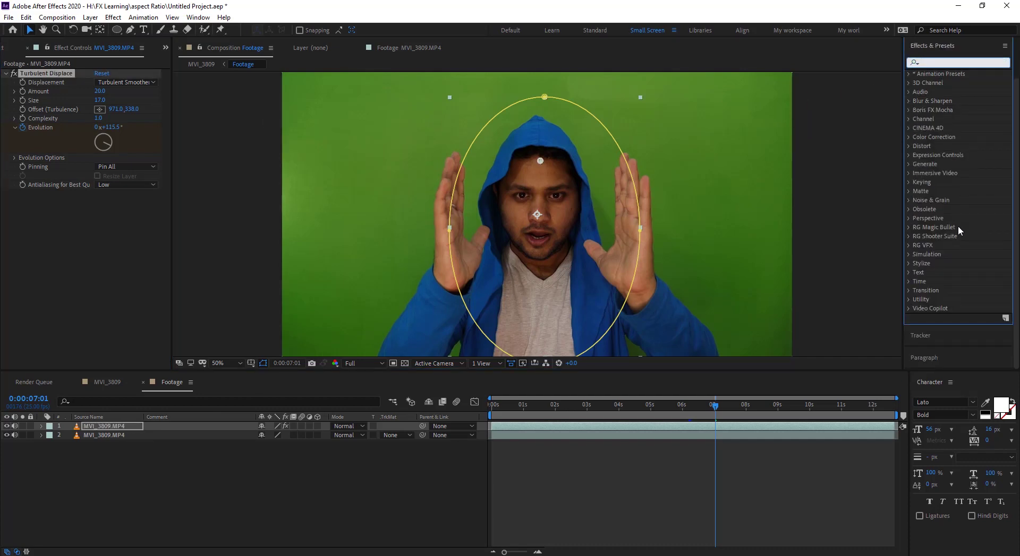
left_click(908, 137)
left_click_drag(950, 263, 647, 435)
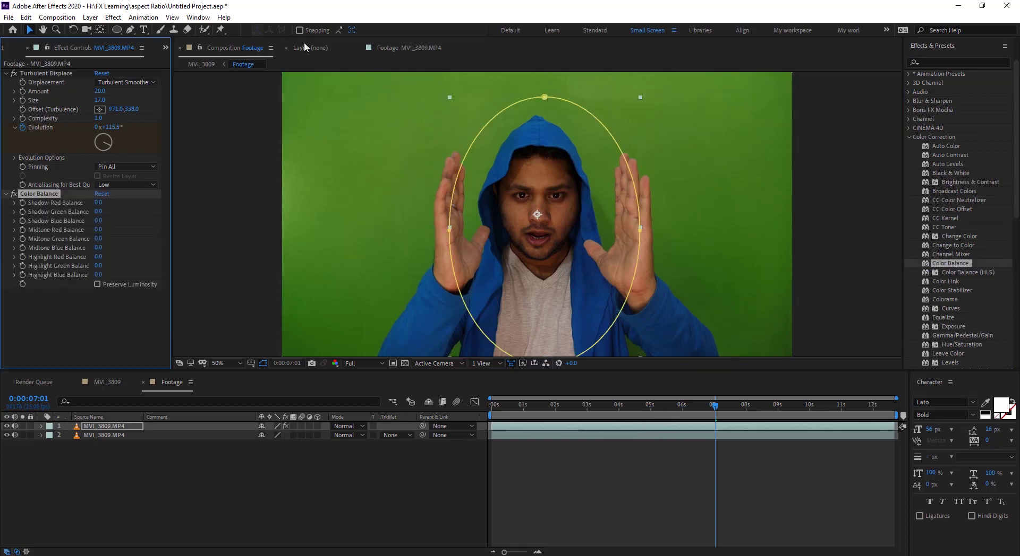
left_click(249, 53)
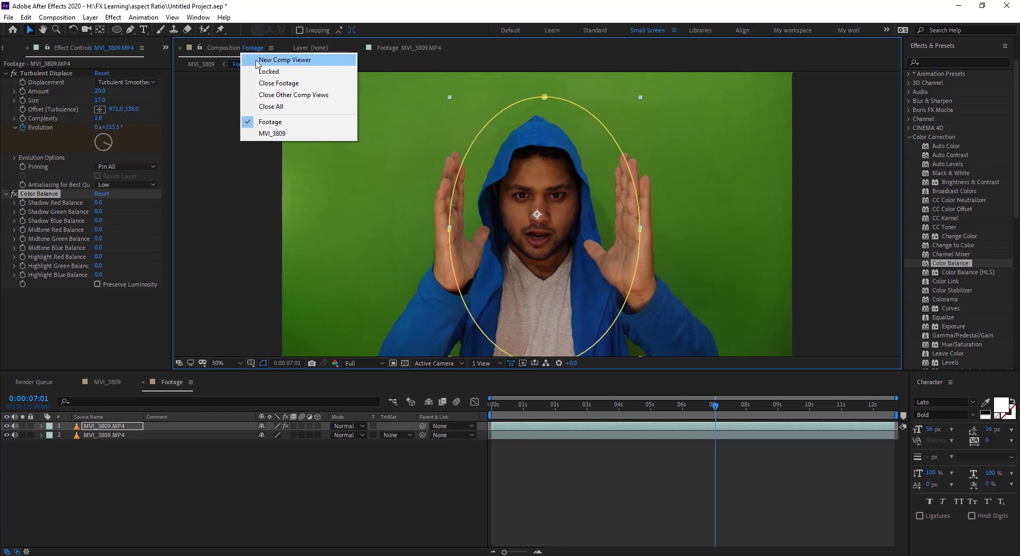
Add a second comp viewer showing MVI_3809 beside the Footage precomp
left_click(257, 60)
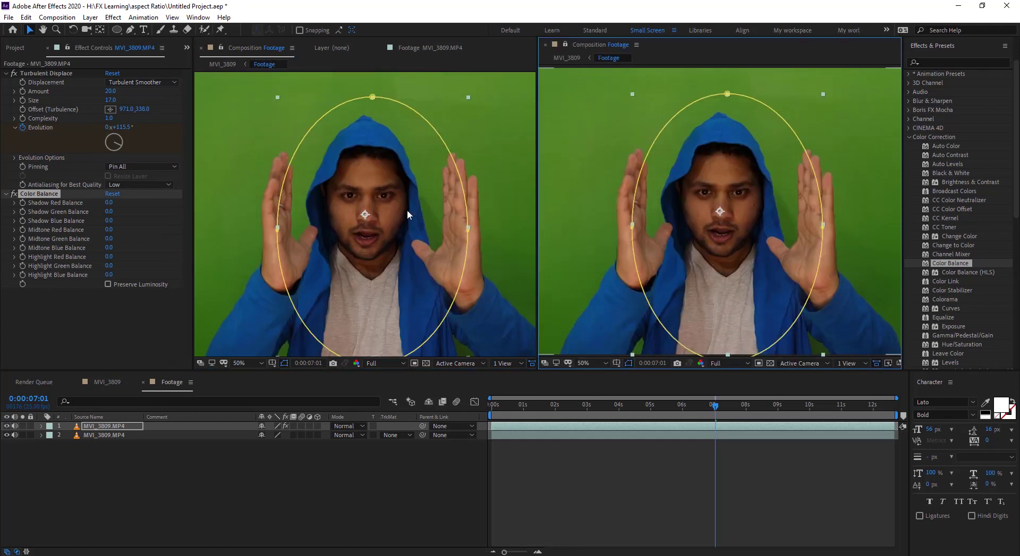
left_click(625, 46)
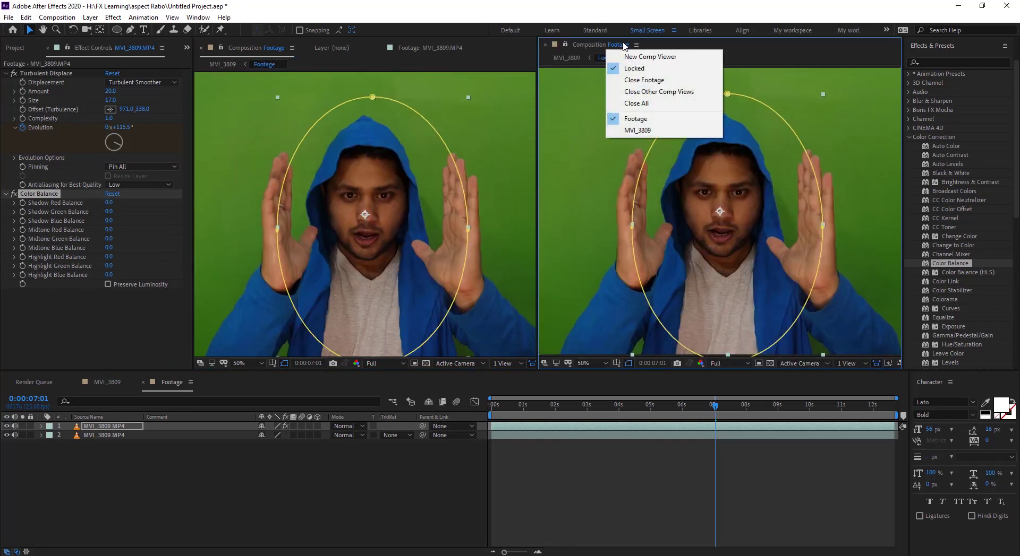
left_click(647, 133)
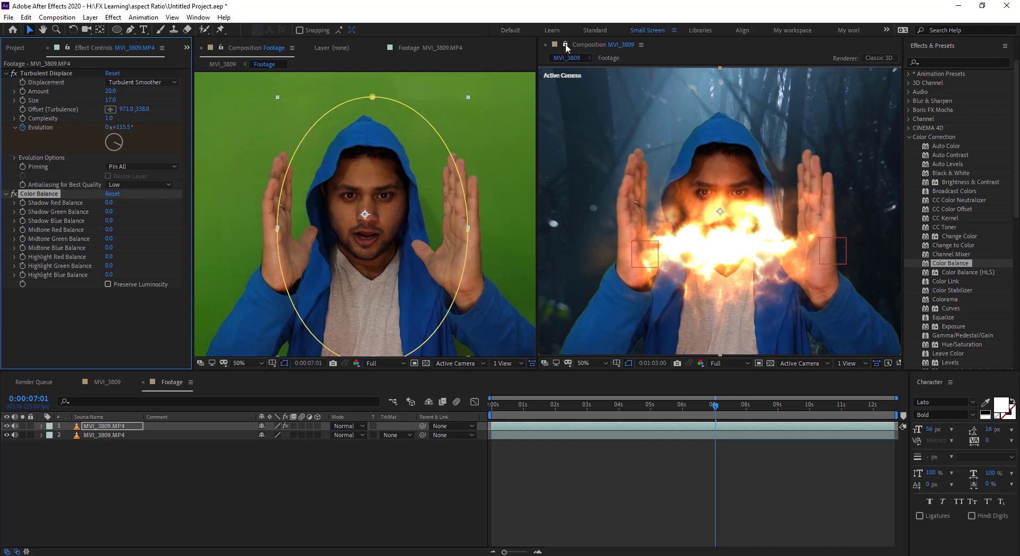
left_click(234, 64)
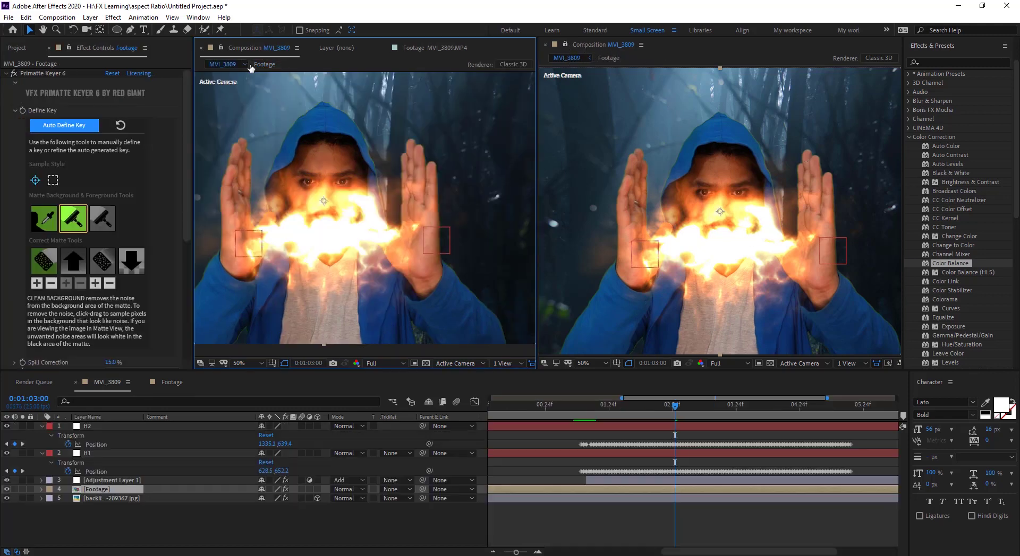
left_click(263, 63)
left_click(234, 64)
left_click(263, 64)
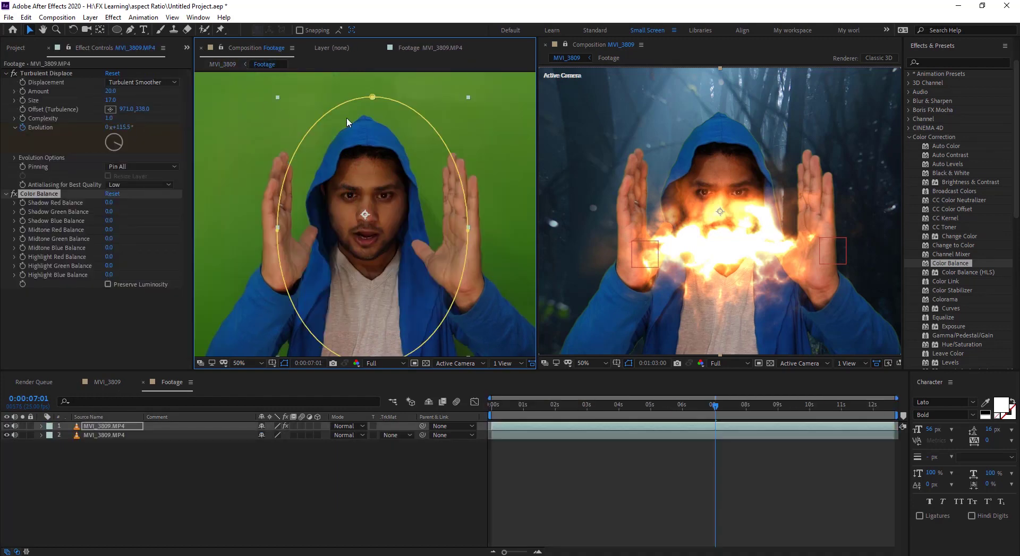
Raise Color Balance Shadow Red Balance to 100 and return both previews to 50%
scroll(365, 208, "up", 2)
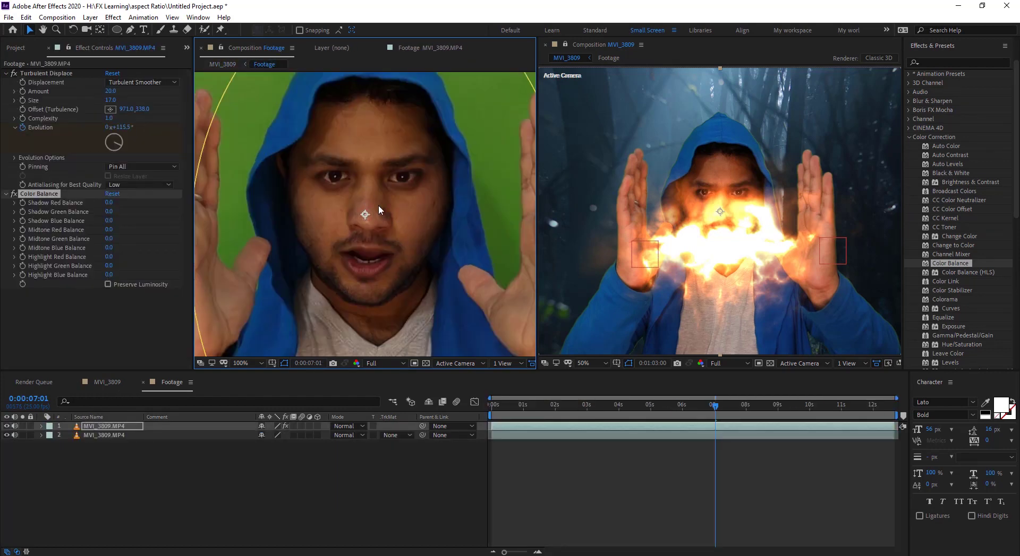
left_click_drag(109, 203, 135, 206)
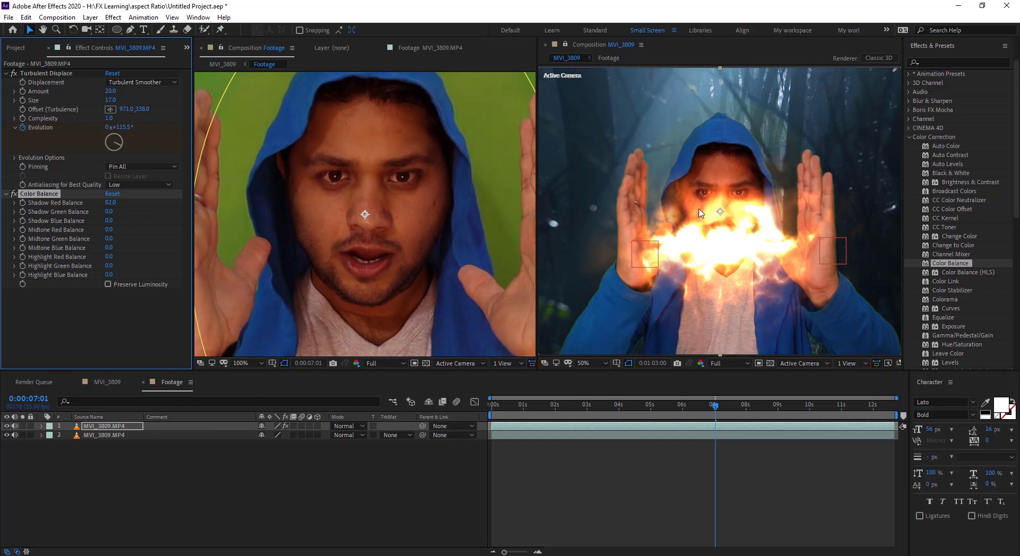
key("slash")
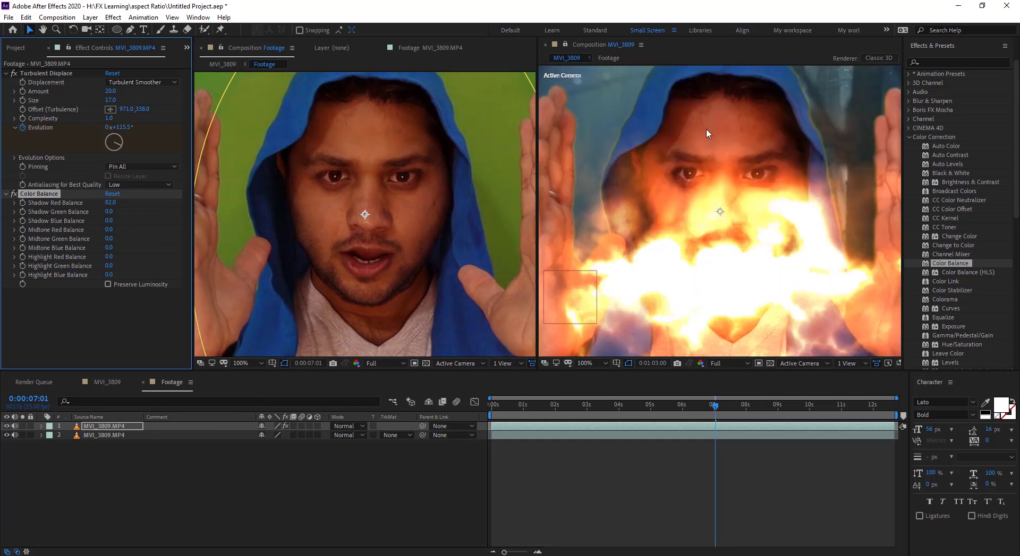
key("comma")
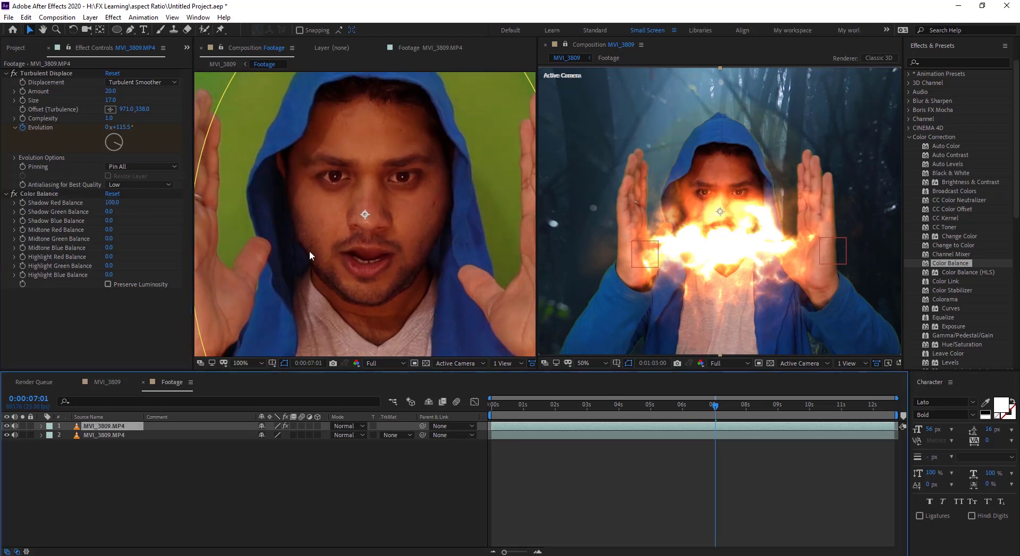
key("comma")
left_click(372, 97)
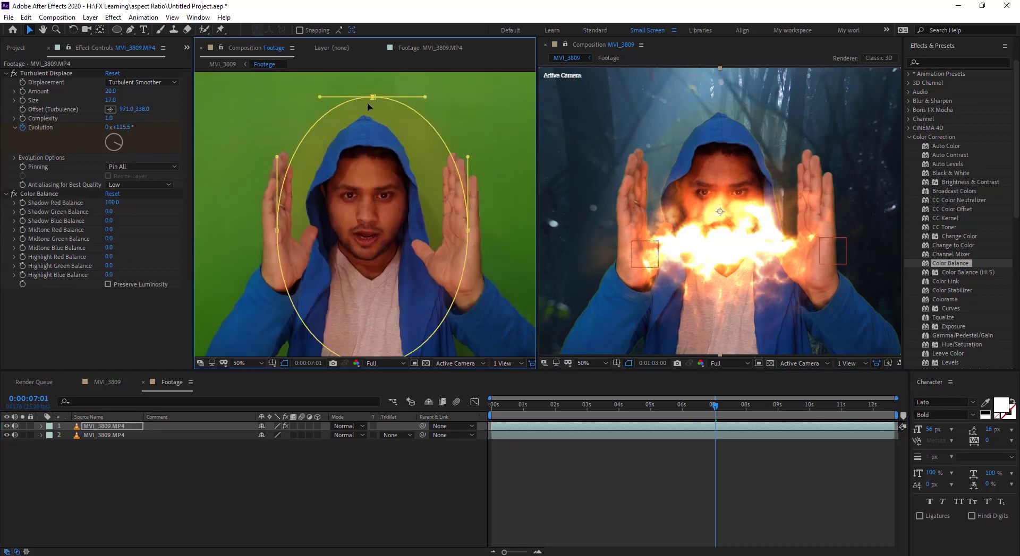
Pull the oval mask's top point down and left, and move its left point outward
left_click_drag(368, 104, 360, 120)
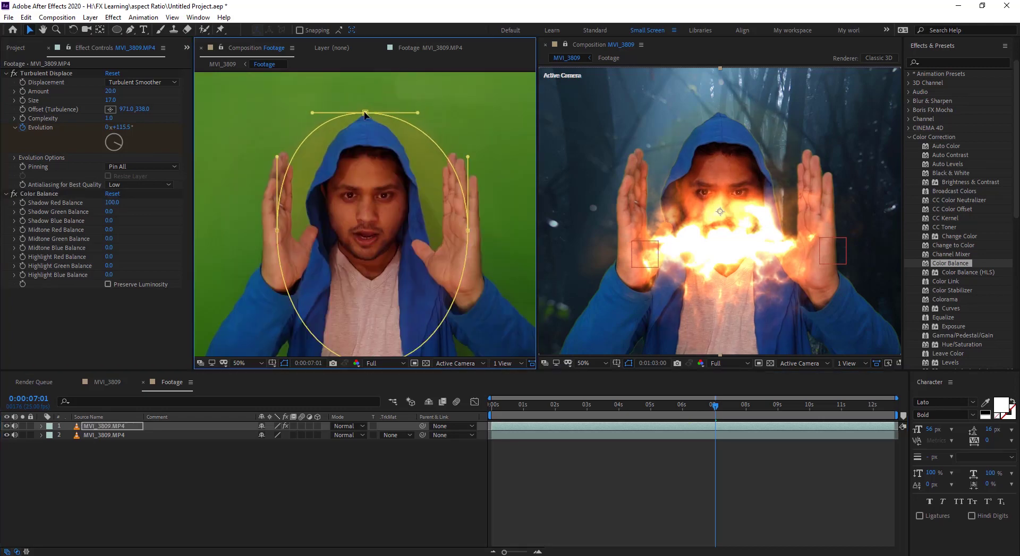
left_click(276, 232, "shift")
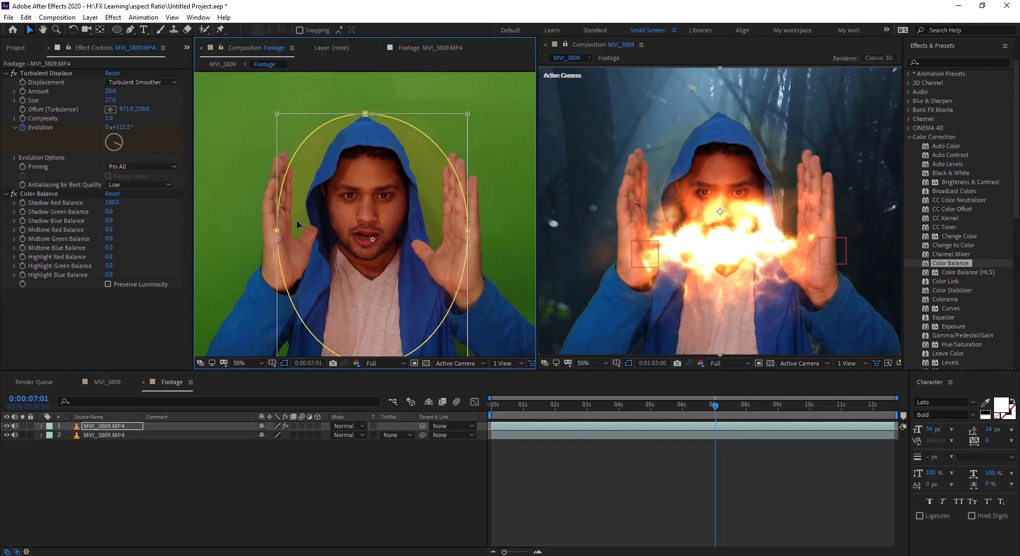
left_click(296, 221)
left_click(130, 31)
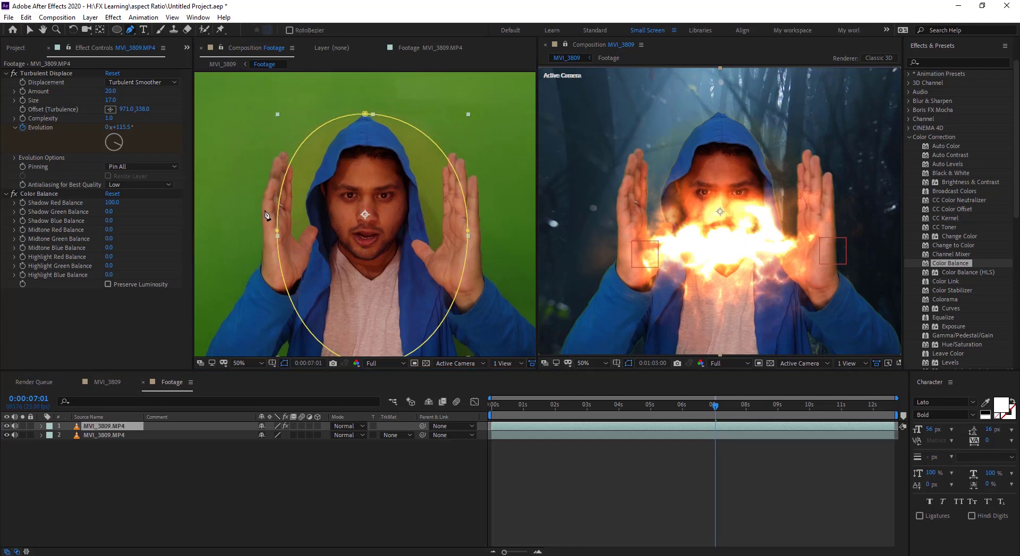
left_click_drag(277, 233, 268, 233)
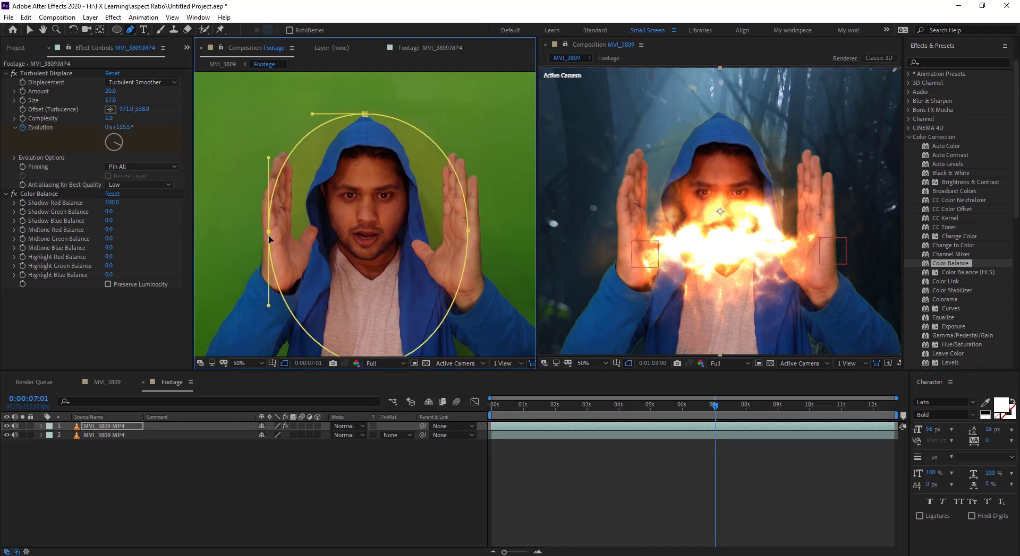
Add points on the mask's upper-left and upper-right arcs and shape them along the hood's outline
left_click(303, 139)
left_click_drag(304, 138, 314, 161)
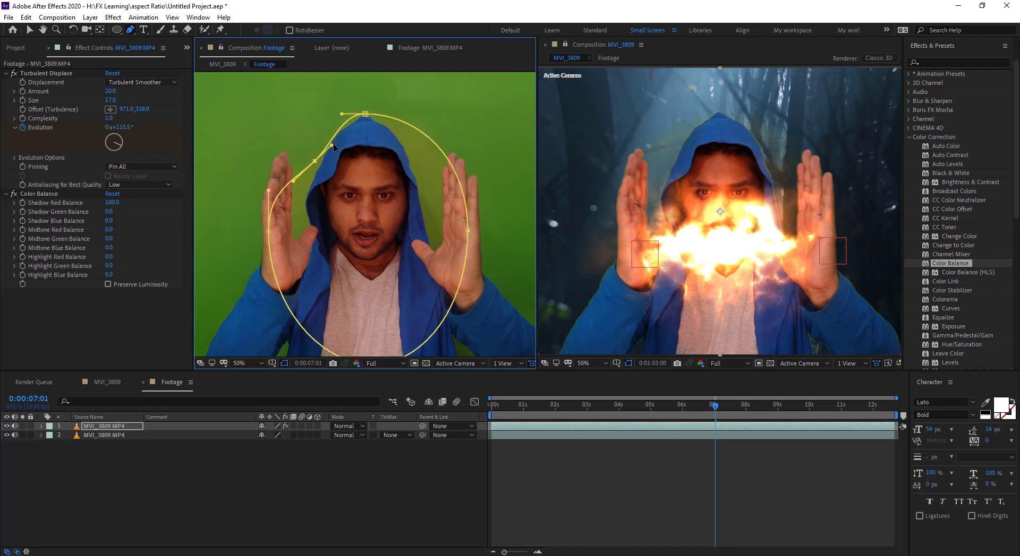
left_click(426, 139)
left_click_drag(427, 139, 463, 166)
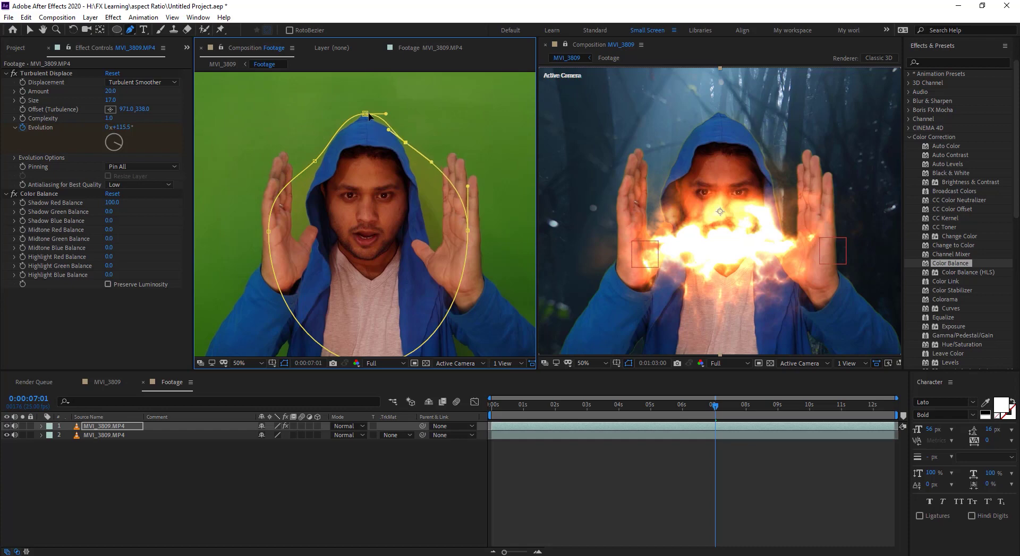
left_click_drag(467, 230, 473, 243)
left_click_drag(317, 161, 301, 148)
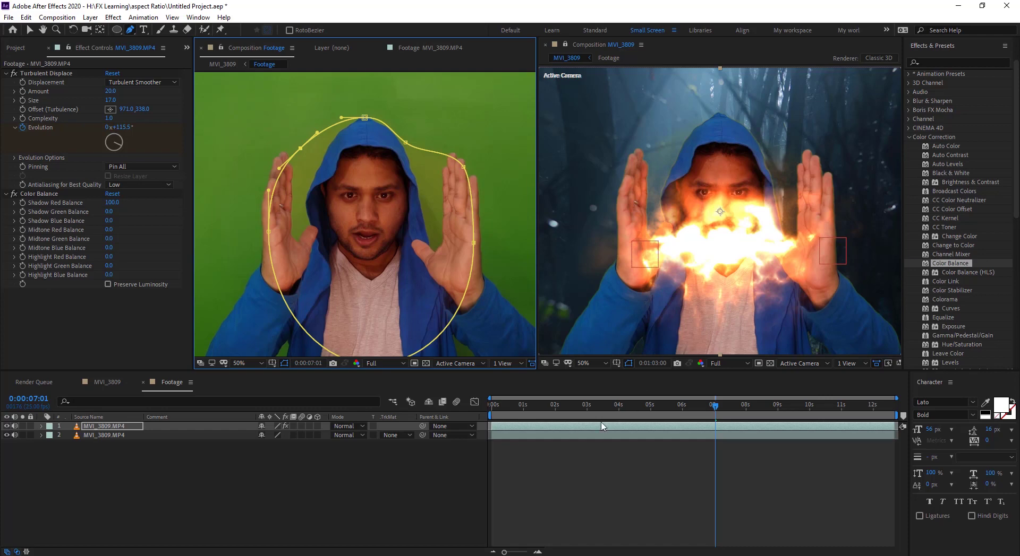
left_click_drag(405, 142, 419, 135)
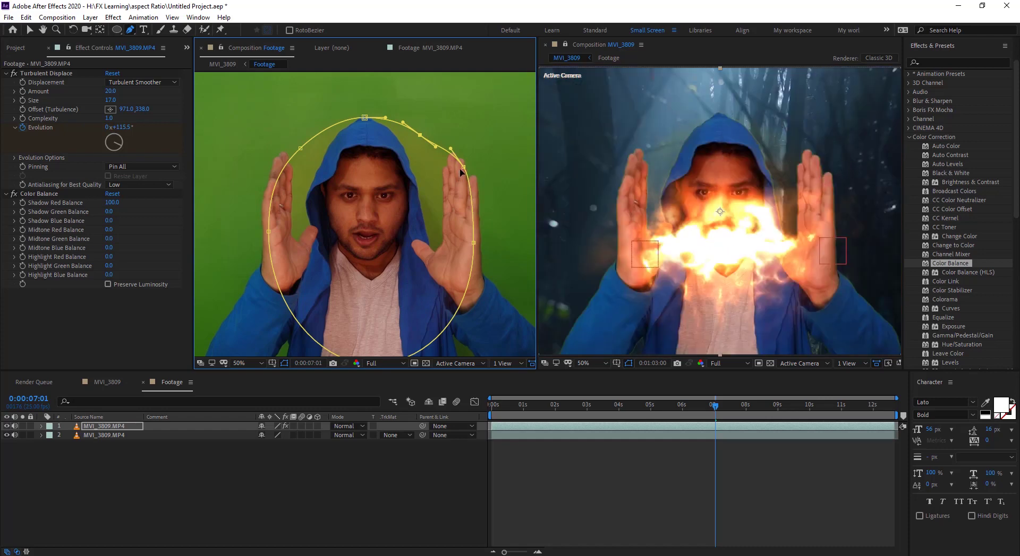
Change the Color Balance Shadow Red Balance keyframe at 0:00:05:21 to 0
left_click(12, 196)
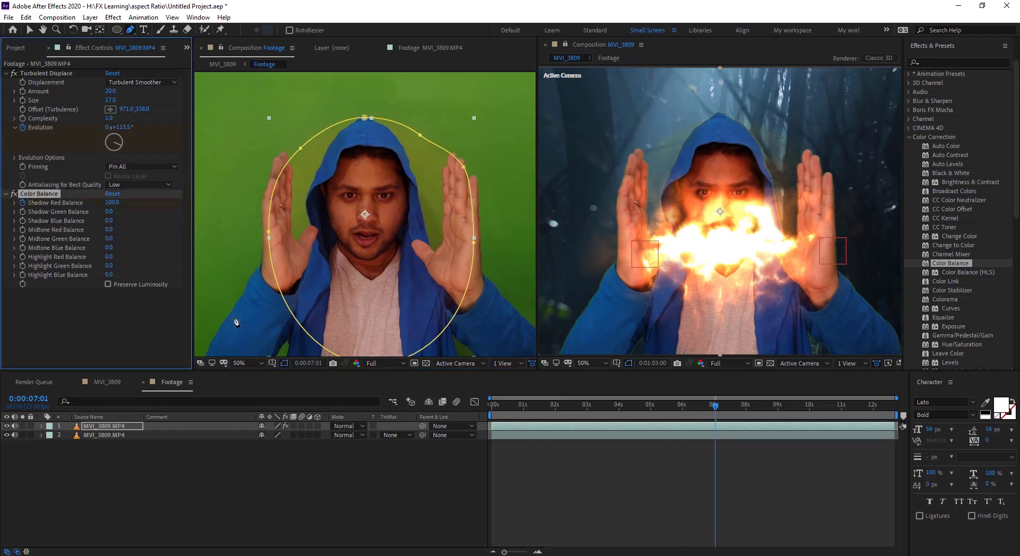
key("u")
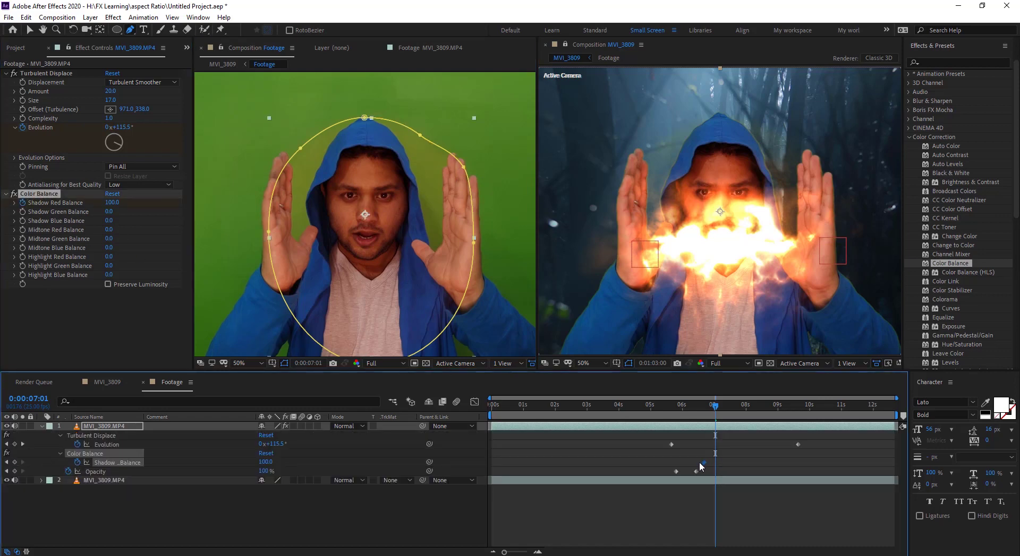
left_click_drag(709, 411, 677, 406)
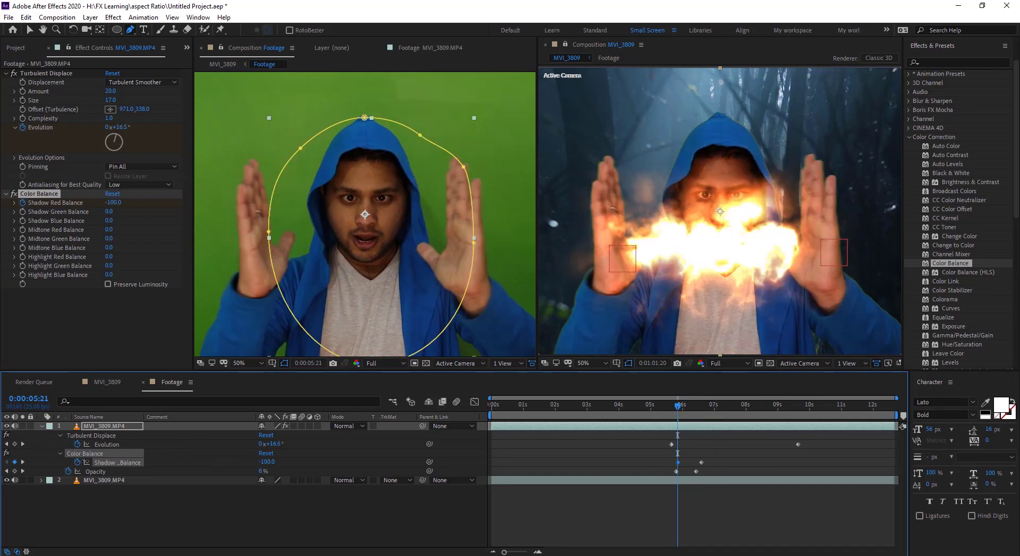
left_click(267, 462)
type("0")
key("Return")
Deselect the layer and scrub forward from 0:00:05:00 to review the fire effect
left_click(377, 525)
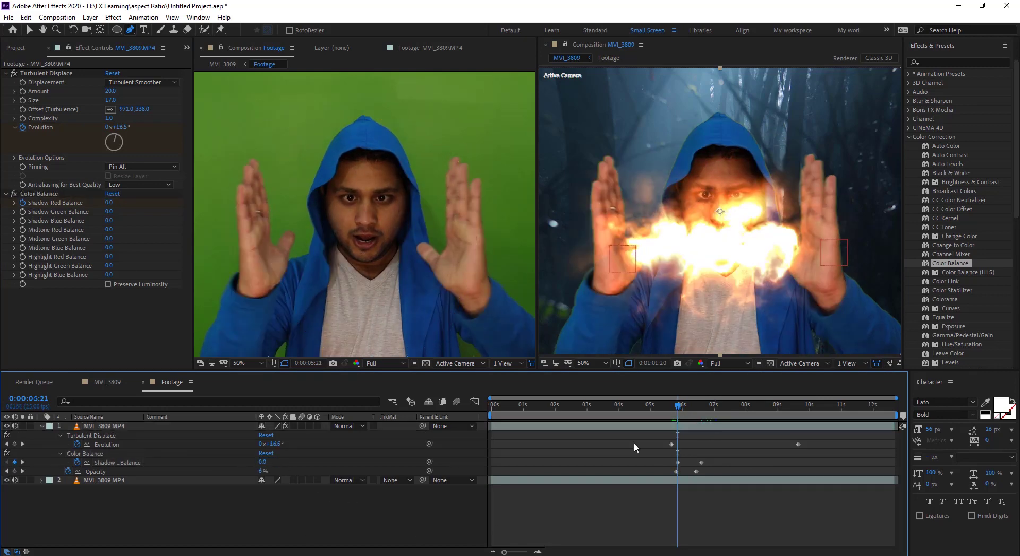
left_click(650, 410)
left_click_drag(652, 397, 684, 412)
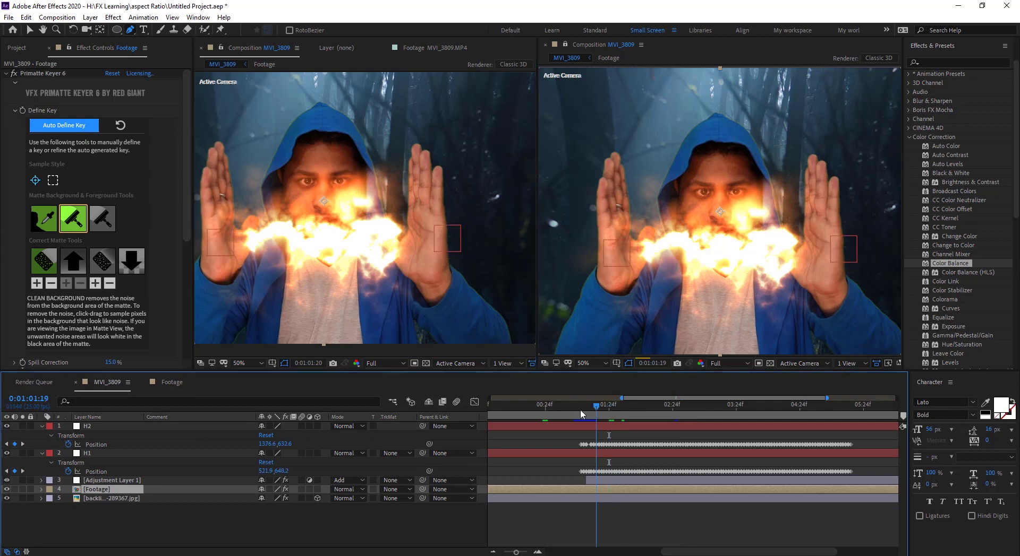
At the open-hands fire frame, raise the Footage precomp's Shadow Blue Balance to 26
mouse_move(608, 421)
left_mouse_down()
mouse_move(570, 407)
mouse_move(593, 410)
left_mouse_up()
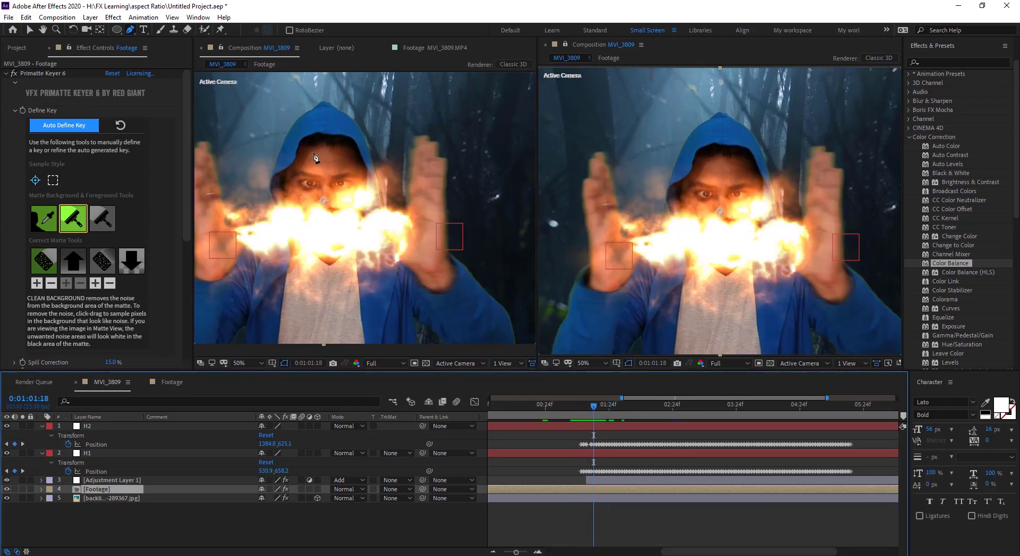
left_click_drag(553, 408, 613, 407)
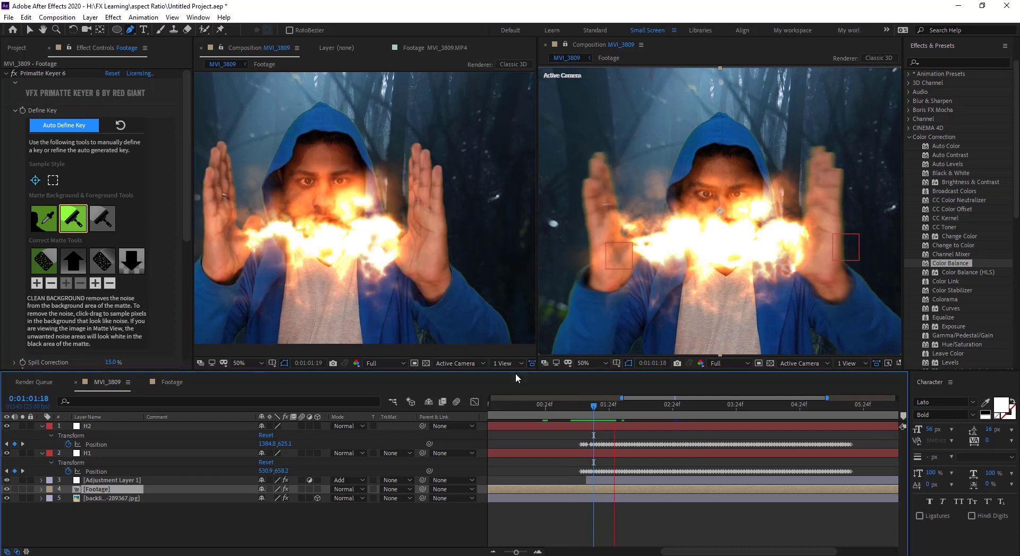
double_click(614, 490)
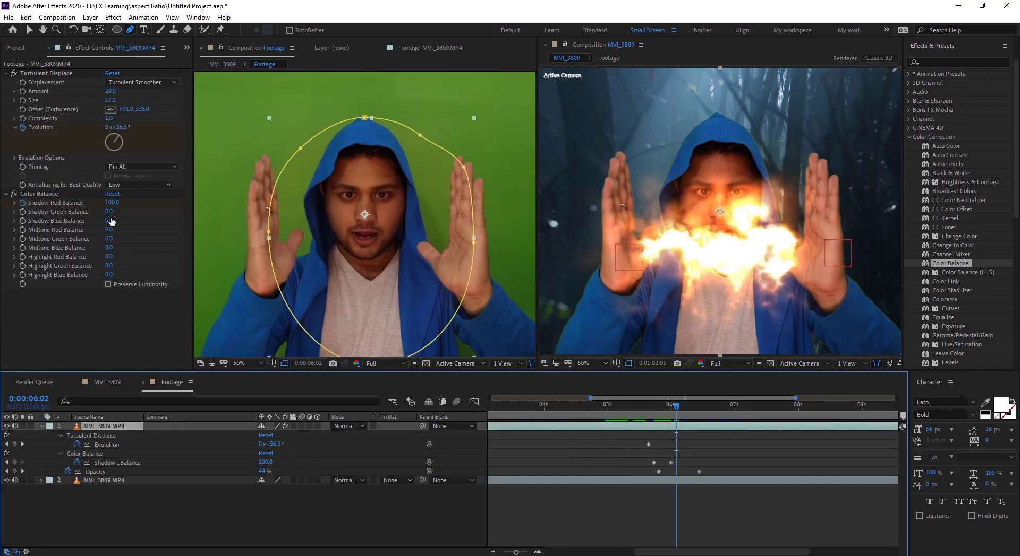
left_click_drag(111, 221, 145, 218)
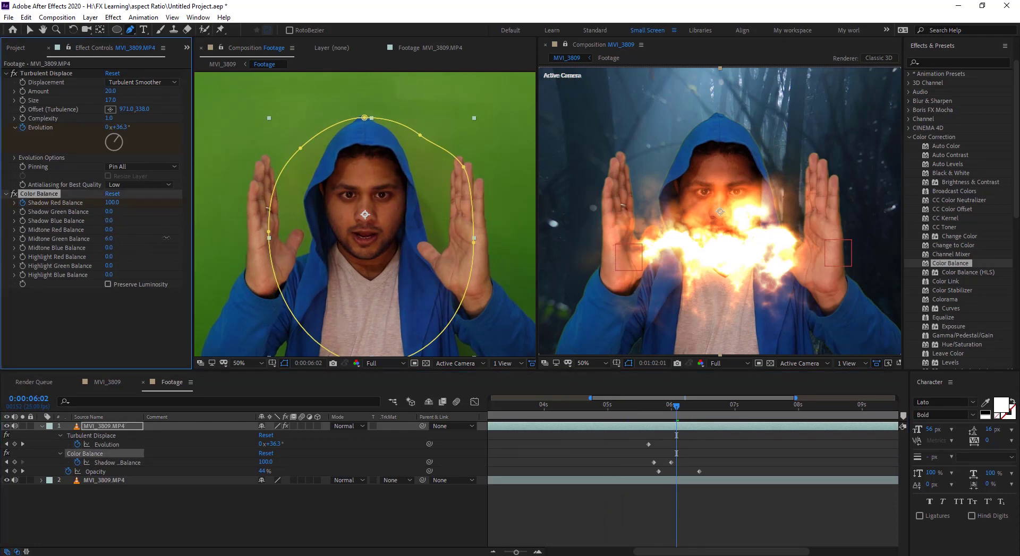
Back in MVI_3809, select the Footage layer and show its effect settings
left_click(107, 382)
left_click(573, 489)
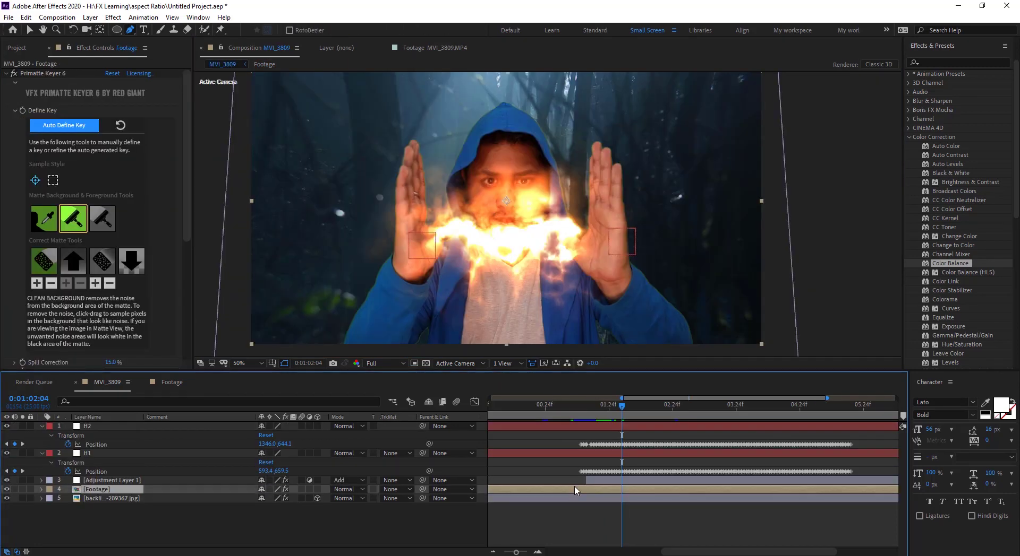
left_click(9, 77)
Apply Change to Color to the Footage layer and sample the hoodie as the From colour
left_click(7, 75)
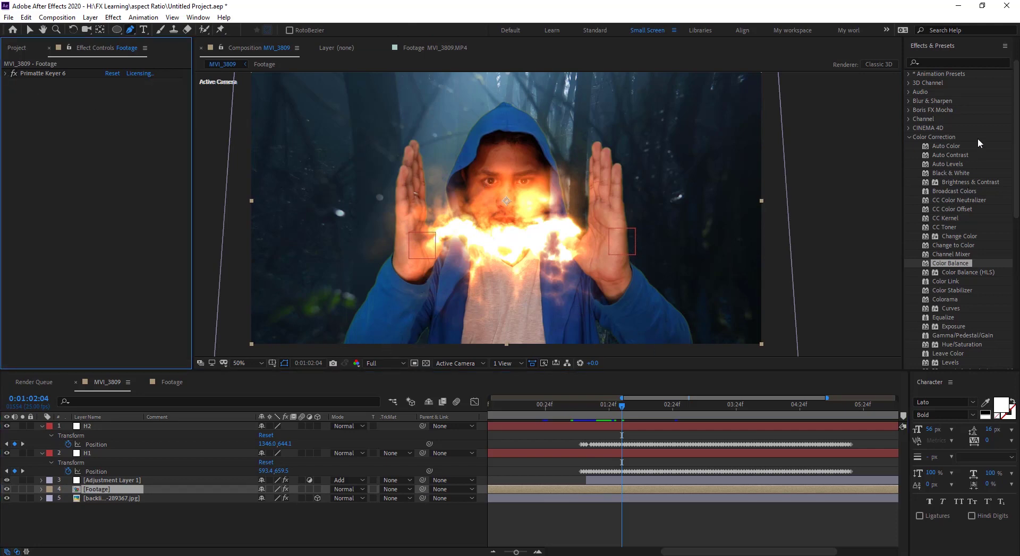
scroll(978, 139, "up", 2)
left_click(951, 109)
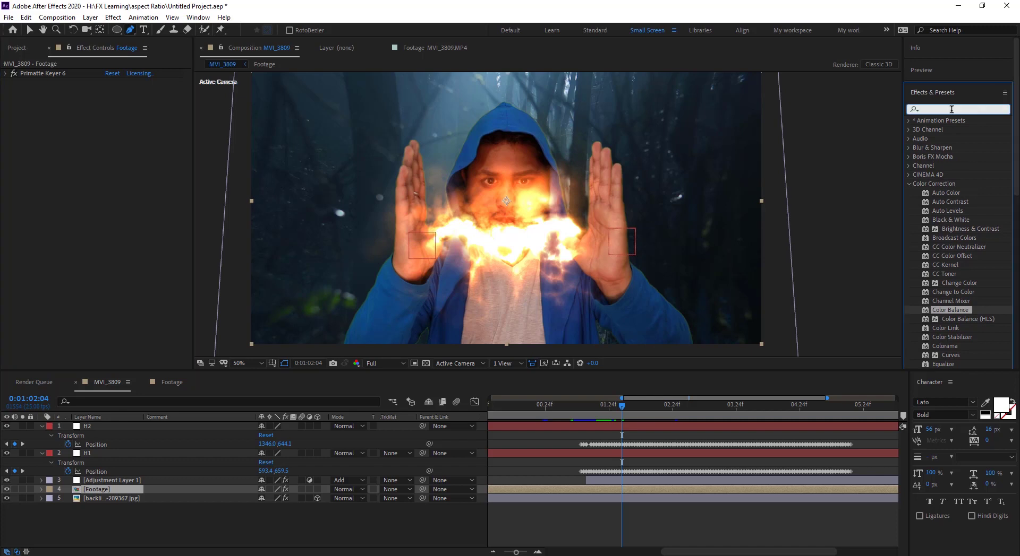
type("chan")
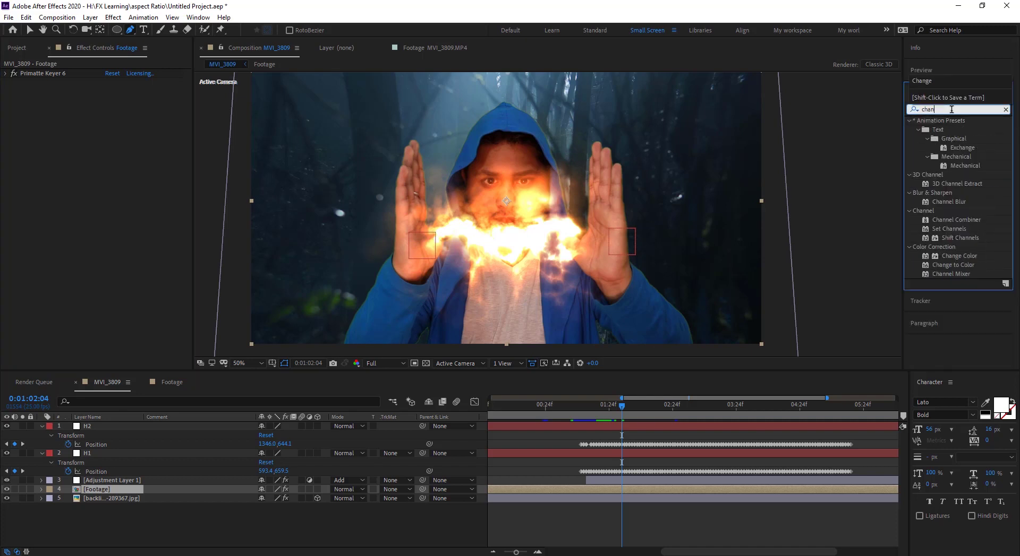
type("g")
left_click_drag(960, 176, 138, 101)
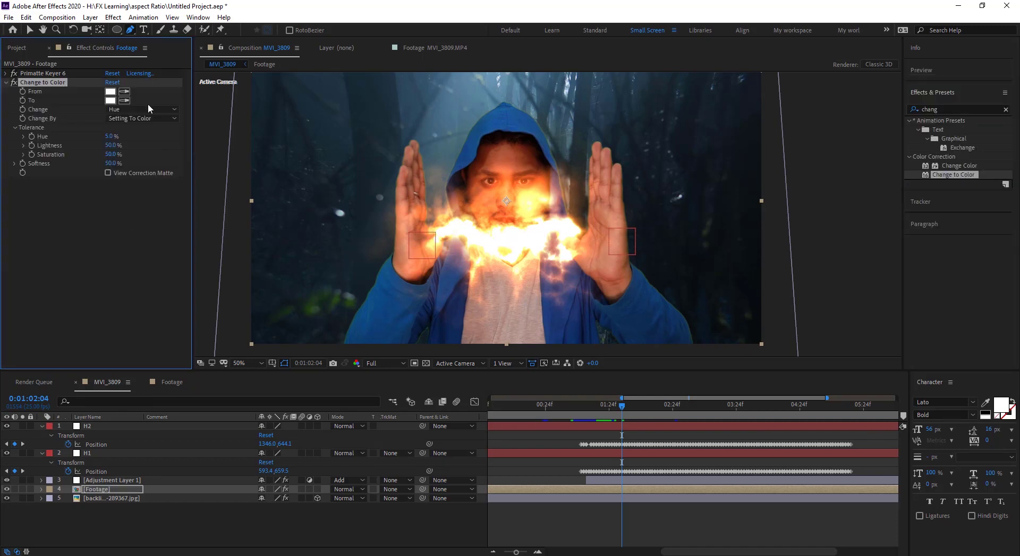
left_click(125, 93)
left_click(641, 298)
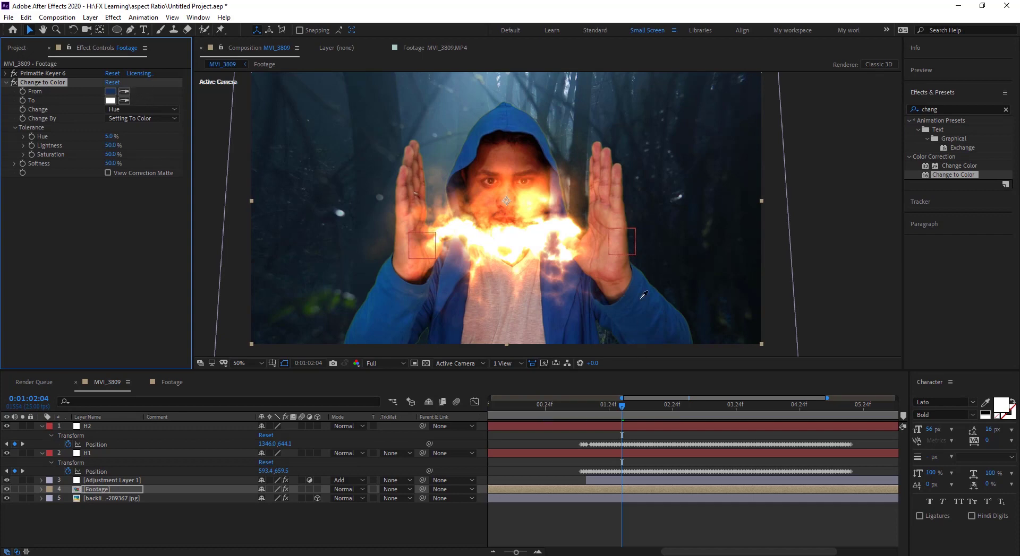
Widen the Hue tolerance to 21.5% and preview the recoloured hoodie from 0:00:55:24
scroll(535, 253, "up", 2)
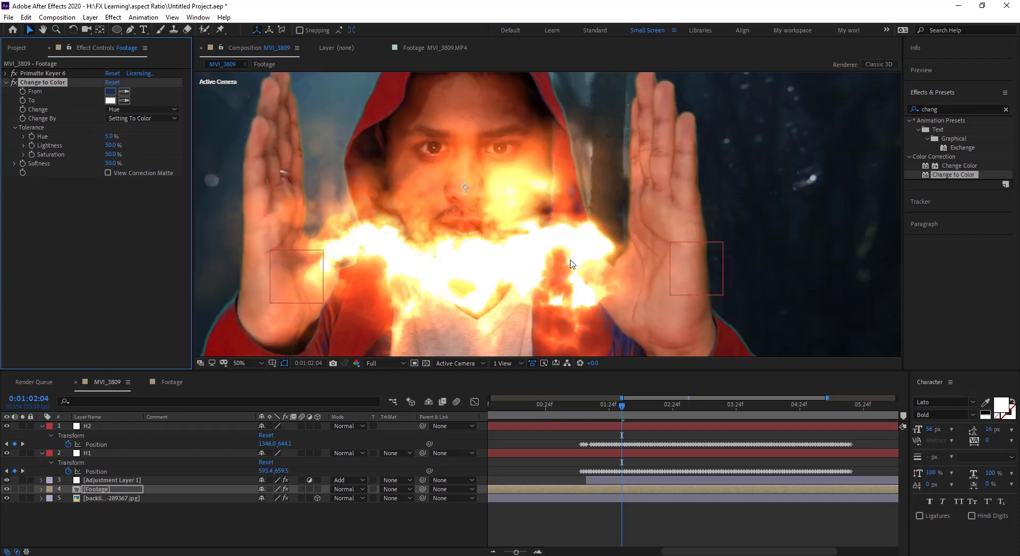
scroll(547, 236, "down", 2)
scroll(543, 260, "up", 2)
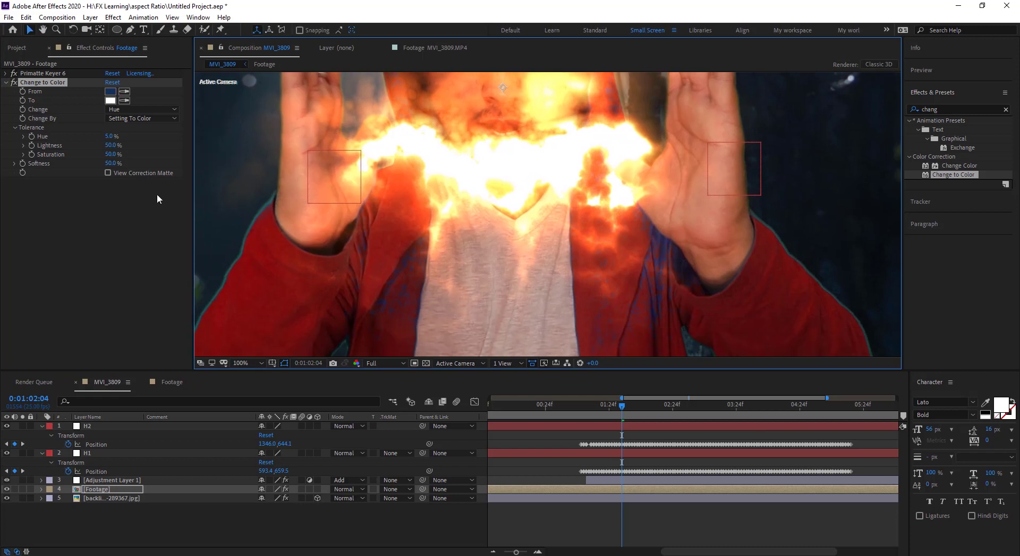
left_click_drag(111, 136, 194, 139)
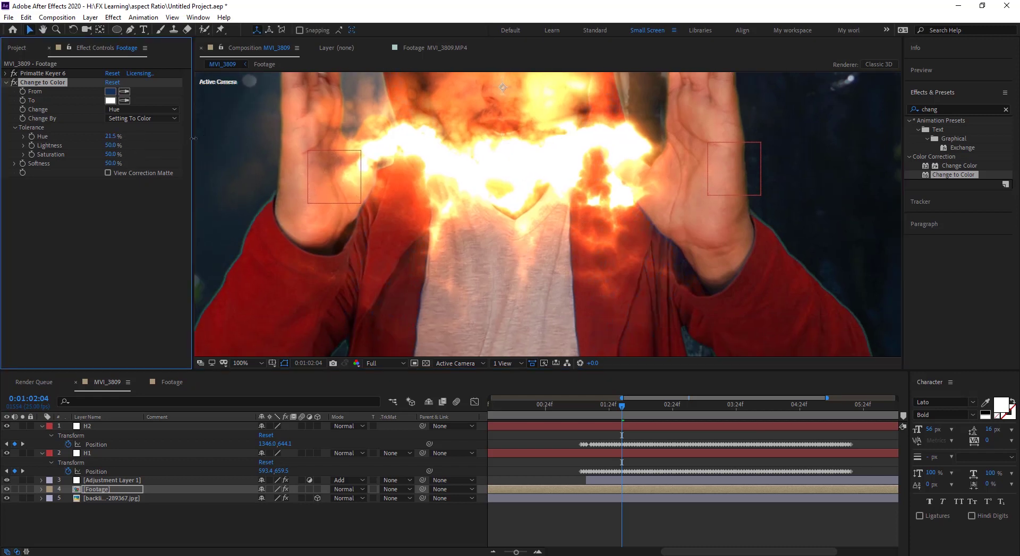
scroll(393, 285, "down", 2)
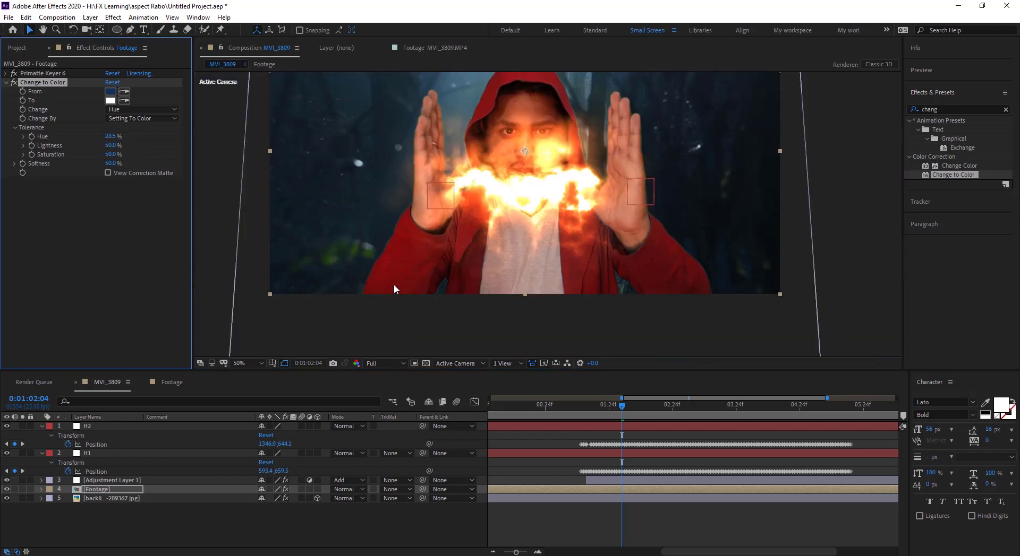
scroll(448, 137, "up", 1)
left_click_drag(575, 404, 412, 409)
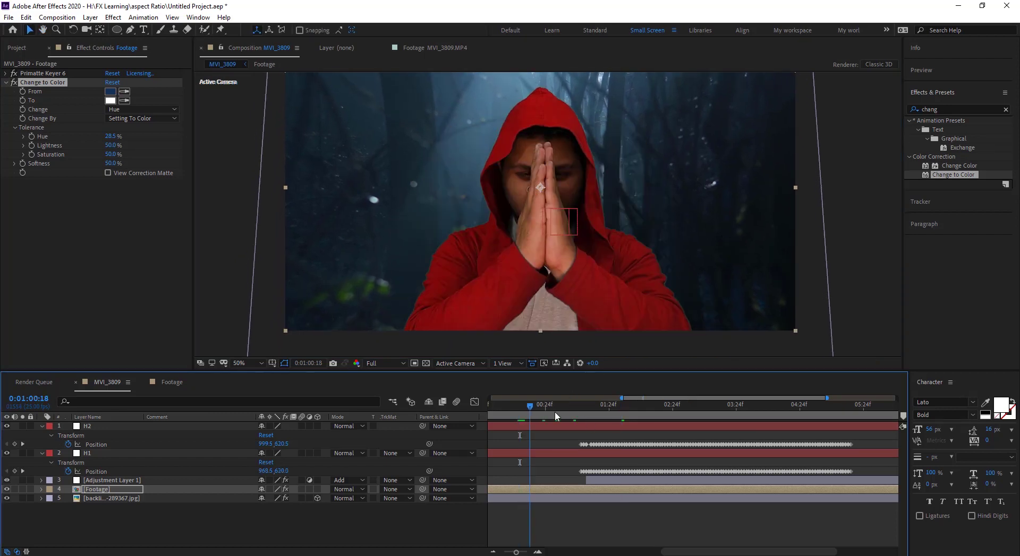
key("space")
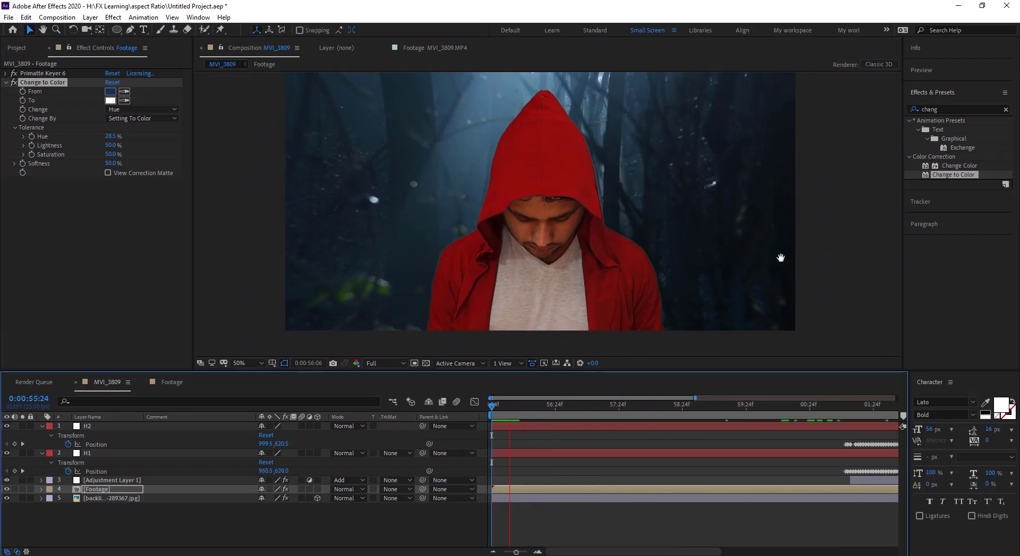
key("space")
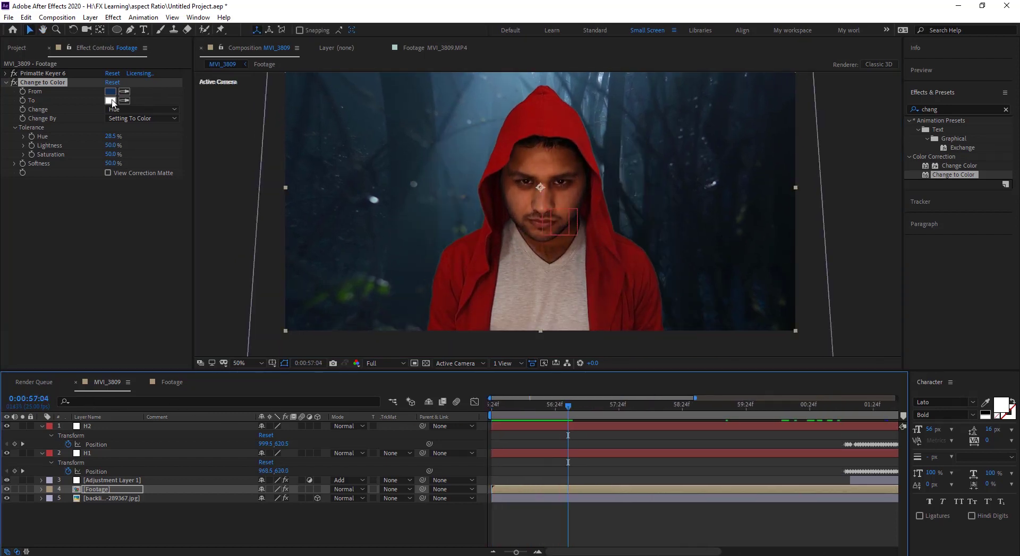
Set Change to Color to change Hue & Saturation only
left_click(141, 110)
left_click(143, 157)
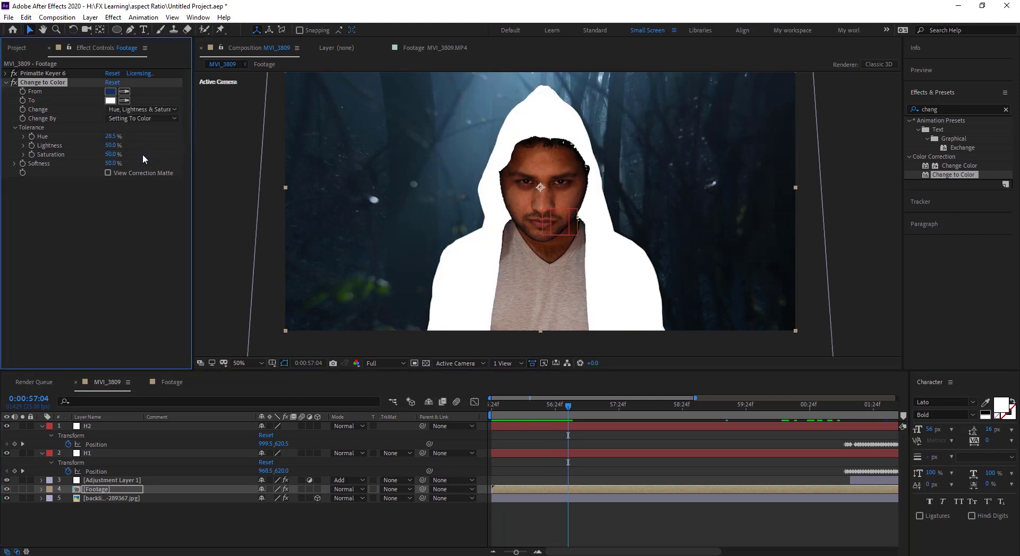
left_click(109, 109)
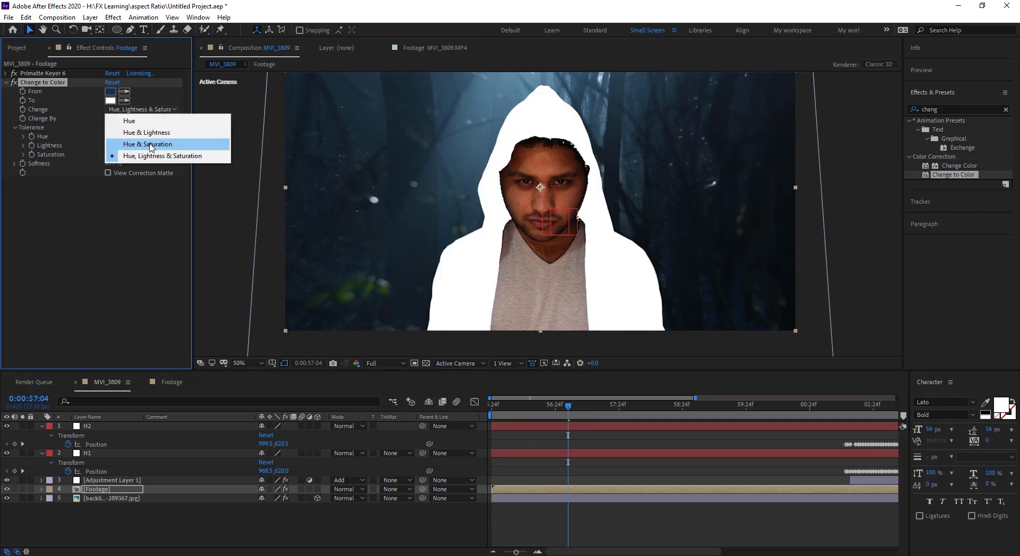
left_click(147, 145)
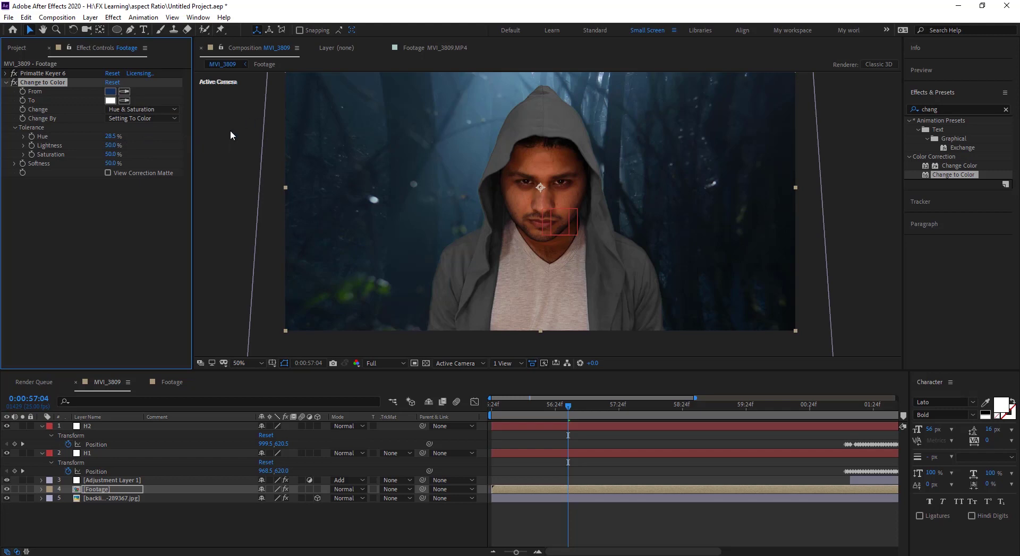
Make the target colour black and lower the Lightness tolerance to 15.5%
left_click(108, 100)
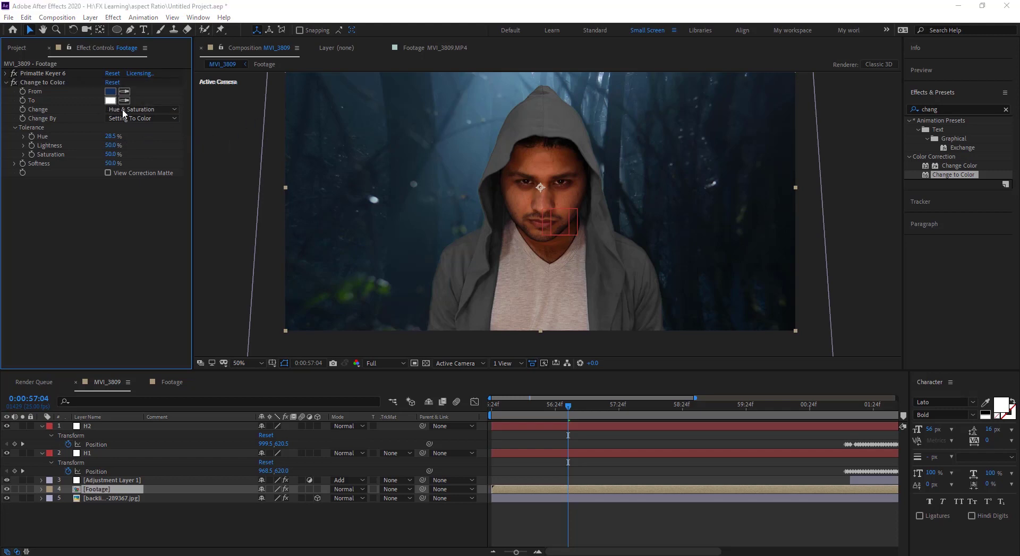
left_click_drag(159, 249, 162, 359)
left_click(281, 225)
left_click_drag(109, 145, 51, 148)
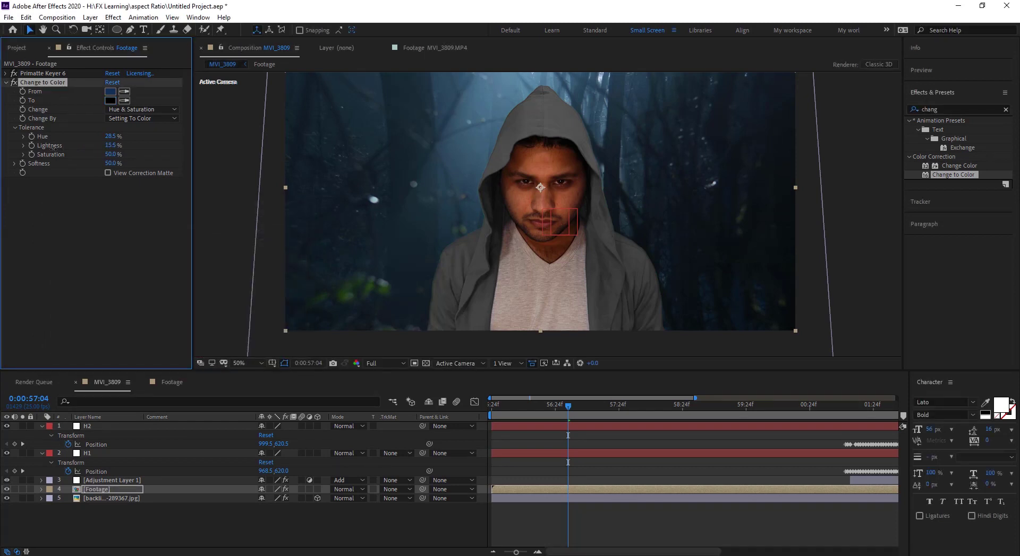
left_click(590, 517)
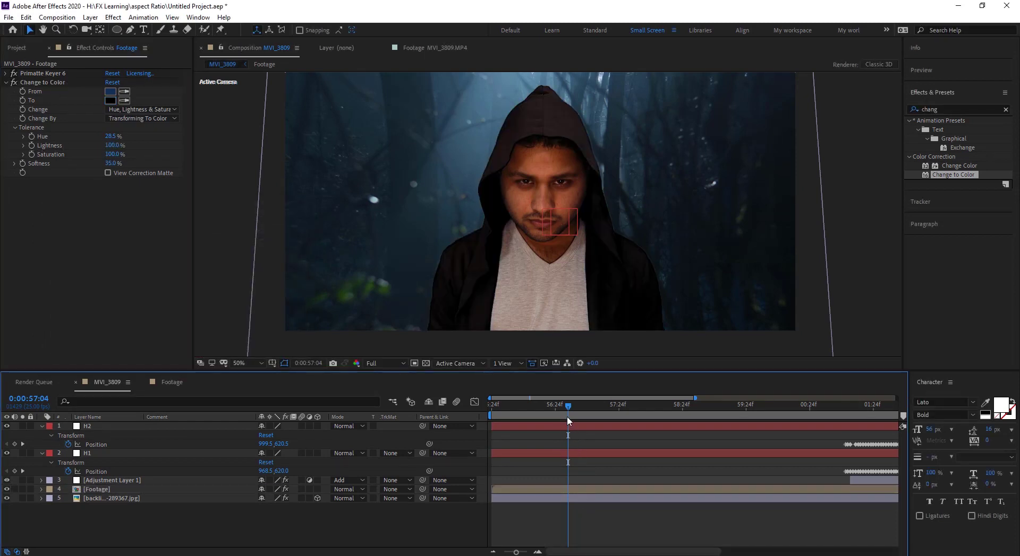
left_click_drag(567, 418, 789, 415)
Raise Change to Color Softness to 57% and check the edges at 100% zoom
key("/")
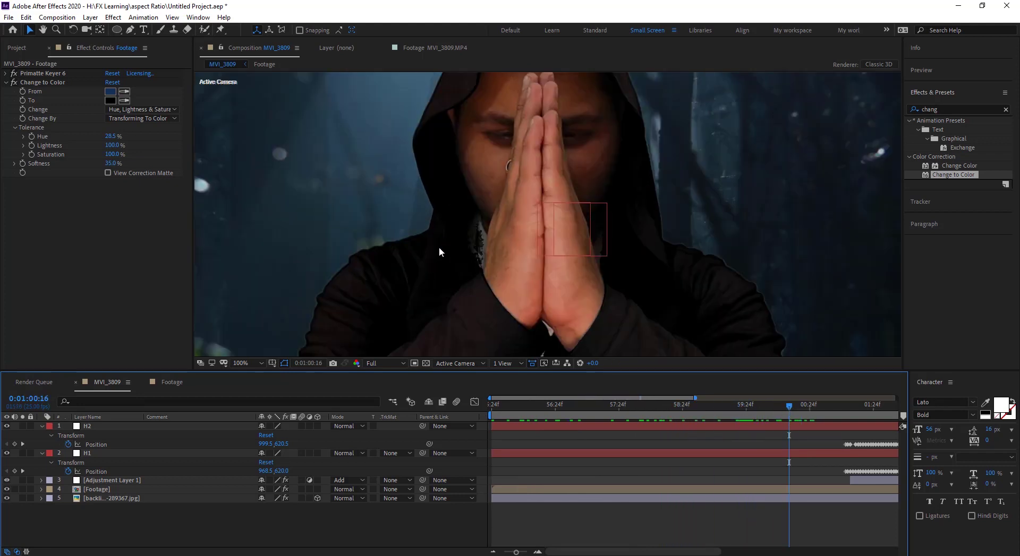
scroll(440, 251, "up", 1)
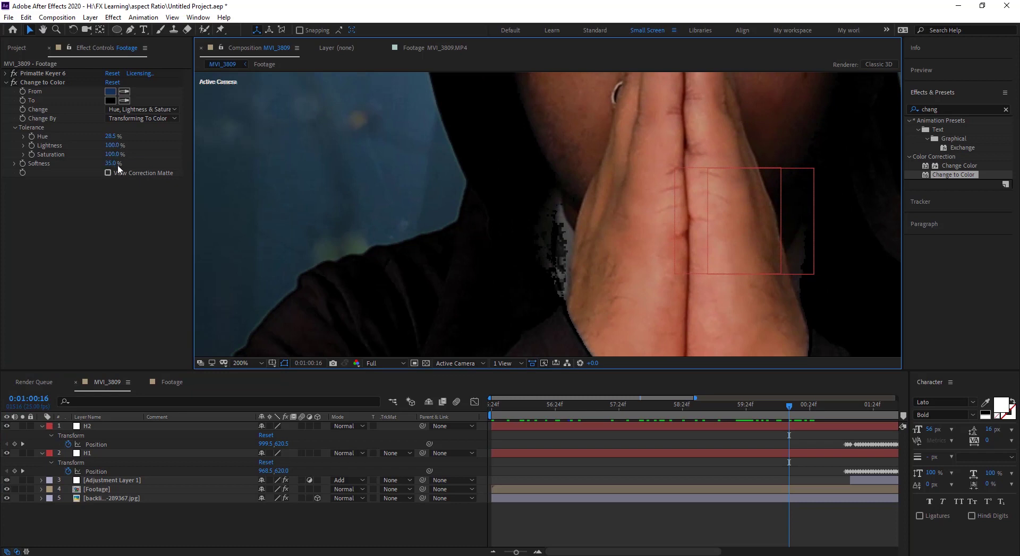
mouse_move(110, 163)
left_mouse_down()
mouse_move(178, 166)
mouse_move(156, 168)
left_mouse_up()
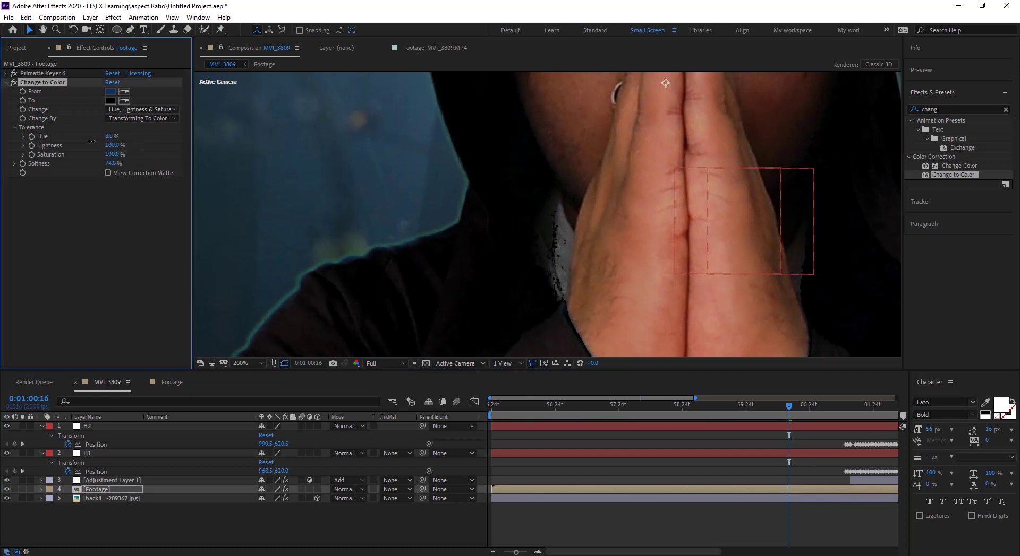
scroll(360, 182, "down", 4)
left_click_drag(476, 215, 383, 208)
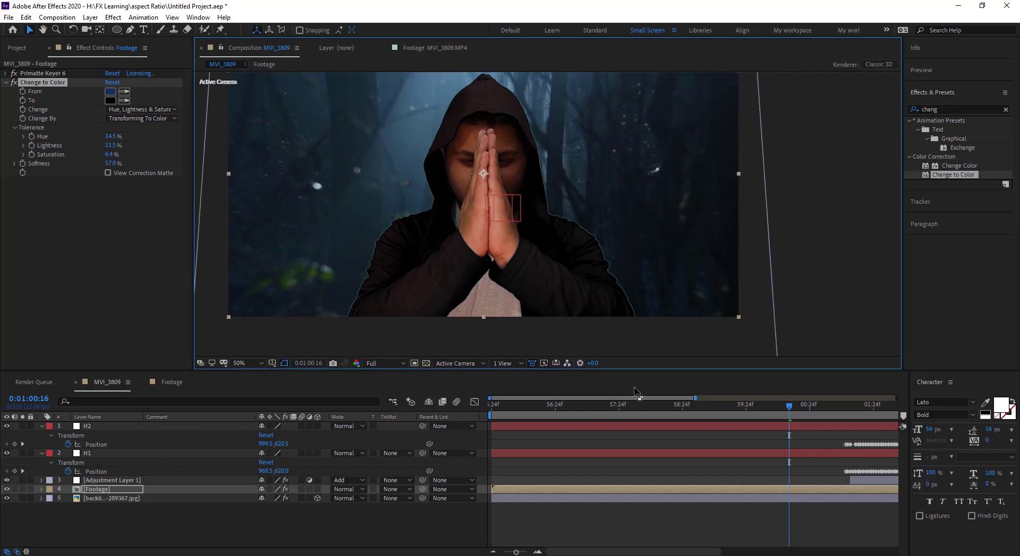
left_click_drag(710, 416, 685, 411)
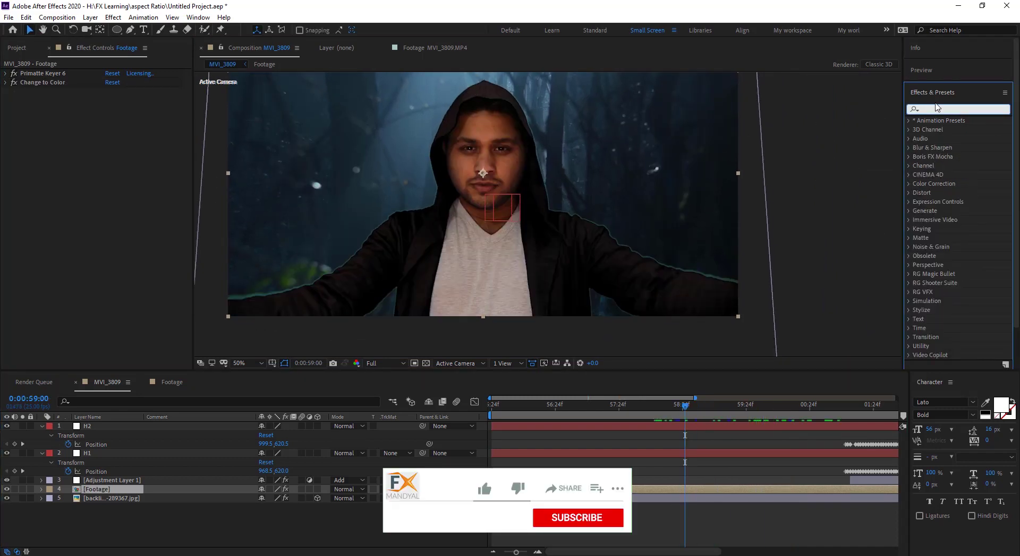
Apply Matte Choker with Geometric Softness 1 at 9.9 and Choke 1 at 82
type("chor")
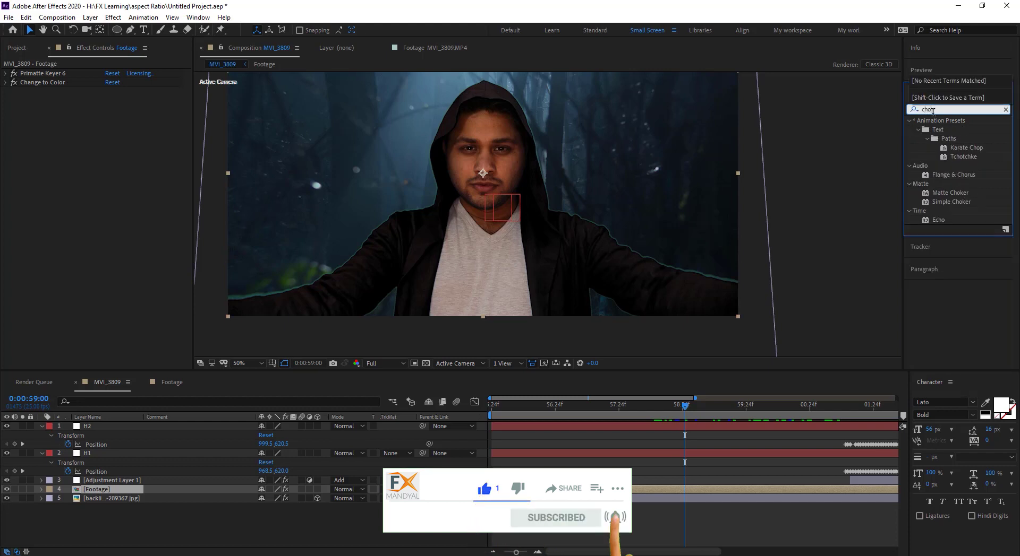
type("k")
left_click_drag(944, 134, 154, 210)
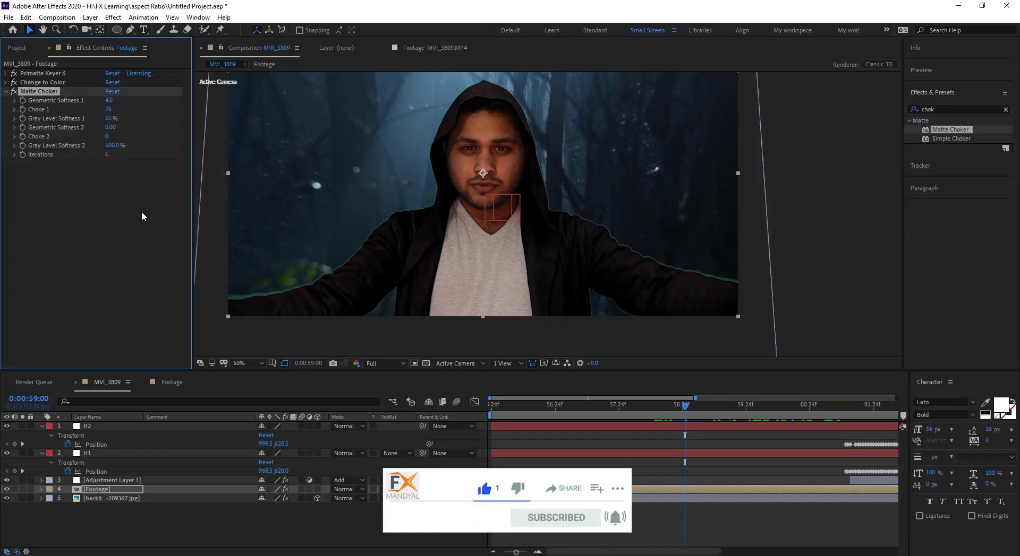
key("period")
key("period")
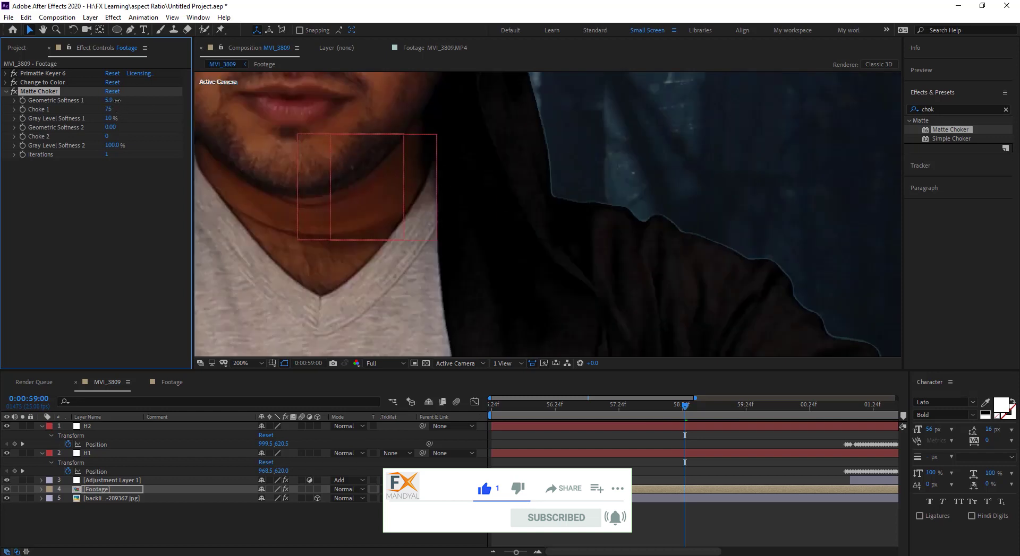
left_click_drag(145, 100, 149, 100)
key("comma")
key("comma")
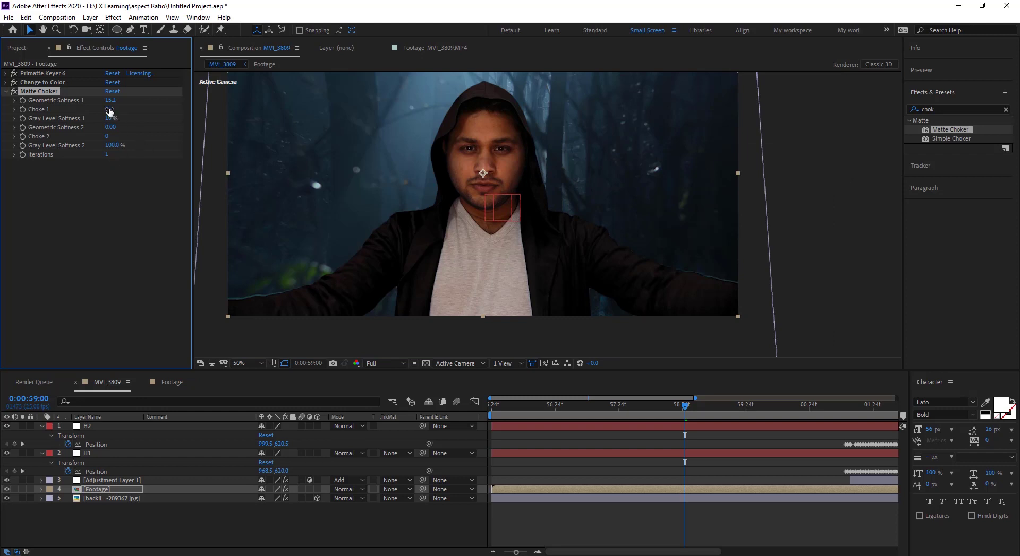
left_click_drag(109, 112, 129, 109)
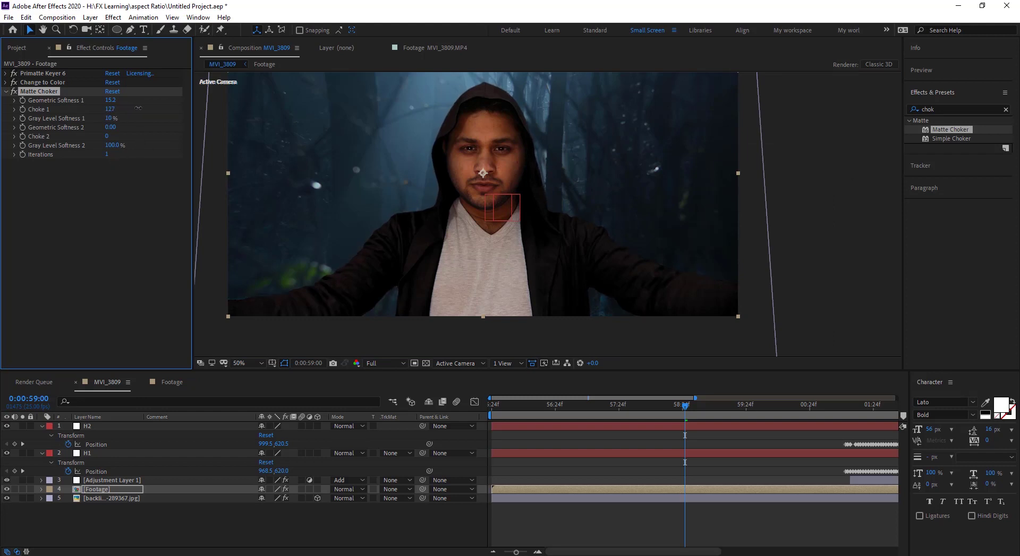
Preview the keyed shot and zoom in to inspect the matte edges during the fire
mouse_move(603, 405)
left_mouse_down()
mouse_move(764, 402)
mouse_move(677, 407)
left_mouse_up()
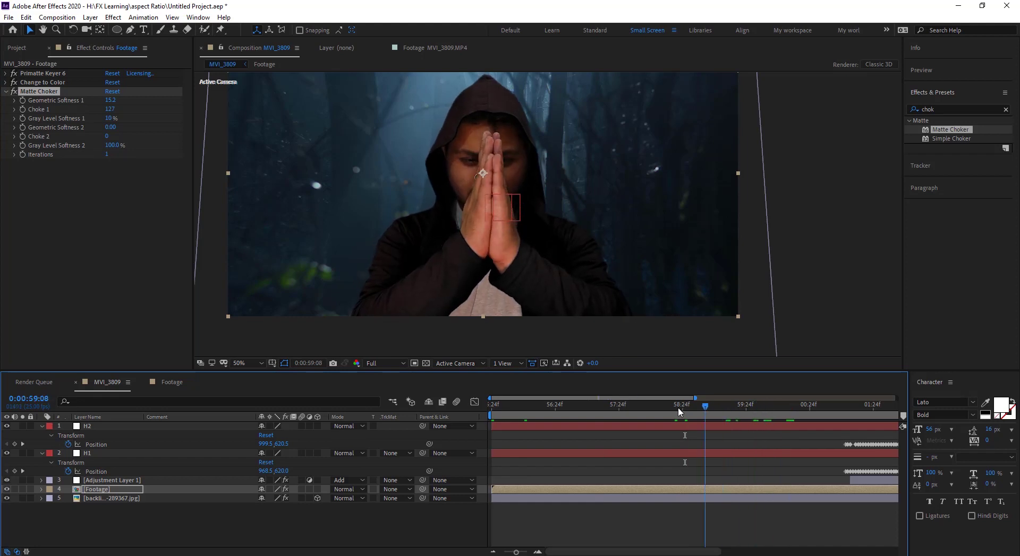
key("space")
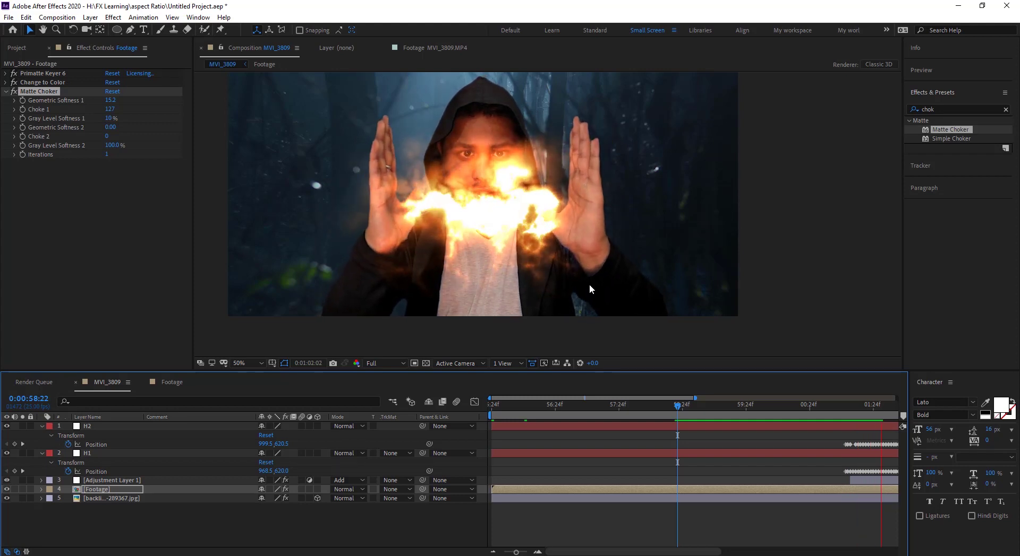
key("period")
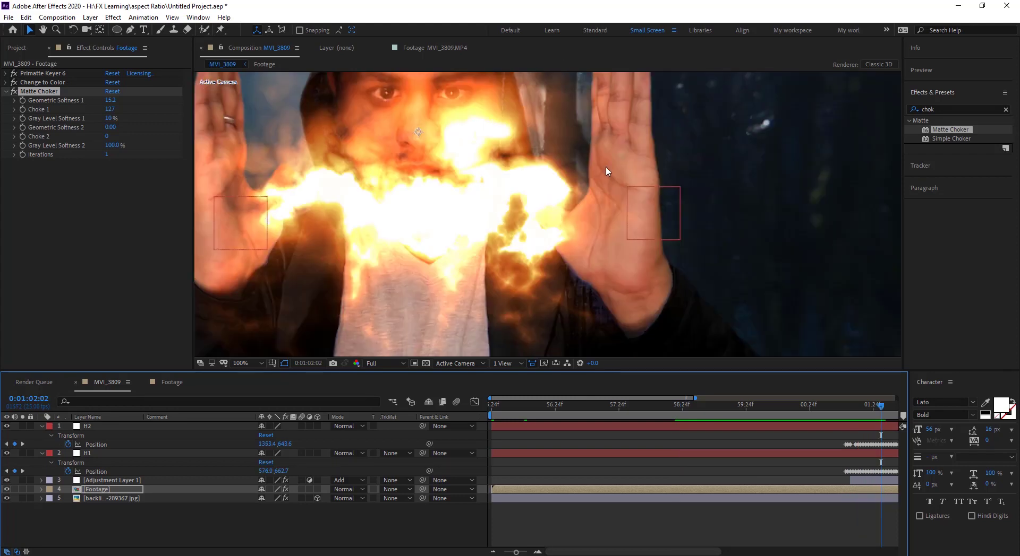
left_click_drag(876, 406, 867, 410)
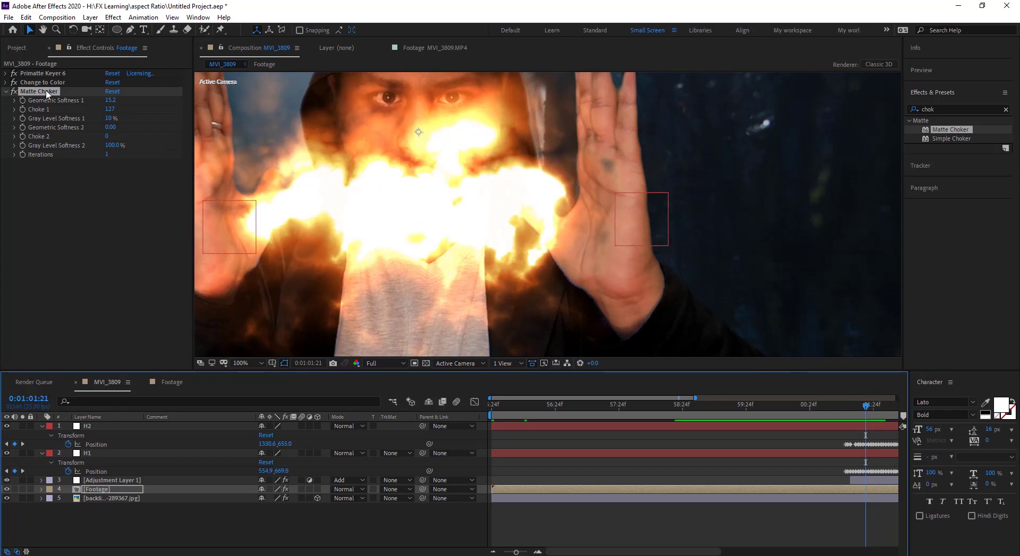
left_click(16, 93)
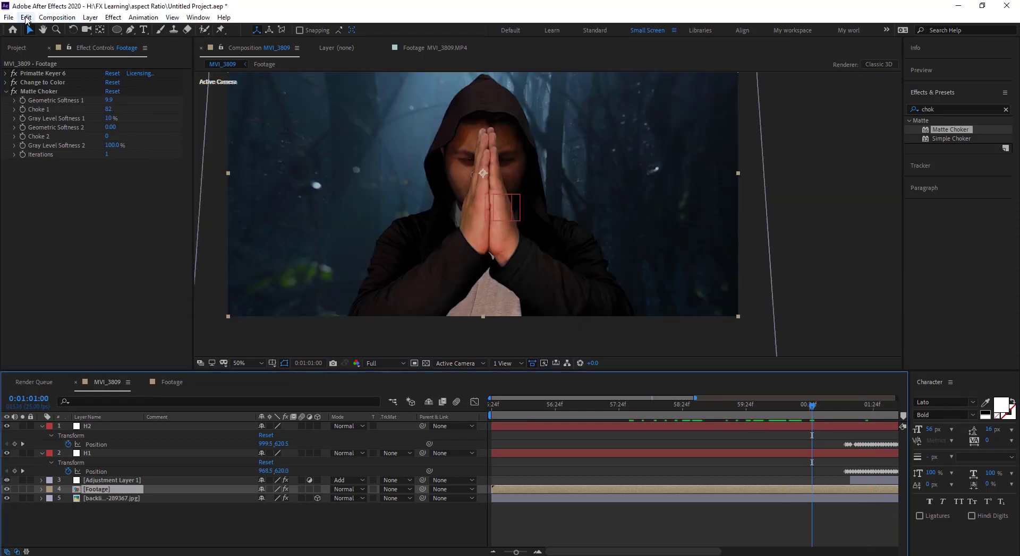
Split the Footage layer at the current time and select its earlier part
left_click(26, 18)
left_click(50, 165)
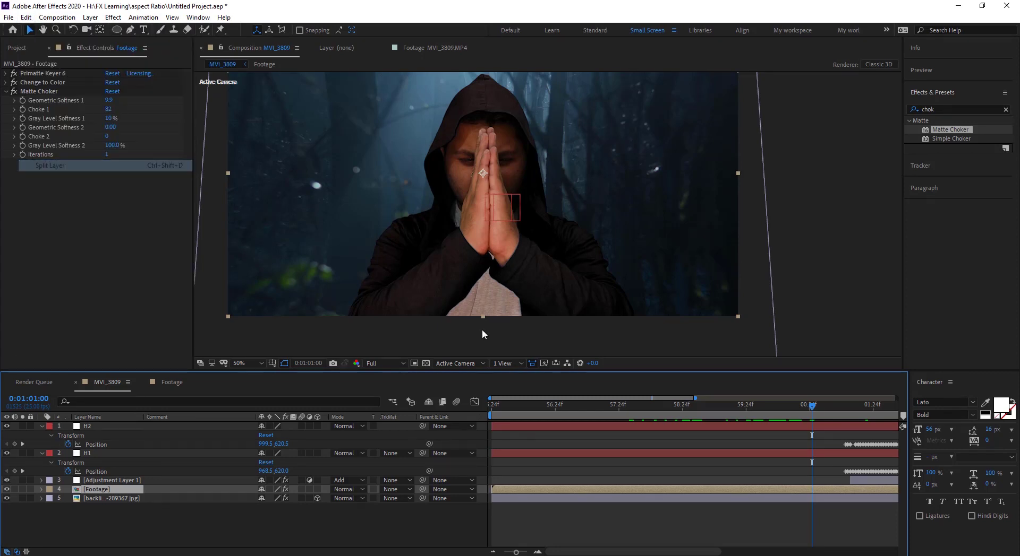
left_click(797, 498)
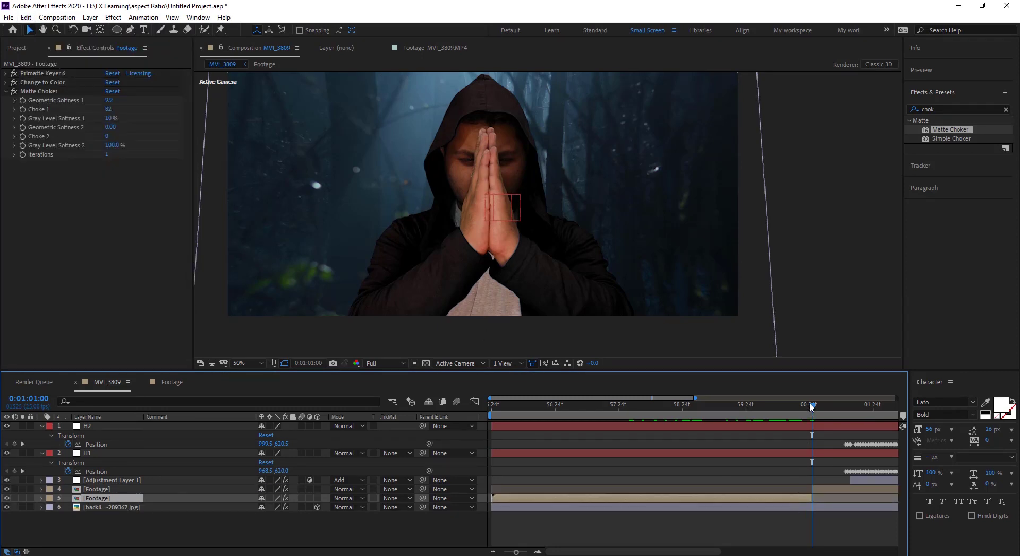
left_click_drag(811, 407, 692, 415)
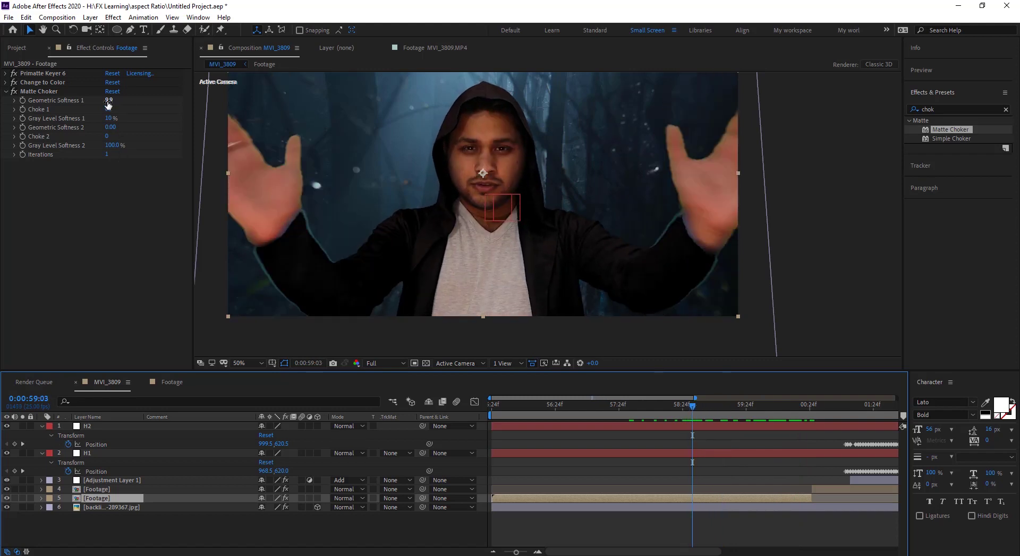
Raise Matte Choker Geometric Softness 1 to 17.6 and Choke 1 to 124, then preview
left_click_drag(111, 99, 118, 100)
left_click_drag(112, 109, 126, 109)
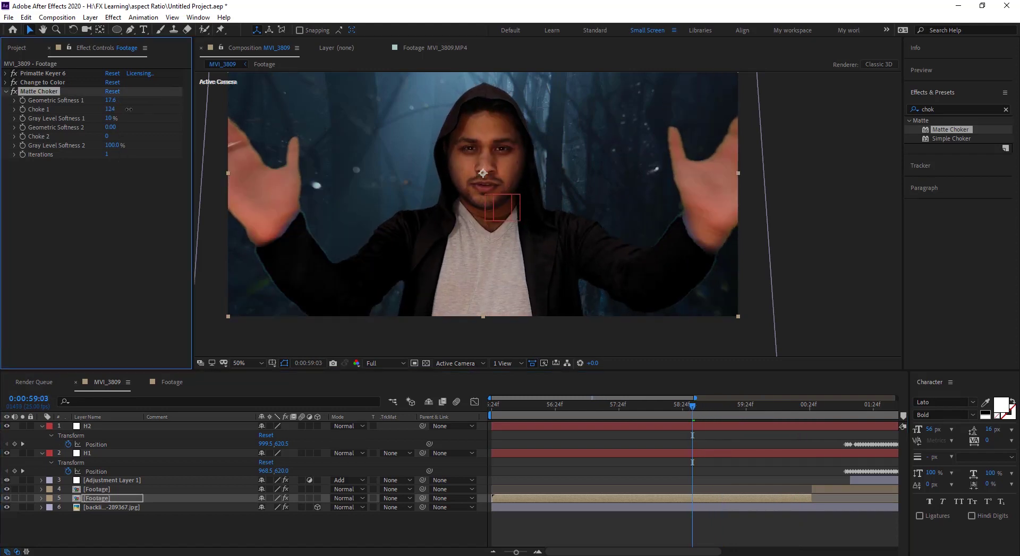
left_click_drag(696, 407, 596, 407)
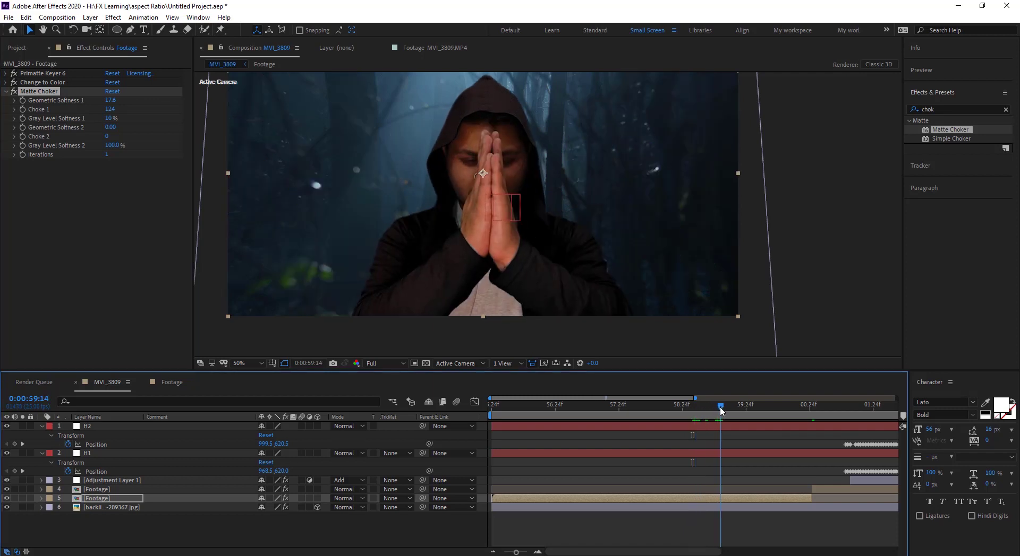
left_click_drag(664, 409, 746, 407)
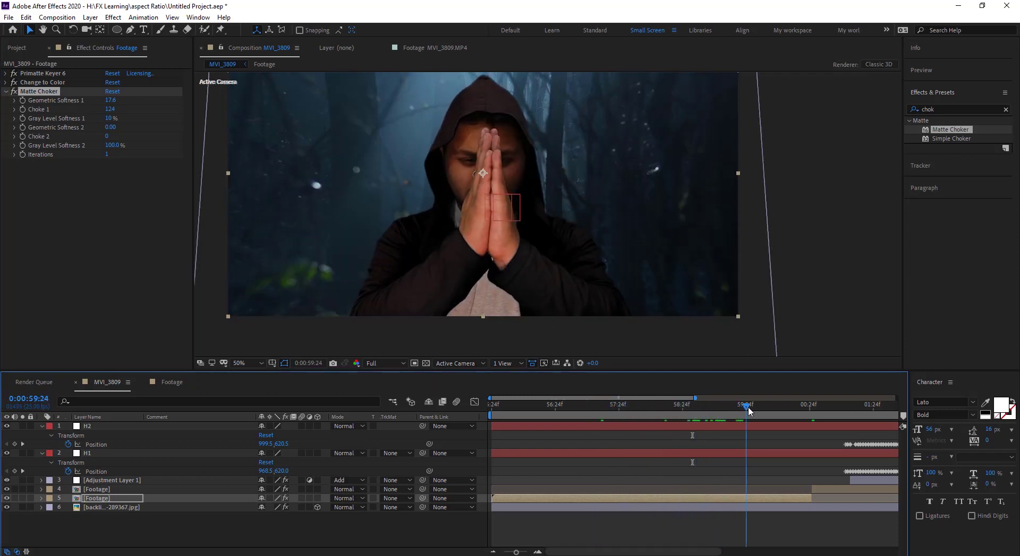
key("space")
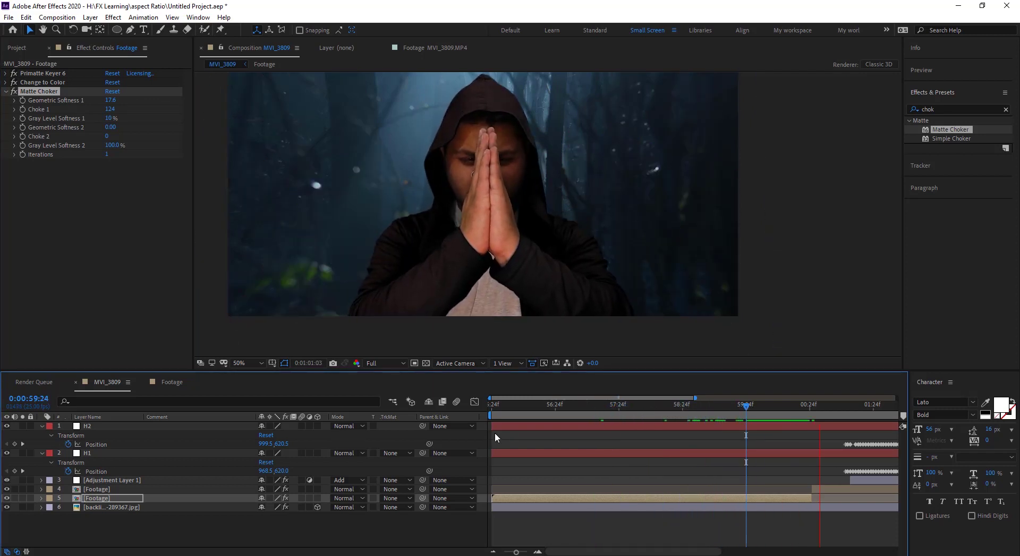
left_click_drag(806, 402, 797, 407)
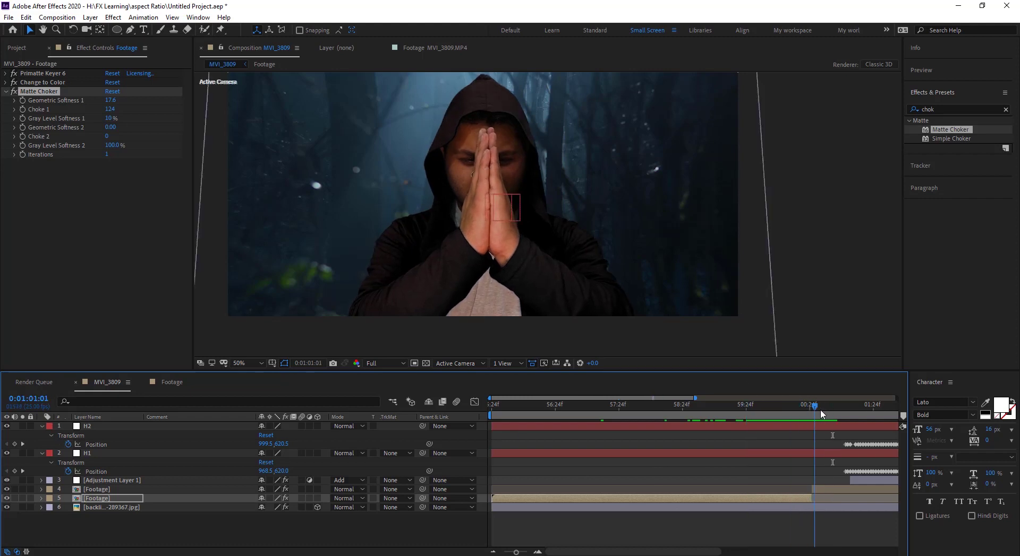
Extend the later Footage part earlier and key its Opacity from 0% at the fade start
scroll(842, 487, "up", 2)
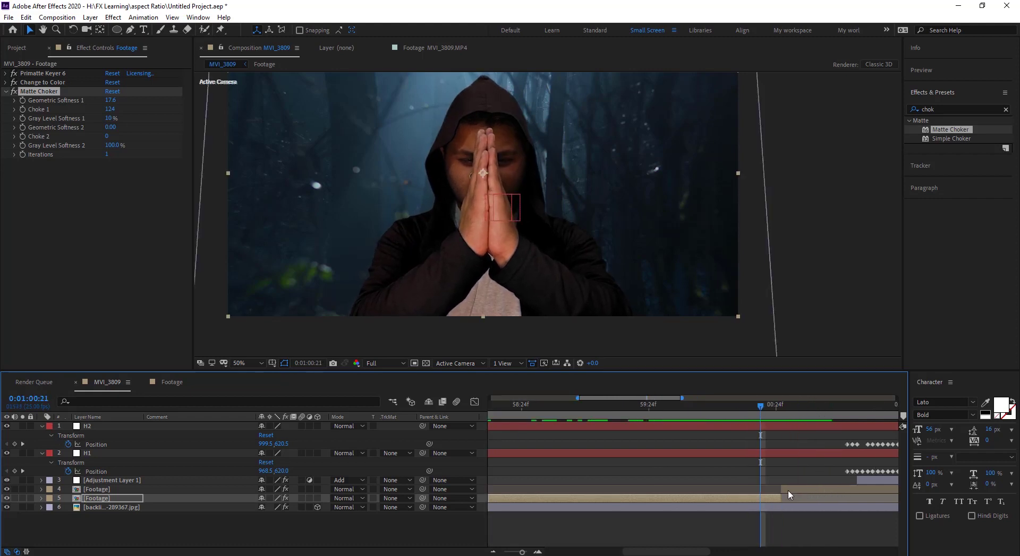
mouse_move(781, 489)
left_mouse_down()
mouse_move(684, 489)
mouse_move(709, 489)
left_mouse_up()
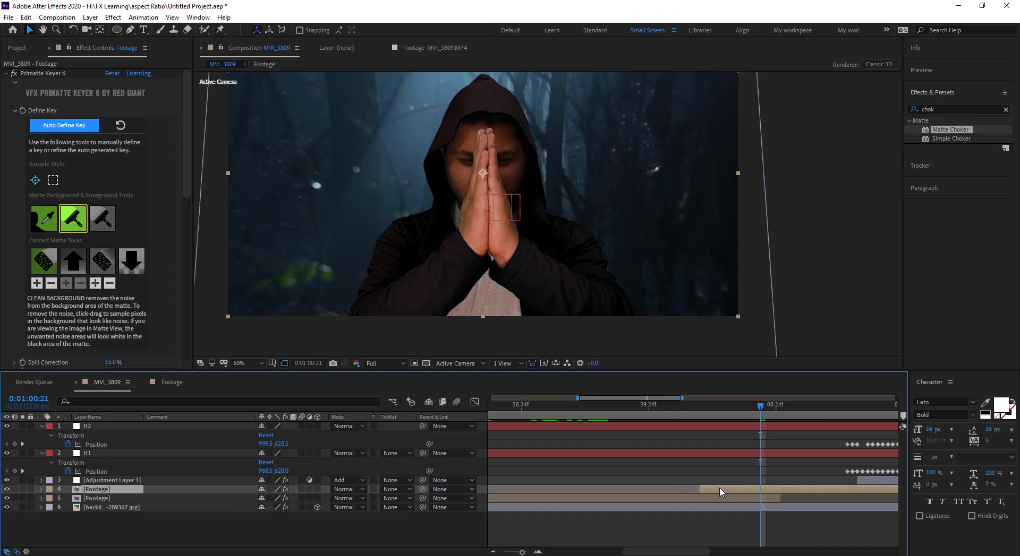
key("t")
left_click(68, 500)
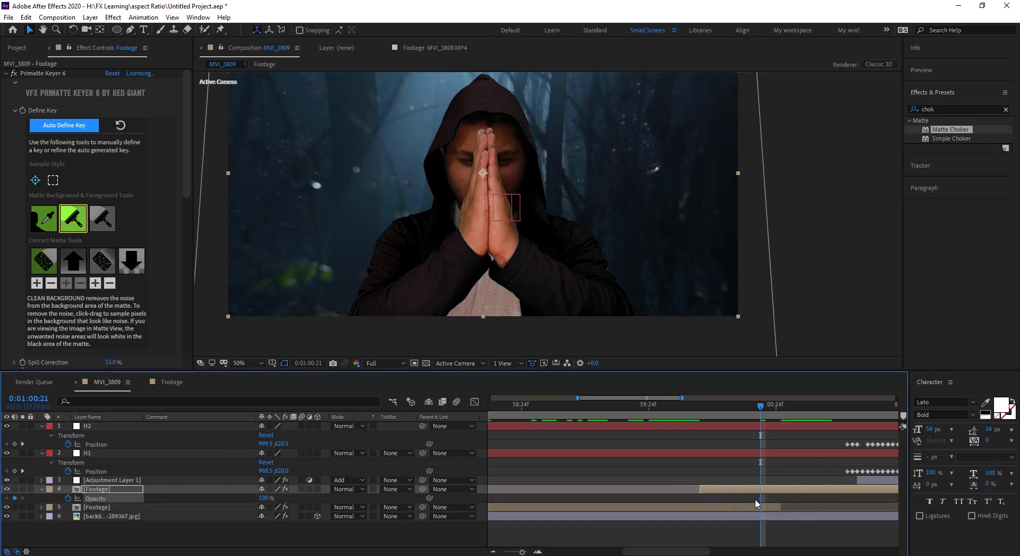
left_click(704, 414)
left_click(263, 499)
type("0")
key("Return")
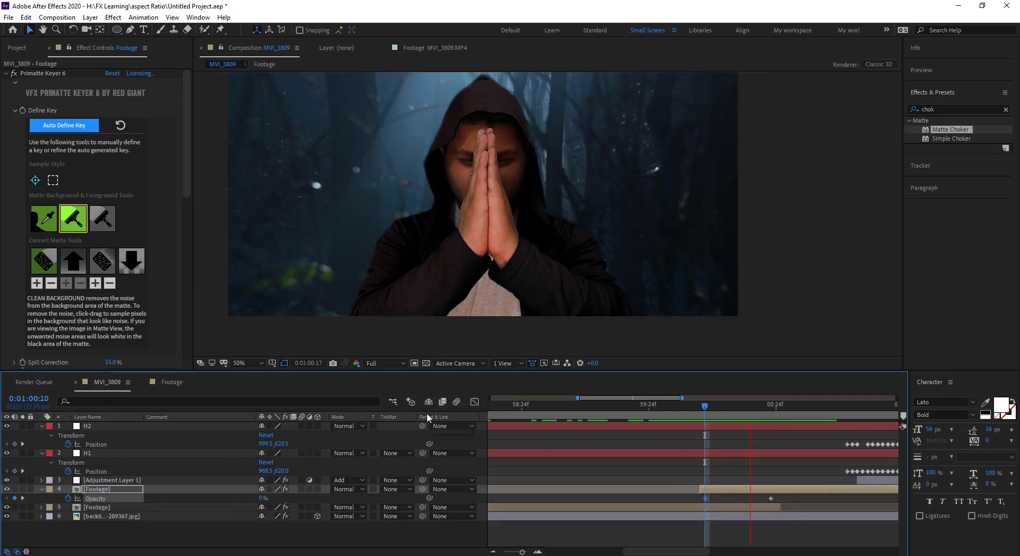
Move the 0% and 100% Opacity keyframes into the overlap and preview the crossfade
key("minus")
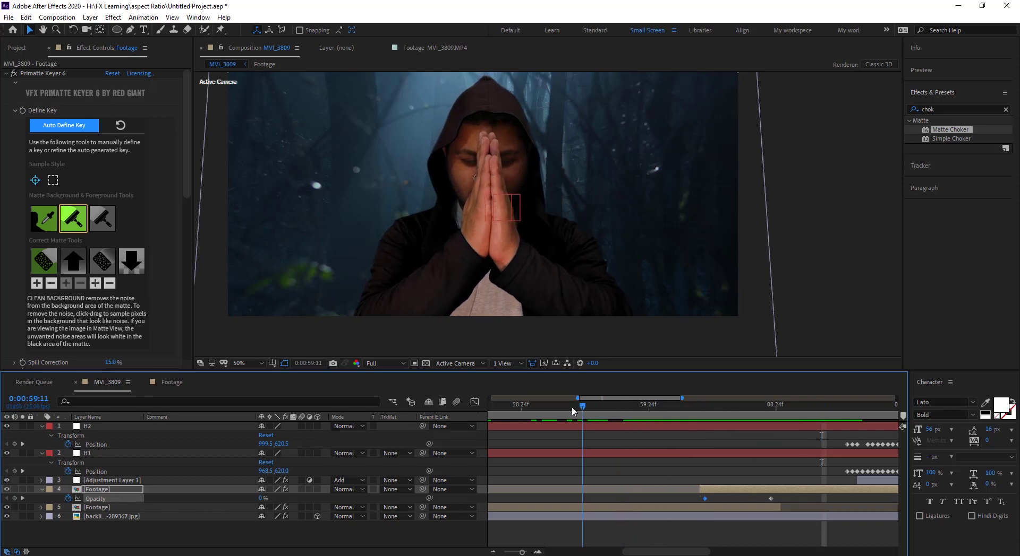
key("i")
left_click_drag(679, 499, 606, 499)
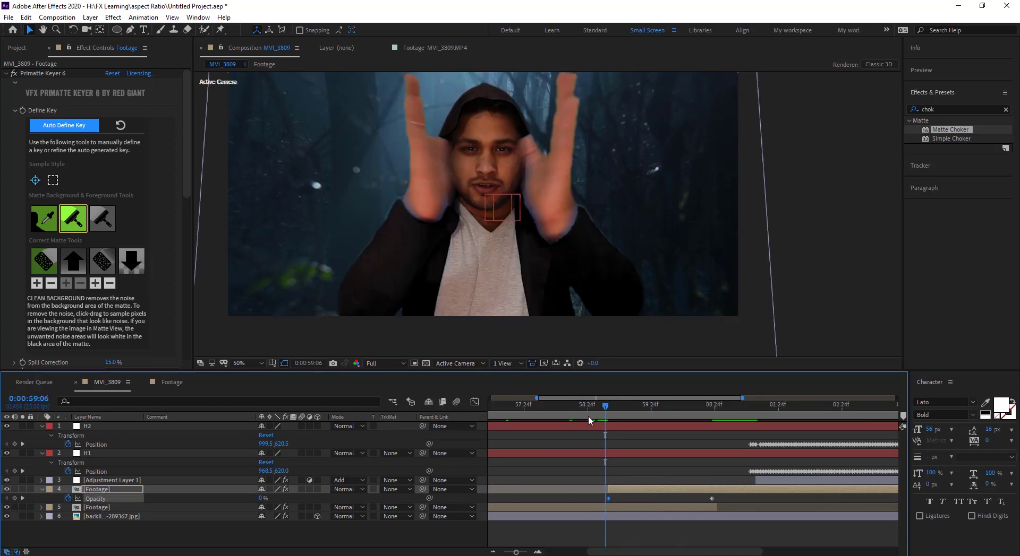
left_click_drag(712, 500, 643, 499)
left_click(609, 406)
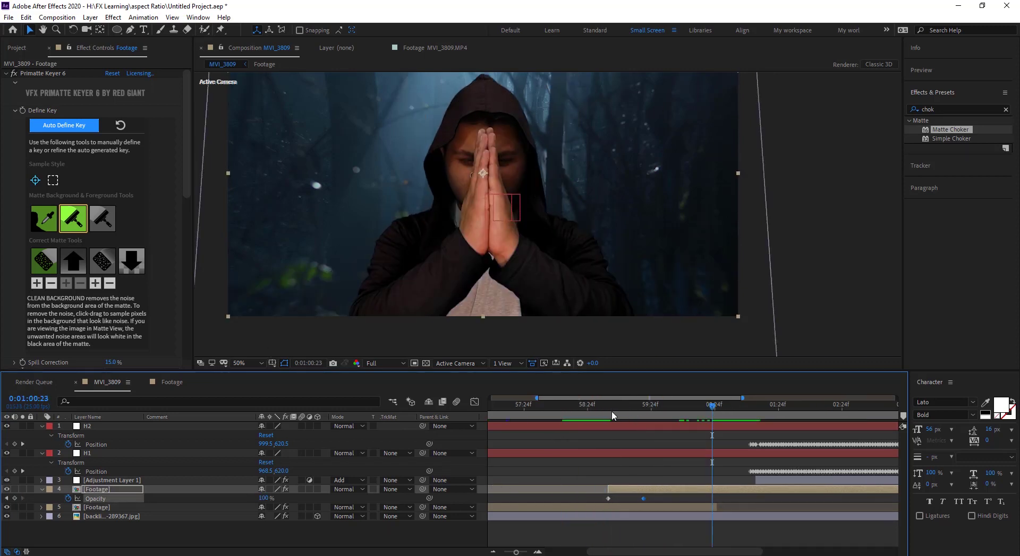
left_click(597, 406)
key("space")
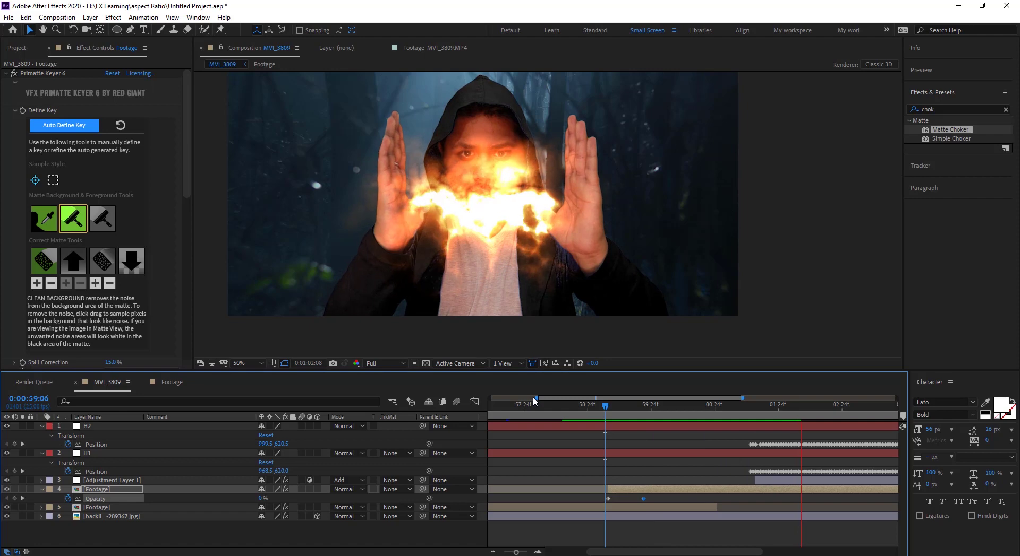
scroll(697, 264, "up", 2)
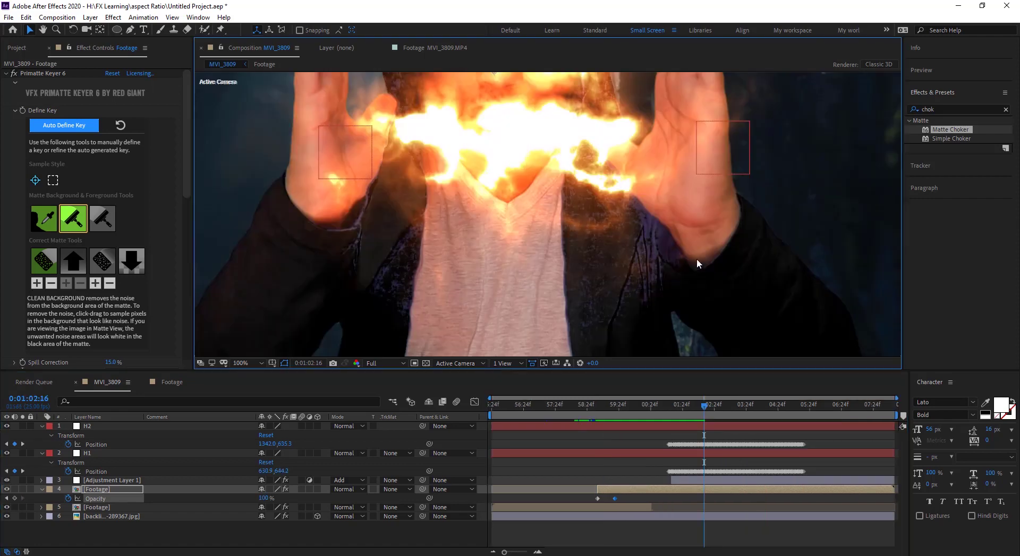
Raise Change to Color's Hue tolerance to 76%, preview, and return to just before the fire
left_click(5, 73)
left_click(42, 84)
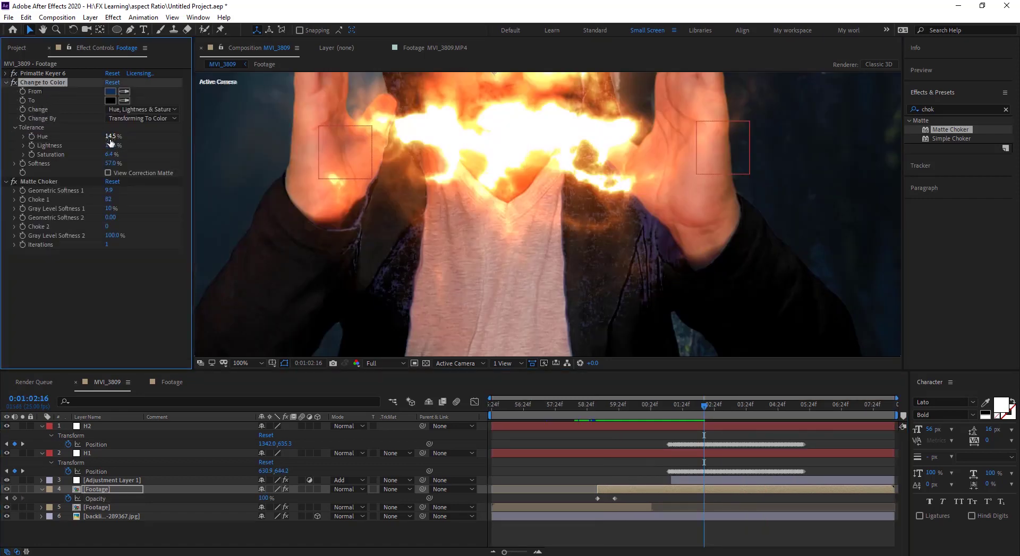
left_click_drag(110, 136, 127, 136)
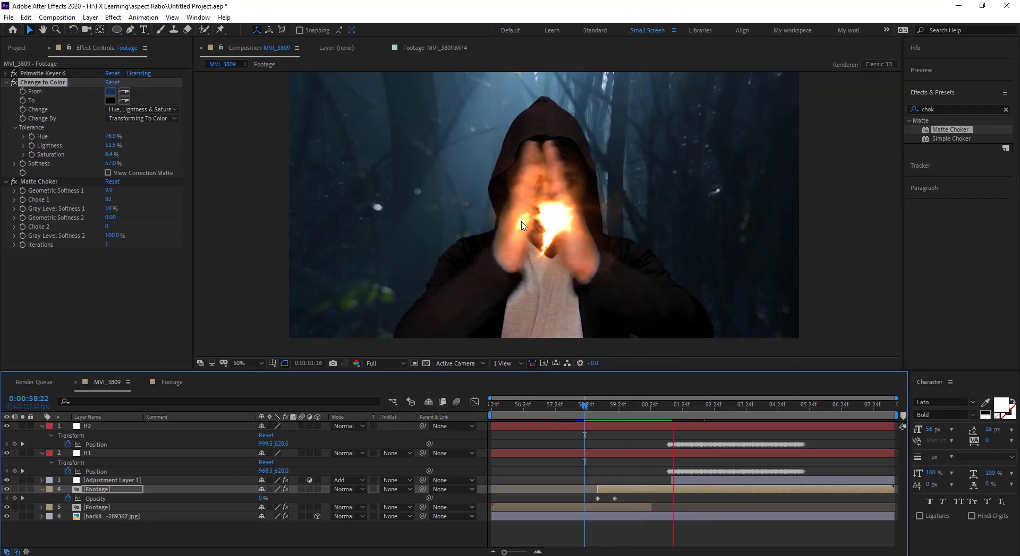
key("space")
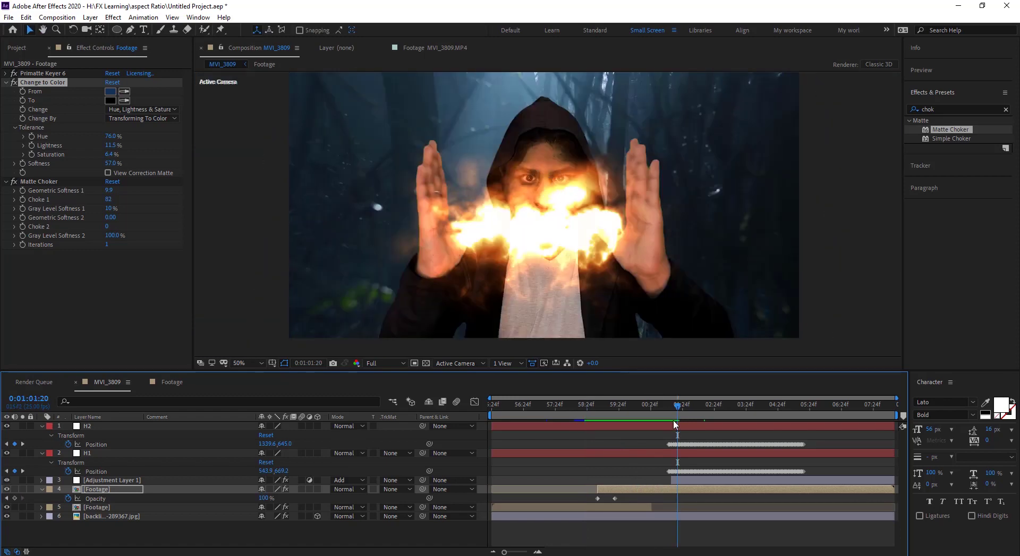
mouse_move(677, 406)
left_mouse_down()
mouse_move(605, 410)
mouse_move(616, 415)
left_mouse_up()
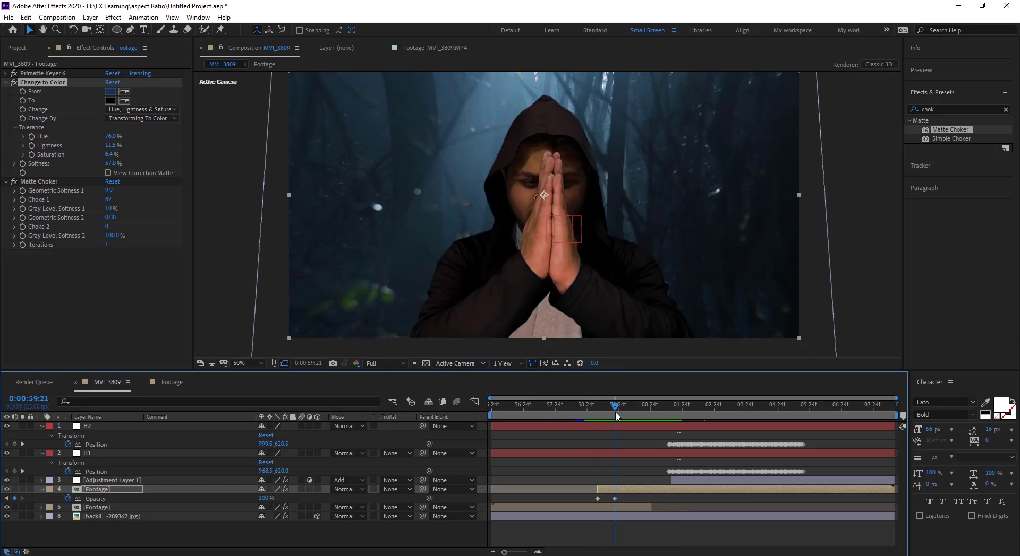
Compare the Change to Color settings on Footage layers 4 and 5
left_click(621, 507)
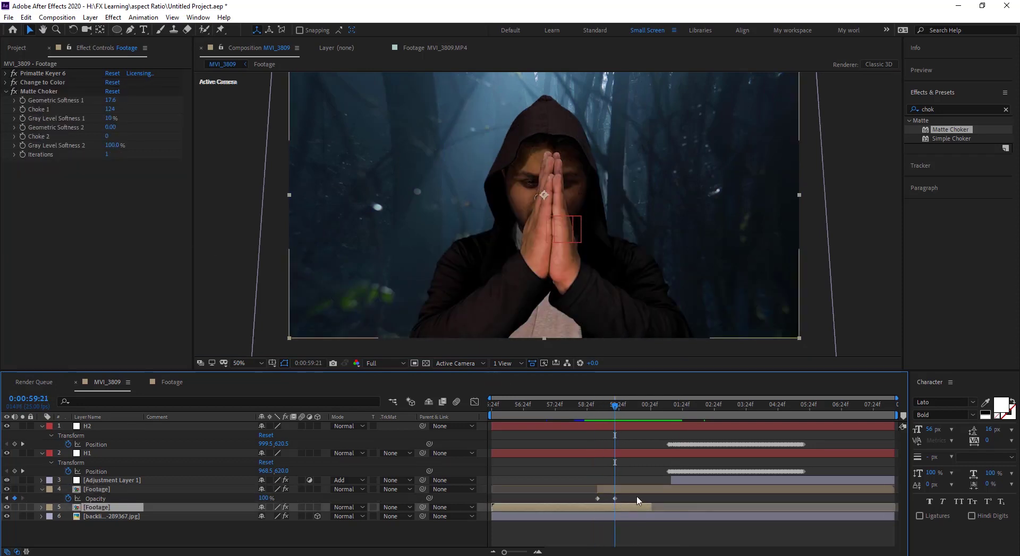
left_click(636, 489)
left_click(40, 84)
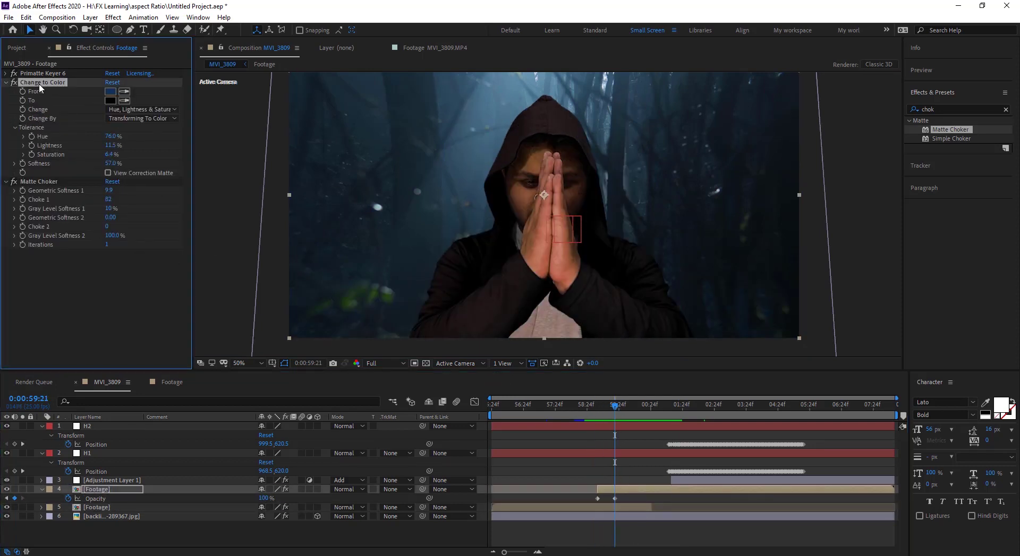
left_click(575, 507)
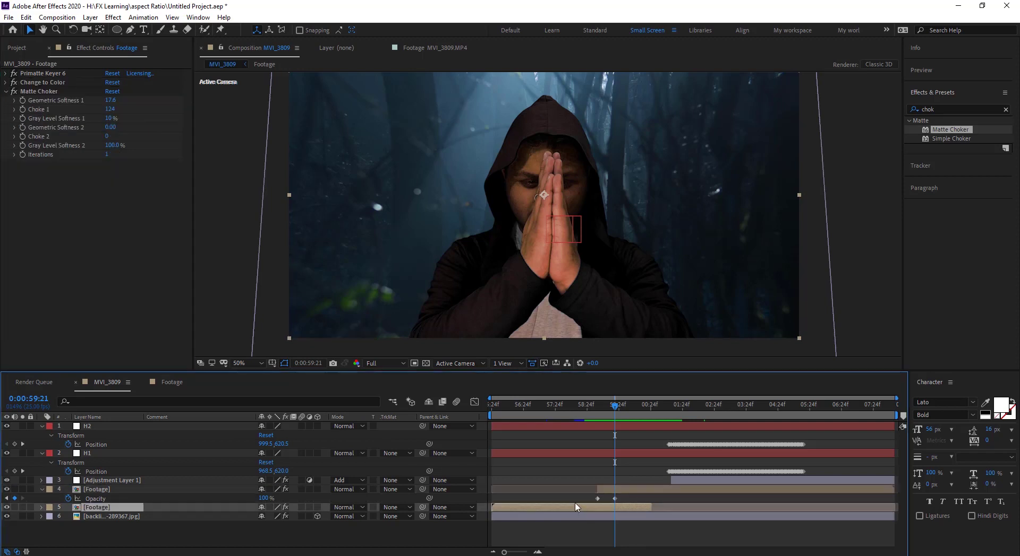
left_click(41, 83)
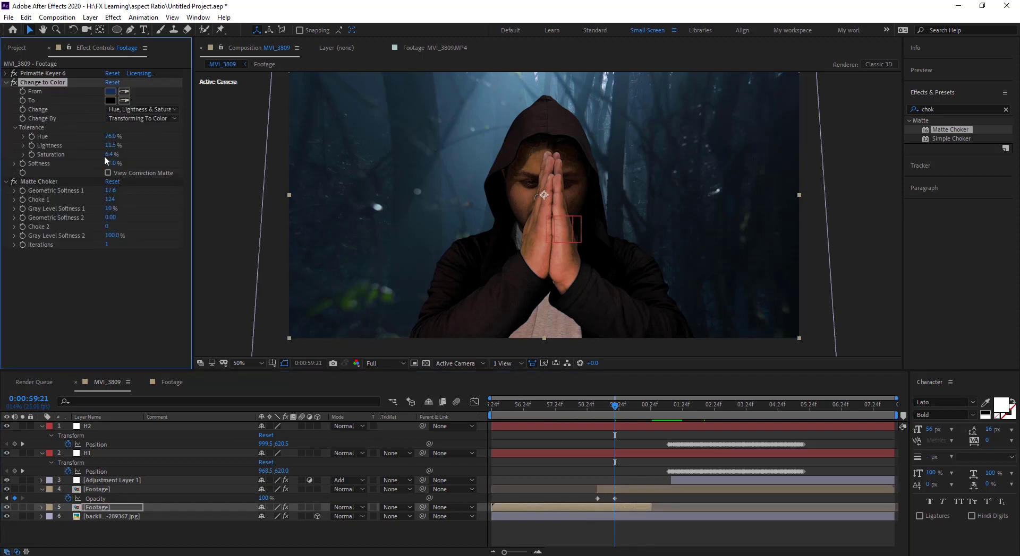
left_click(602, 434)
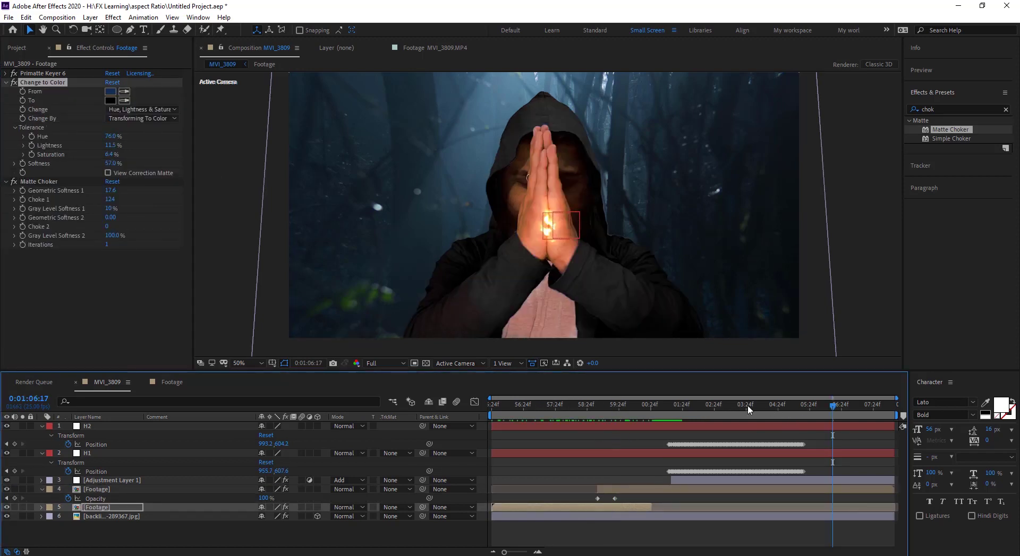
Scrub to 0:01:07:03 and back to 0:01:05:20 to check the frame
left_click_drag(530, 406, 846, 406)
scroll(633, 193, "down", 2)
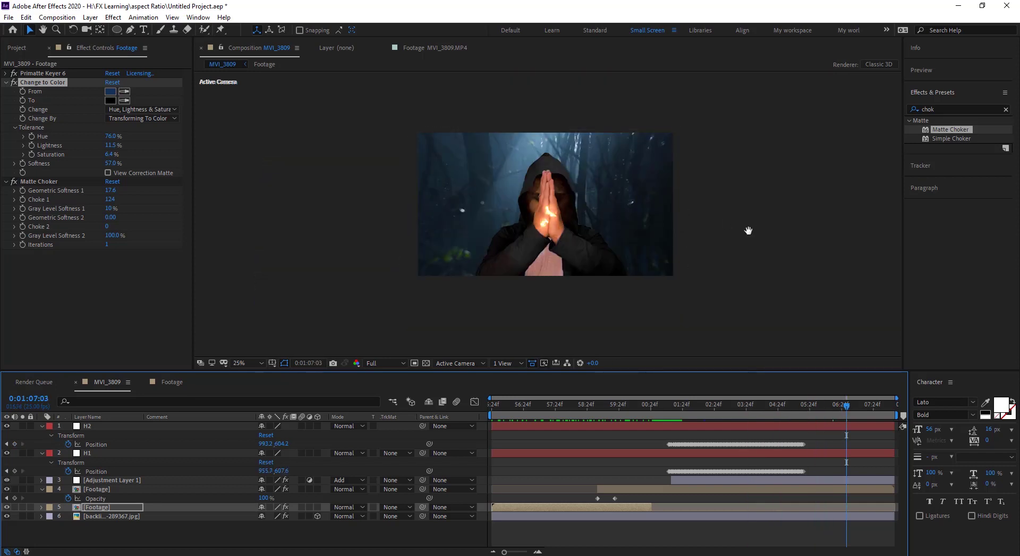
left_click(781, 406)
left_click_drag(791, 413, 805, 413)
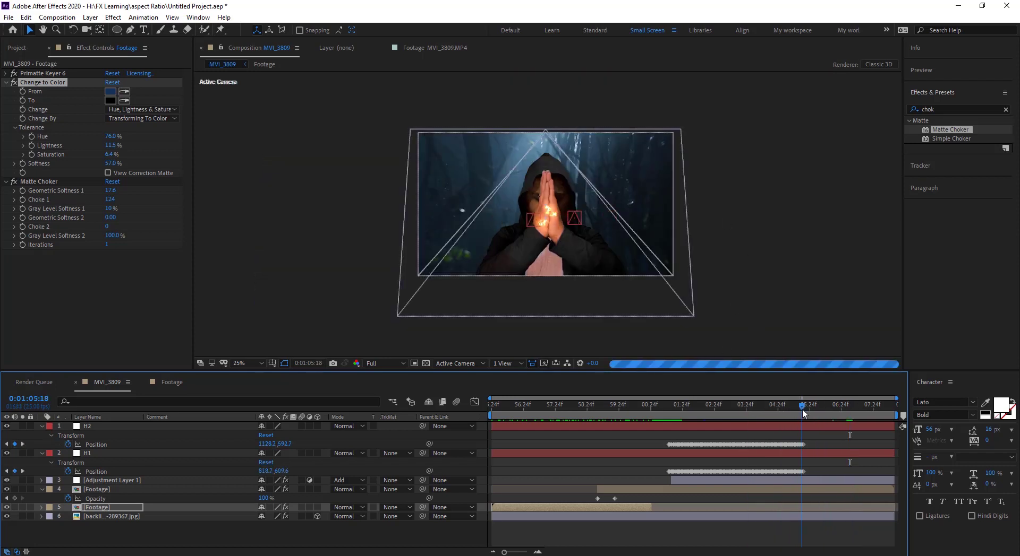
left_click(820, 437)
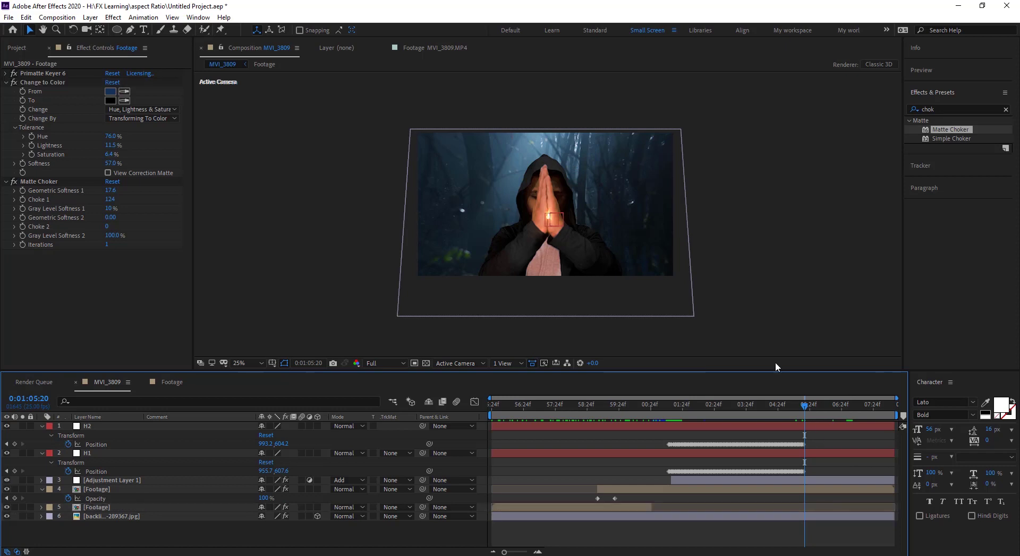
scroll(569, 184, "up", 2)
Precompose layers 1–5 into a new composition named 'Vanishing'
left_click(103, 508)
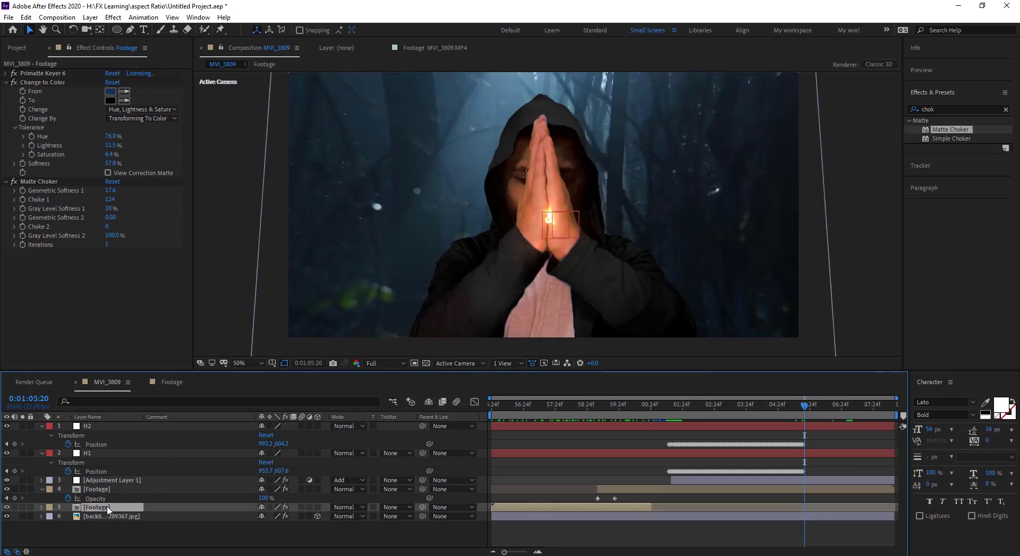
left_click(103, 426, "shift")
key("ctrl+shift+c")
type("Vanis")
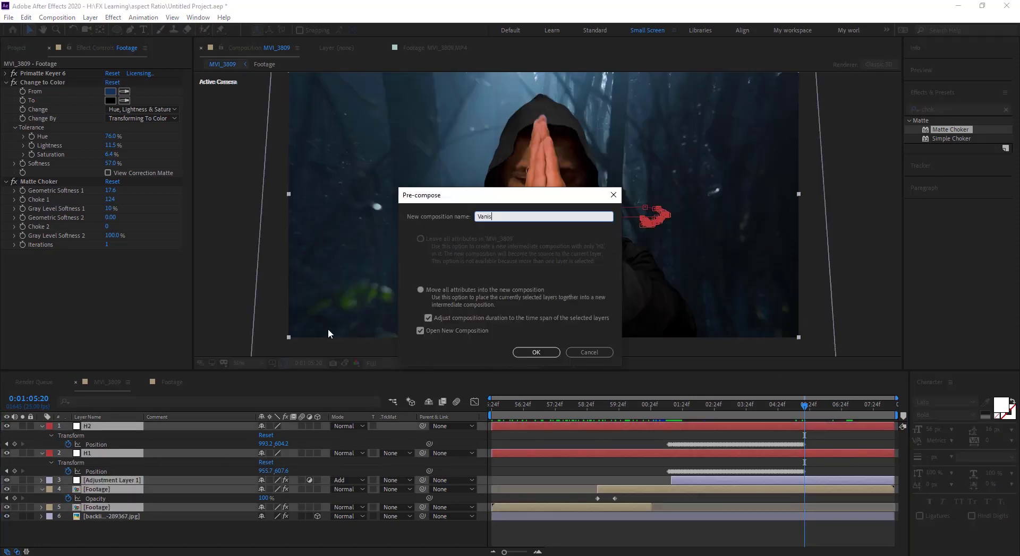
type("hing")
key("Return")
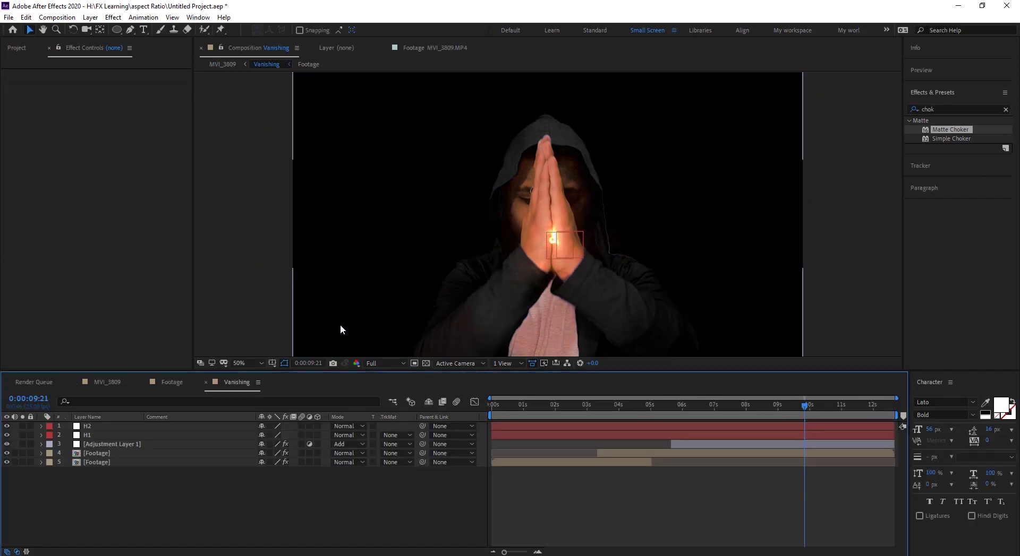
left_click(139, 455)
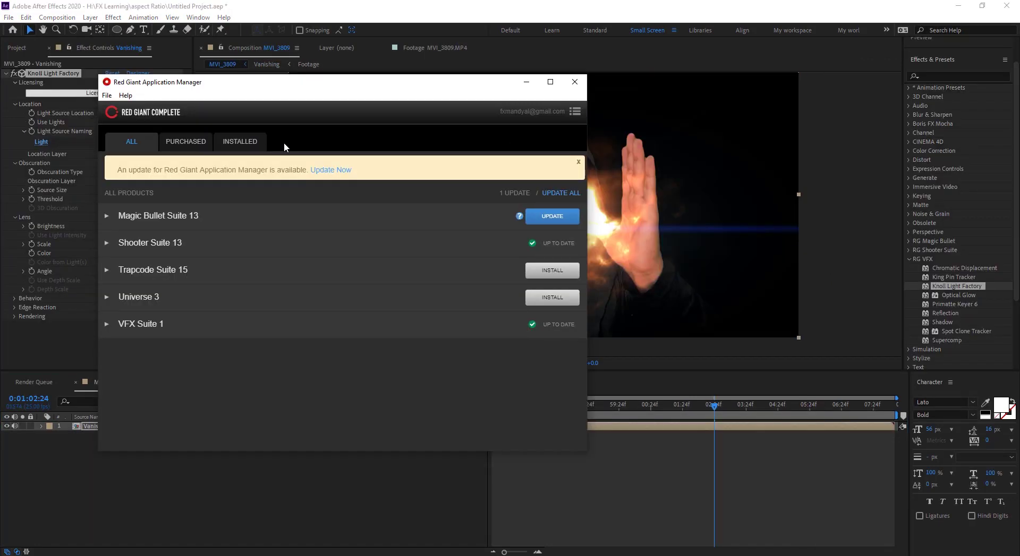
Toggle the Installed and All product lists and expand Trapcode Suite 15
left_click(223, 141)
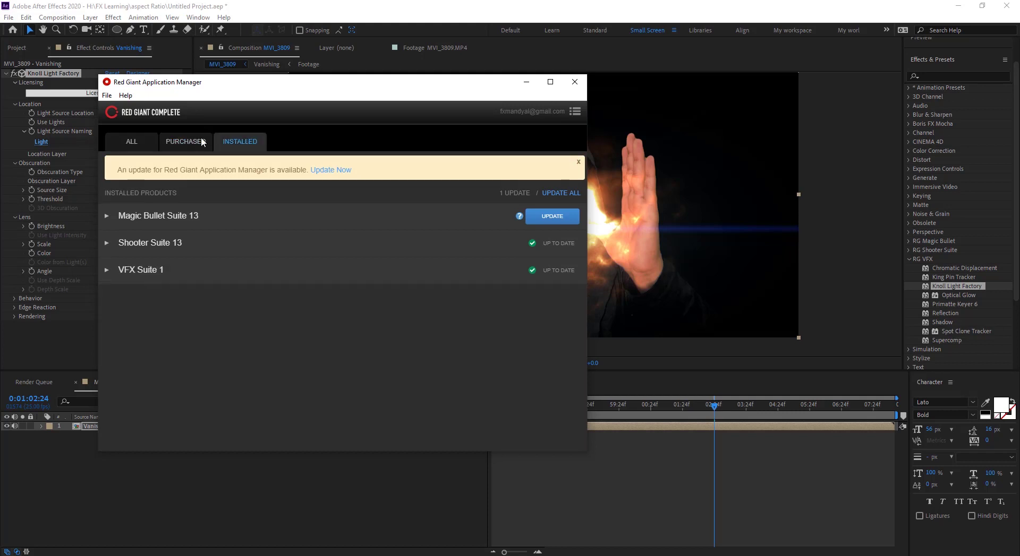
left_click(155, 141)
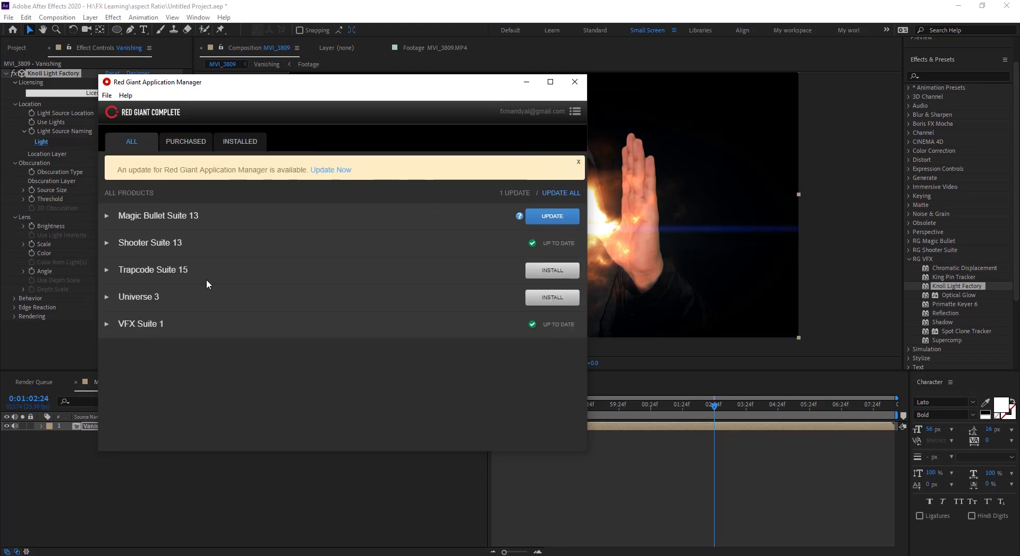
left_click(105, 271)
scroll(225, 335, "down", 3)
scroll(373, 356, "down", 1)
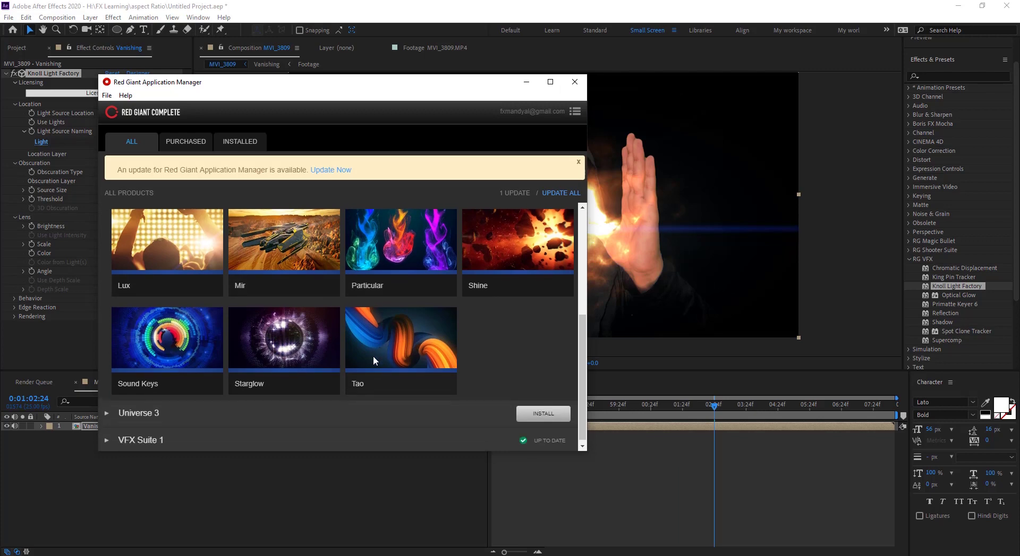
Expand Universe 3 and VFX Suite 1 and browse their plugins
left_click(107, 411)
scroll(222, 388, "down", 3)
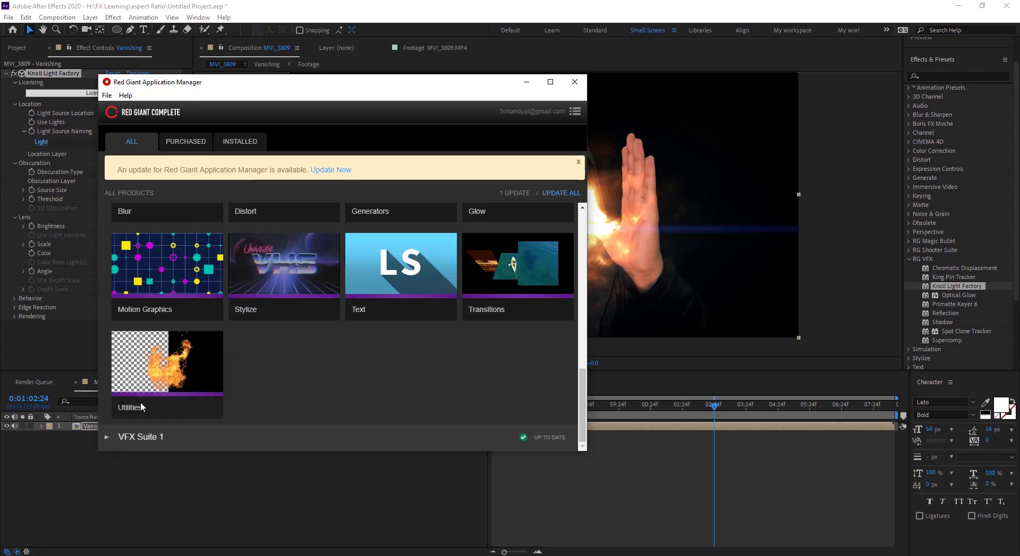
left_click(118, 443)
scroll(329, 372, "down", 4)
scroll(193, 384, "down", 3)
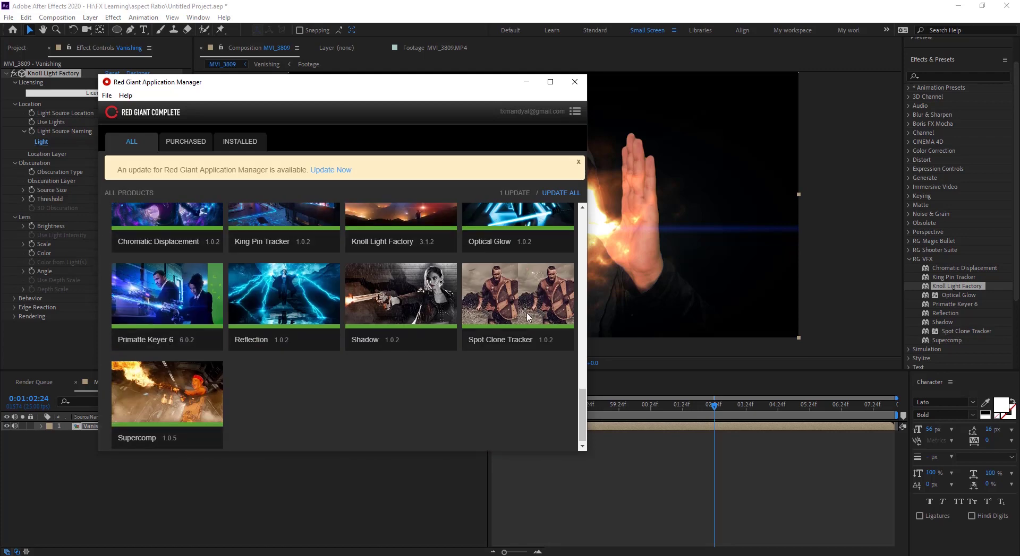
scroll(519, 340, "up", 2)
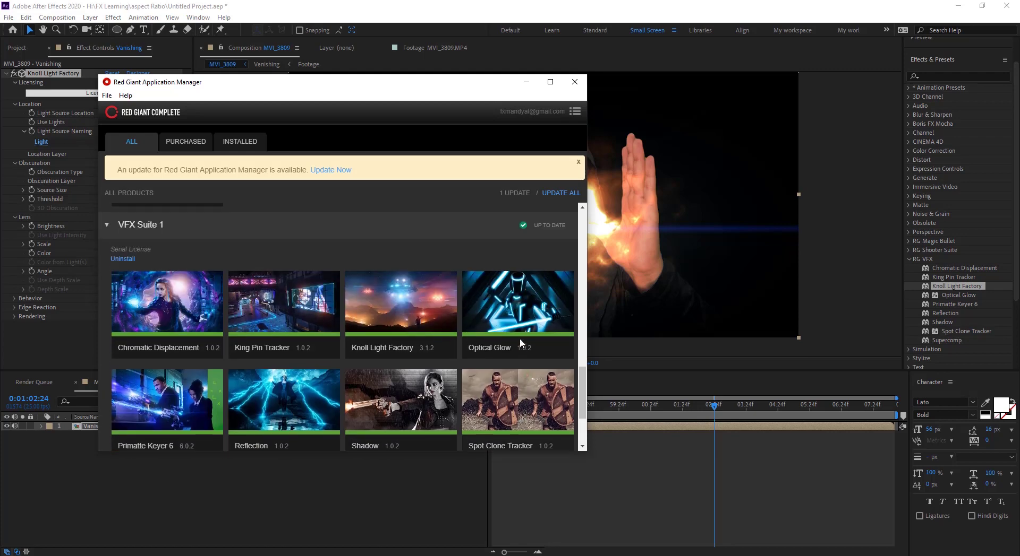
scroll(364, 365, "up", 5)
scroll(291, 364, "up", 5)
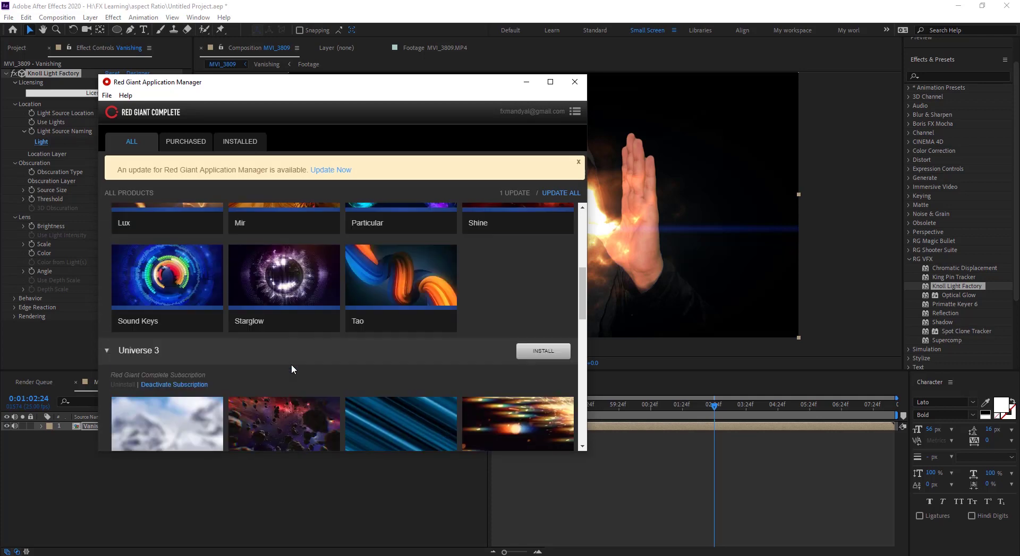
scroll(255, 276, "up", 5)
scroll(313, 317, "down", 1)
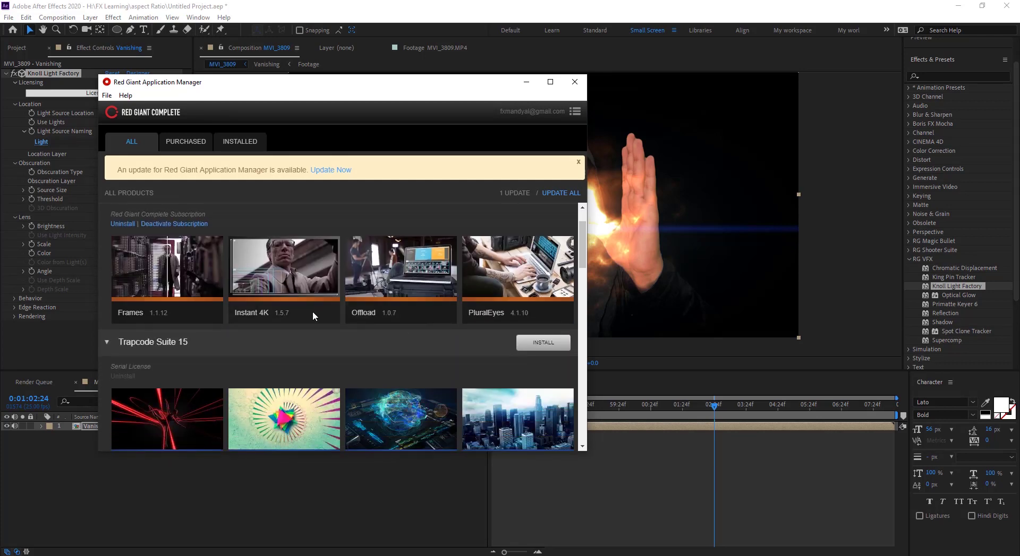
scroll(514, 317, "up", 1)
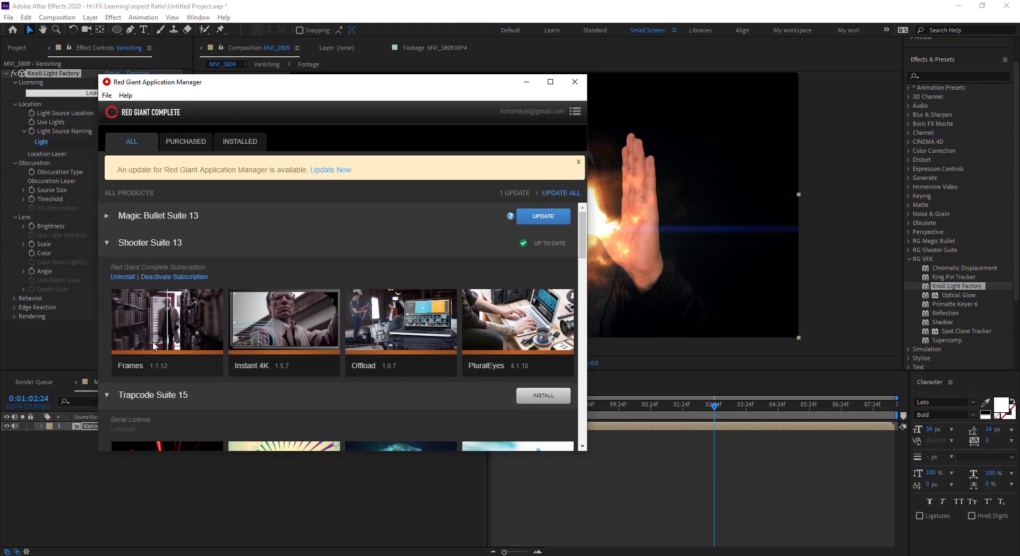
Expand Magic Bullet Suite 13, close the manager, and open Knoll Light Factory's Lens Designer
left_click(110, 215)
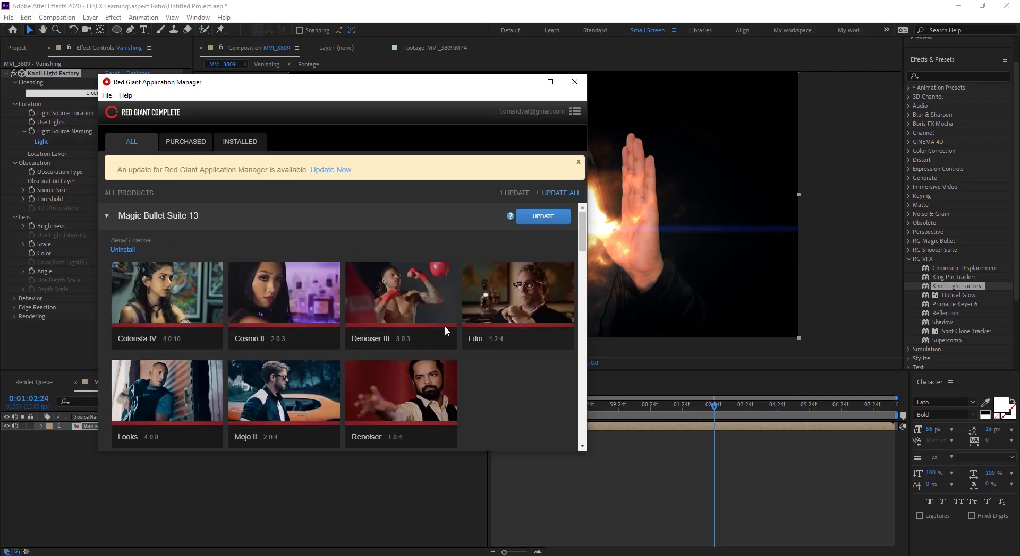
scroll(479, 353, "down", 1)
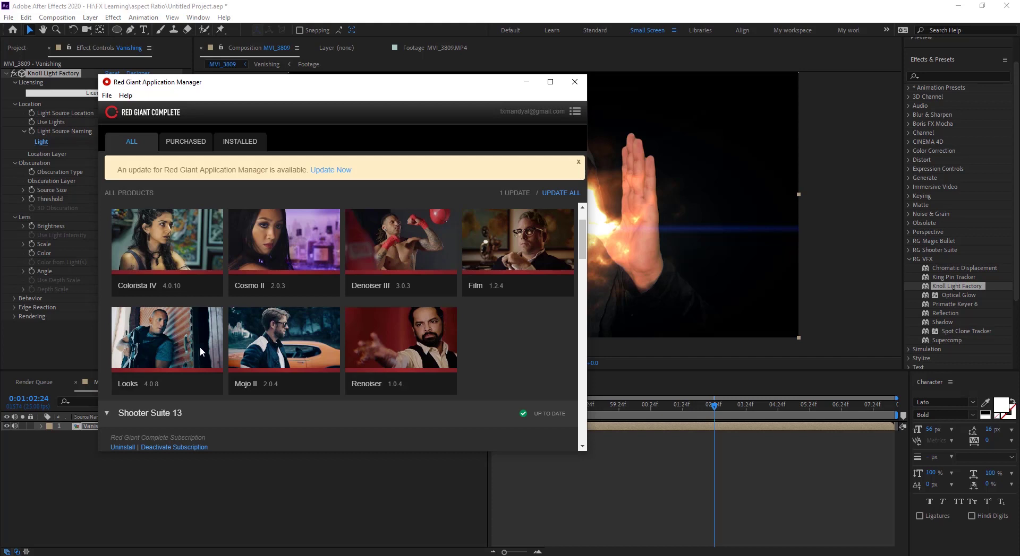
left_click(575, 81)
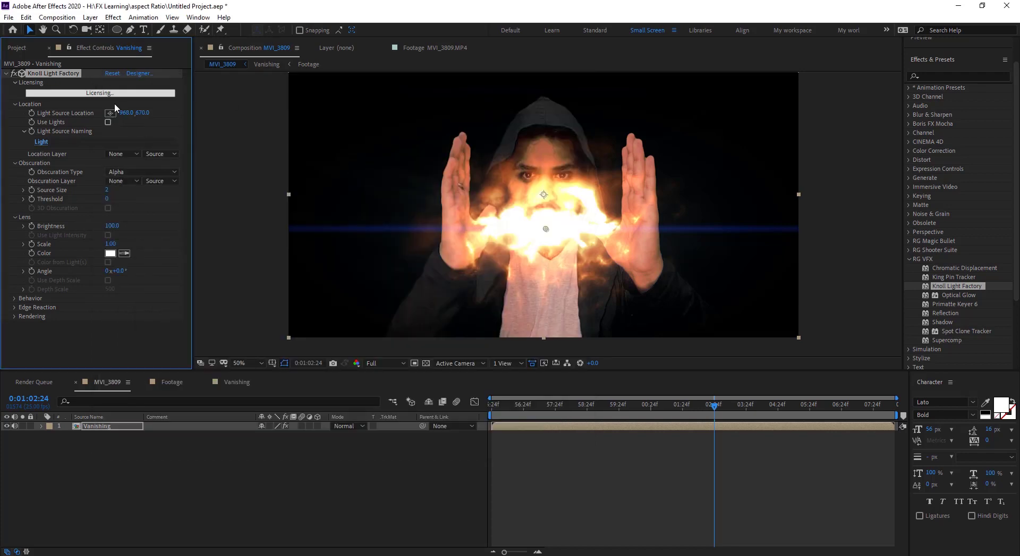
left_click(148, 74)
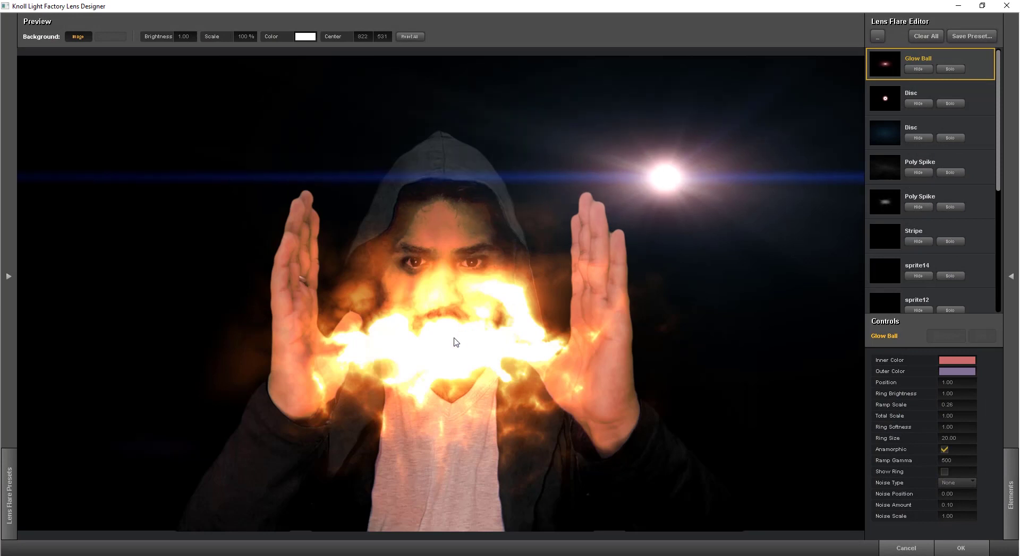
Center the flare mid-frame and browse down through the Lens Flare Presets grid
left_click(453, 337)
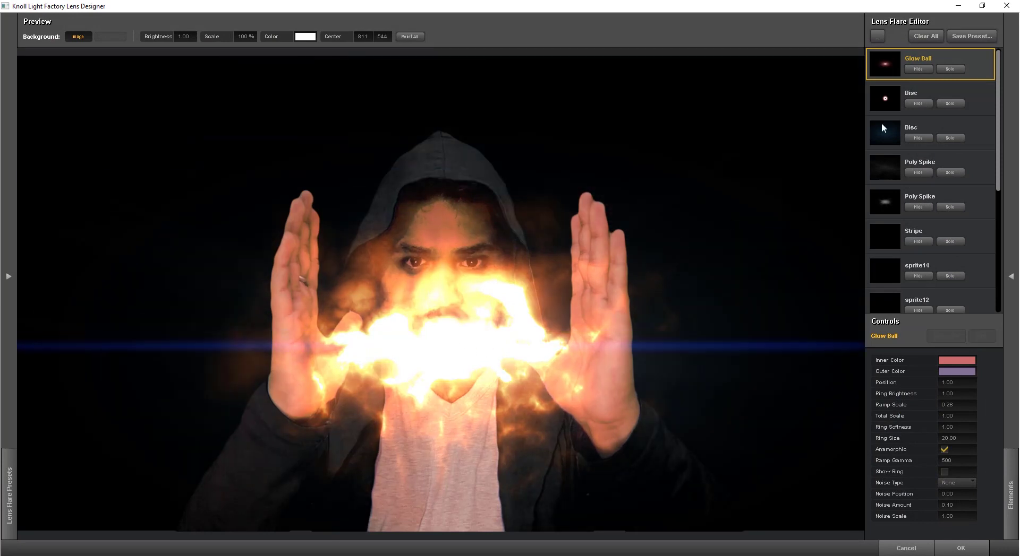
left_click(8, 276)
scroll(165, 385, "down", 3)
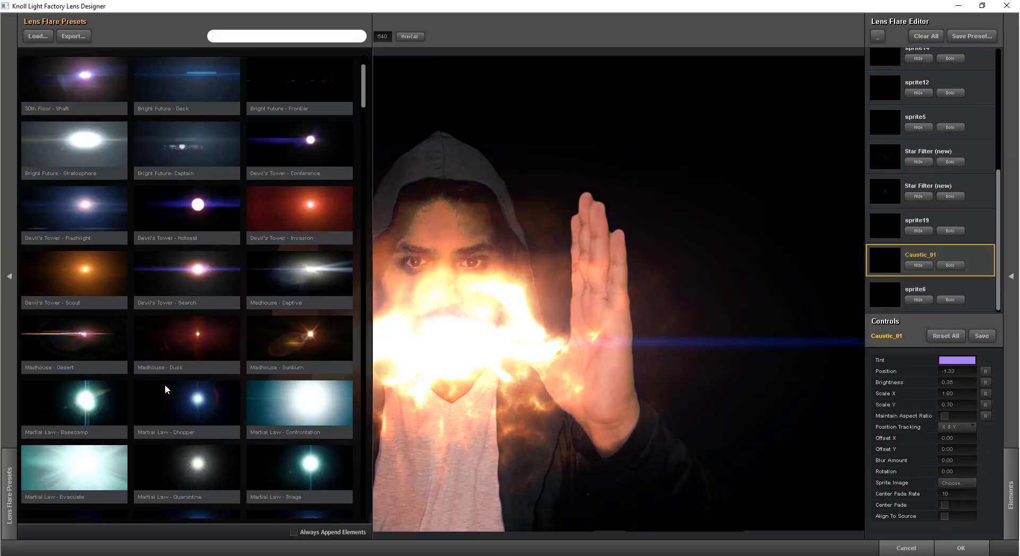
scroll(221, 393, "down", 3)
scroll(250, 384, "down", 2)
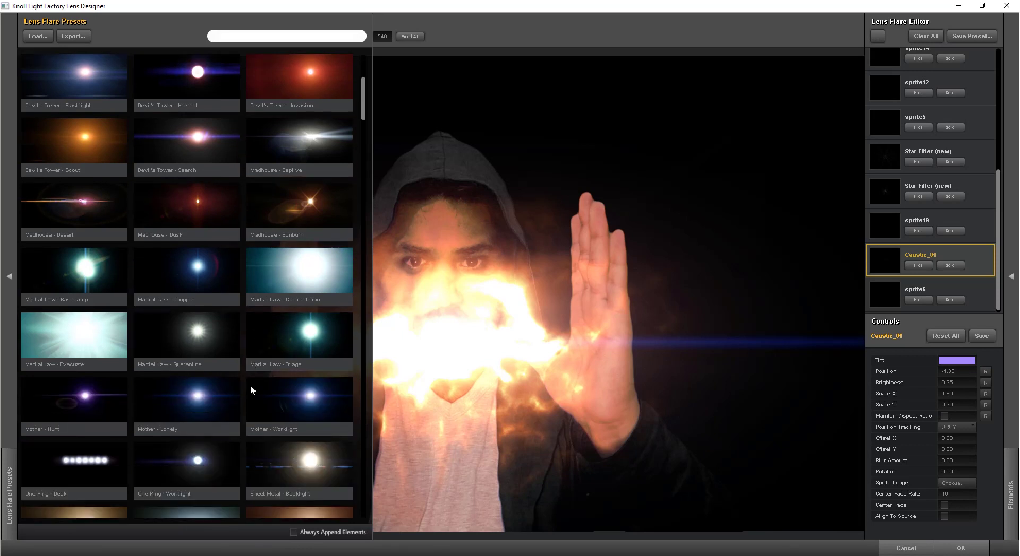
scroll(250, 384, "down", 2)
scroll(273, 430, "down", 5)
scroll(273, 430, "down", 1)
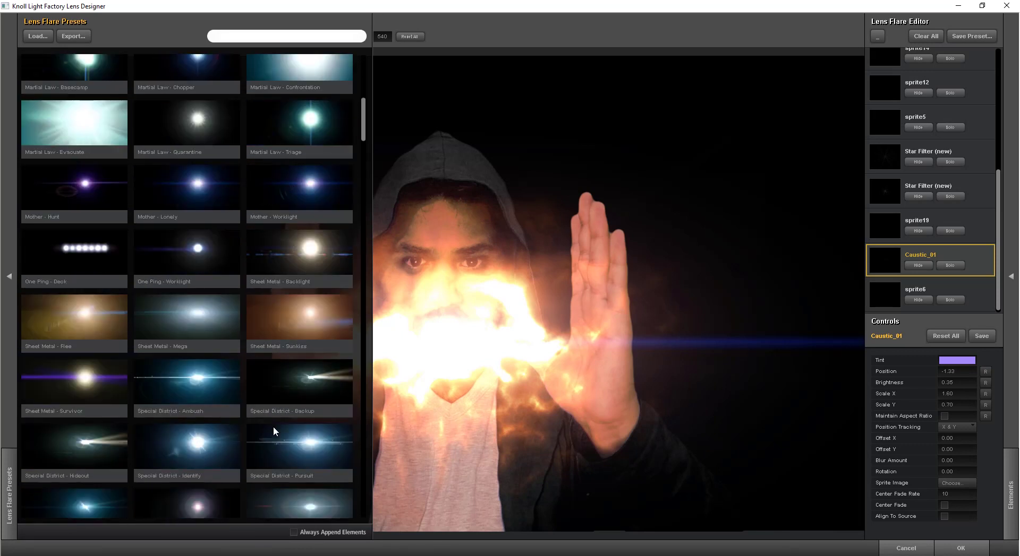
Try Special District Backup and Pursuit flares, then settle on Spinner - Patrol
left_click(290, 378)
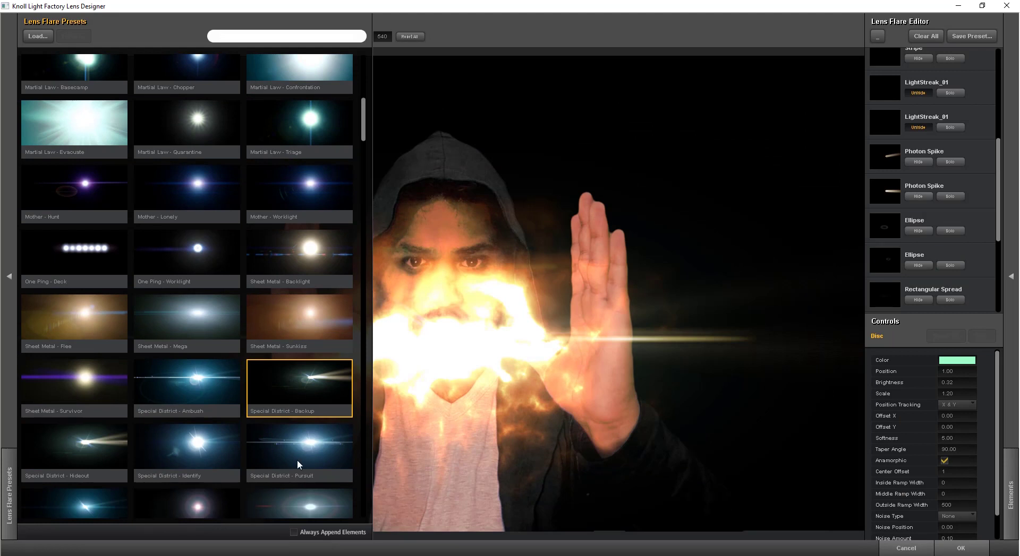
scroll(297, 460, "down", 4)
left_click(294, 353)
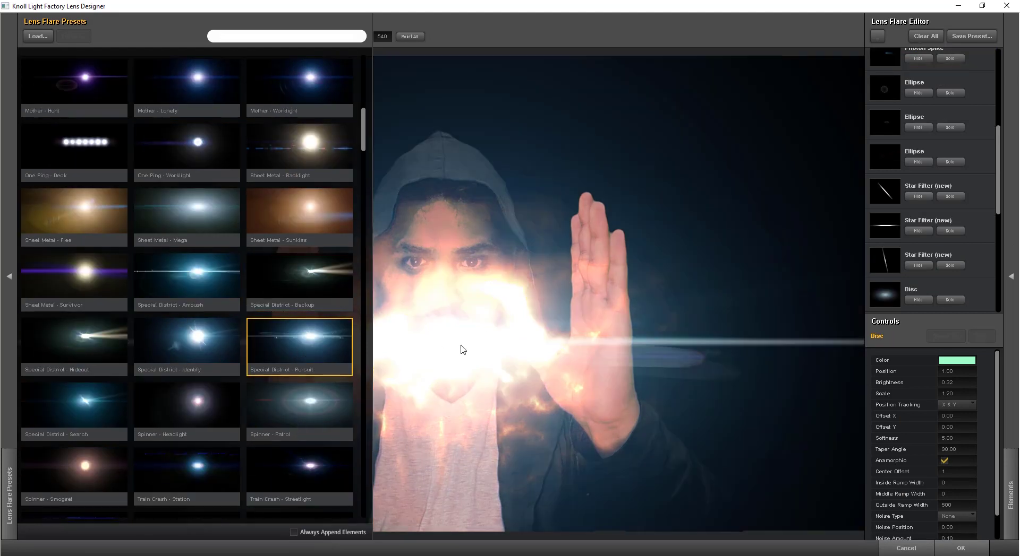
scroll(207, 398, "down", 3)
left_click(320, 325)
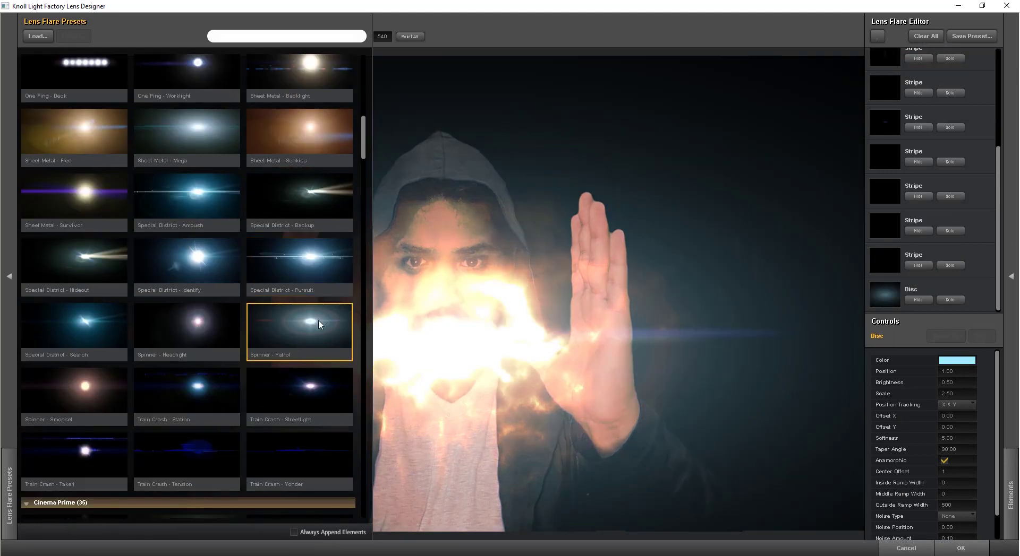
scroll(288, 389, "down", 2)
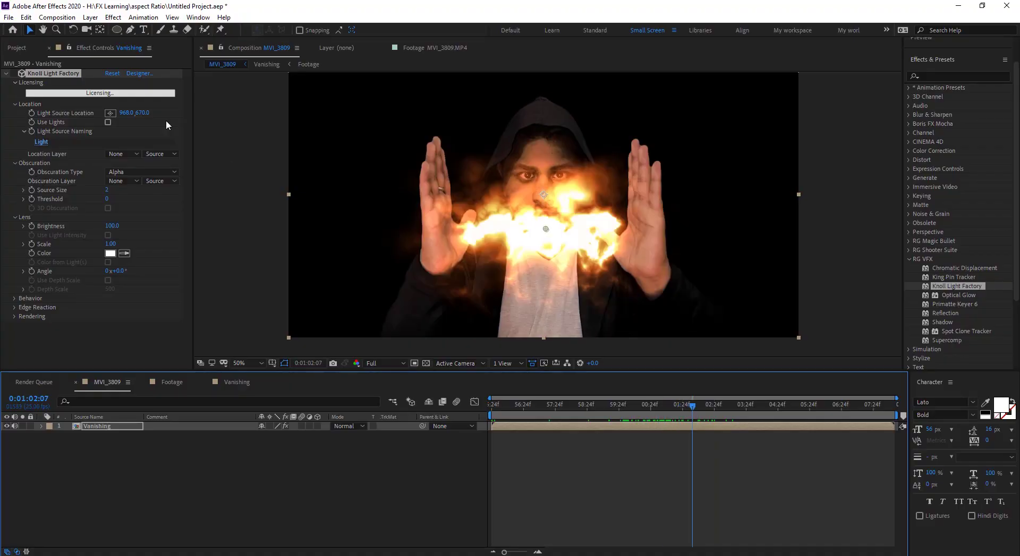
Enable Knoll Light Factory, open the Vanishing comp at 25% zoom around 11 seconds
left_click(14, 74)
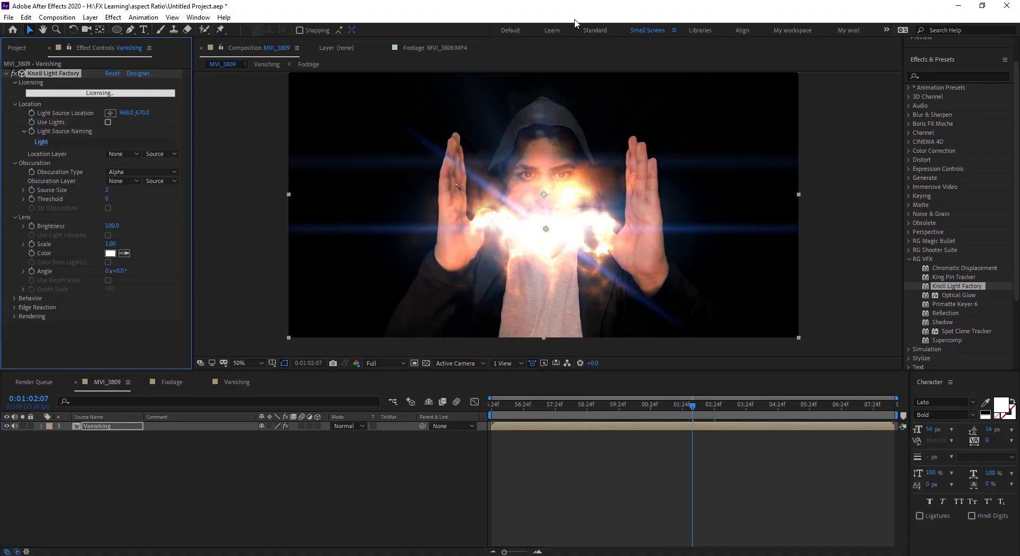
double_click(500, 427)
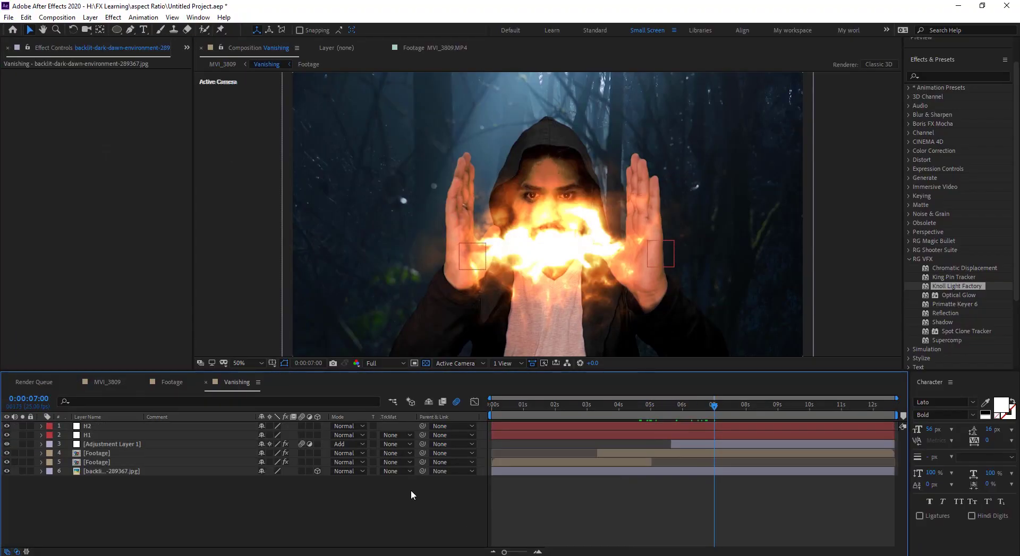
key("comma")
key("comma")
left_click_drag(723, 408, 855, 410)
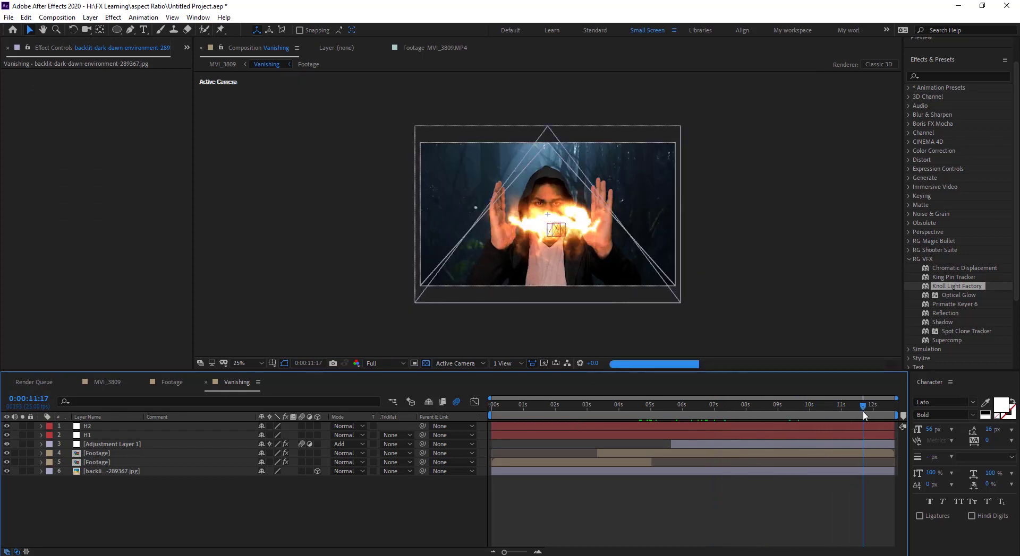
left_click(908, 259)
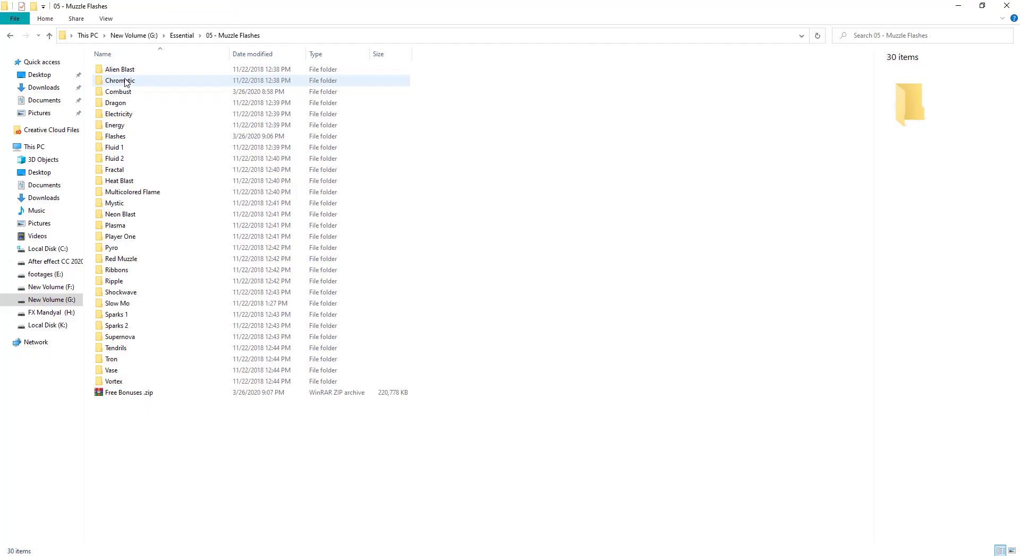
Open the Fractal muzzle flash folder and drag Fractal Muzzle Front.mov toward After Effects
left_click(118, 114)
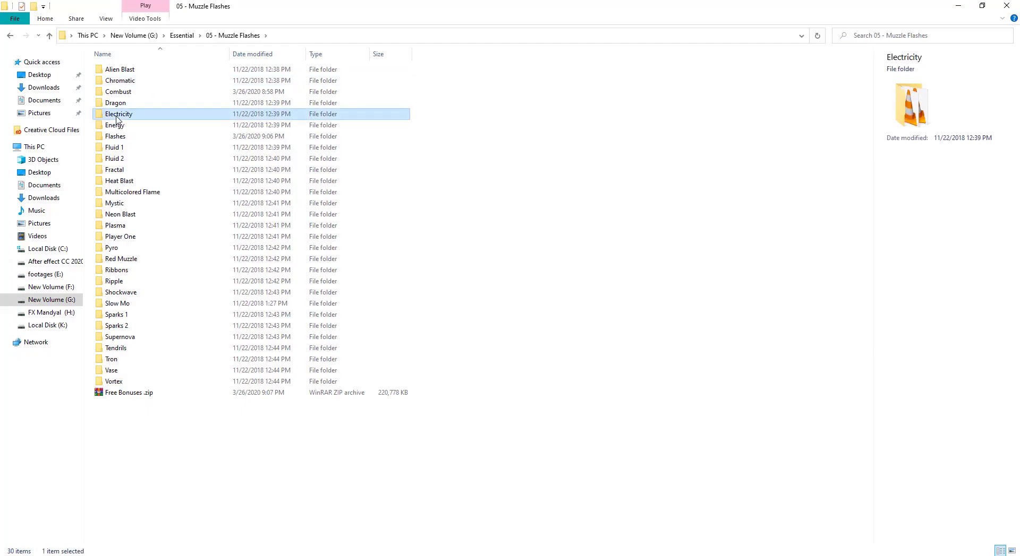
double_click(117, 118)
left_click_drag(180, 84, 285, 306)
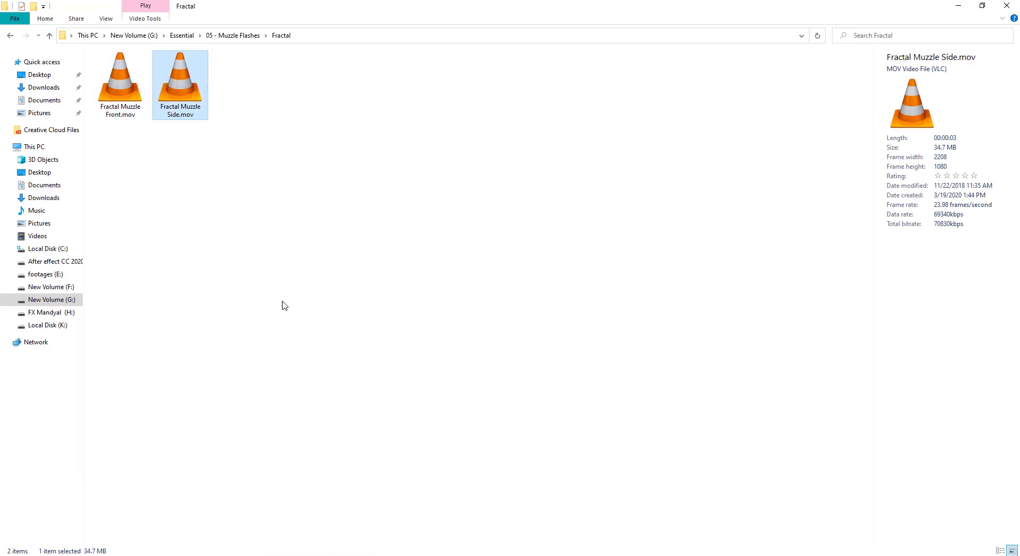
left_click_drag(120, 85, 224, 517)
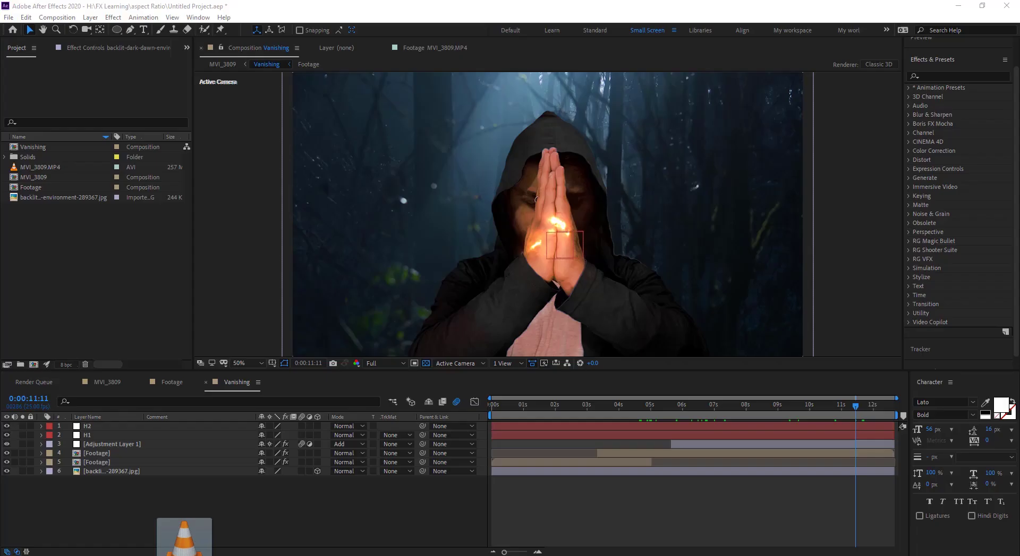
Drop Fractal Muzzle Front.mov into Vanishing as the top layer in Add mode
left_click_drag(195, 555, 573, 505)
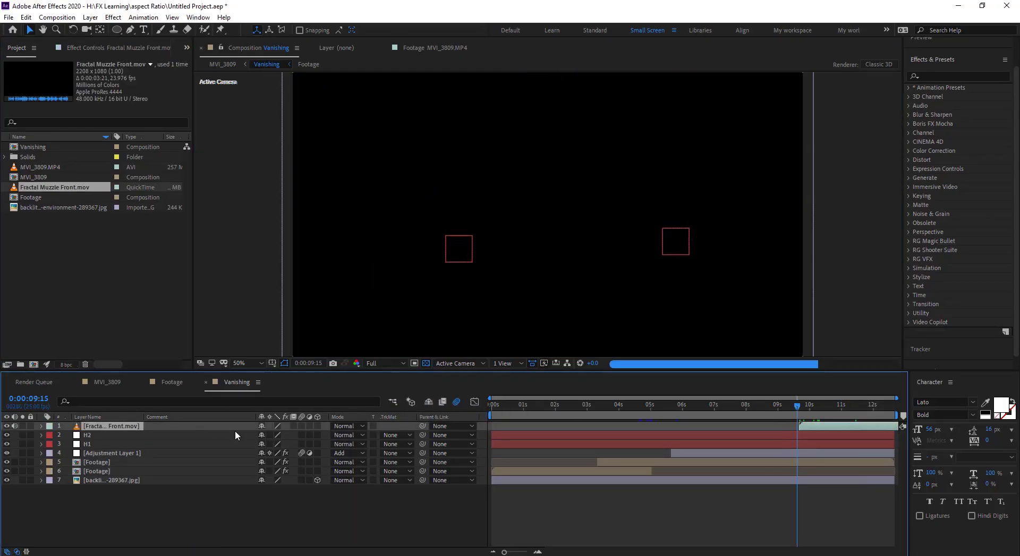
left_click(343, 427)
left_click(395, 205)
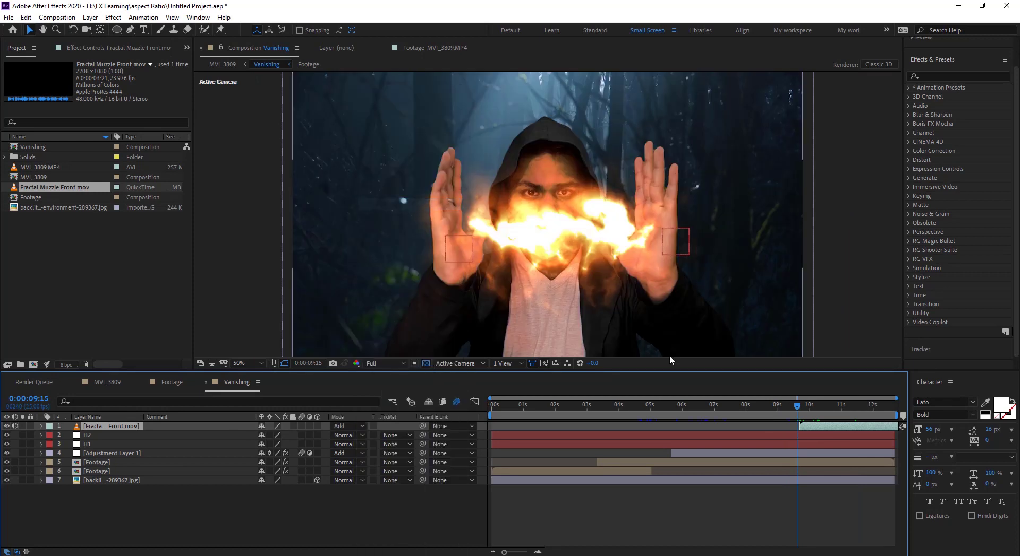
Start the fire clip at 0:00:09:21 and scale it to about 403%
left_click_drag(802, 406, 817, 408)
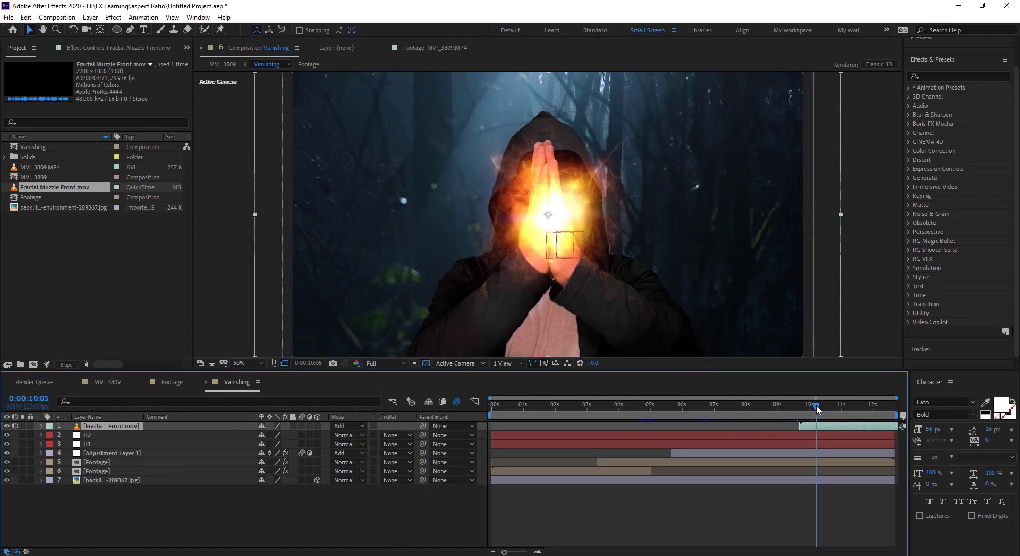
left_click(804, 403)
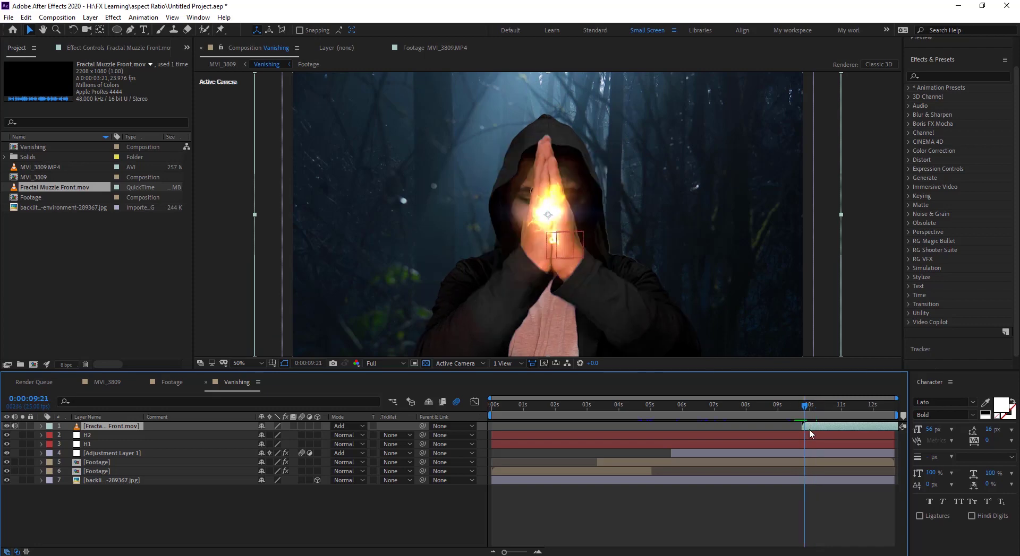
left_click_drag(808, 429, 792, 432)
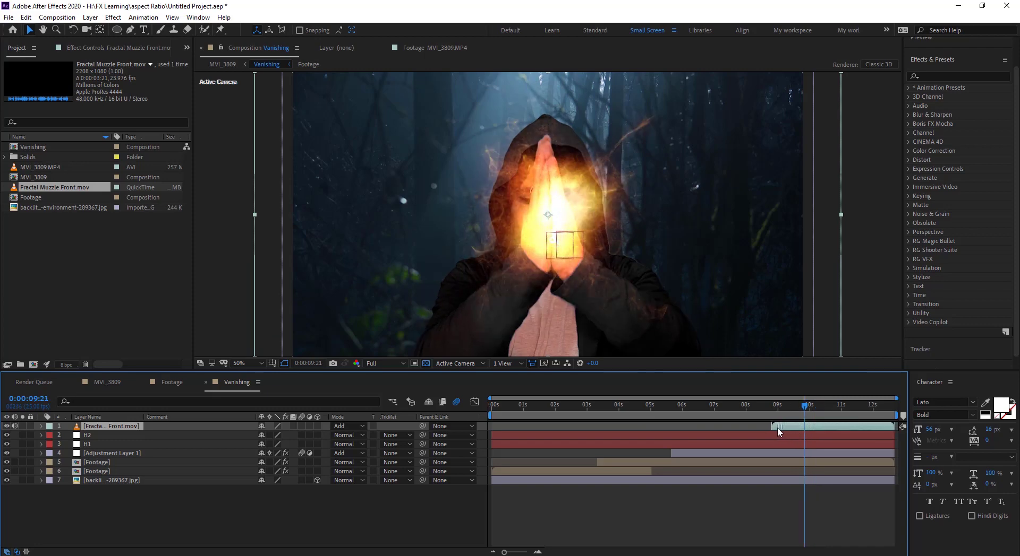
key("s")
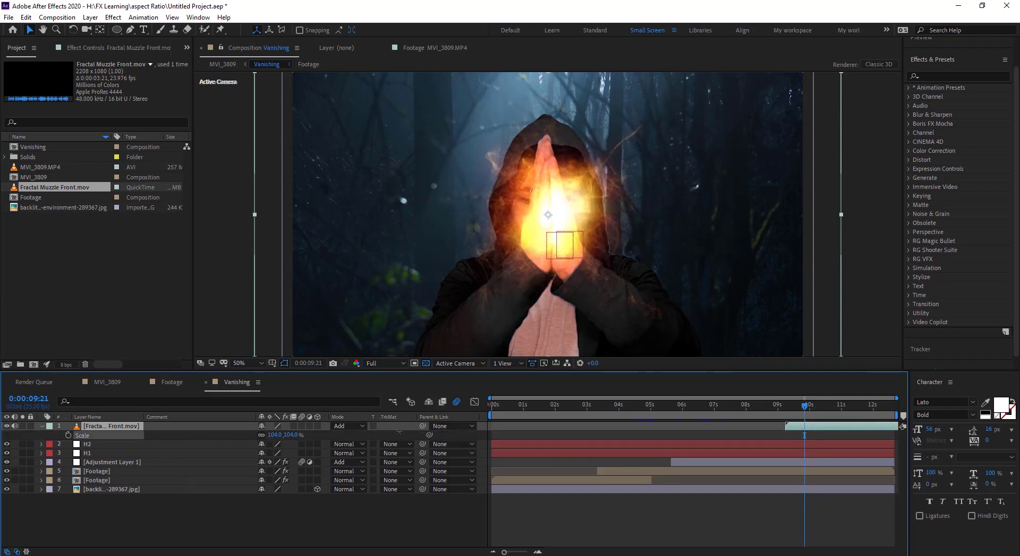
left_click_drag(290, 436, 451, 426)
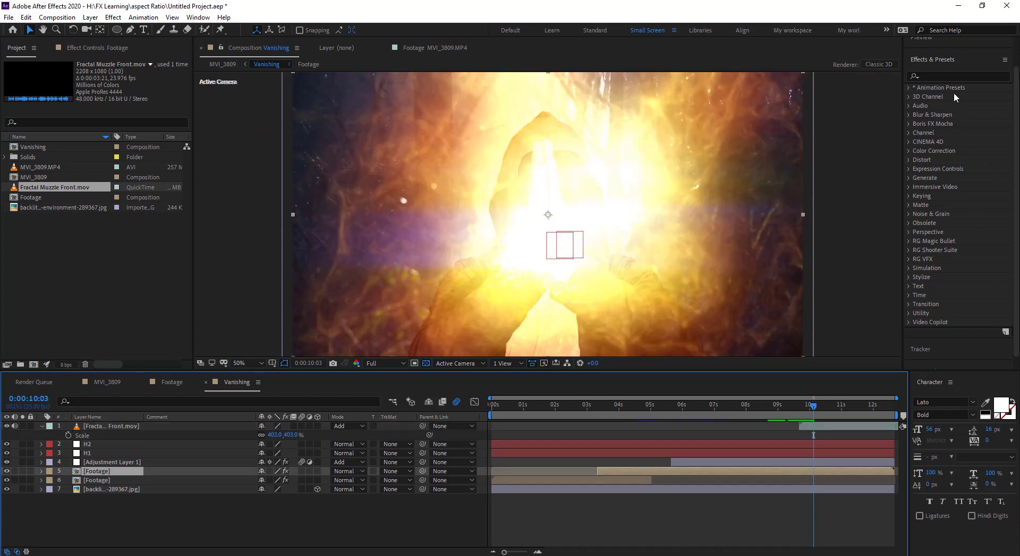
Search 'pix' and apply CC Pixel Polly to the Footage layer
left_click(959, 76)
type("pix")
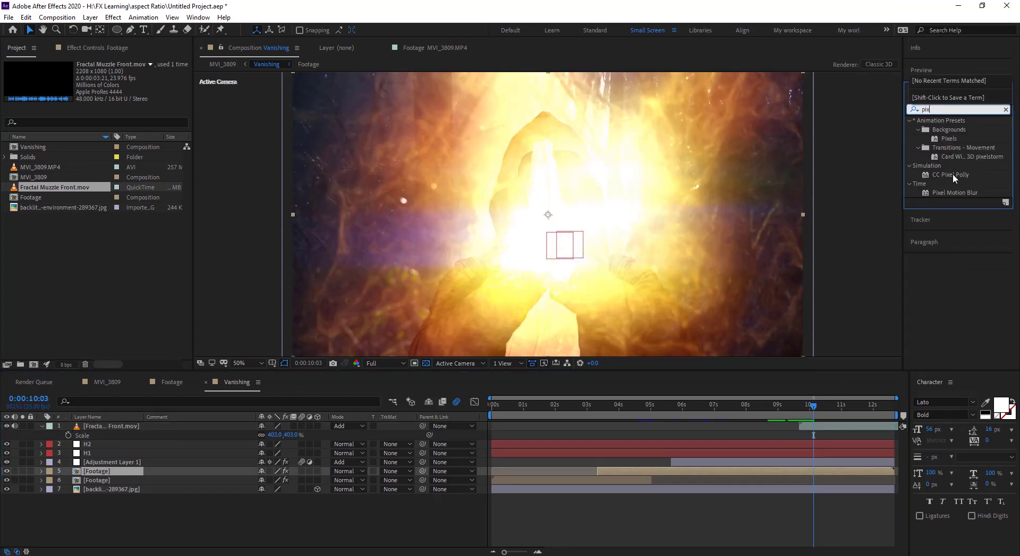
left_click_drag(951, 174, 803, 471)
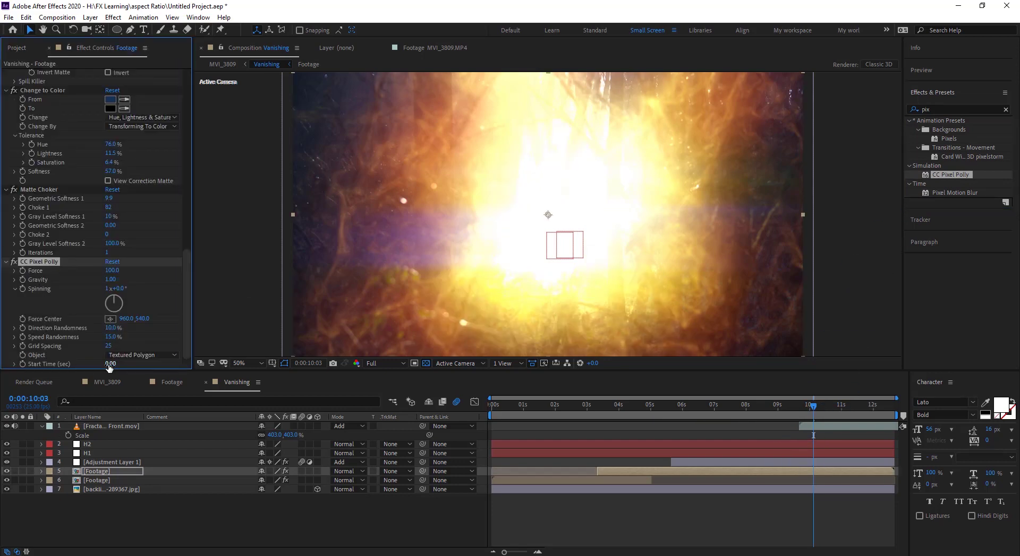
Set the shatter Start Time to 9.64, nudging it slightly later
left_click(29, 401)
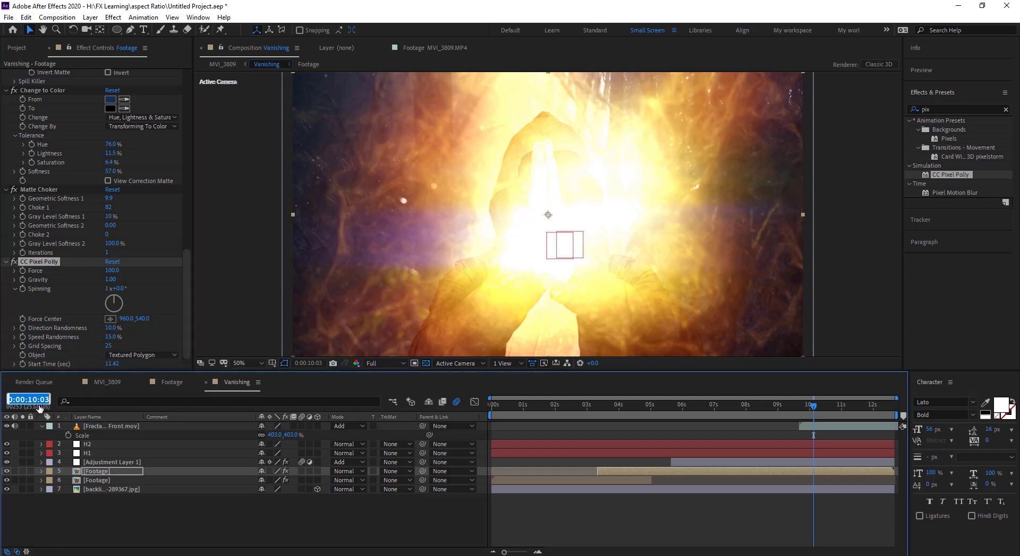
left_click(109, 364)
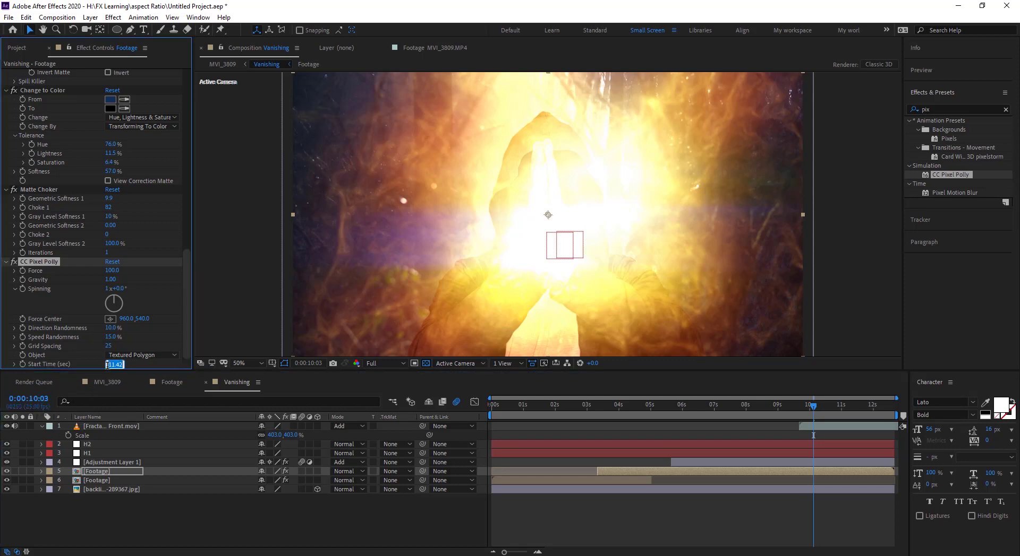
type("9.64")
key("Return")
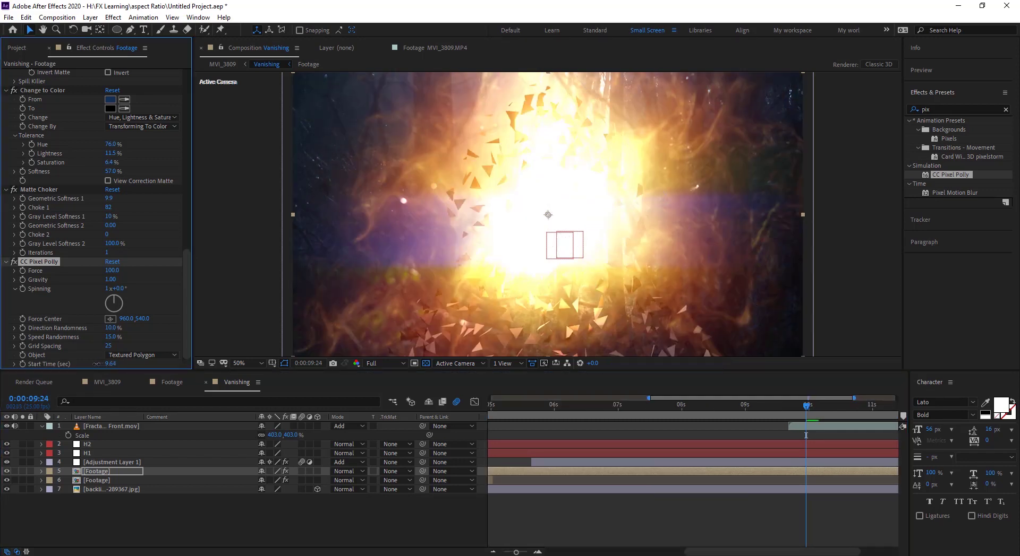
left_click_drag(97, 365, 110, 364)
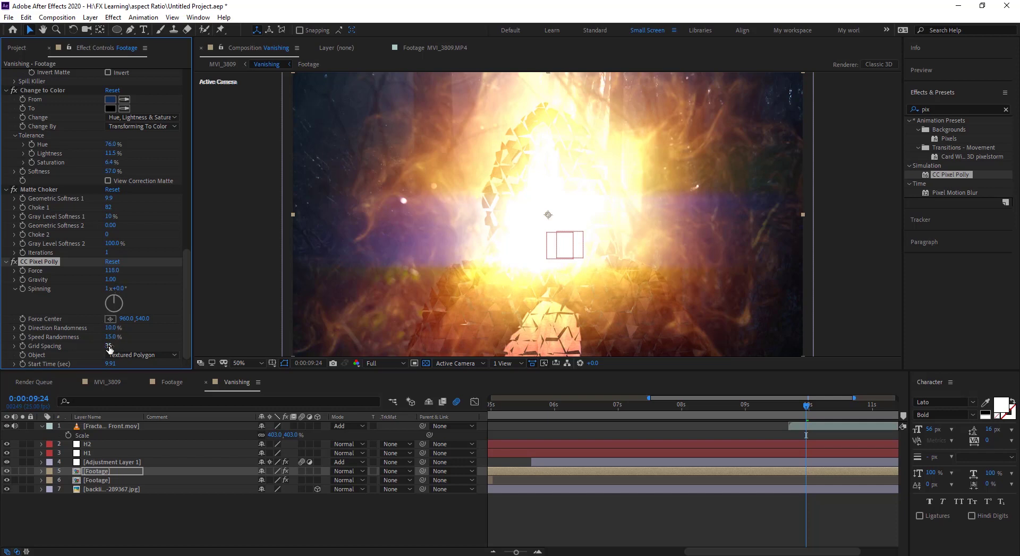
Set Grid Spacing to 2 and the Object shape to Polygon
left_click_drag(114, 346, 98, 349)
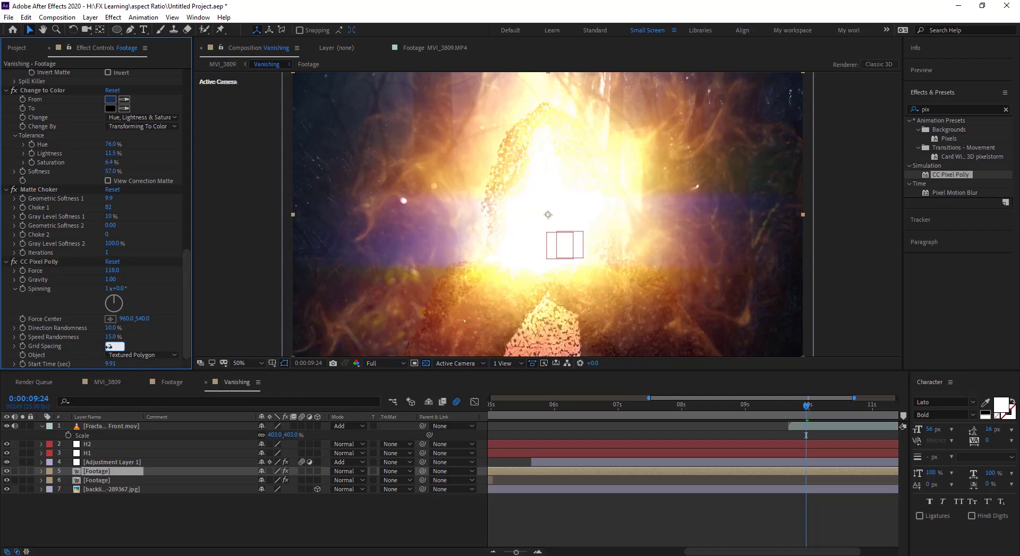
type("2")
key("Return")
left_click(140, 355)
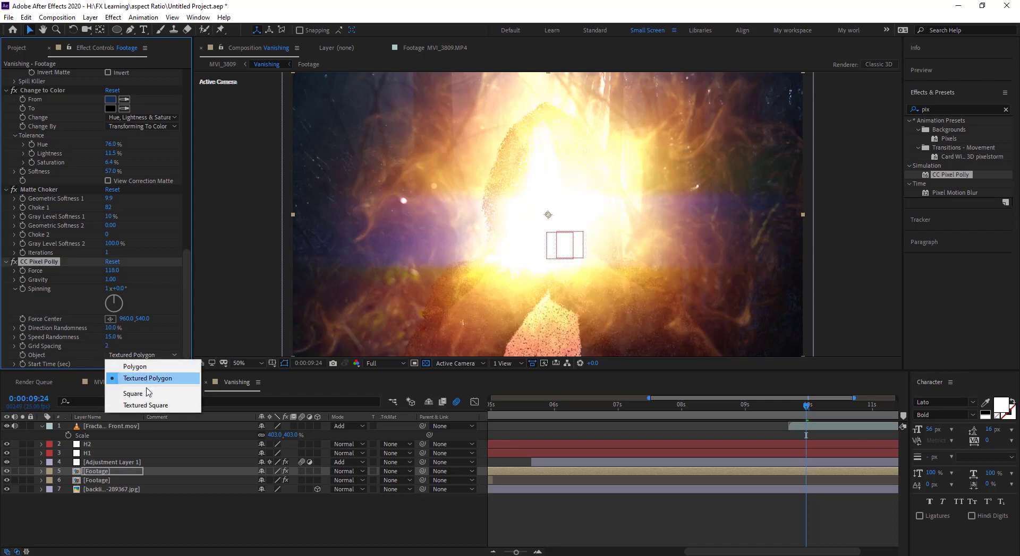
left_click(137, 367)
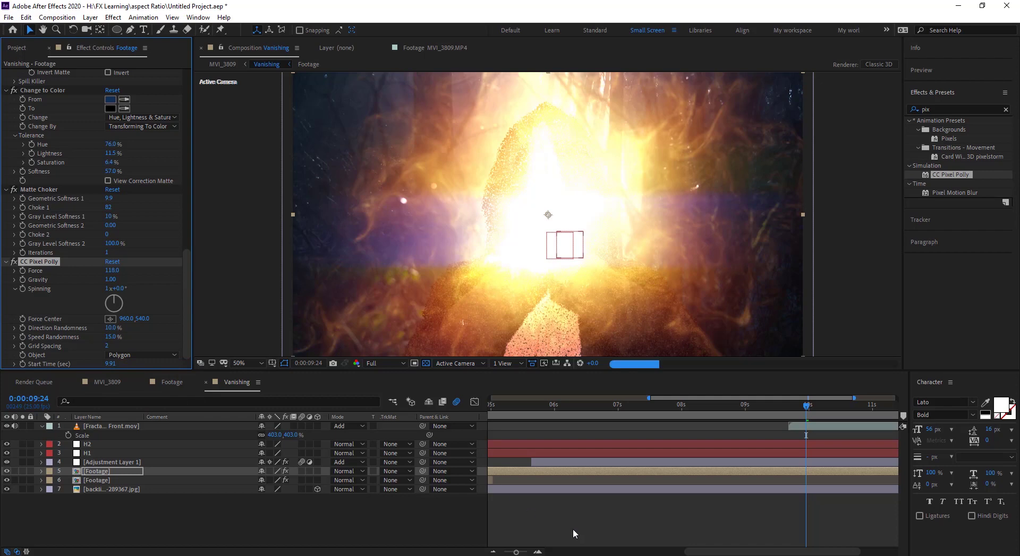
left_click(786, 411)
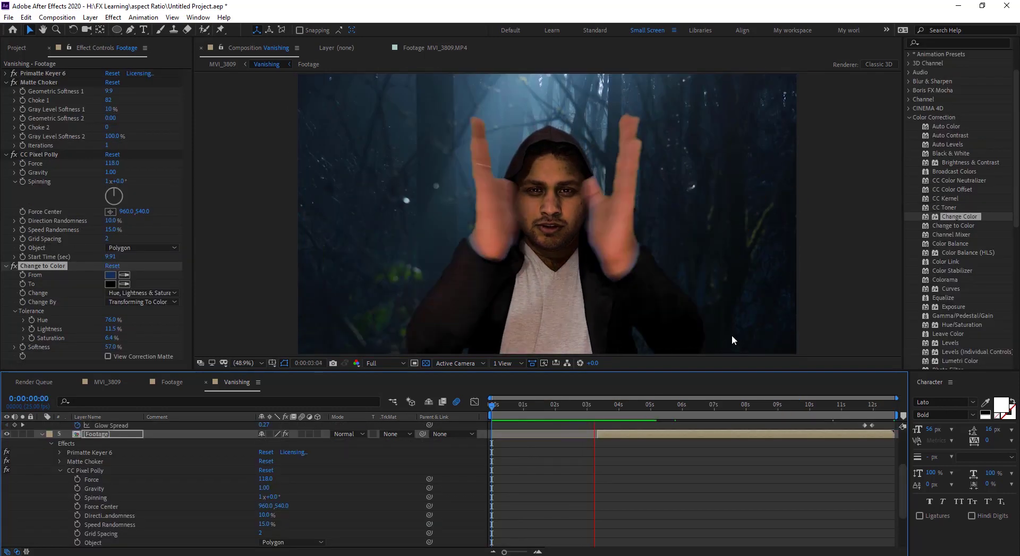
left_click(47, 73)
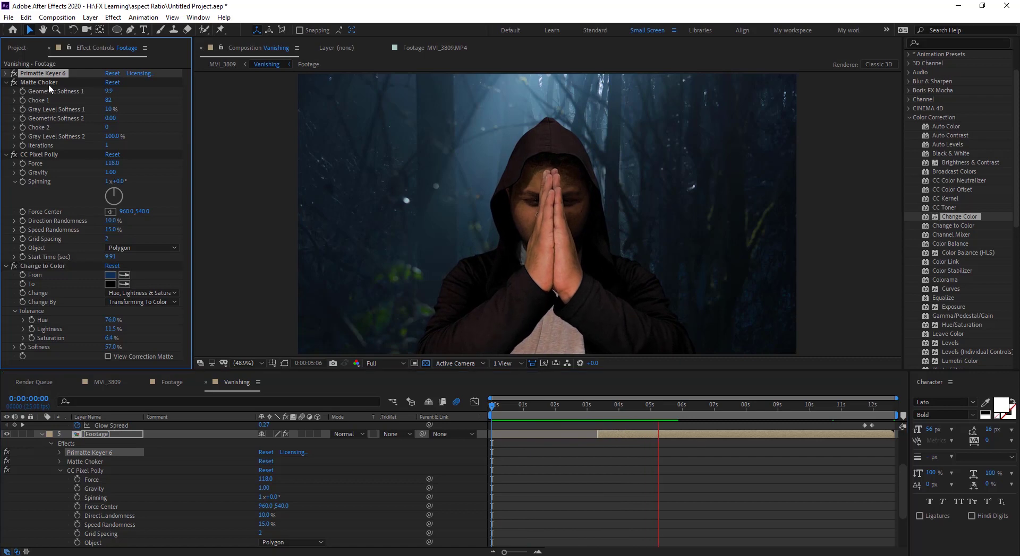
left_click(234, 155)
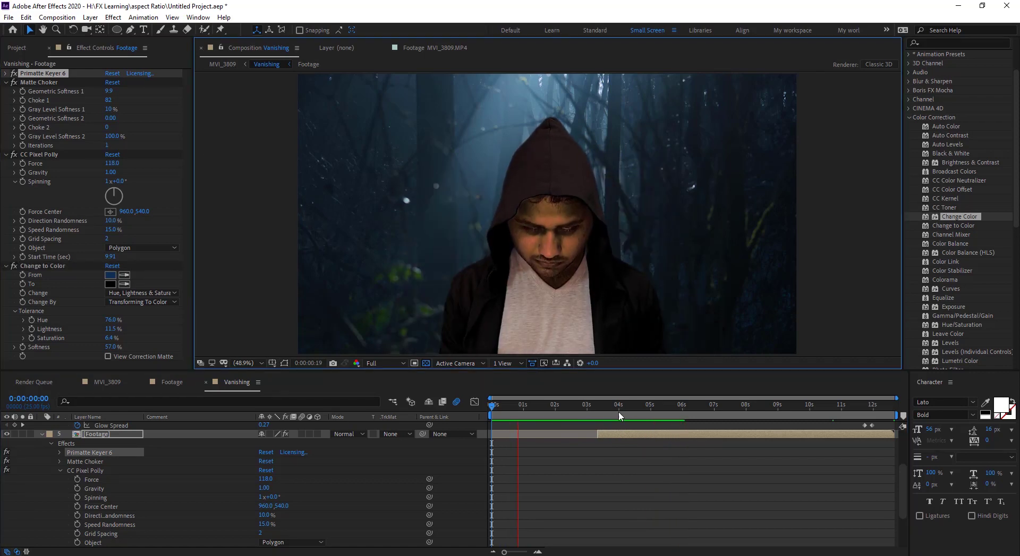
left_click(681, 414)
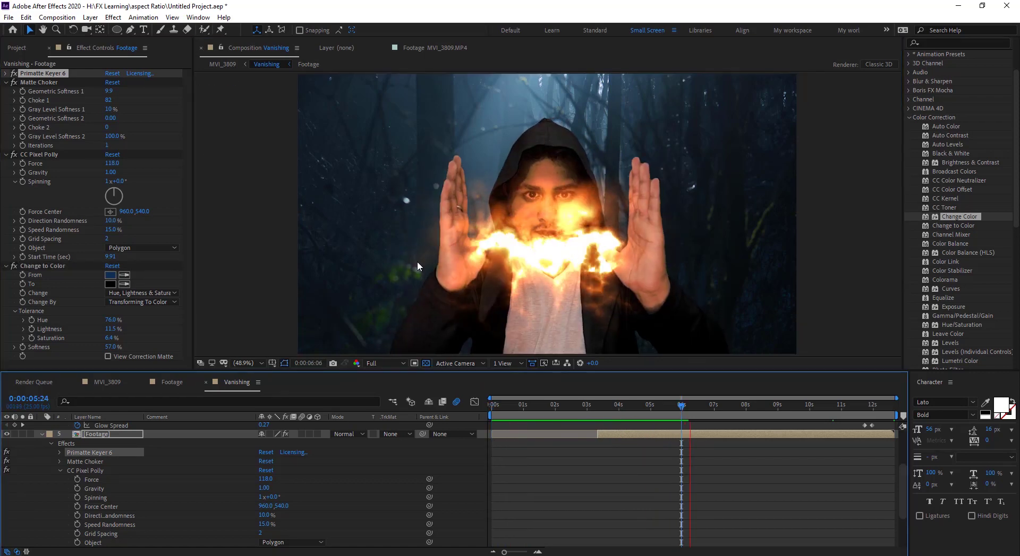
left_click(596, 212)
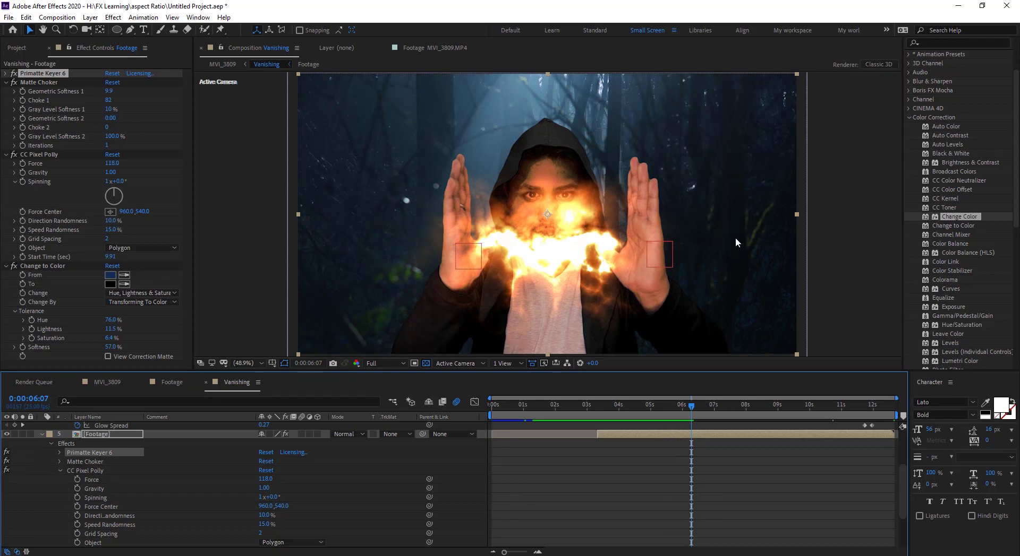
left_click_drag(836, 410, 864, 422)
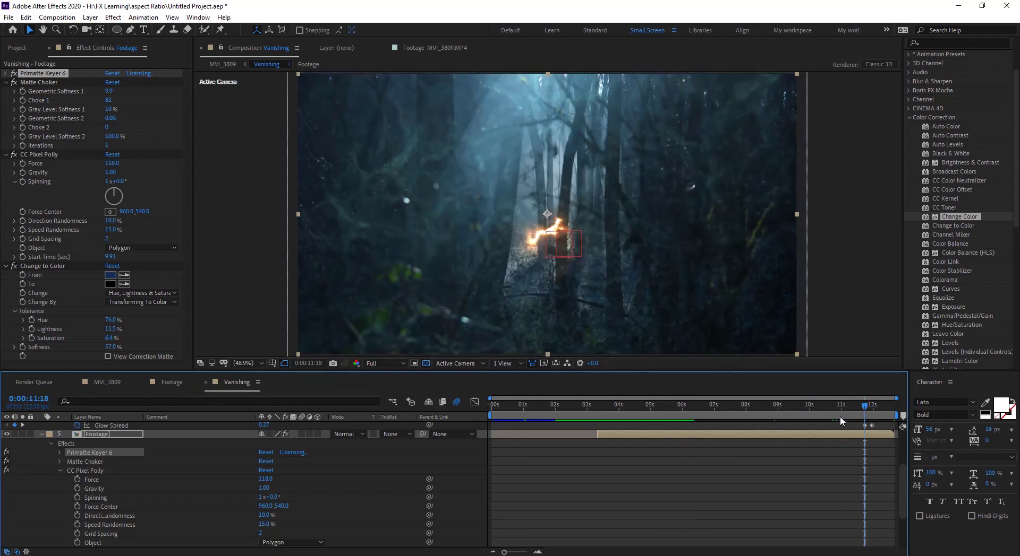
key("space")
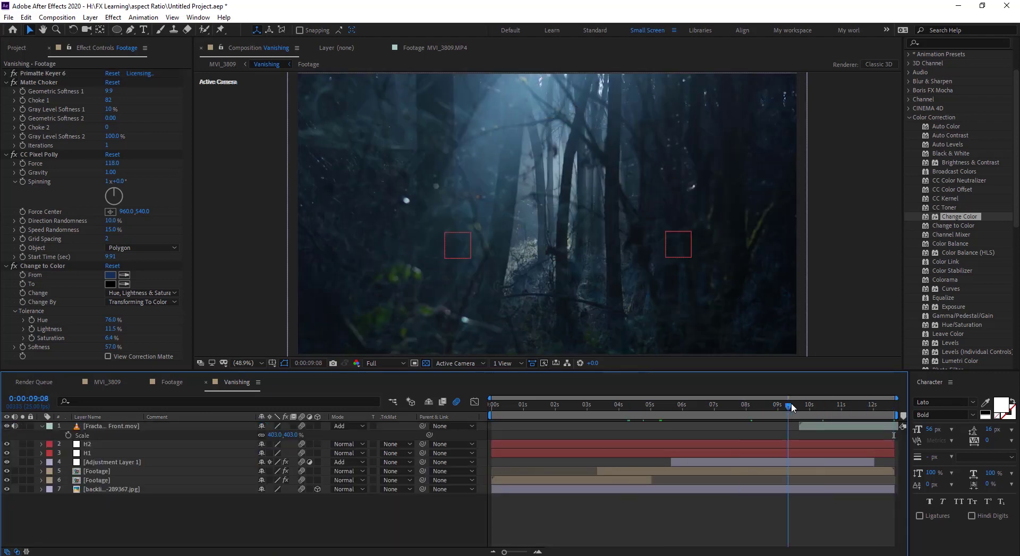
Create a new adjustment layer and move to a frame showing the man's face
right_click(318, 528)
mouse_move(372, 427)
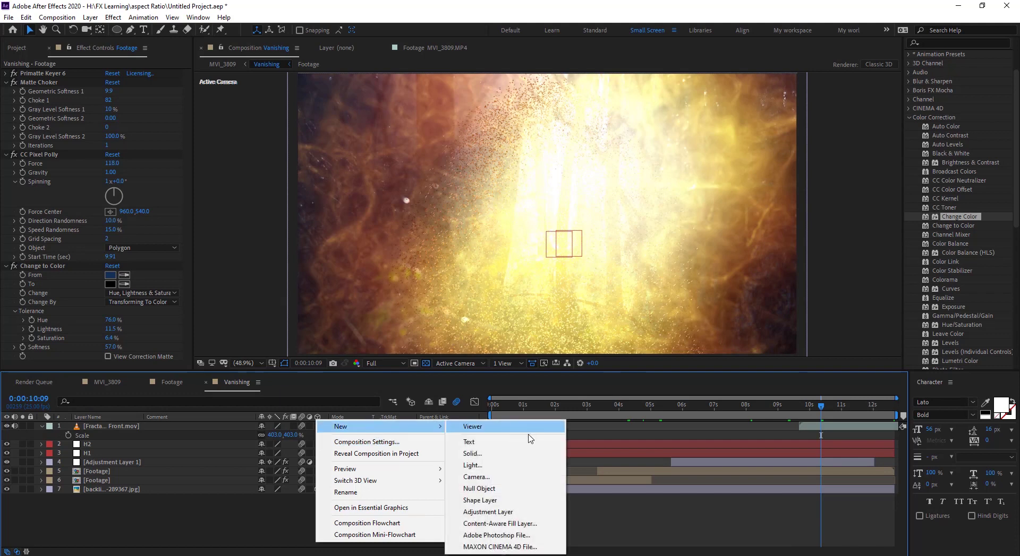
left_click(491, 513)
left_click_drag(543, 412, 564, 417)
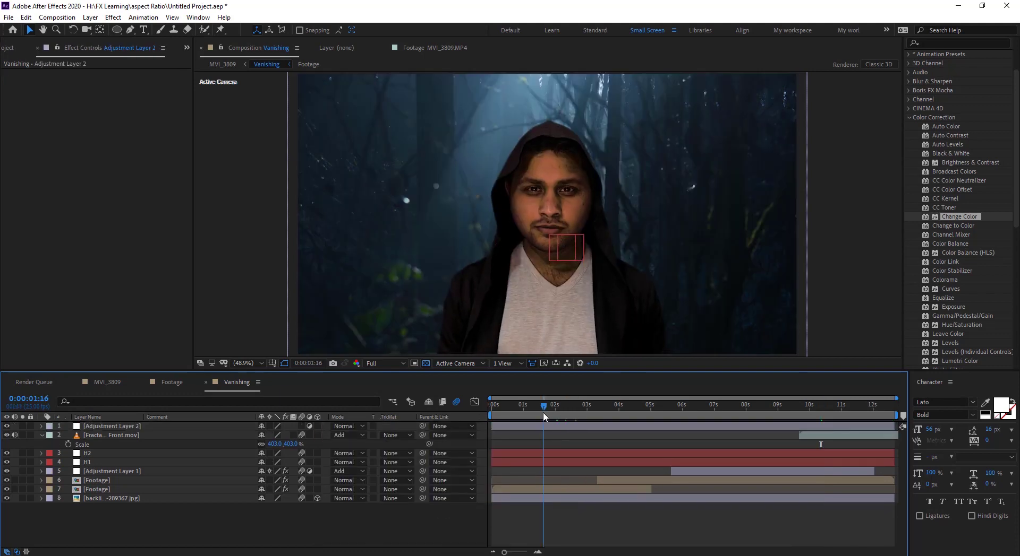
Apply Magic Bullet Looks from RG Magic Bullet to the adjustment layer and launch its editor
scroll(979, 169, "up", 3)
left_click(924, 275)
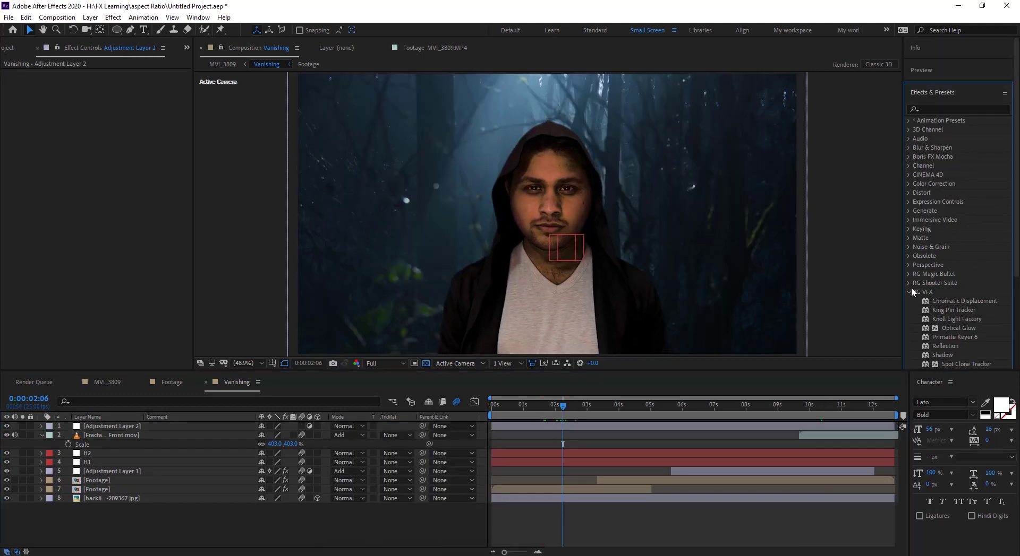
left_click(956, 283)
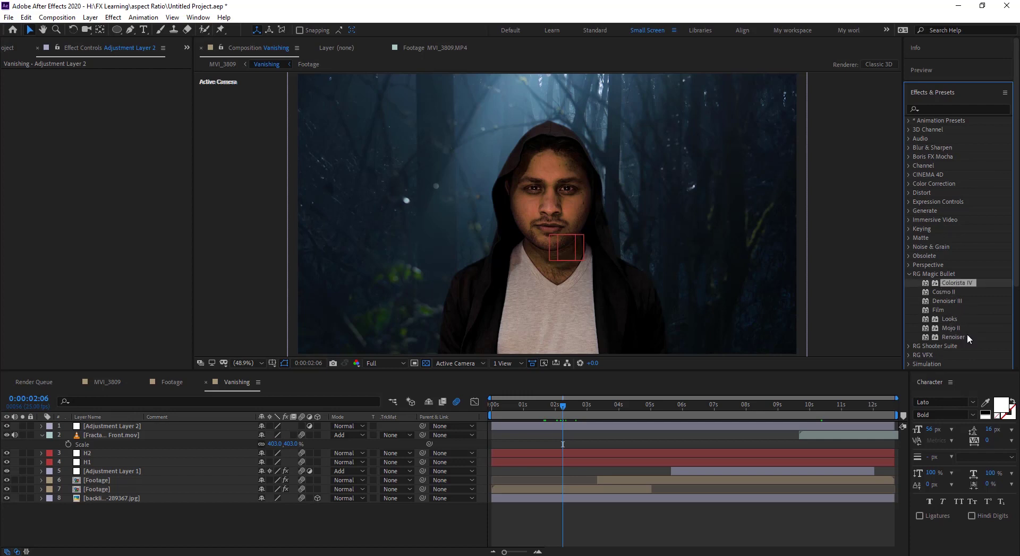
left_click_drag(949, 319, 120, 175)
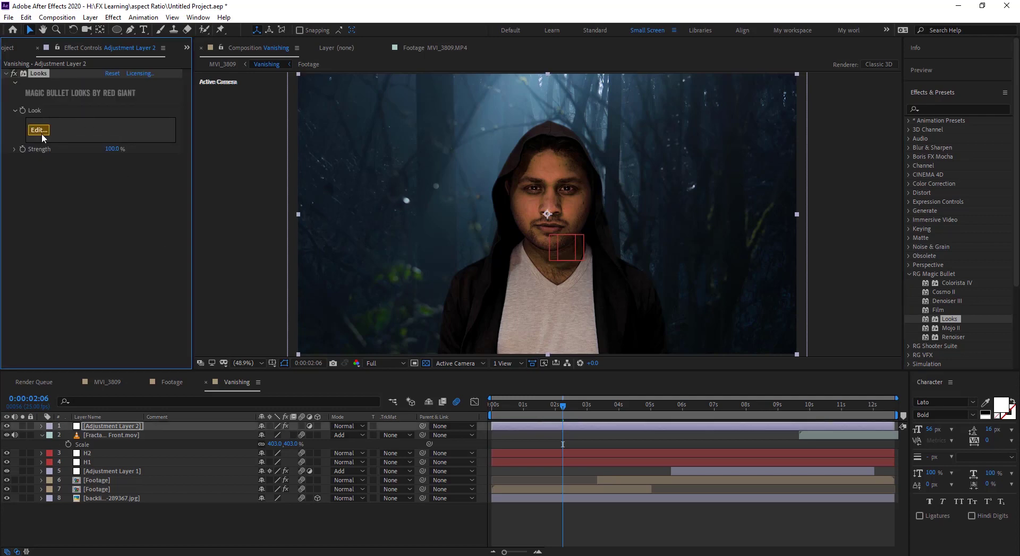
left_click(41, 133)
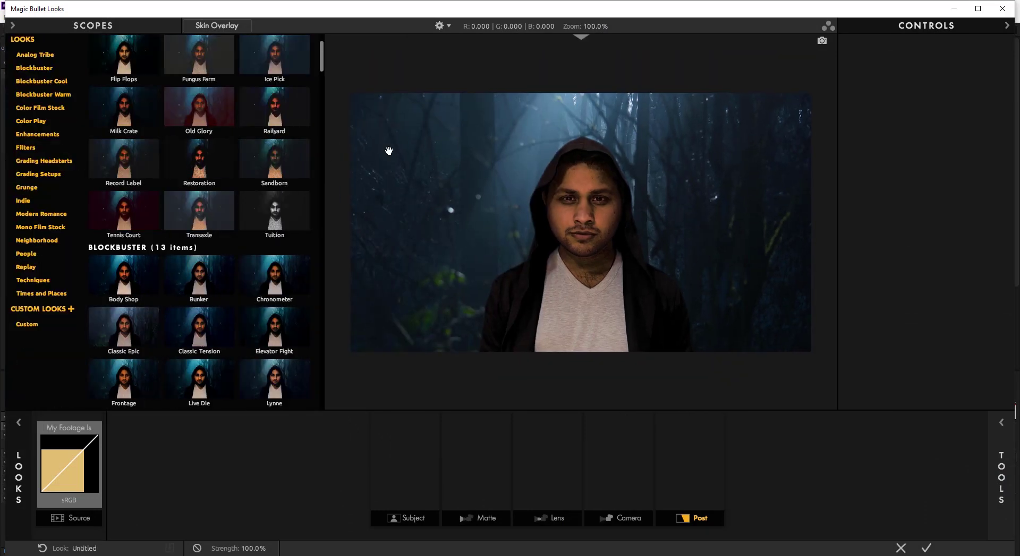
Preview the Fungus Farm, Ice Pick, Old Glory, Restoration and Tuition looks
left_click(192, 65)
left_click(244, 64)
left_click(200, 115)
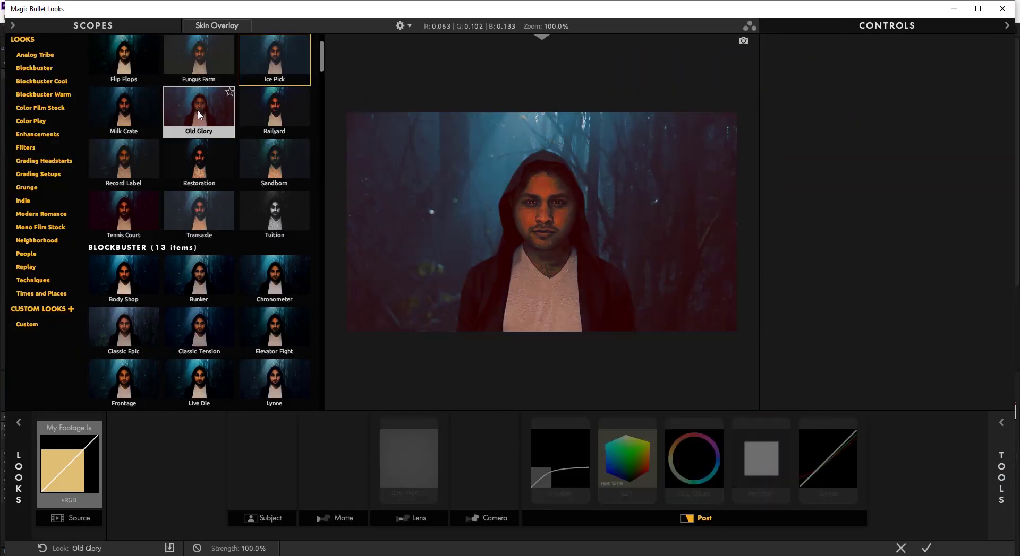
left_click(197, 172)
left_click(276, 224)
Choose the Blockbuster Bunker look and apply it to the adjustment layer
left_click(212, 272)
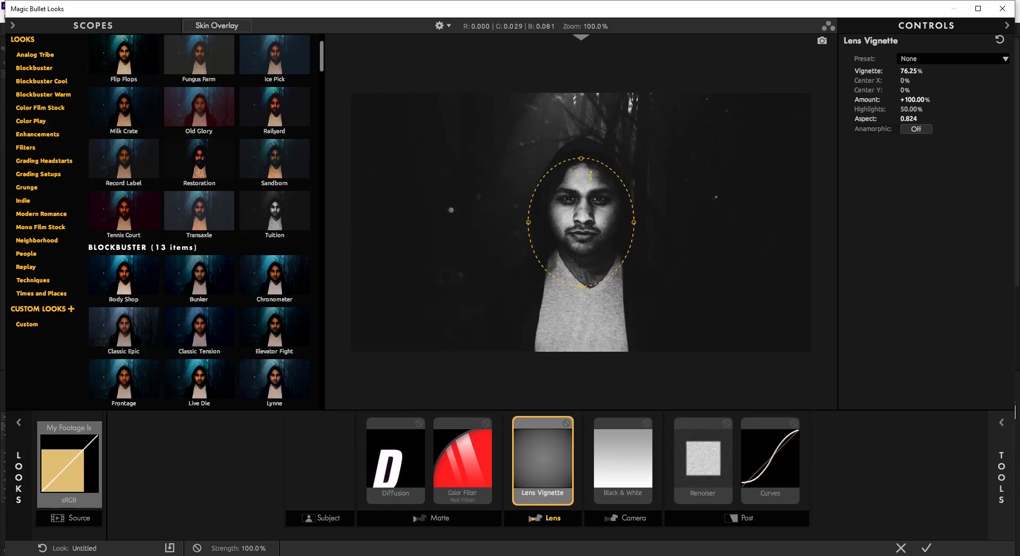
left_click(180, 215)
left_click(199, 280)
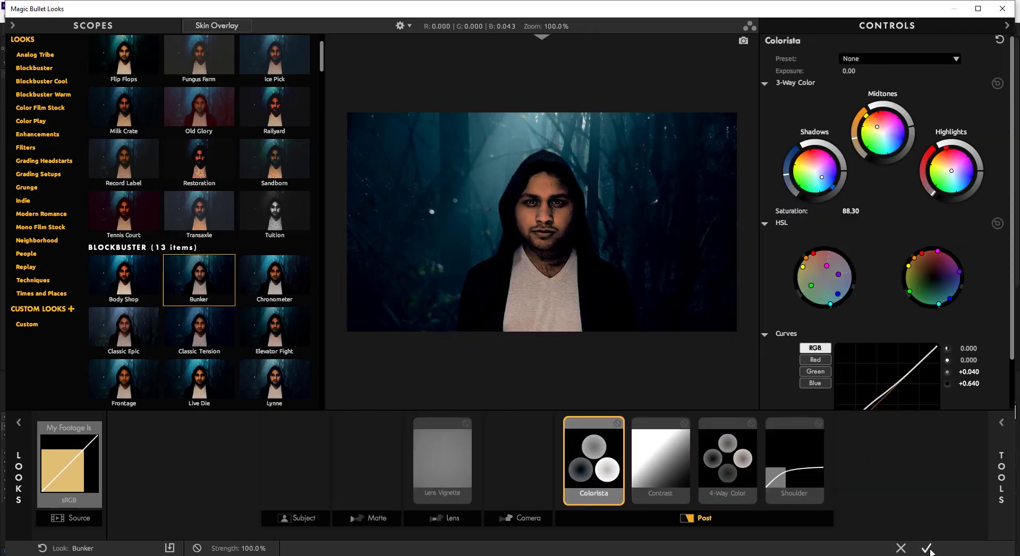
left_click(927, 548)
left_click_drag(592, 419, 720, 425)
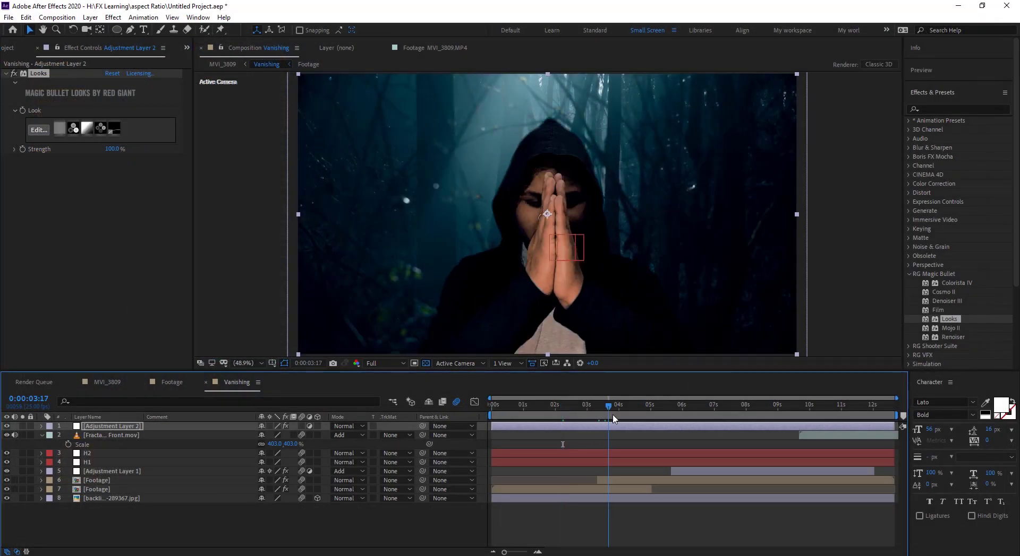
key("space")
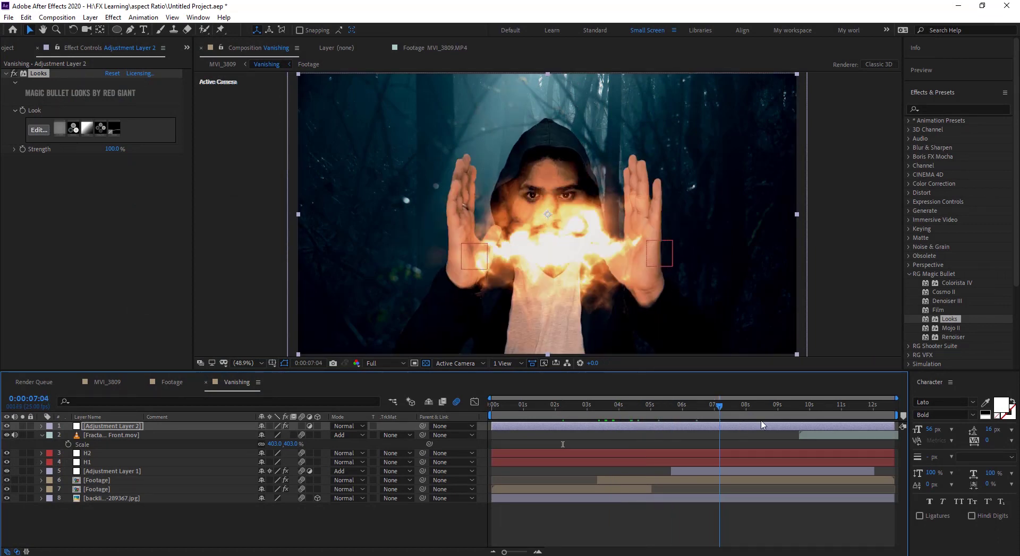
scroll(567, 183, "up", 2)
scroll(508, 177, "up", 2)
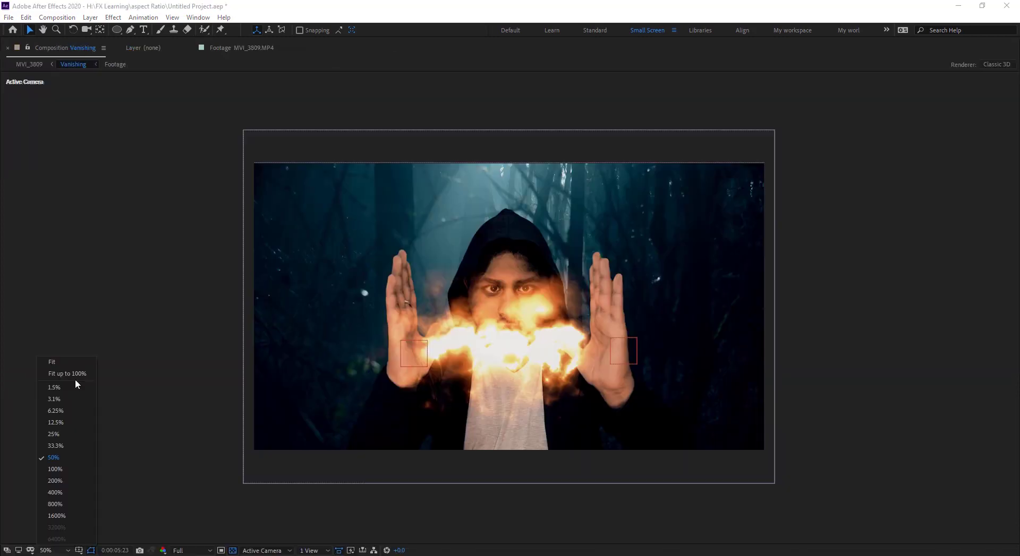
left_click(74, 374)
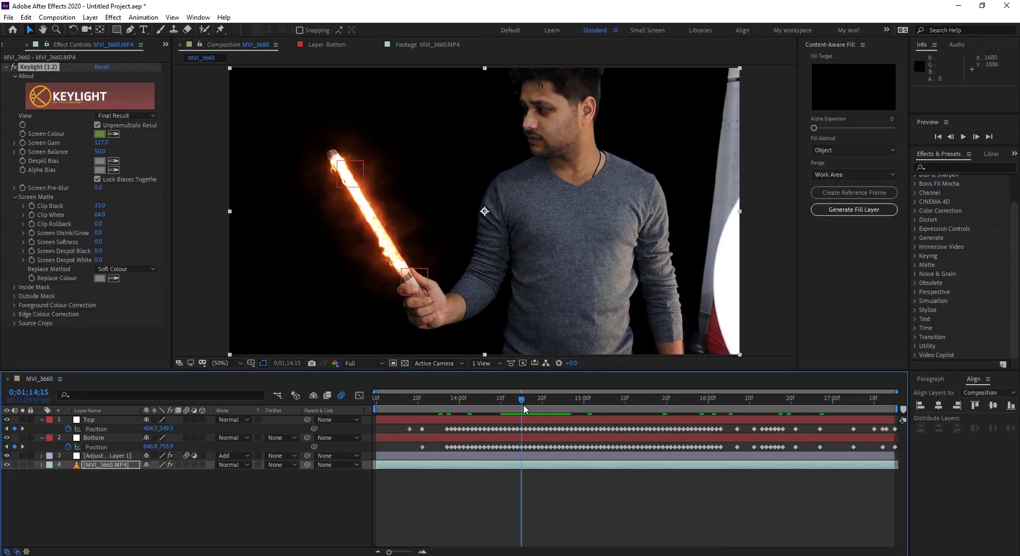
Scrub forward through the flaming staff footage
left_click_drag(541, 404, 616, 401)
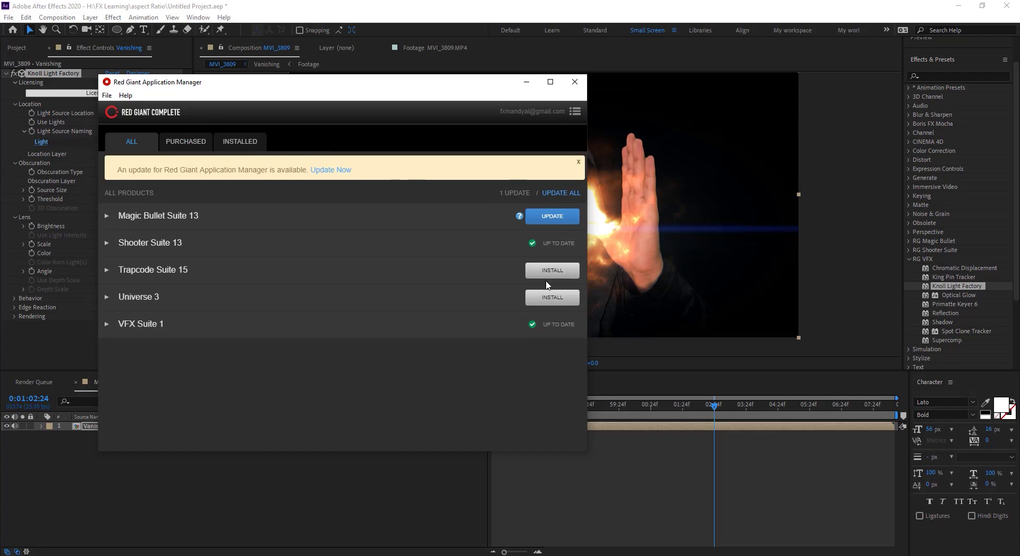
Expand Trapcode Suite 15, Universe 3 and VFX Suite 1 to list their plugins
left_click(106, 270)
scroll(269, 328, "down", 3)
left_click(107, 412)
scroll(273, 273, "down", 3)
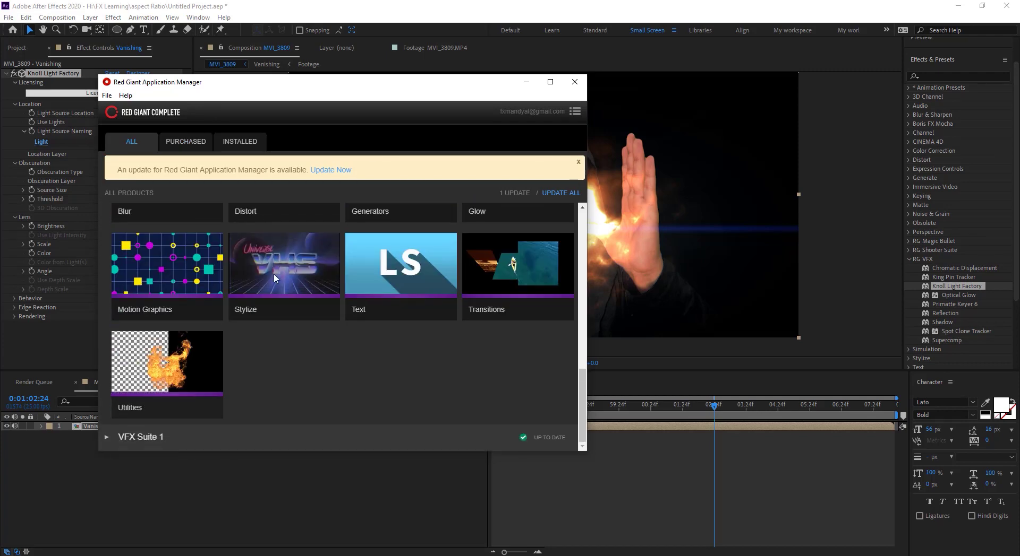
left_click(107, 437)
scroll(329, 372, "down", 3)
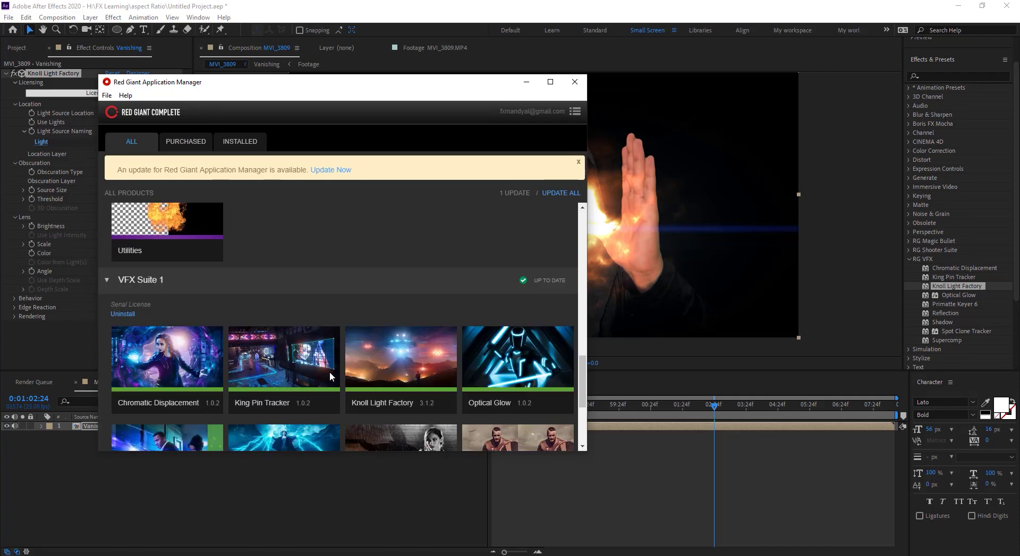
scroll(428, 267, "down", 3)
scroll(539, 317, "up", 2)
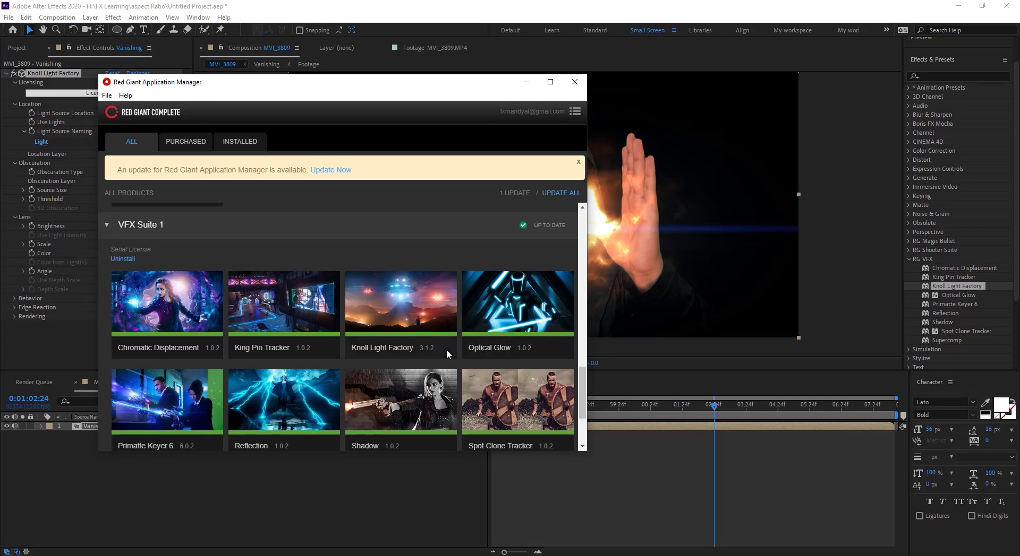
scroll(194, 298, "up", 5)
scroll(112, 243, "up", 3)
Expand Shooter Suite 13 and Magic Bullet Suite 13 to show their tools
left_click(107, 243)
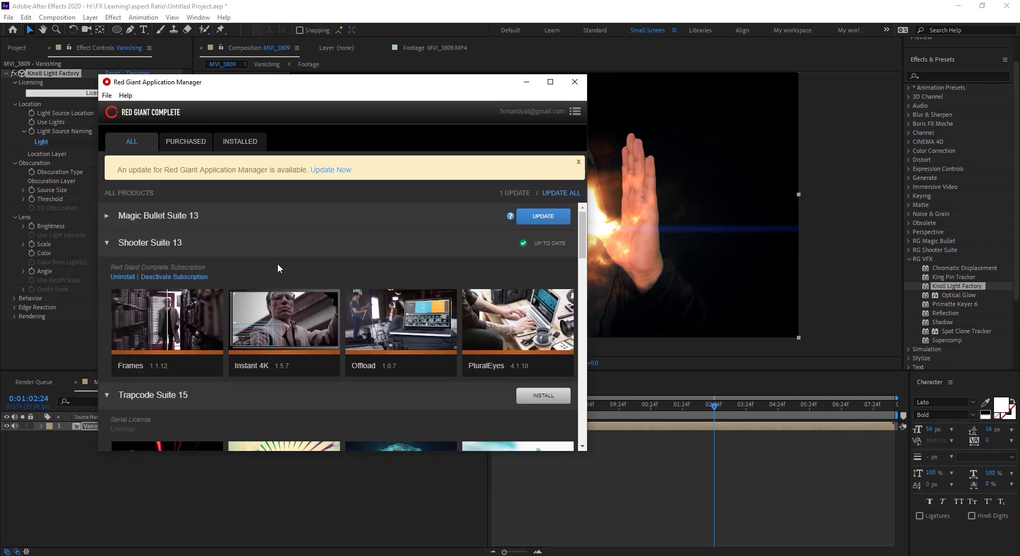
scroll(512, 314, "down", 1)
scroll(514, 317, "up", 1)
left_click(129, 215)
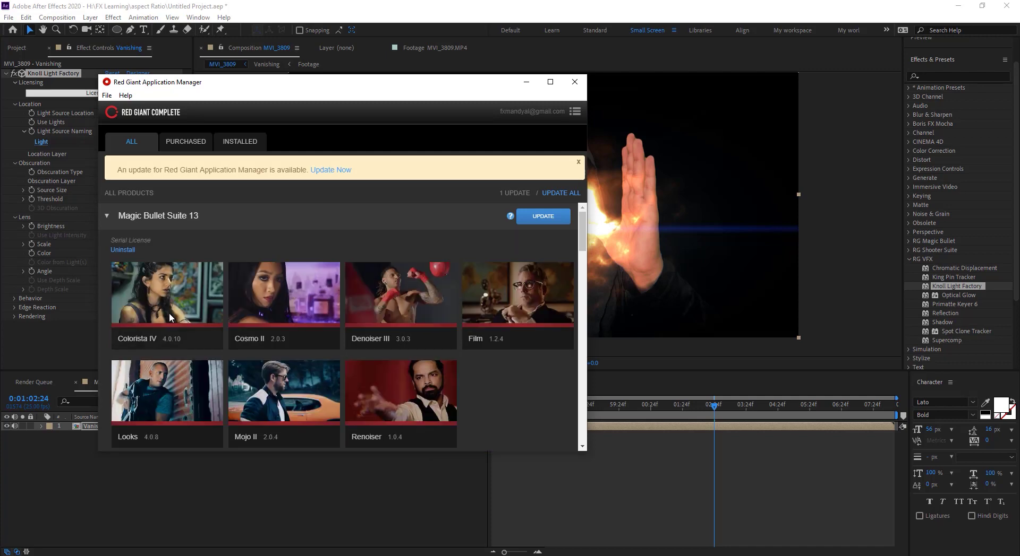
scroll(424, 326, "down", 1)
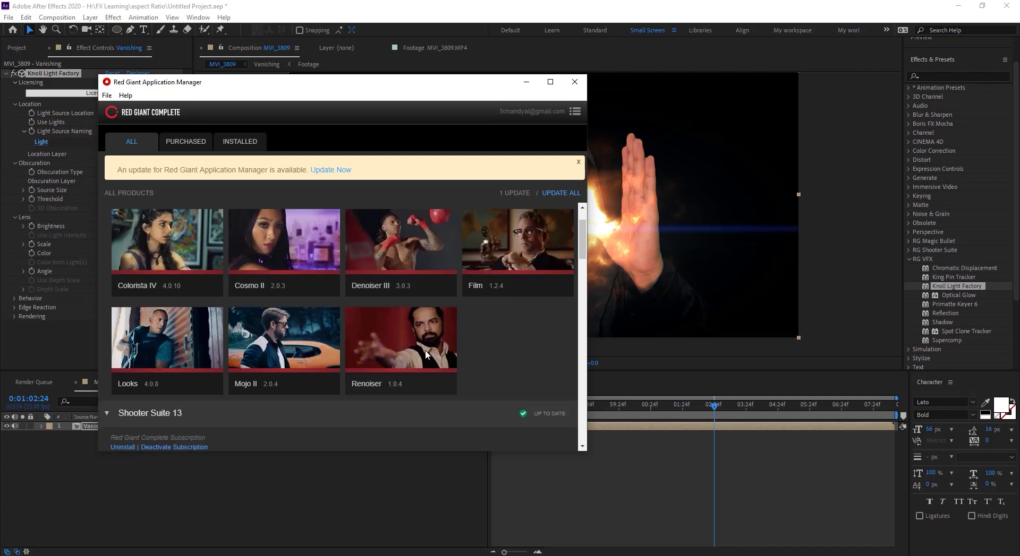